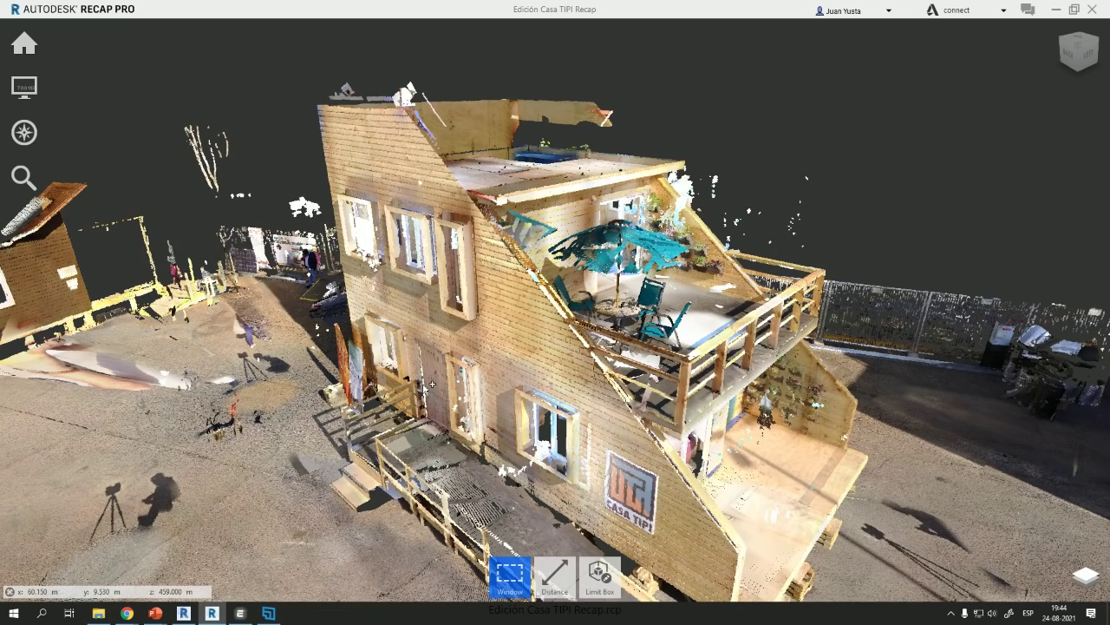
Step: Examine the house point cloud from the sandbags and fence area through the walls into the ground-floor dining room and kitchen
middle_click_drag(432, 383, 602, 350, "shift")
scroll(510, 382, "up", 3)
scroll(367, 242, "up", 5)
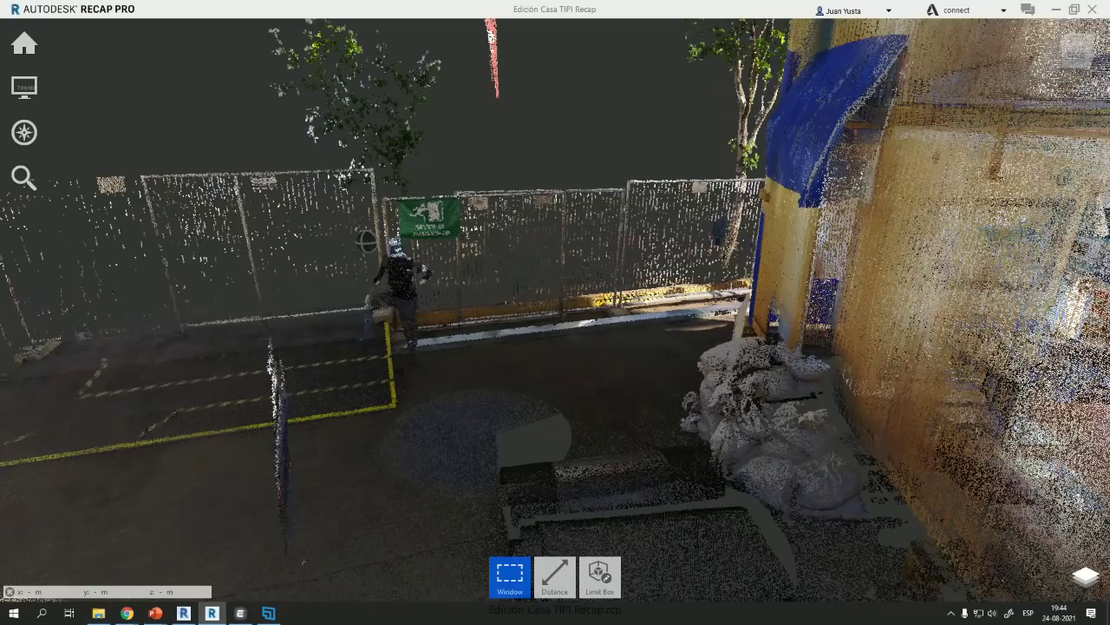
scroll(691, 329, "down", 2)
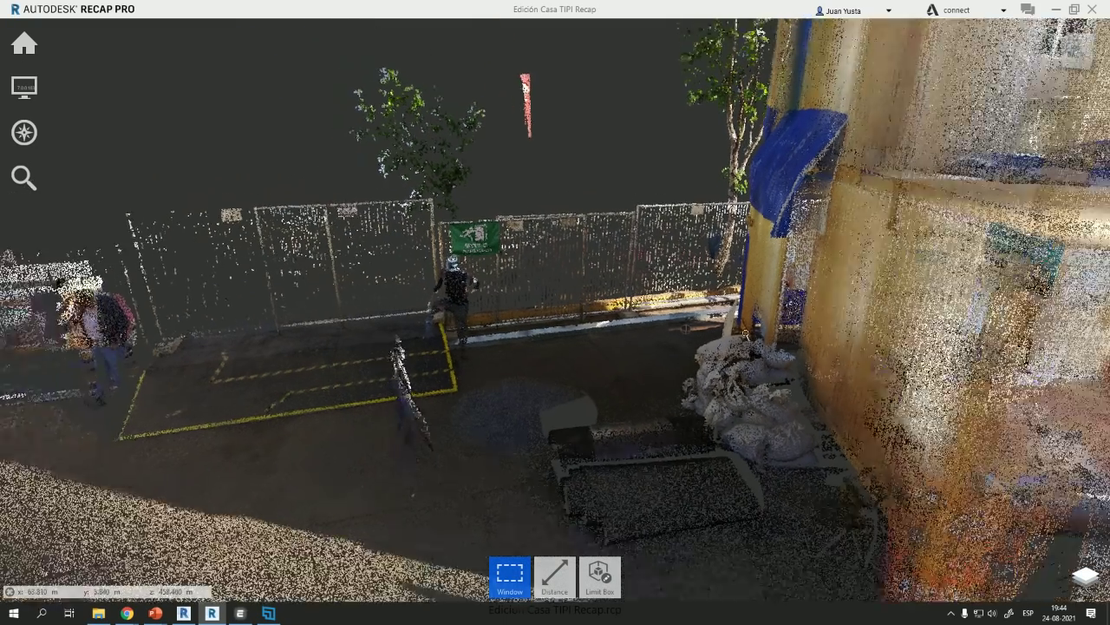
scroll(746, 333, "up", 10)
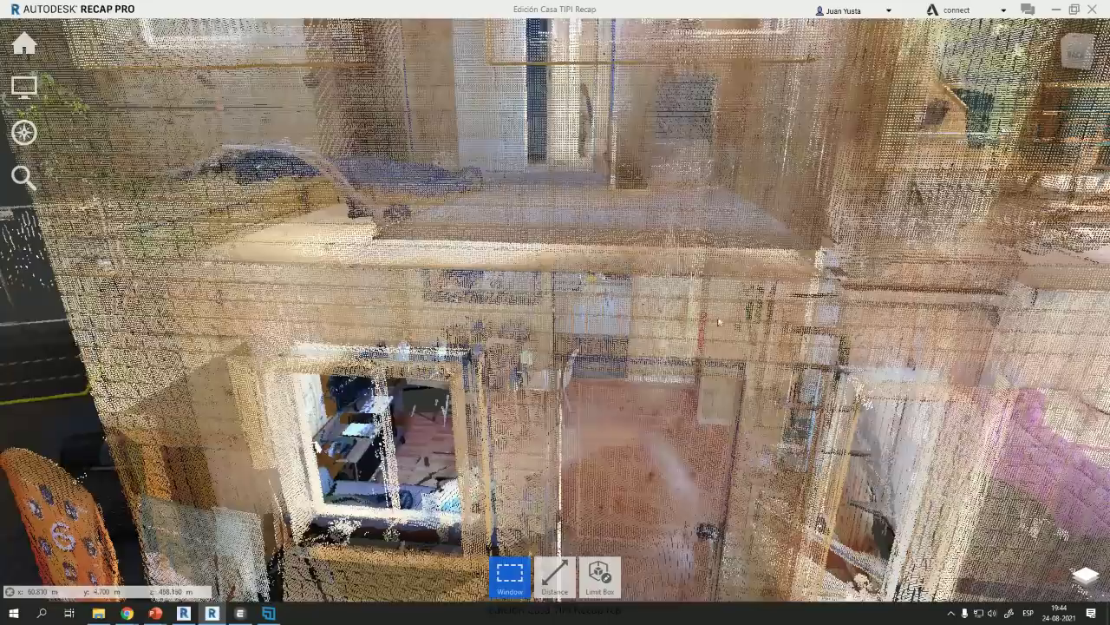
middle_click_drag(720, 322, 592, 246, "shift")
scroll(772, 389, "up", 4)
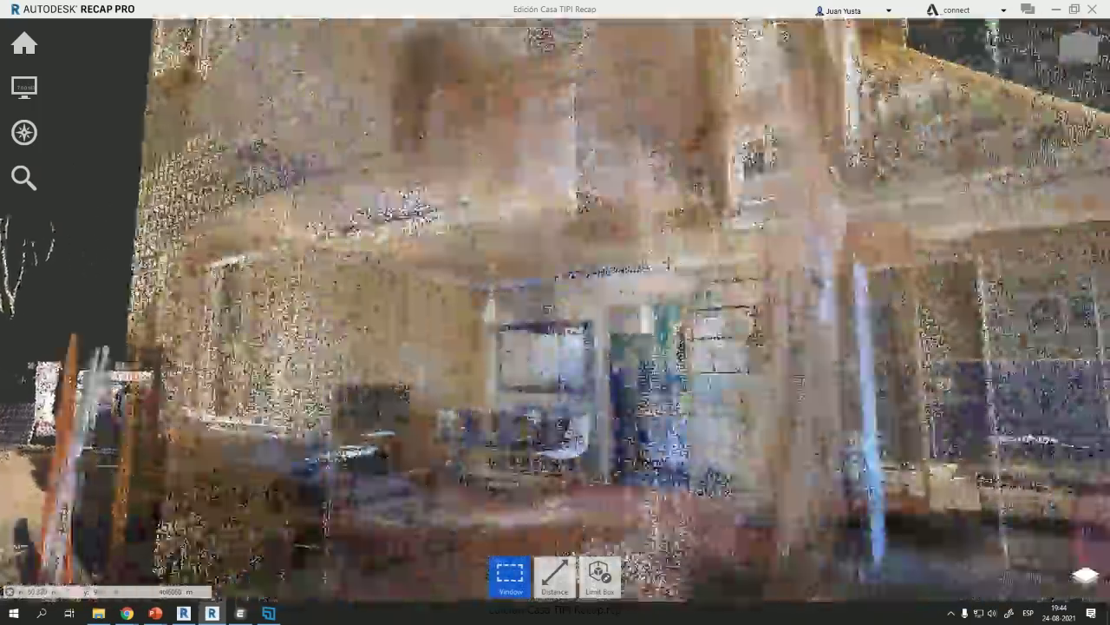
scroll(660, 286, "up", 6)
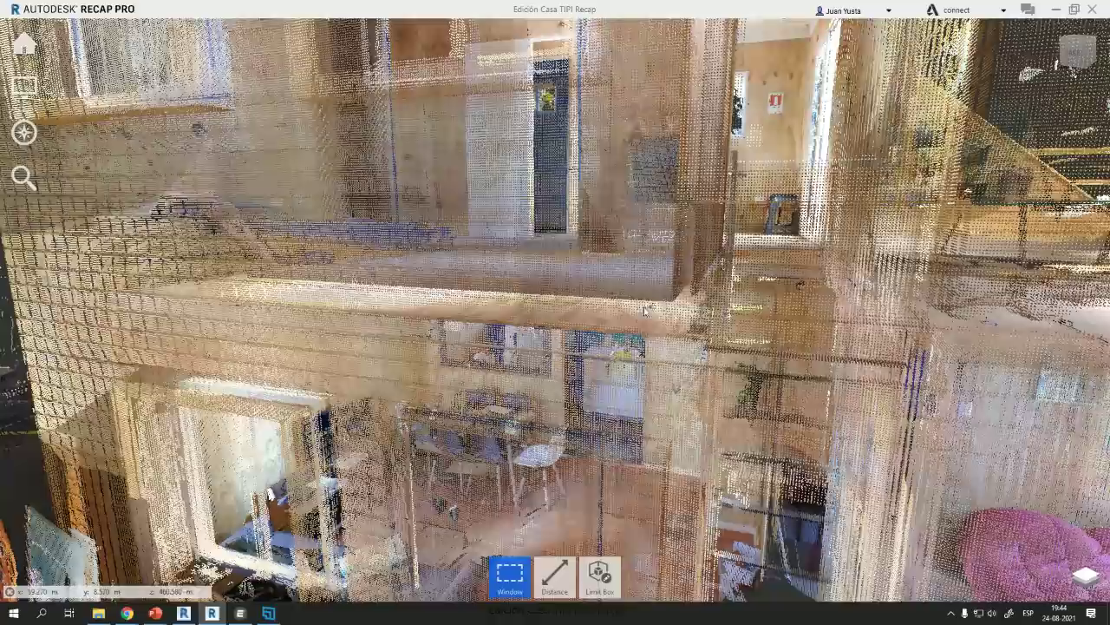
scroll(639, 353, "up", 5)
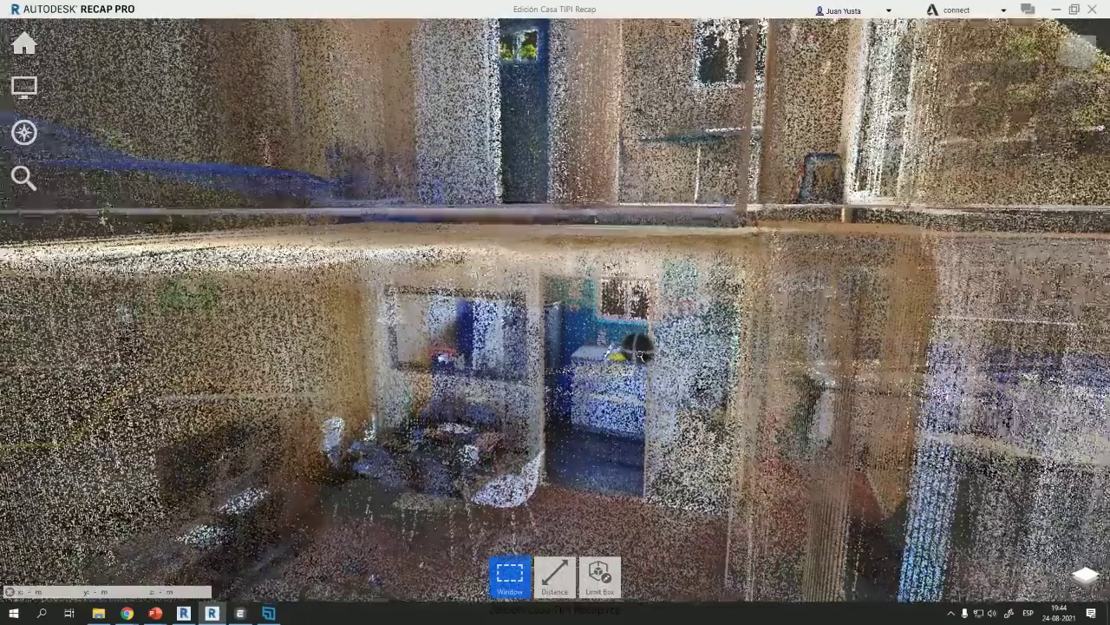
scroll(640, 353, "up", 1)
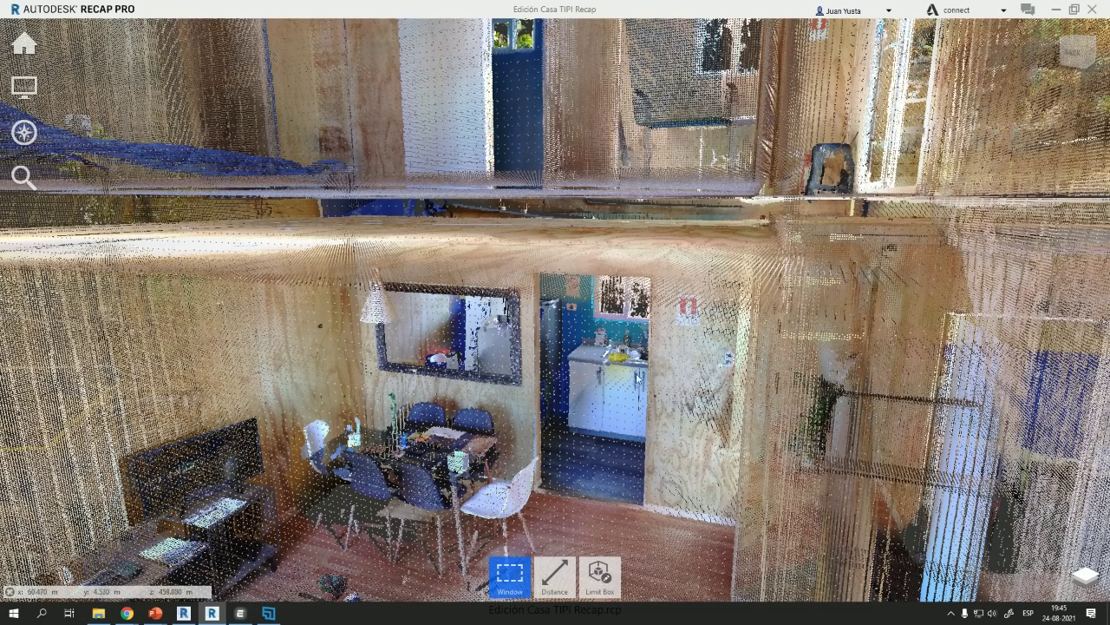
middle_click_drag(662, 387, 707, 383, "shift")
scroll(606, 302, "up", 5)
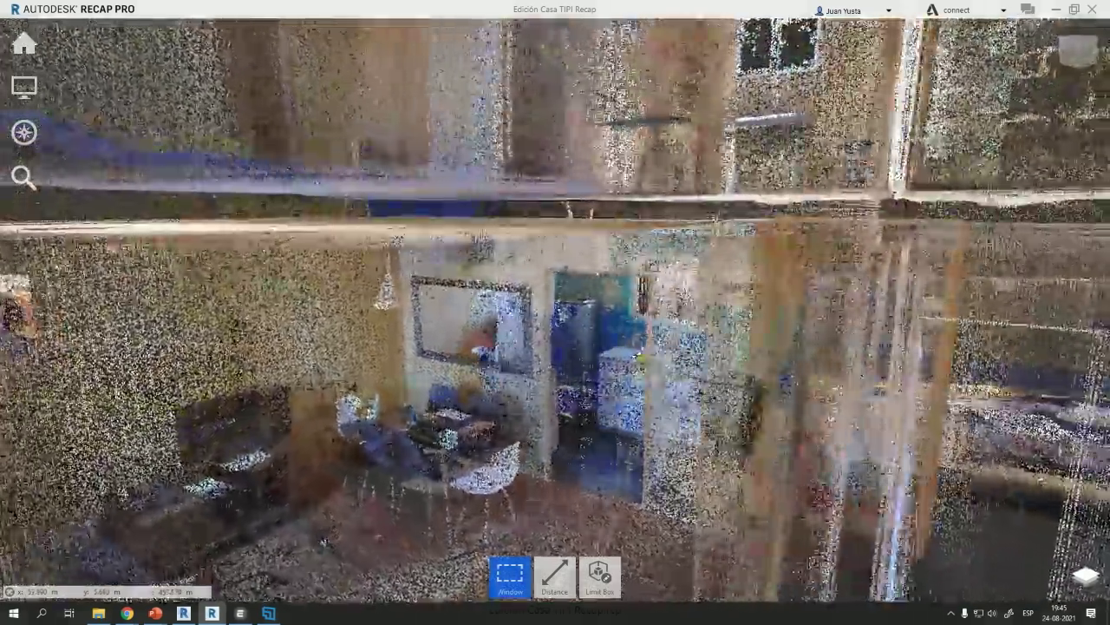
scroll(577, 292, "up", 3)
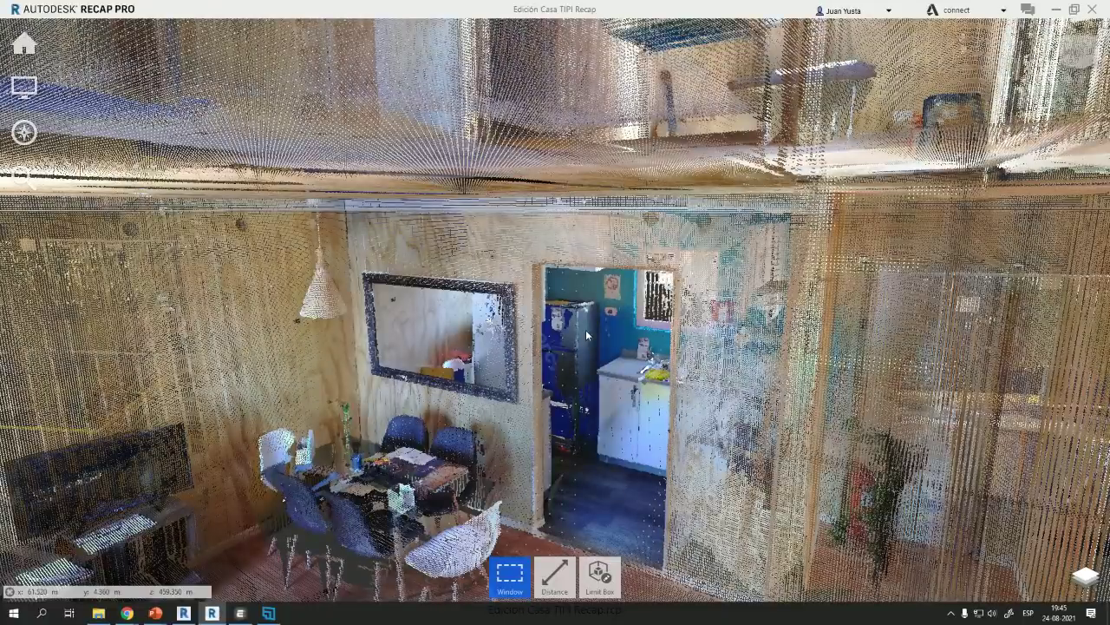
scroll(585, 329, "down", 10)
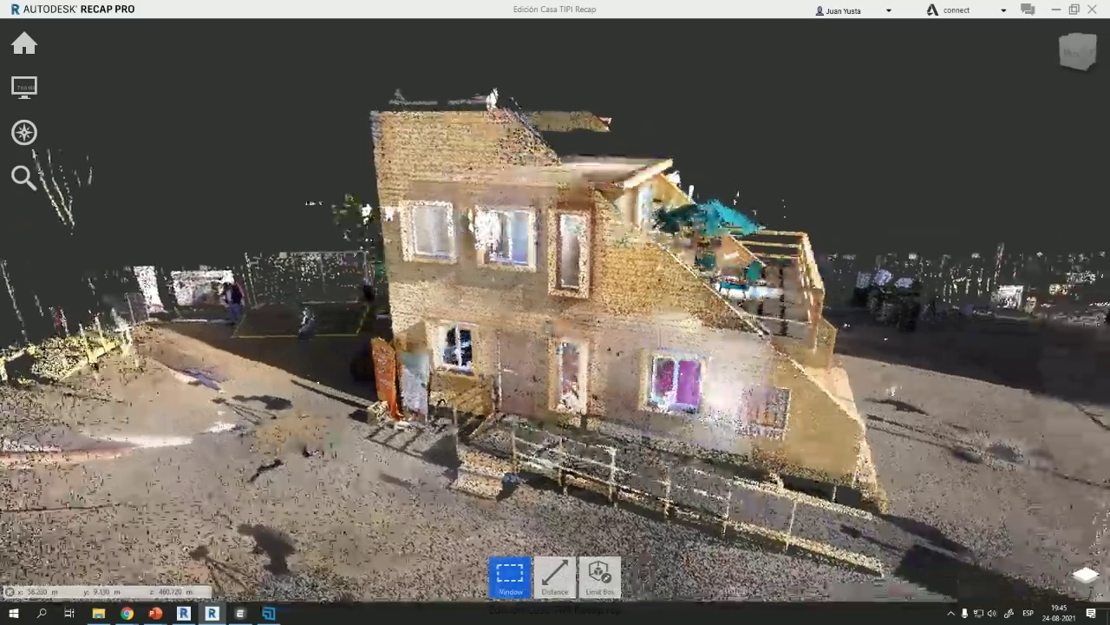
Step: Inspect the entrance facade, ramp and two-storey terrace side of the scanned house, and look through the walls at the ground-floor rooms
middle_click_drag(586, 329, 651, 264, "shift")
middle_click_drag(738, 334, 668, 402, "shift")
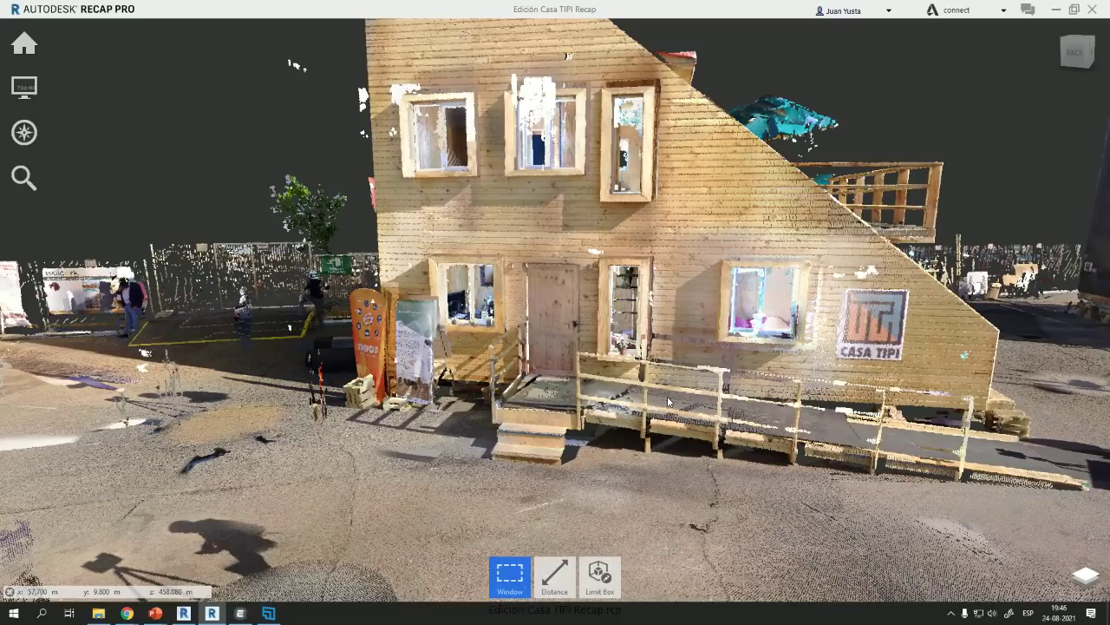
right_click_drag(842, 264, 629, 257)
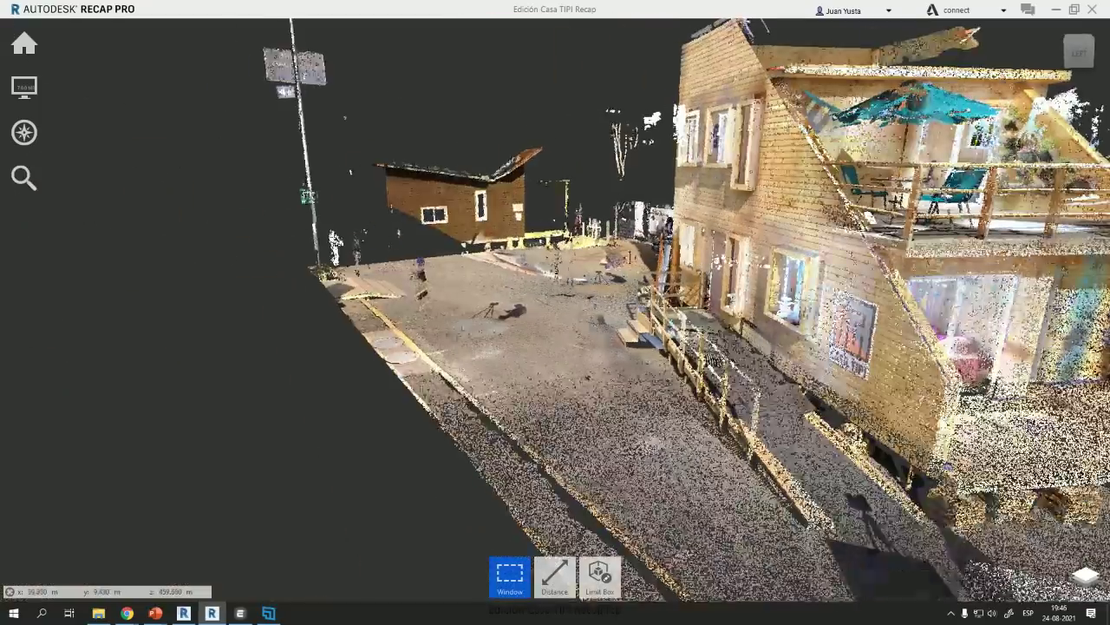
middle_click_drag(630, 257, 546, 274)
right_click_drag(546, 274, 375, 260)
middle_click_drag(375, 260, 613, 273)
scroll(612, 273, "up", 4)
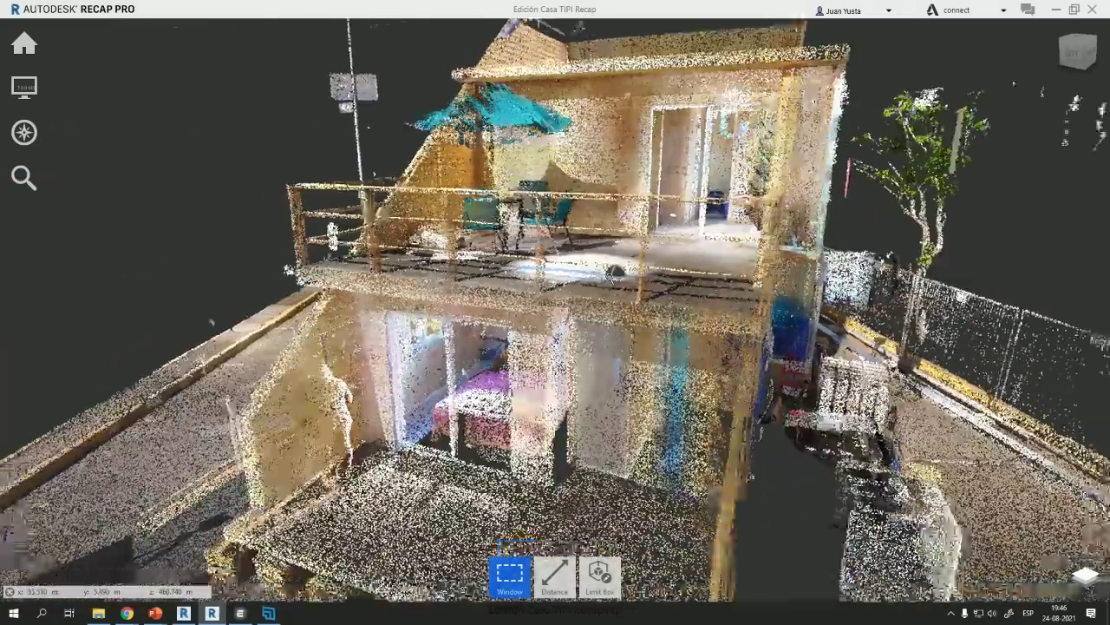
right_click_drag(612, 273, 642, 291)
middle_click_drag(642, 291, 451, 286)
mouse_move(451, 287)
right_mouse_down()
mouse_move(589, 299)
mouse_move(521, 302)
mouse_move(512, 247)
mouse_move(599, 274)
mouse_move(471, 286)
right_mouse_up()
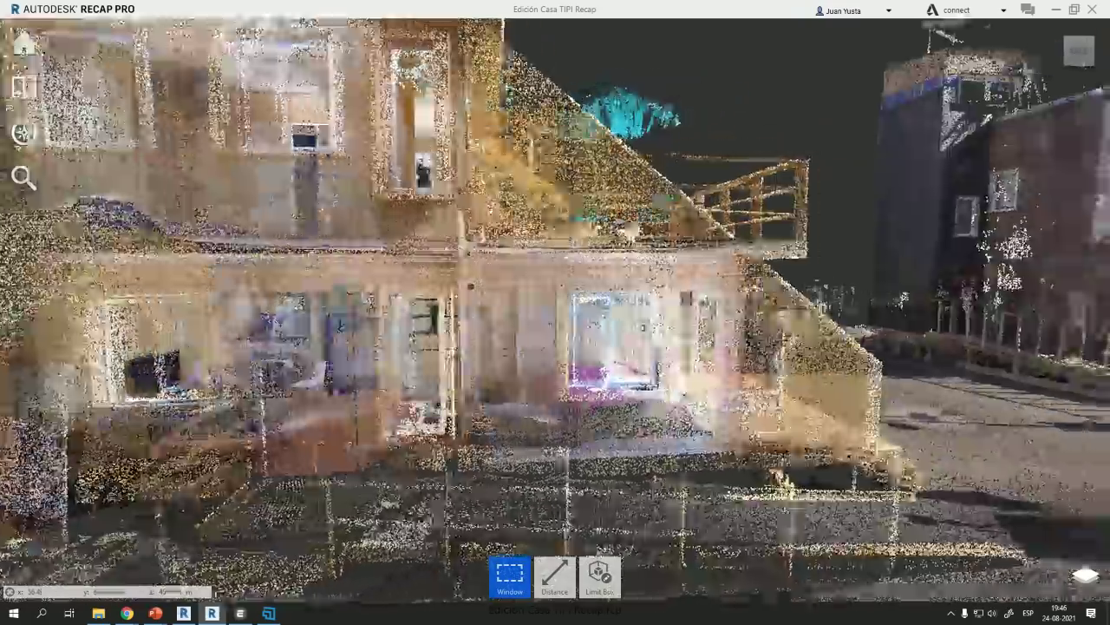
scroll(580, 357, "up", 8)
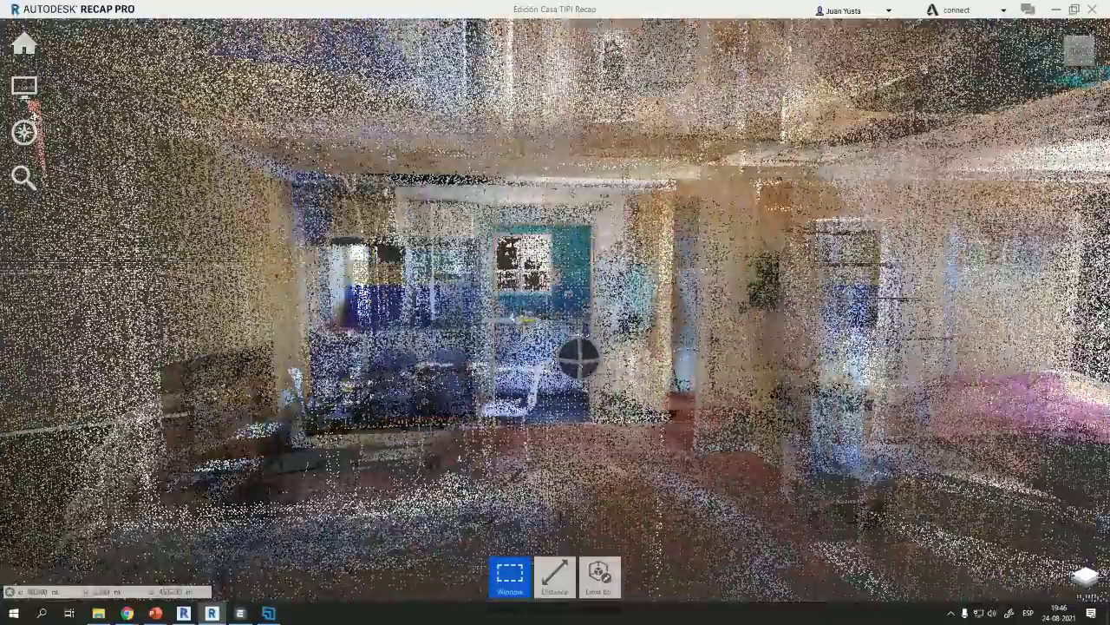
right_click_drag(579, 357, 542, 358)
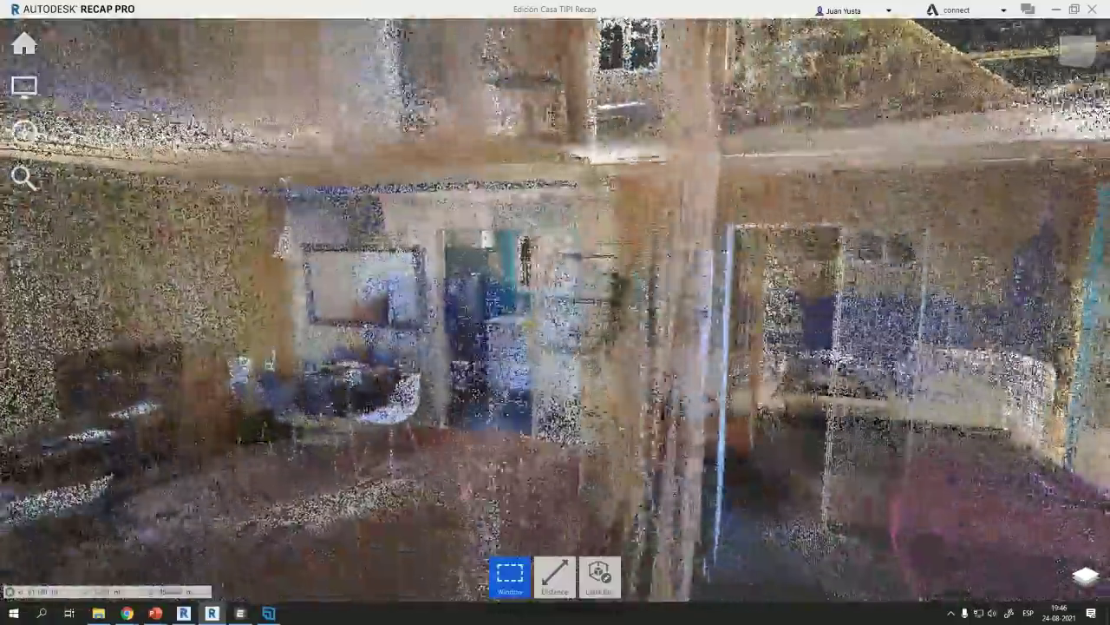
scroll(420, 349, "down", 8)
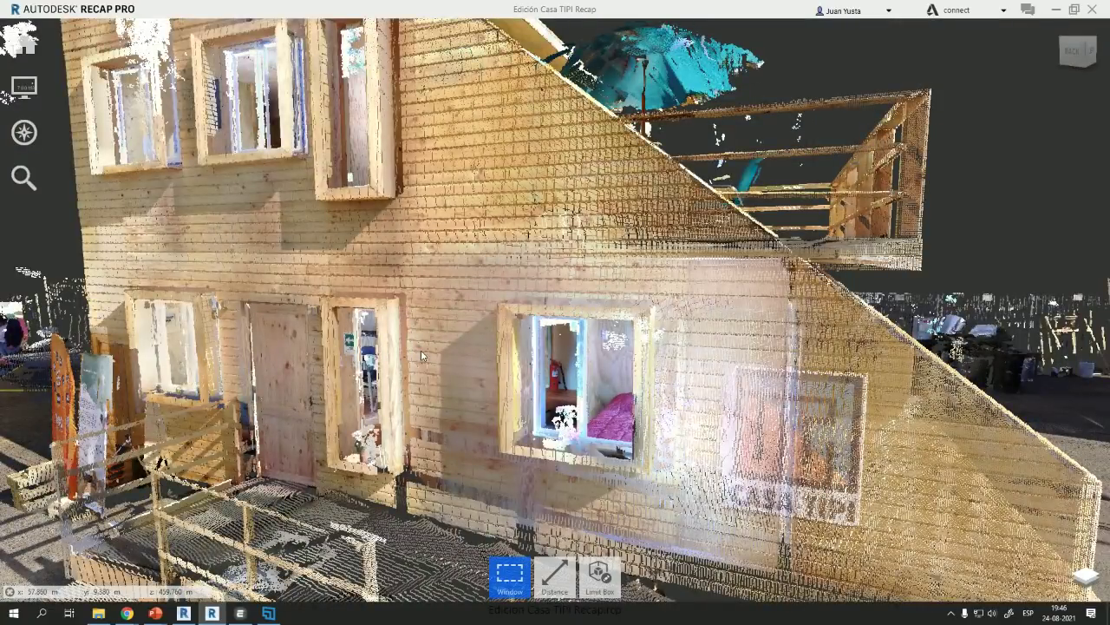
Step: Examine the scanned house from the outside, covering the windows, the roof, the upper terrace and the full entrance facade
scroll(421, 349, "down", 3)
right_click_drag(470, 318, 529, 343)
middle_click_drag(529, 343, 664, 329)
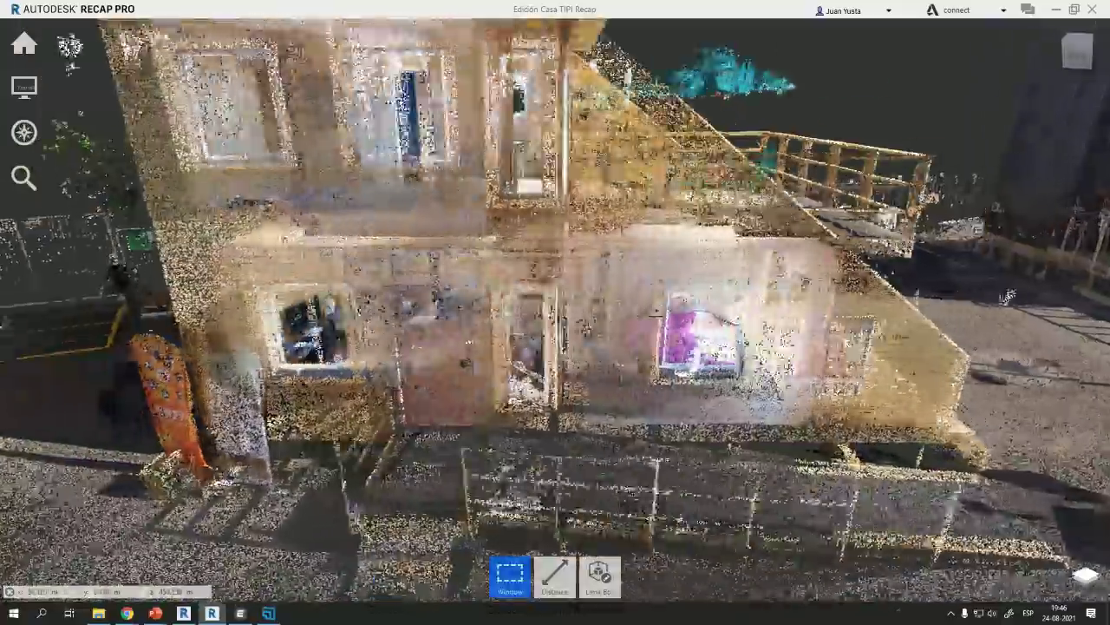
middle_click_drag(466, 363, 556, 358)
right_click_drag(557, 357, 603, 347)
middle_click_drag(562, 253, 596, 344)
scroll(596, 344, "down", 3)
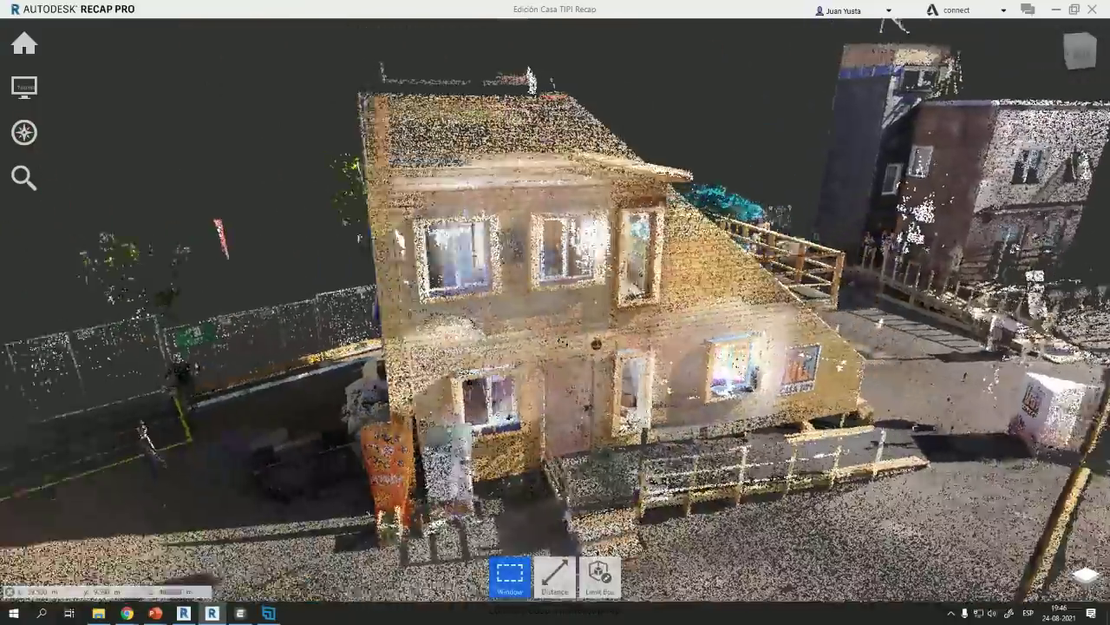
right_click_drag(596, 345, 512, 380)
right_click_drag(665, 249, 655, 199)
middle_click_drag(655, 200, 464, 282)
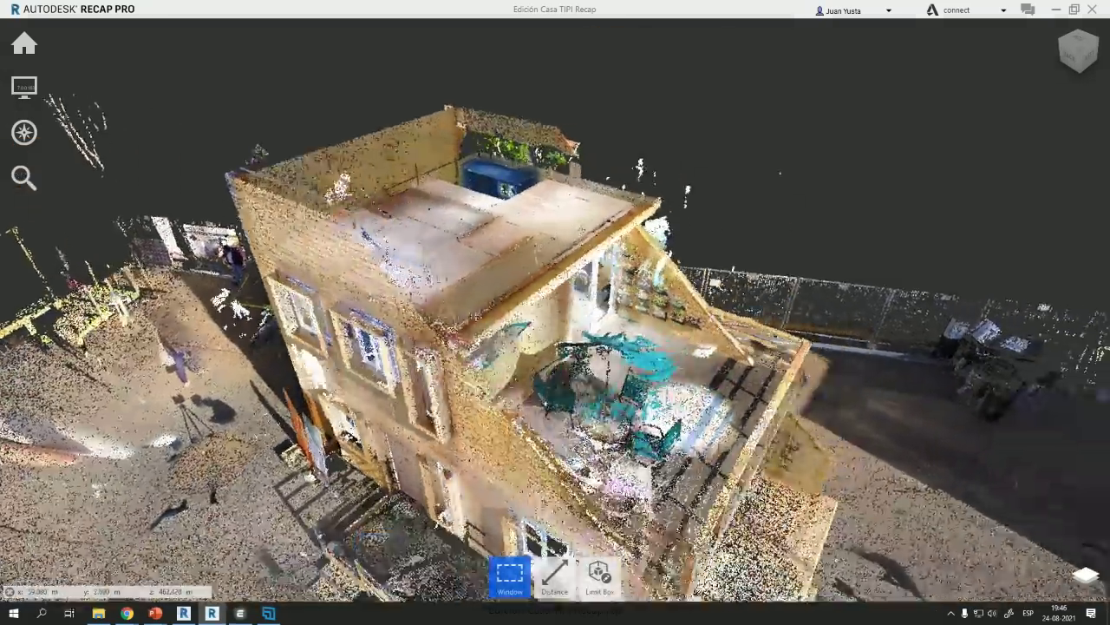
right_click_drag(499, 260, 676, 265)
middle_click_drag(679, 421, 629, 277)
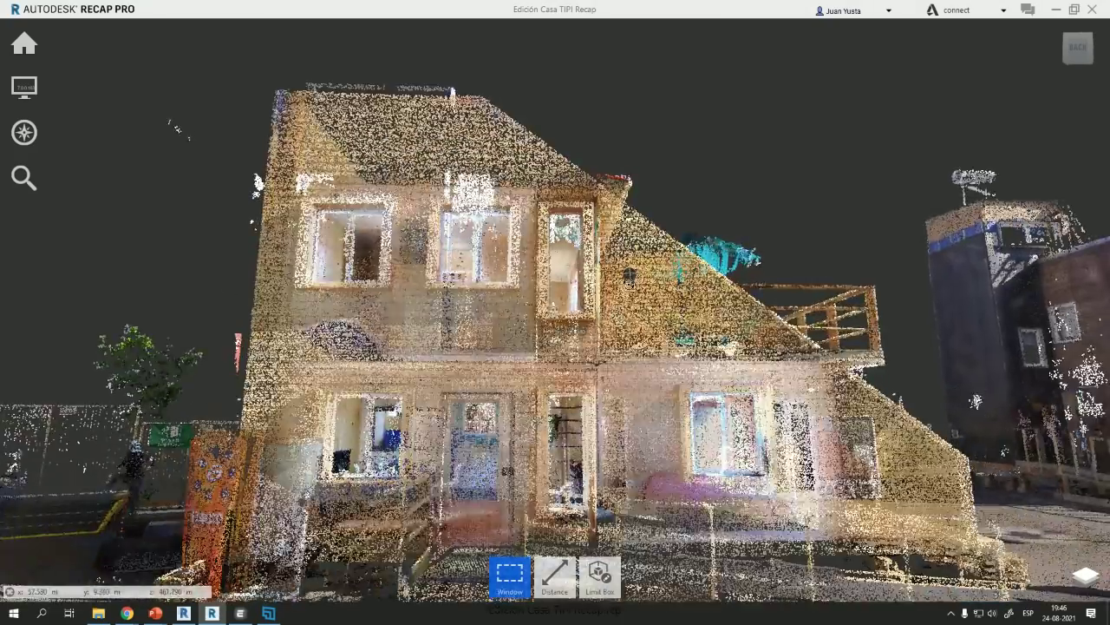
right_click_drag(630, 278, 469, 347)
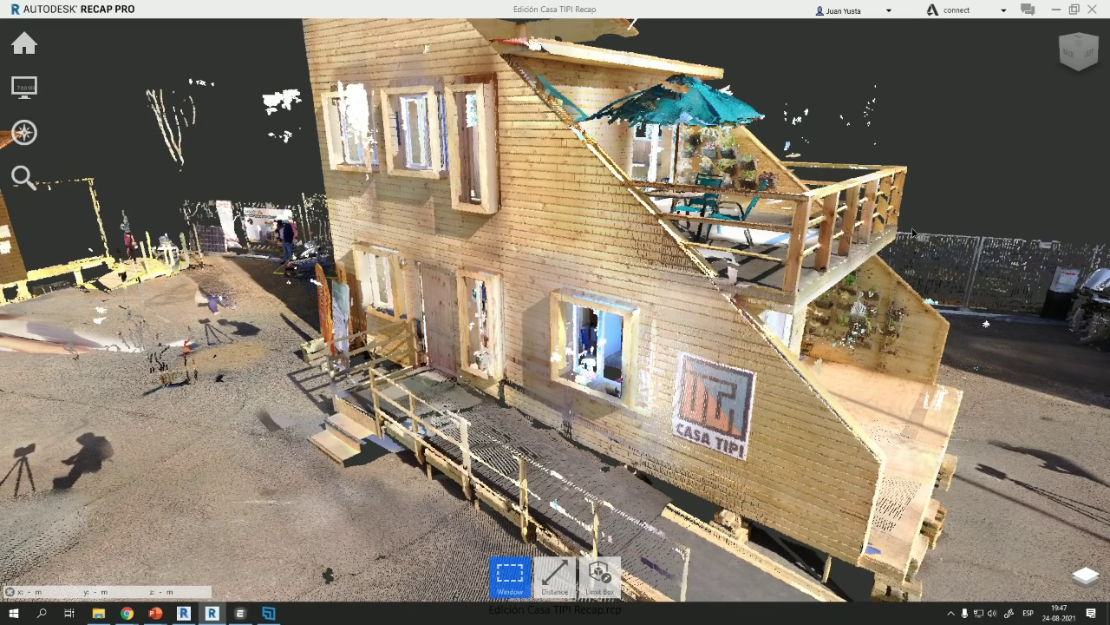
Step: Inspect the upper terrace, its railing and the bedroom beneath it up close in the point cloud
left_click_drag(889, 228, 917, 246)
middle_click_drag(917, 245, 807, 248, "shift")
scroll(672, 217, "up", 5)
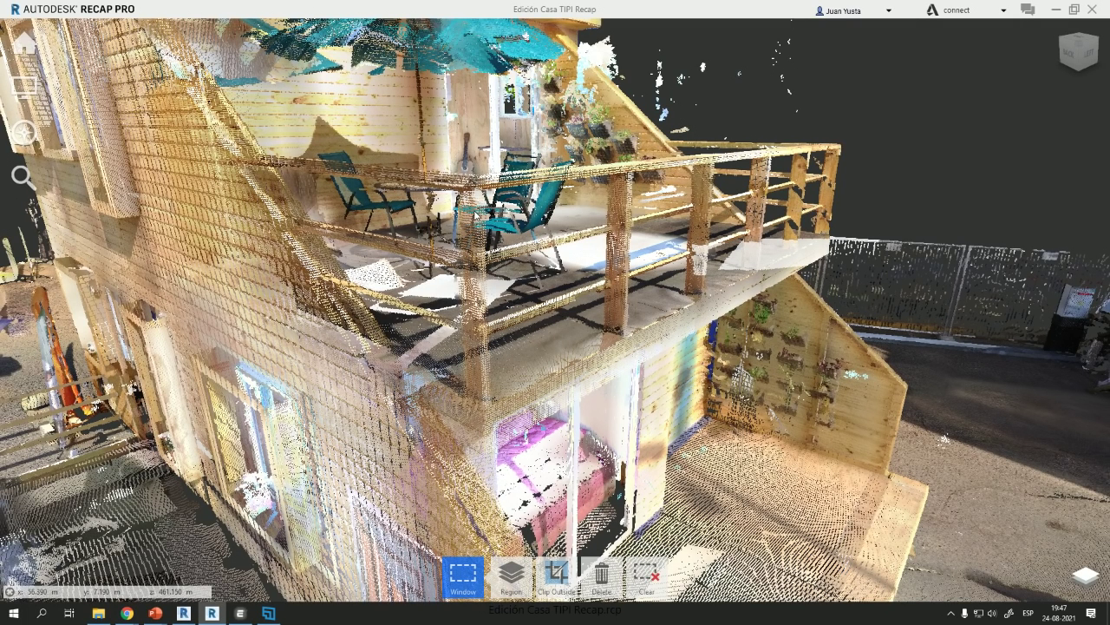
mouse_move(787, 260)
right_mouse_down()
mouse_move(364, 244)
mouse_move(288, 300)
mouse_move(364, 295)
right_mouse_up()
mouse_move(630, 276)
right_mouse_down()
mouse_move(174, 226)
mouse_move(381, 251)
mouse_move(434, 291)
mouse_move(468, 347)
mouse_move(538, 286)
mouse_move(527, 323)
right_mouse_up()
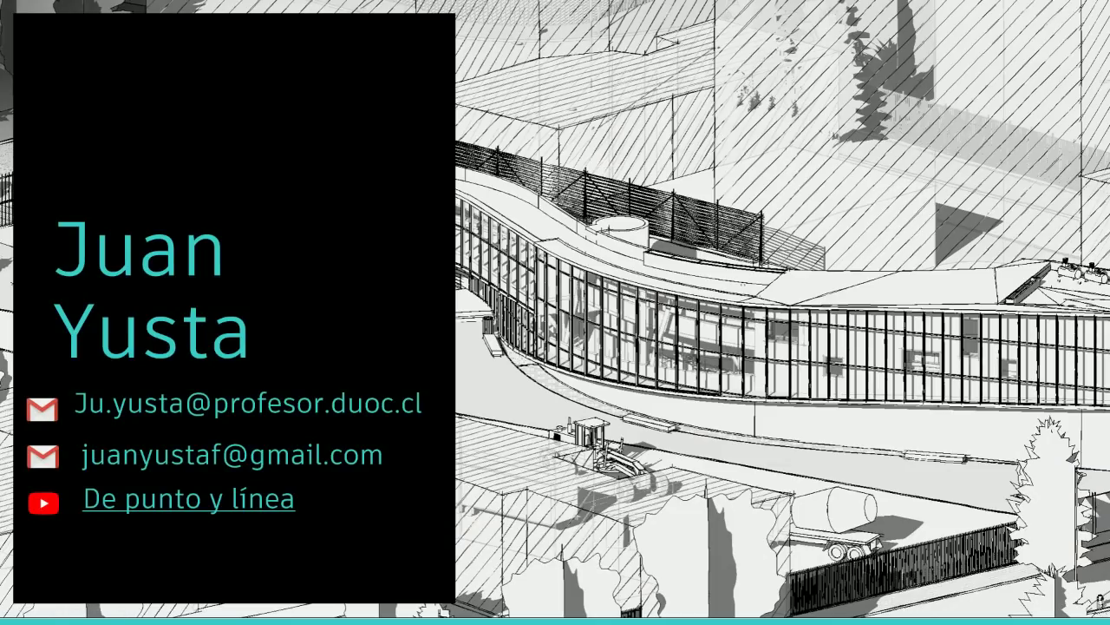
Step: End the slide show and switch to the empty Revit project on the Level 1 floor plan
key("Escape")
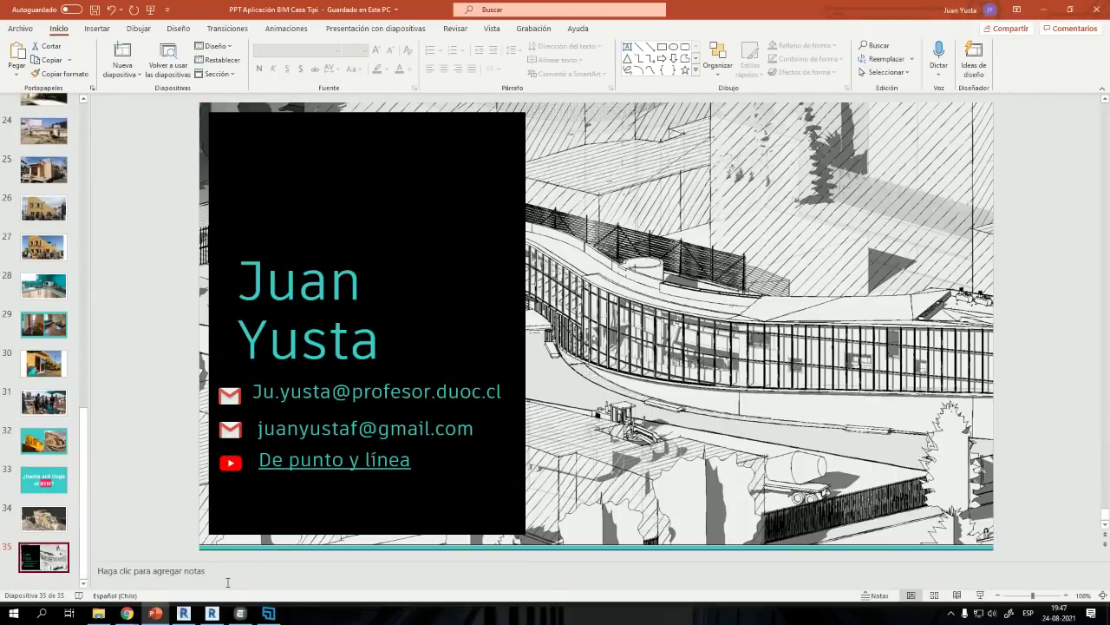
left_click(183, 612)
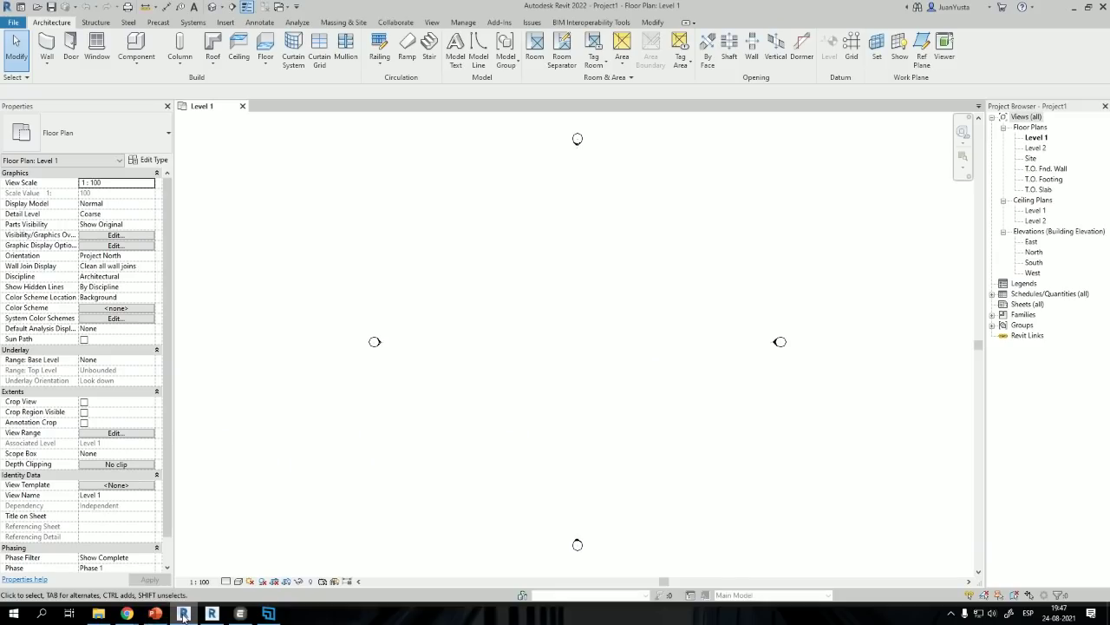
middle_click_drag(600, 314, 600, 304)
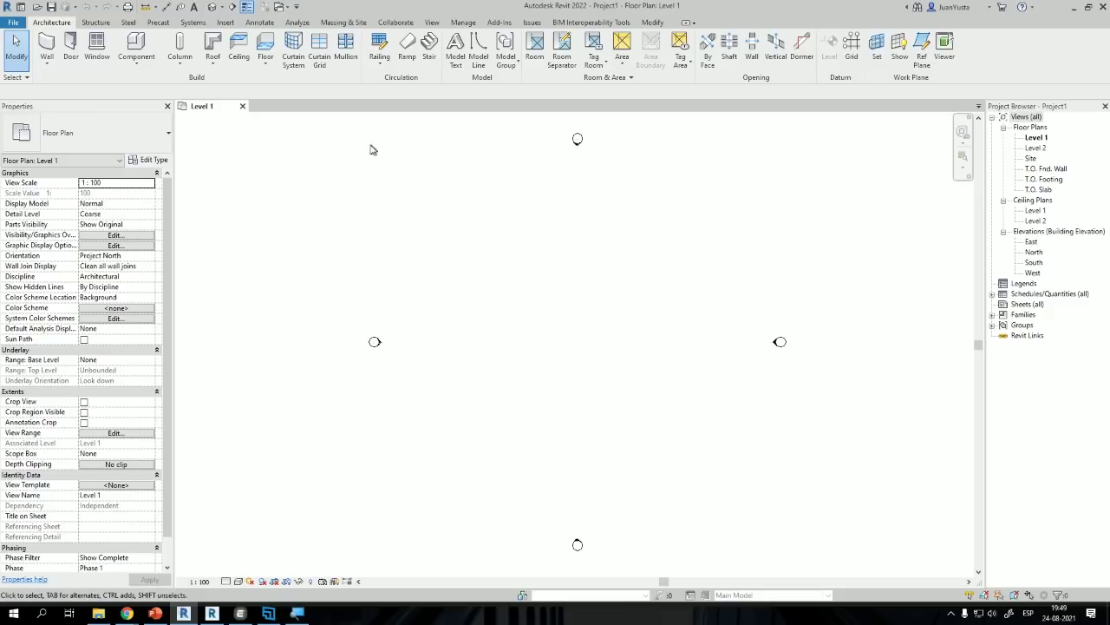
Step: Draw a closed L-shaped loop of six Generic - 200mm walls, 8000 mm high, with its longest vertical side in plan about 17000 mm
left_click(47, 46)
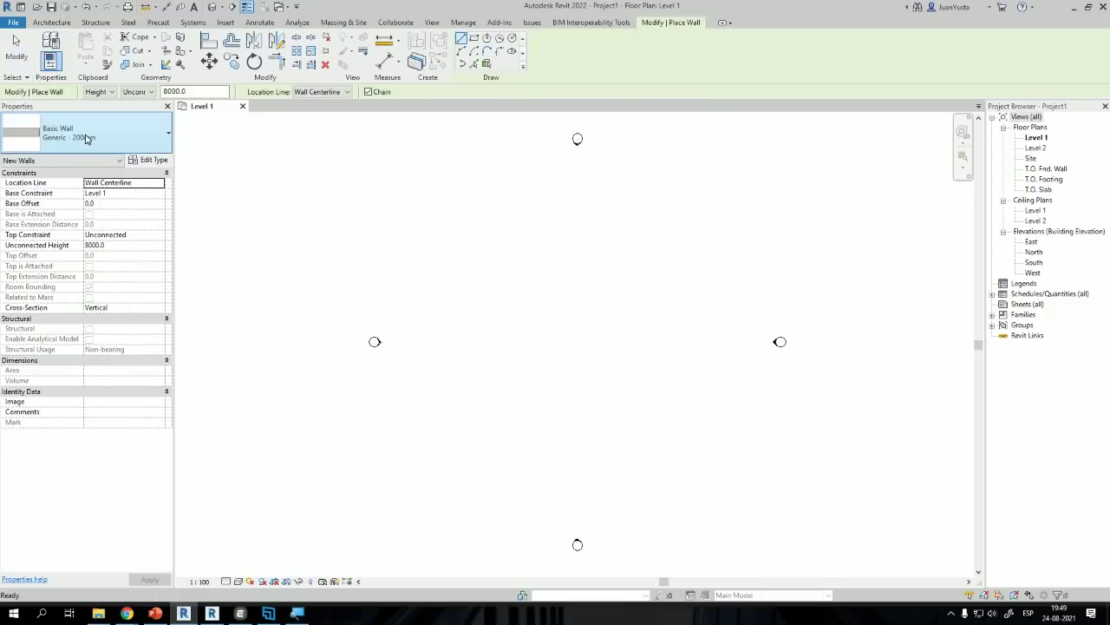
left_click(484, 246)
left_click(484, 340)
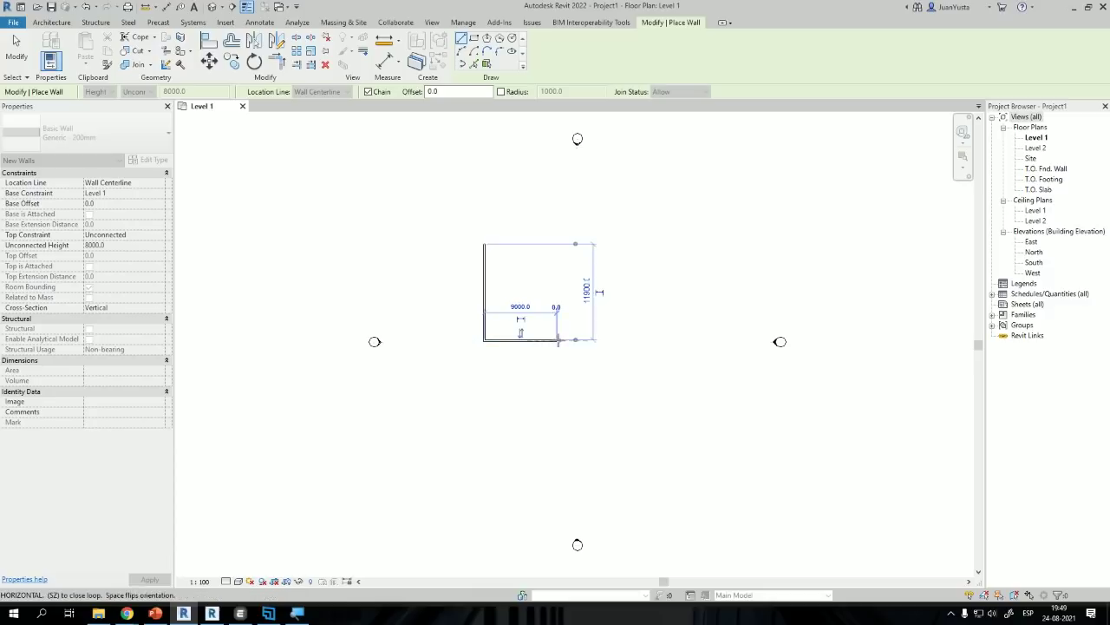
left_click(556, 340)
left_click(556, 379)
left_click(629, 379)
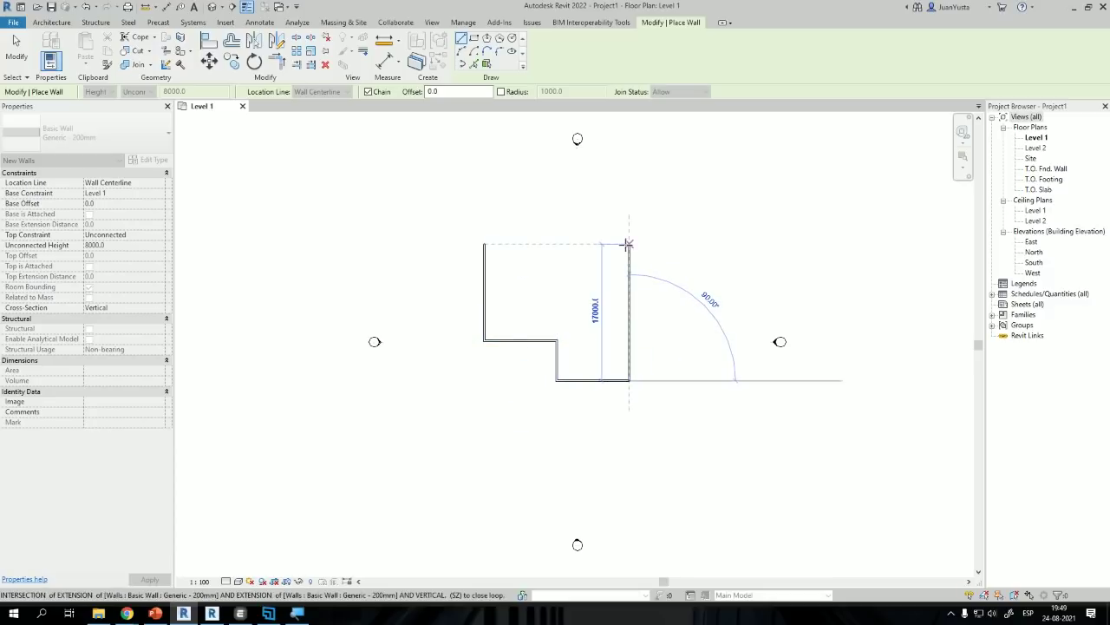
left_click(629, 245)
left_click(484, 244)
scroll(559, 296, "up", 4)
key("Escape")
key("Escape")
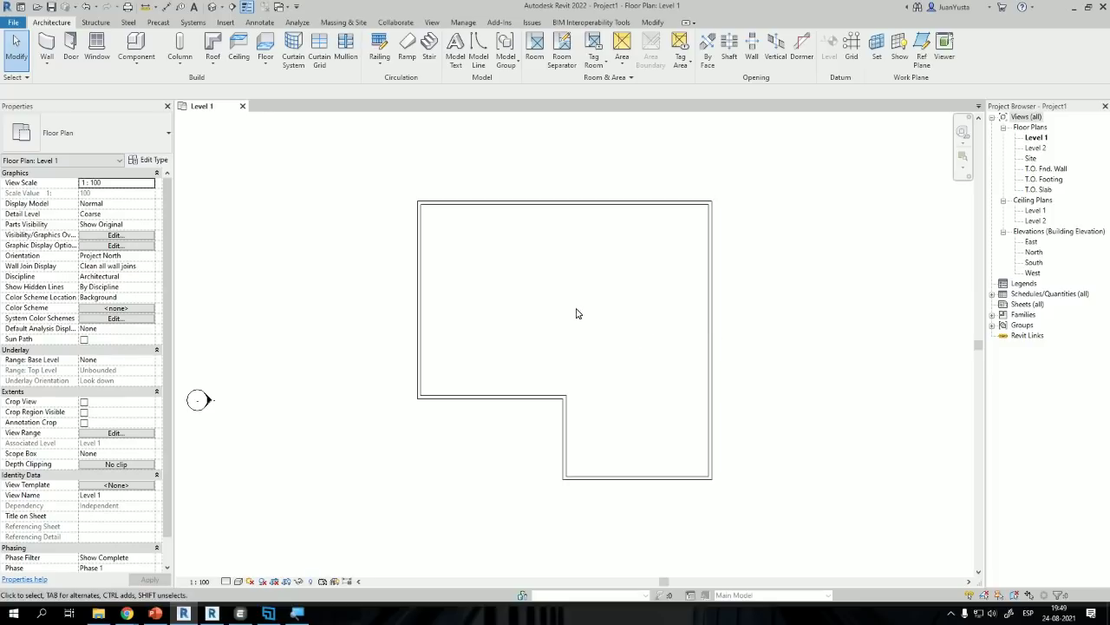
Step: Open the default 3D view of the walls, set its visual style to Shaded and inspect the model from its corner
left_click(212, 7)
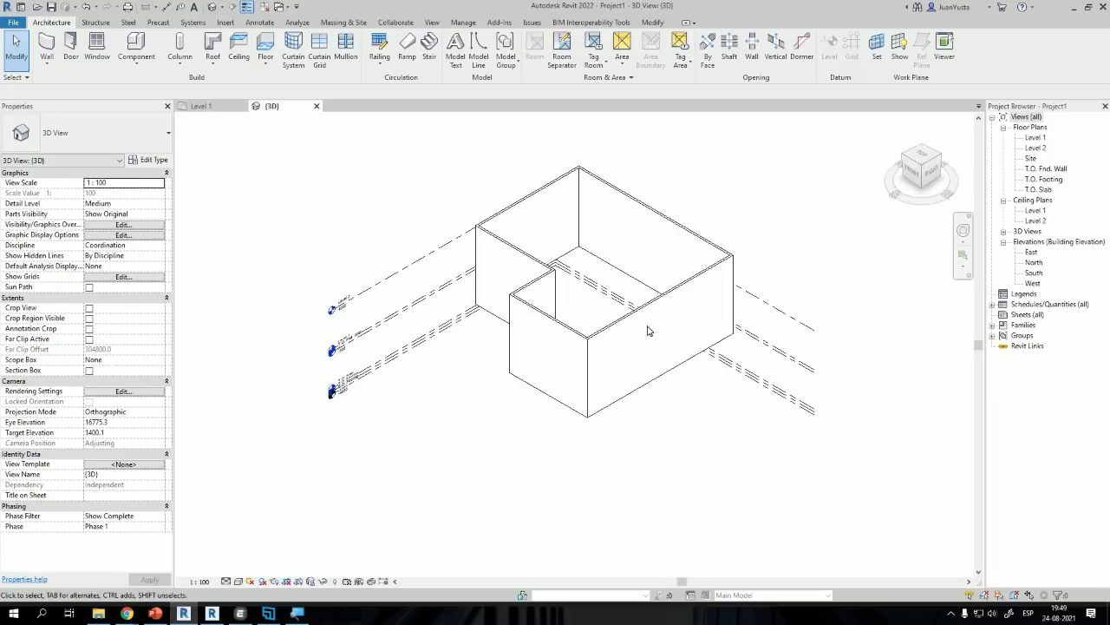
scroll(570, 296, "up", 2)
middle_click_drag(600, 345, 612, 315, "shift")
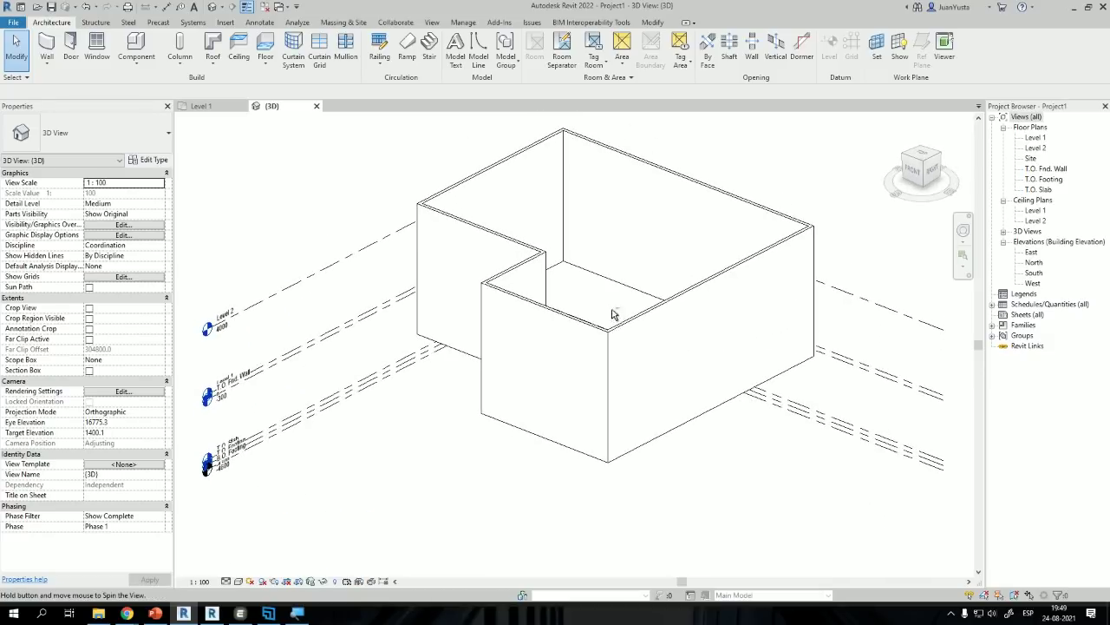
left_click(239, 582)
left_click(260, 542)
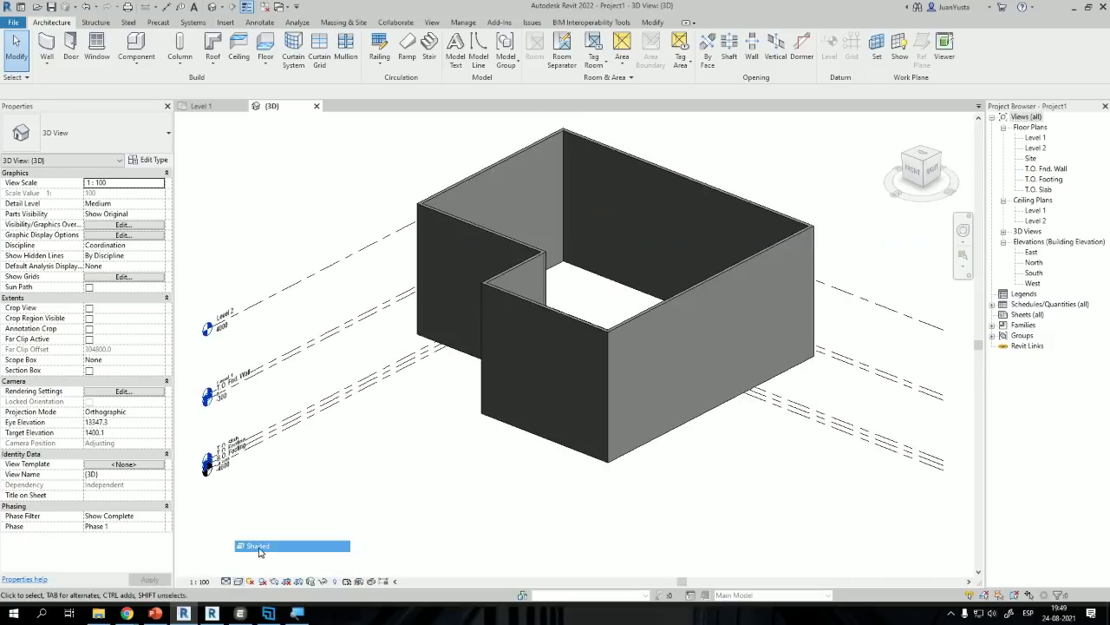
mouse_move(556, 391)
middle_mouse_down("shift")
mouse_move(596, 365)
mouse_move(652, 415)
mouse_move(476, 394)
middle_mouse_up("shift")
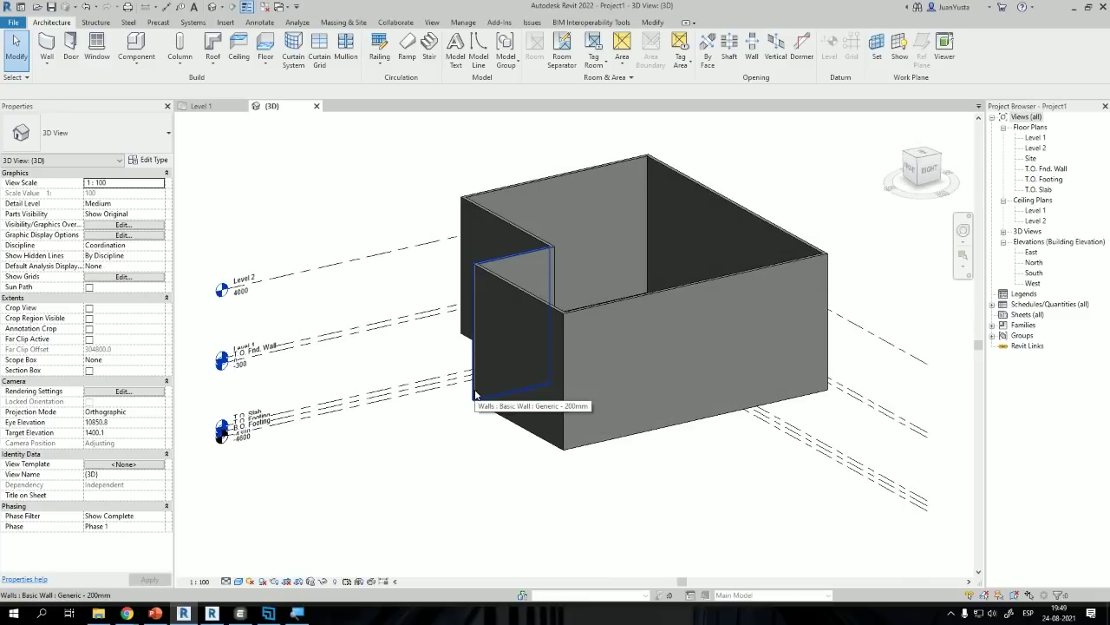
Step: Place three M_Window-Double-Hung 700 x 1200mm windows spaced along the long east wall
middle_click_drag(631, 358, 621, 398, "shift")
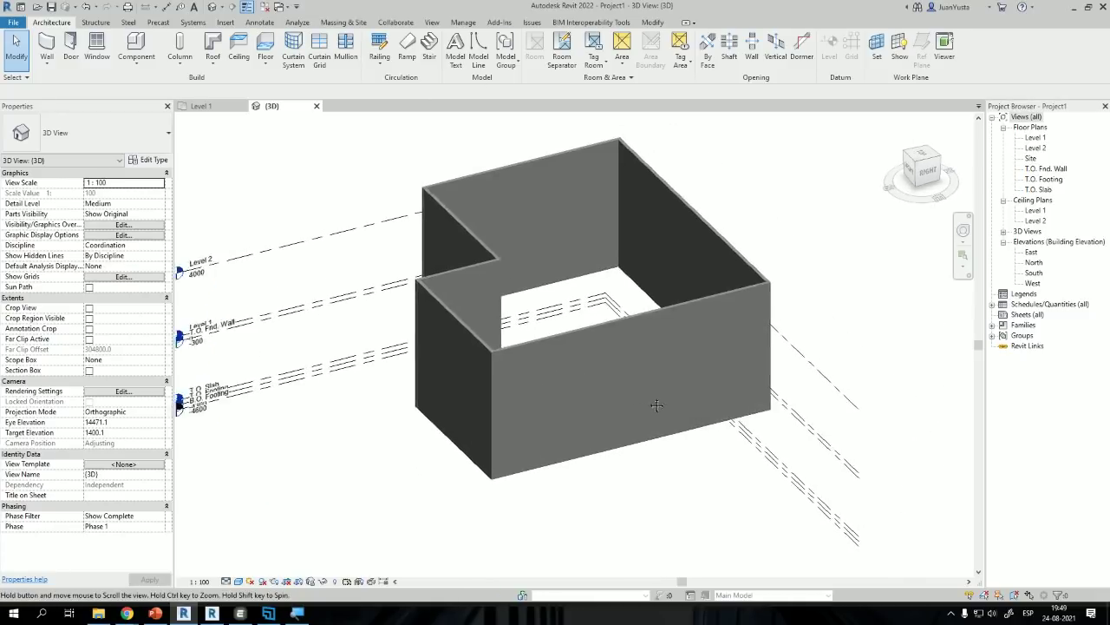
left_click(97, 48)
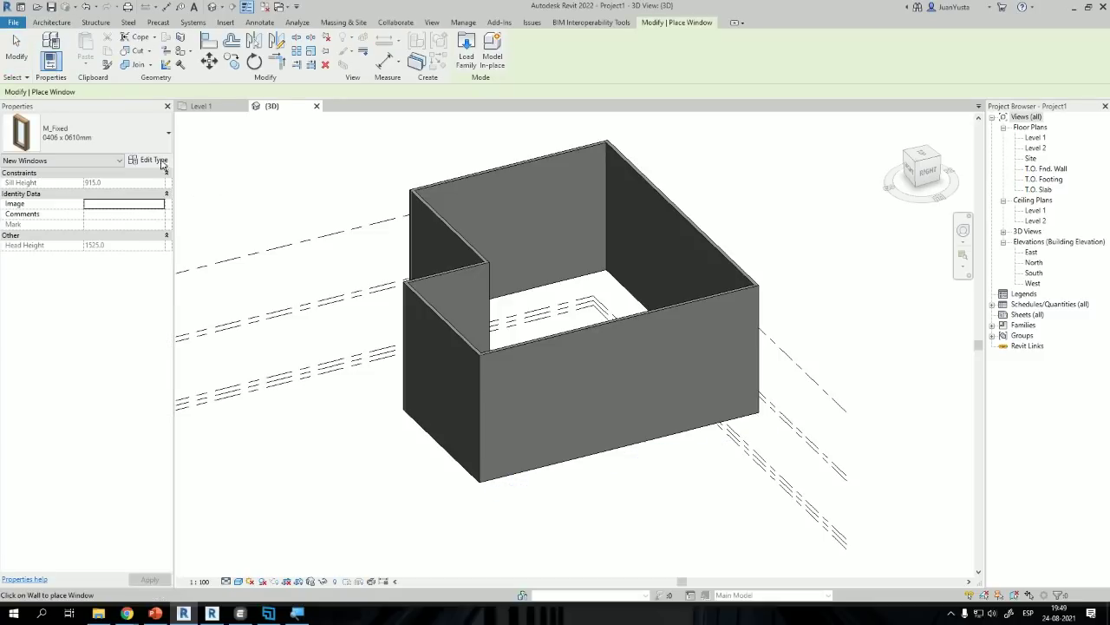
left_click(96, 132)
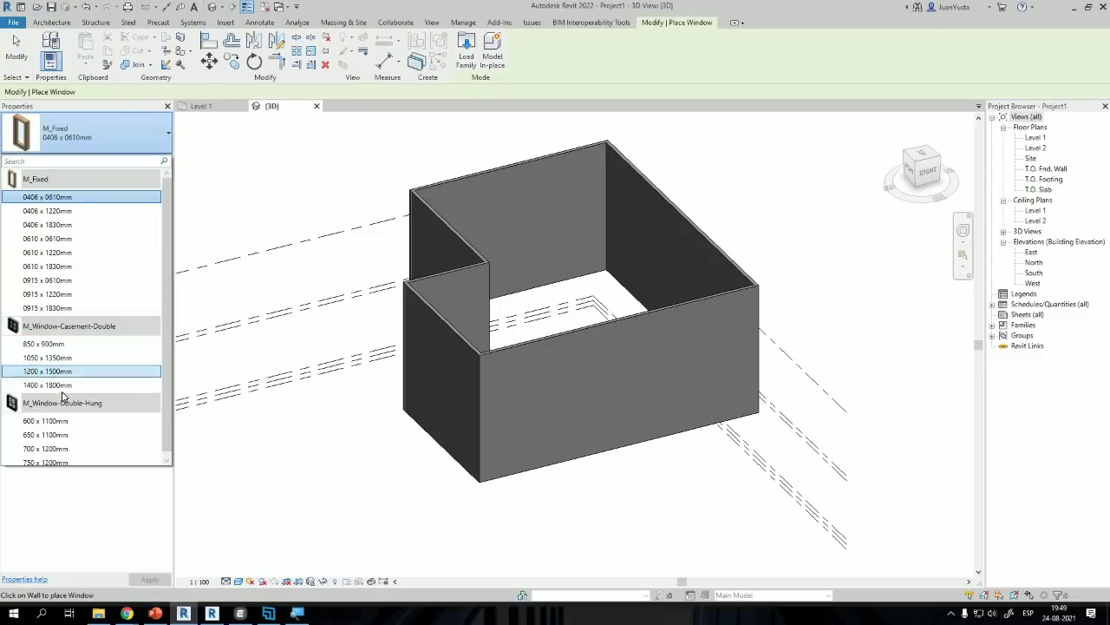
left_click(60, 449)
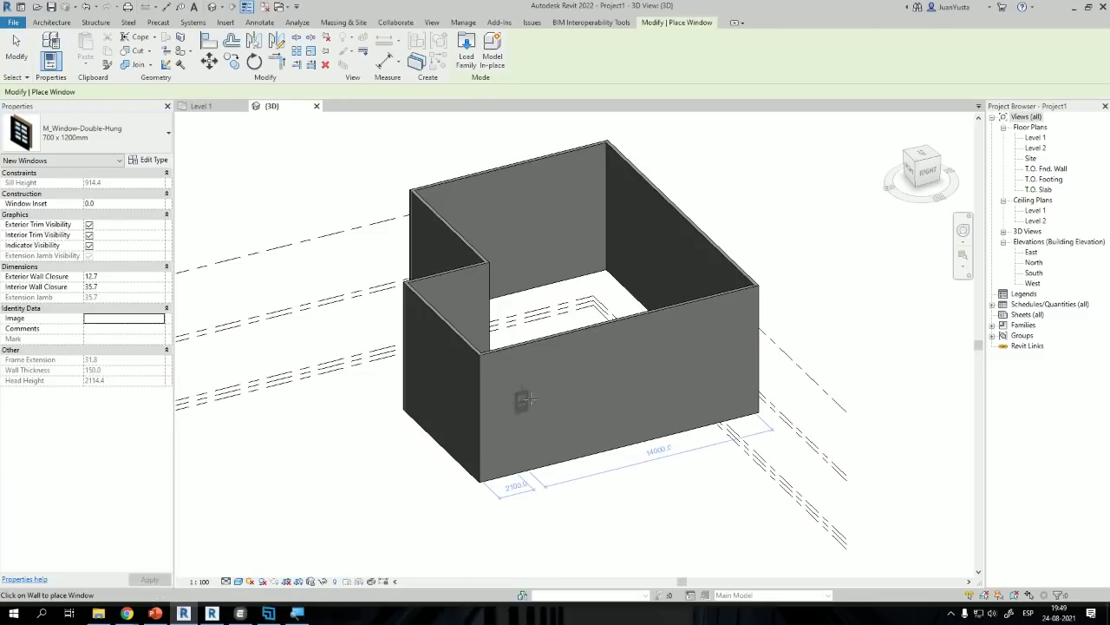
left_click(522, 399)
left_click(579, 390)
left_click(649, 380)
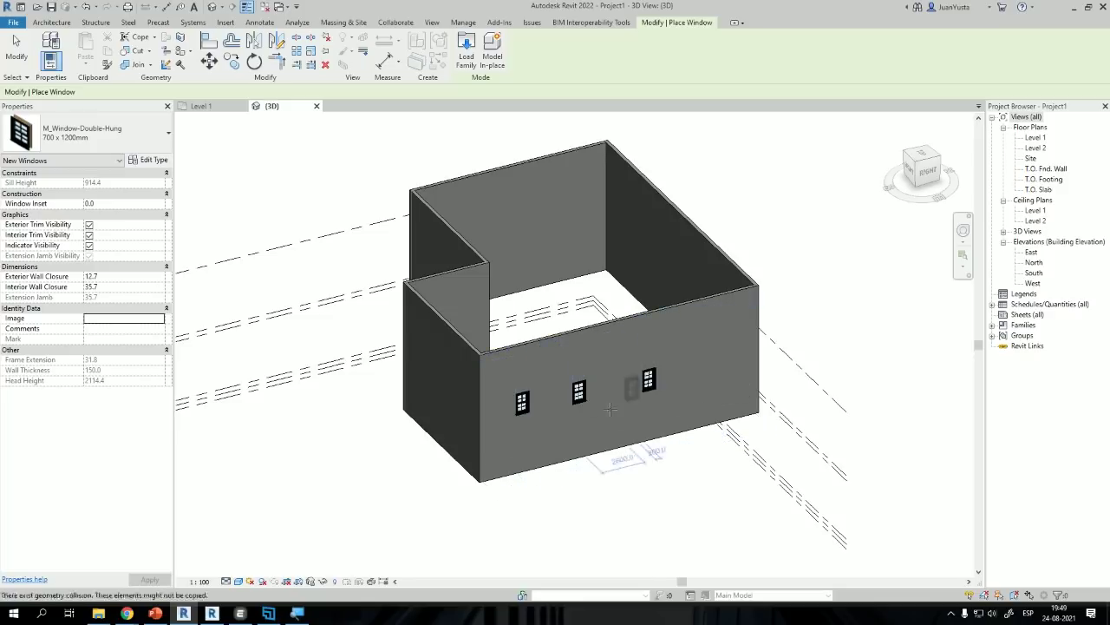
key("Escape")
Step: Filter the whole model selection down to the walls and set their top constraint to Up to level: Level 2
scroll(554, 348, "down", 3)
left_click_drag(401, 219, 831, 498)
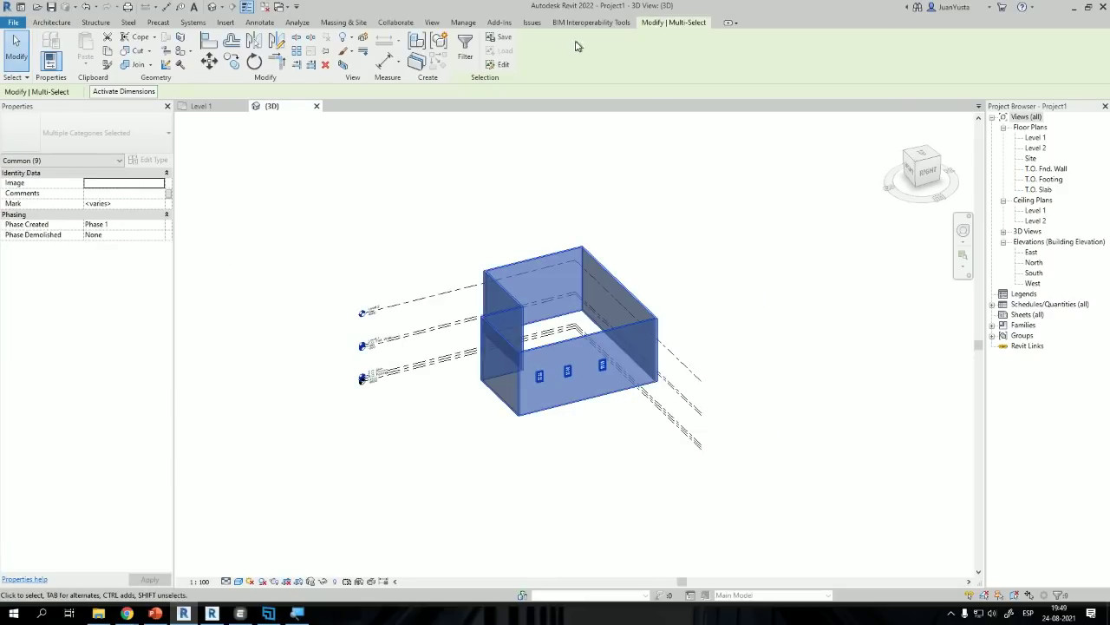
left_click(465, 48)
left_click(617, 137)
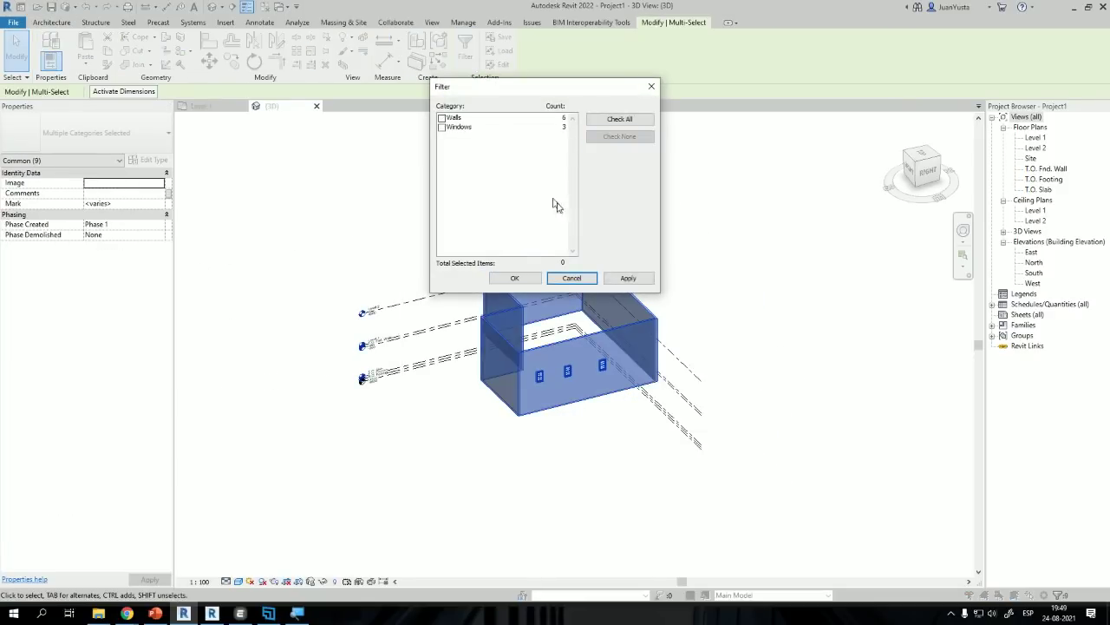
left_click(441, 118)
left_click(512, 279)
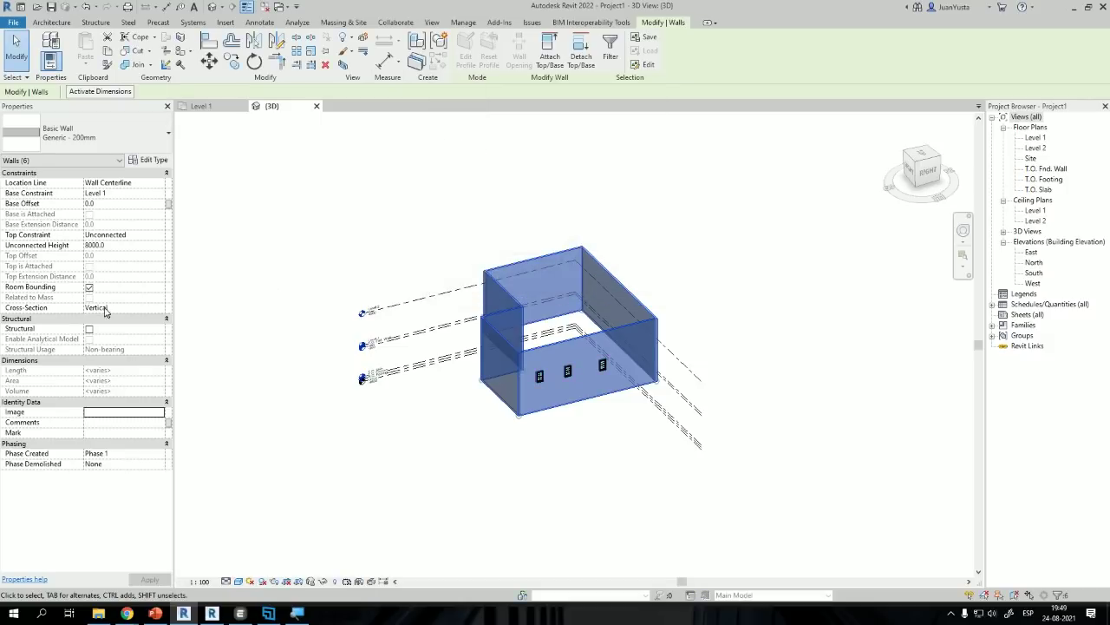
left_click(160, 234)
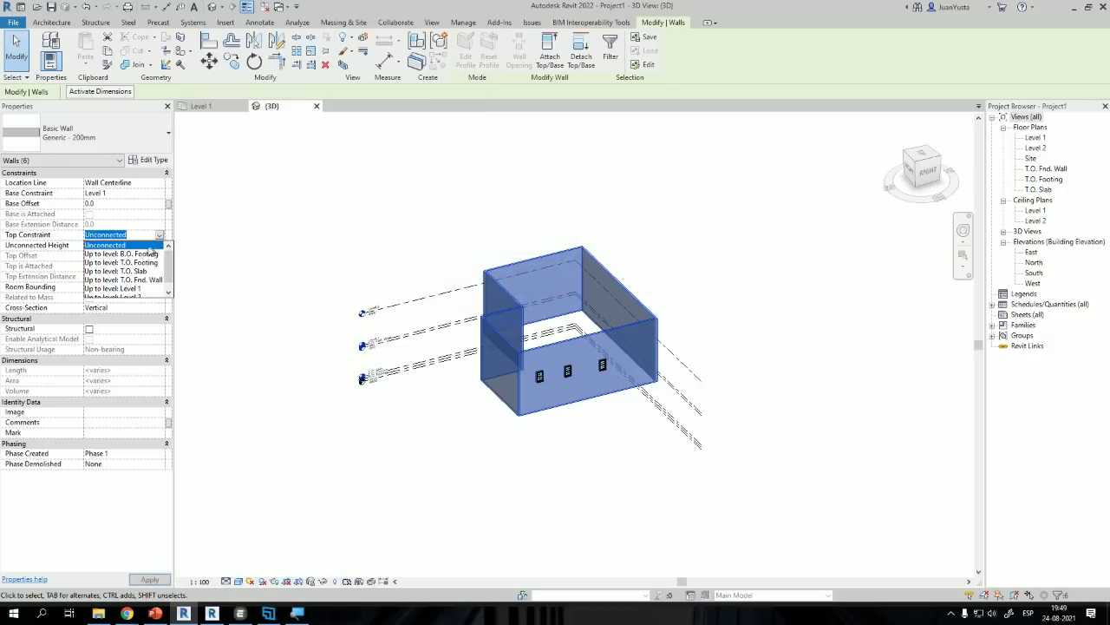
left_click(129, 288)
left_click(150, 579)
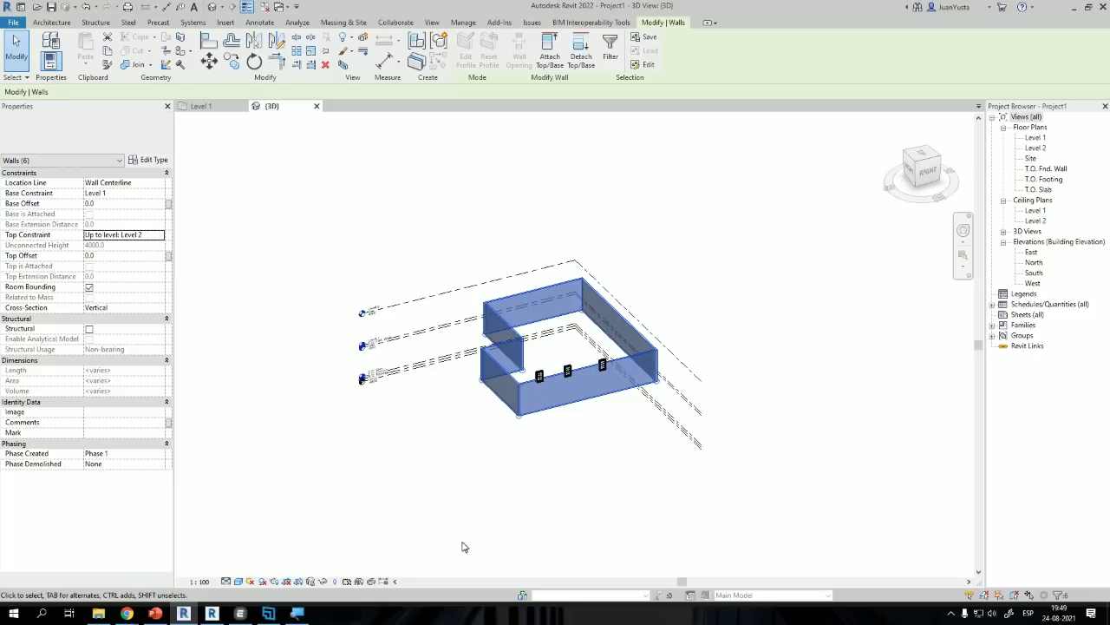
left_click(461, 543)
Step: Select all three double-hung windows and move them down so they sit fully inside the lowered east wall
scroll(533, 382, "up", 3)
left_click(474, 382)
left_click(539, 369, "ctrl")
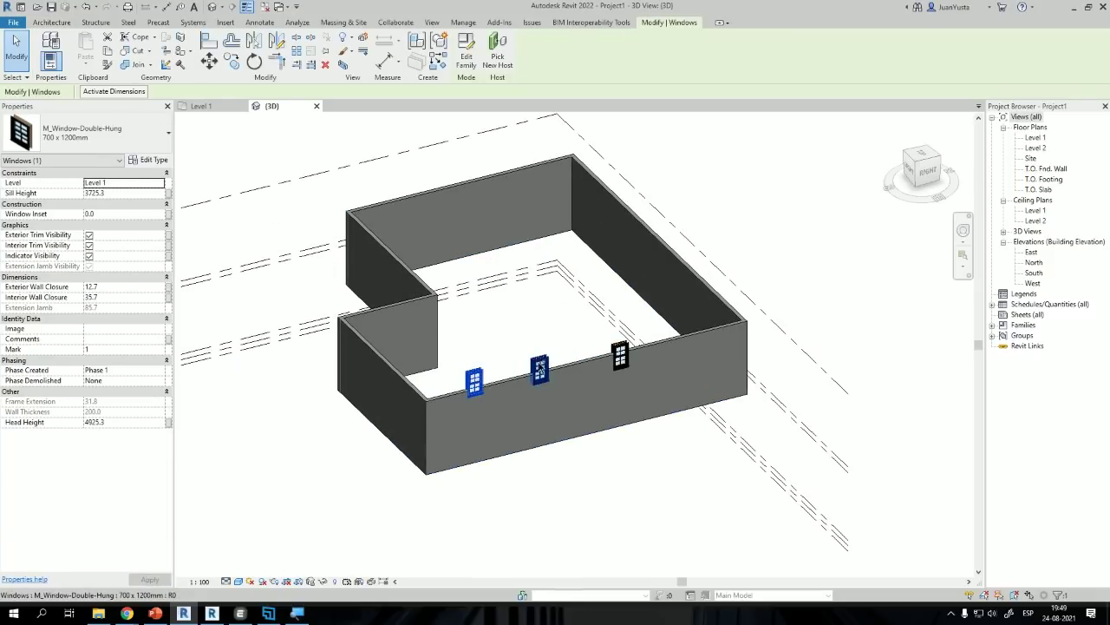
left_click(622, 354, "ctrl")
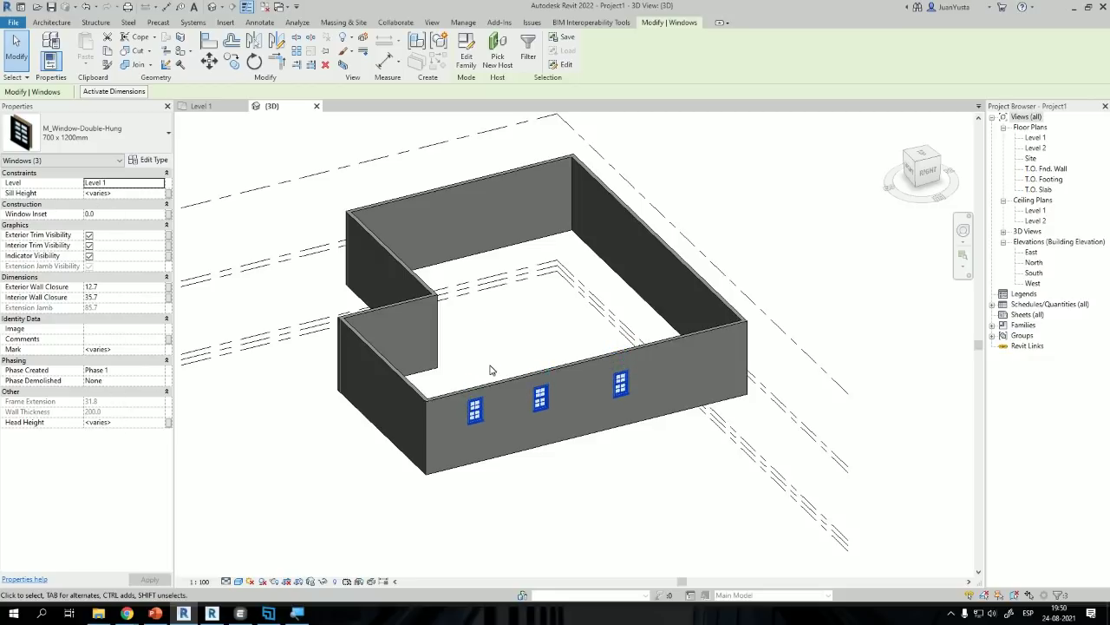
left_click(559, 525)
Step: Place two M_Single-Flush 0915 x 2134mm doors in the east wall, one between the windows and one beyond the last window
scroll(557, 436, "up", 2)
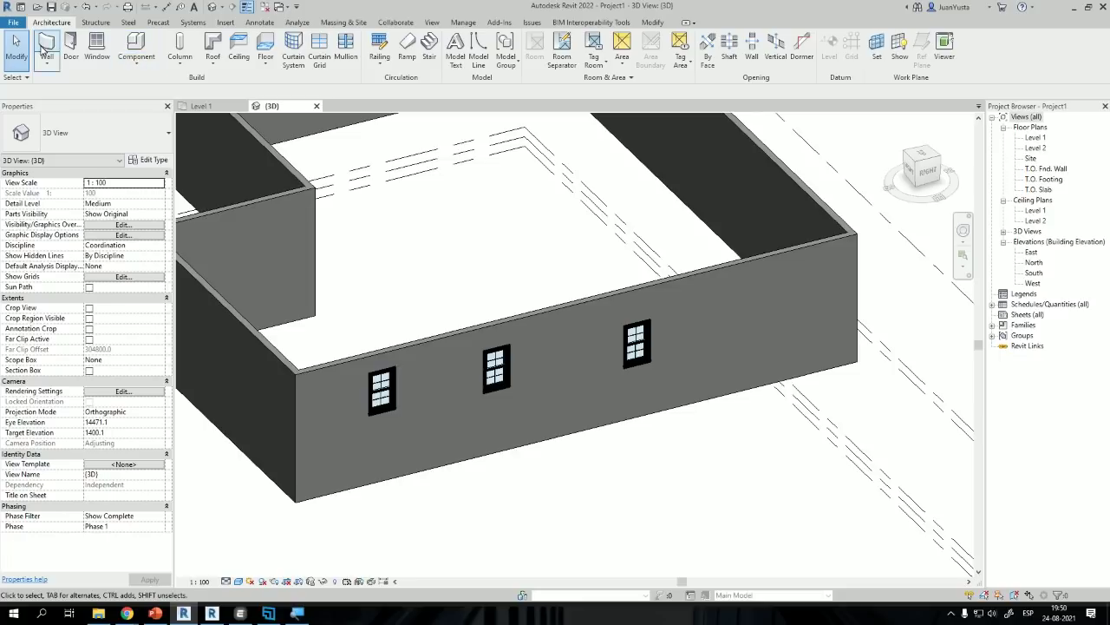
left_click(70, 48)
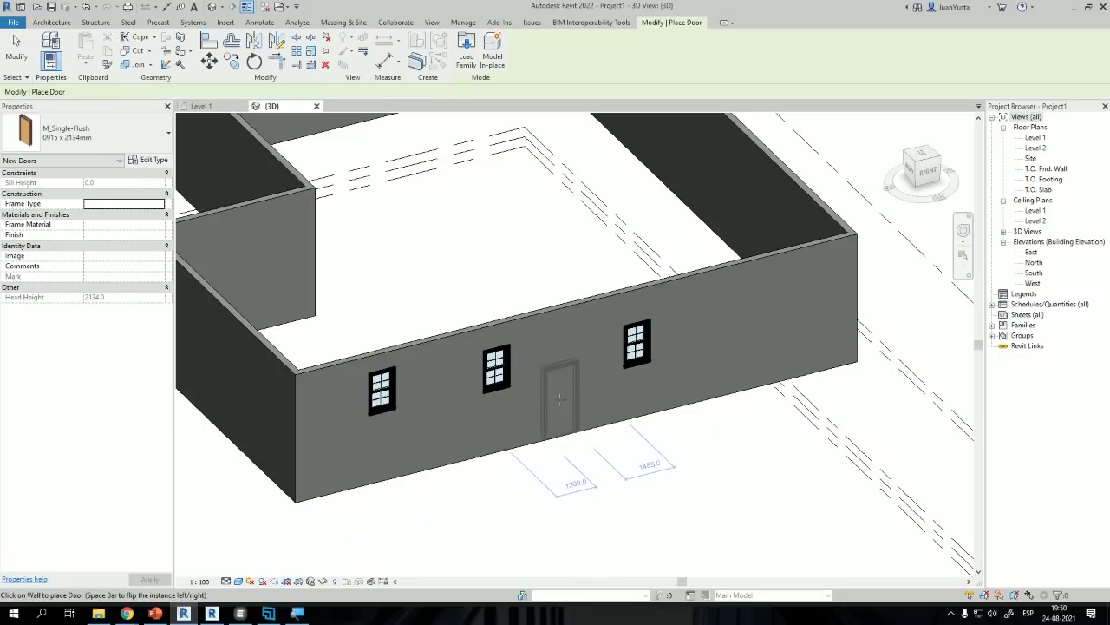
left_click(560, 423)
key("Escape")
key("Escape")
middle_click_drag(496, 385, 560, 414)
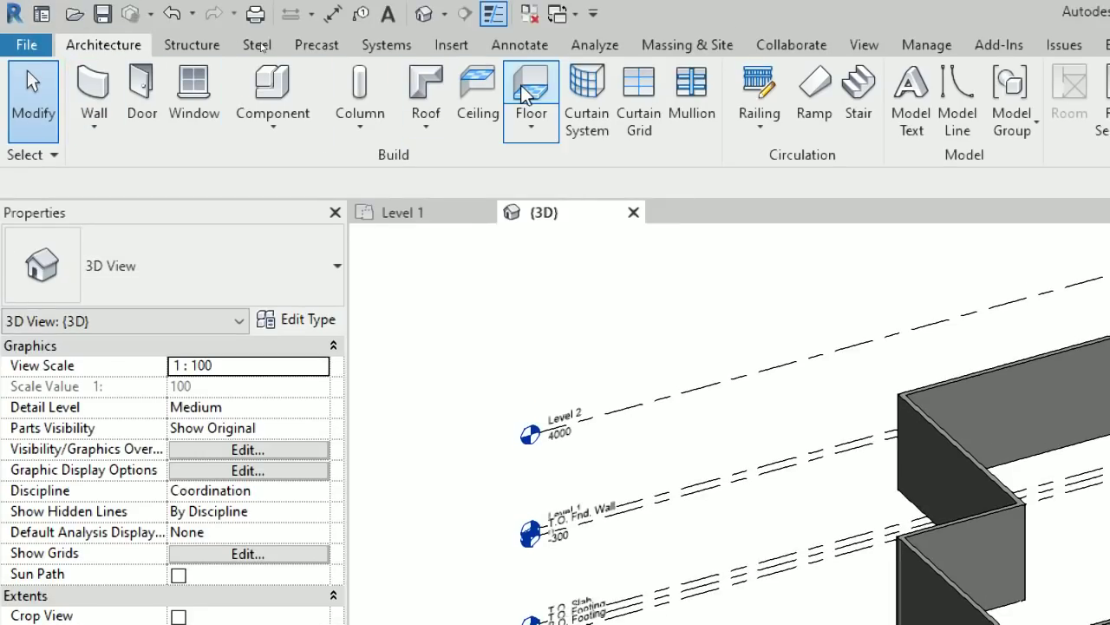
Step: Start a Concrete-Commercial 362mm floor and pick the walls of the L-shaped loop as its boundary
left_click(527, 94)
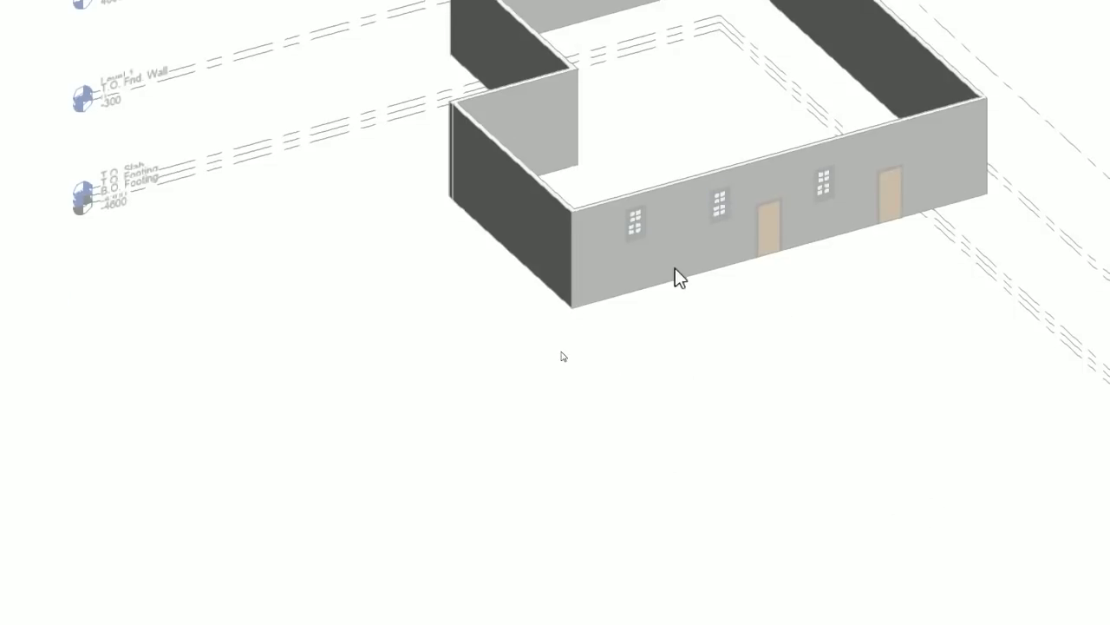
left_click(674, 275)
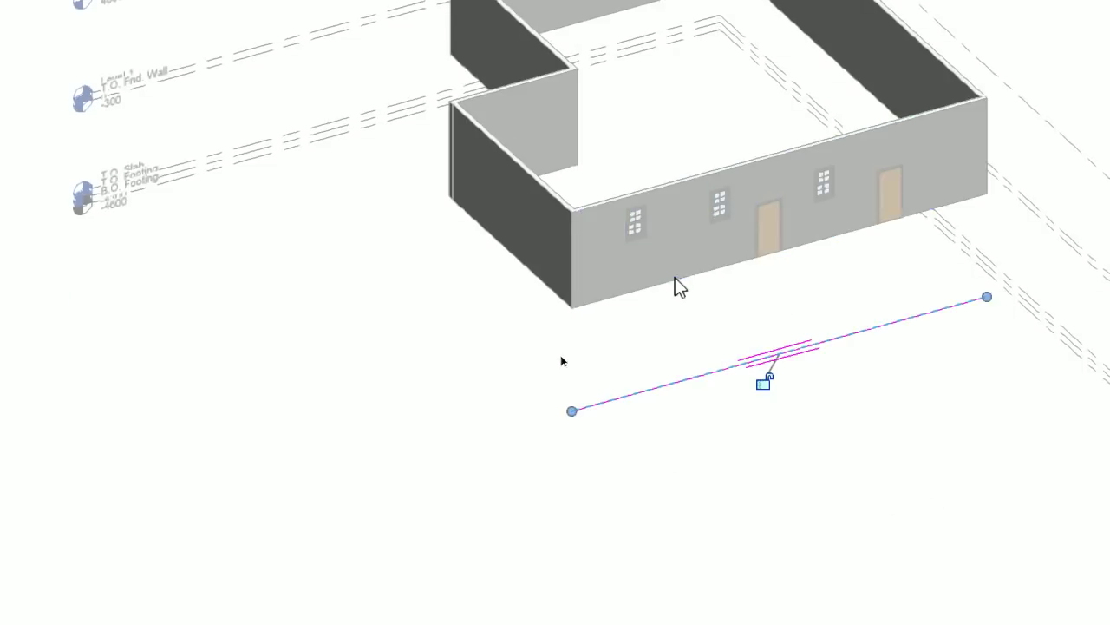
left_click(531, 249)
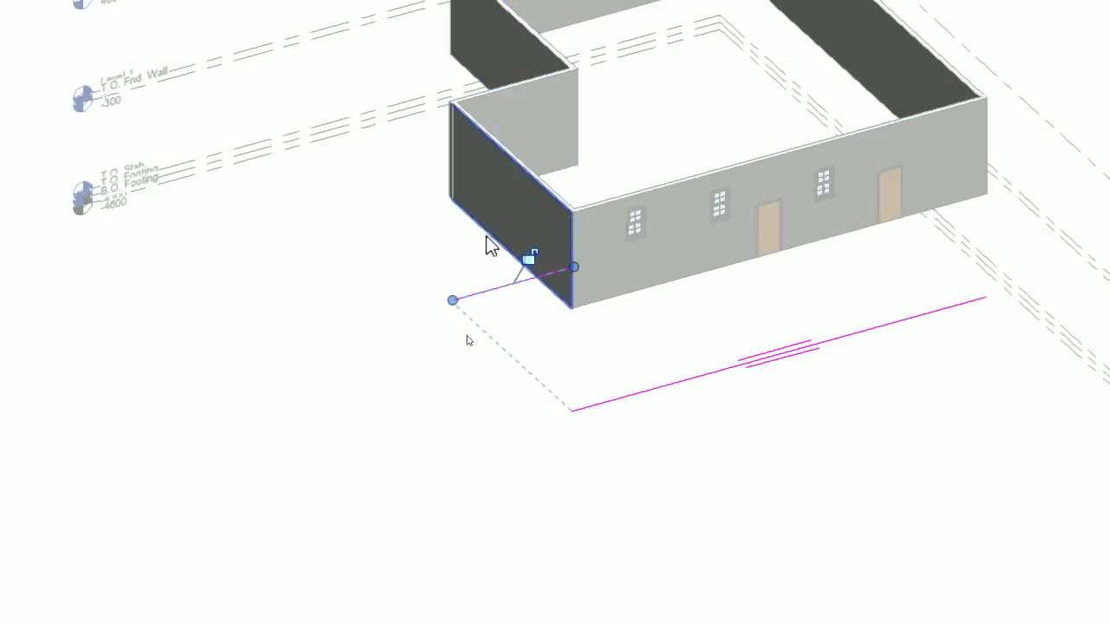
left_click(931, 69)
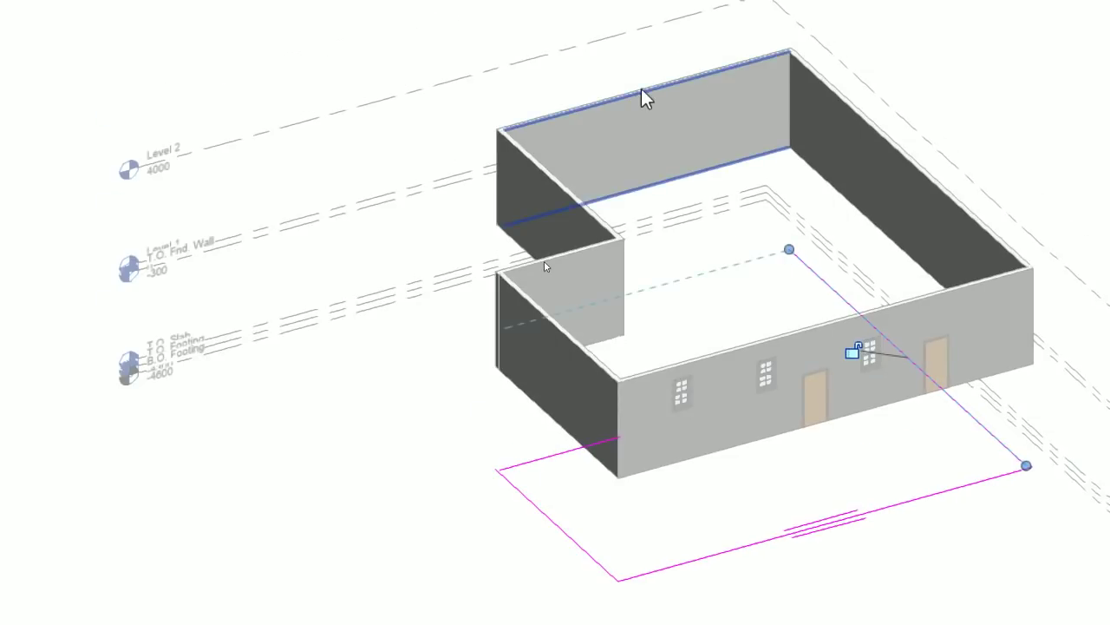
left_click(498, 38)
left_click(566, 191)
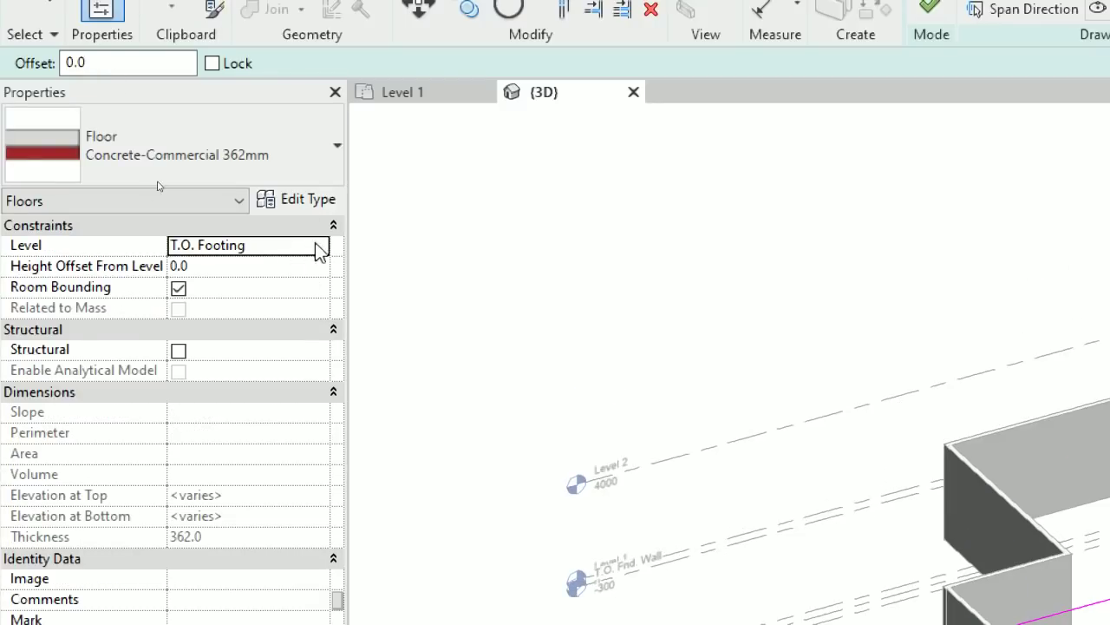
Step: Set the floor's level to Level 1, close the open corners of its boundary and finish the floor
left_click(319, 35)
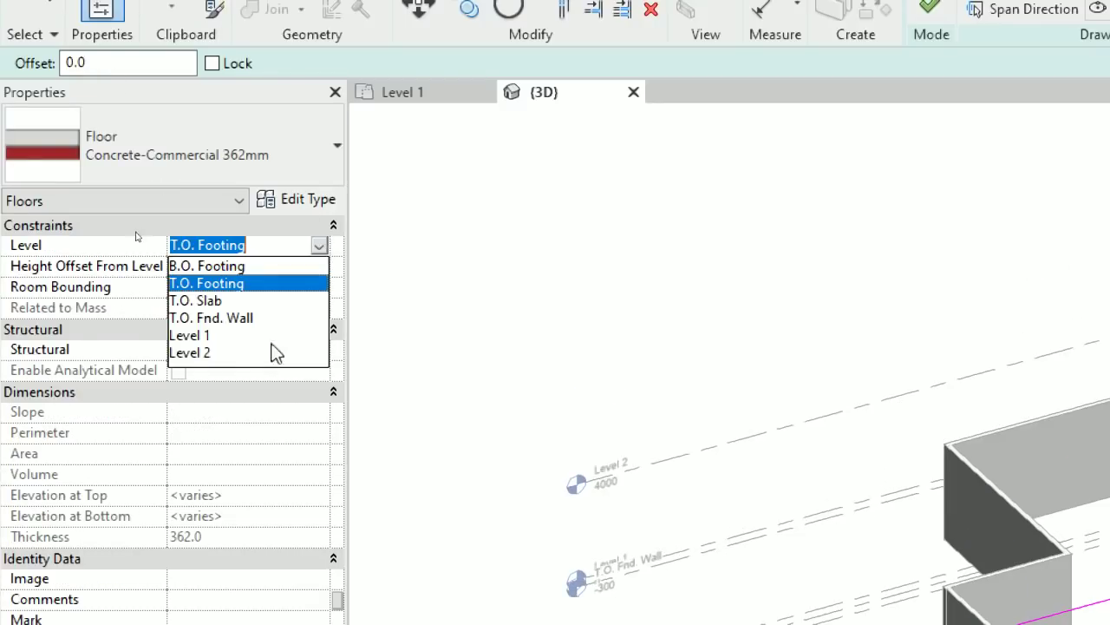
left_click(214, 335)
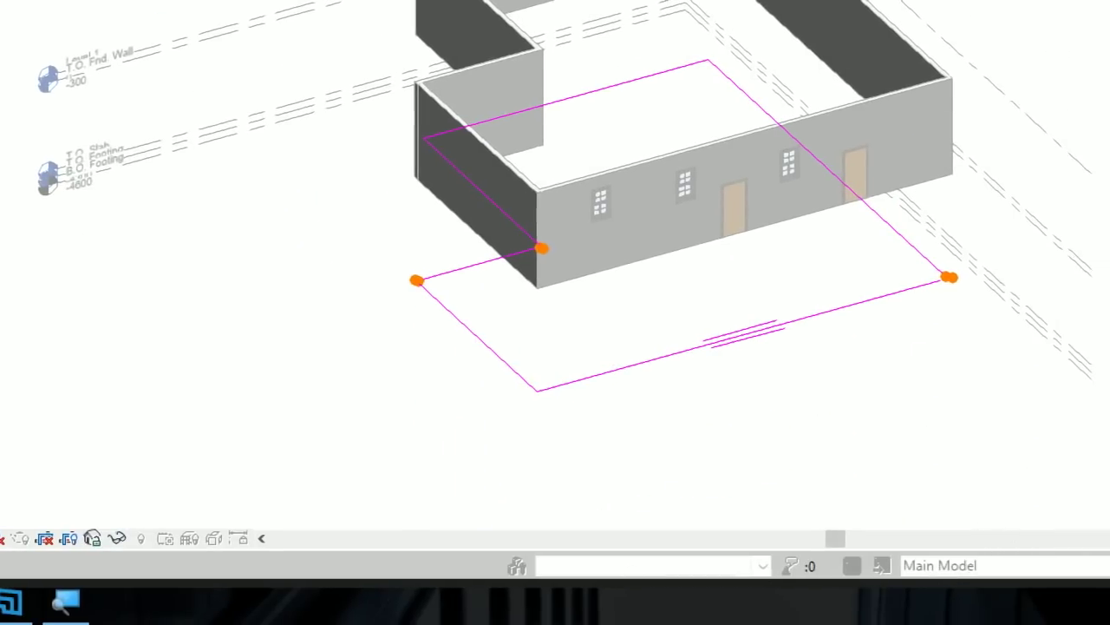
left_click(1032, 585)
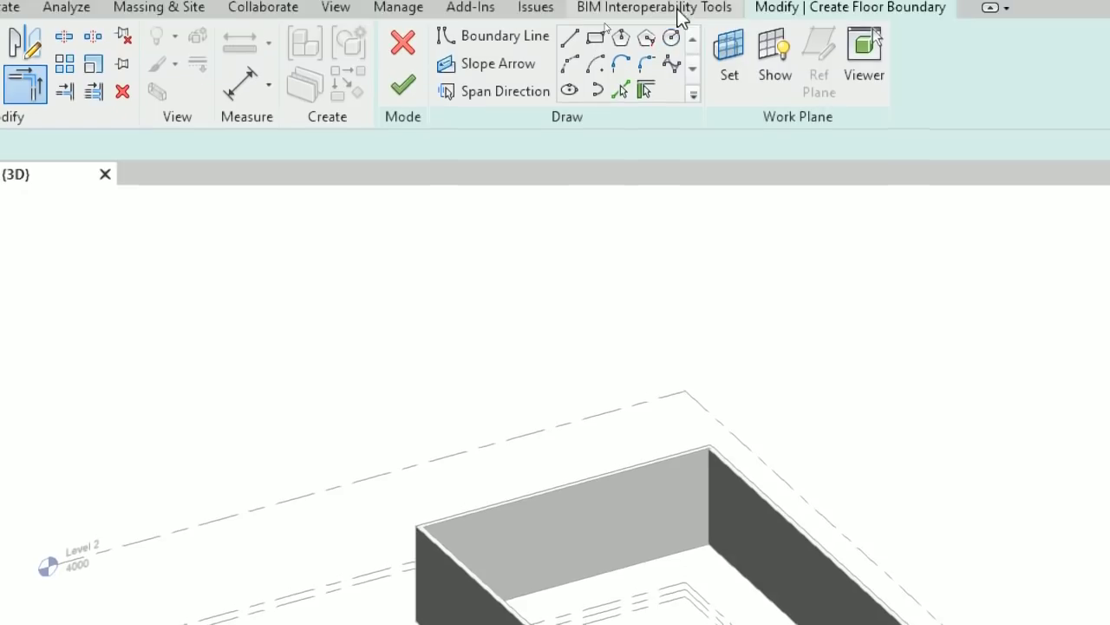
left_click(403, 84)
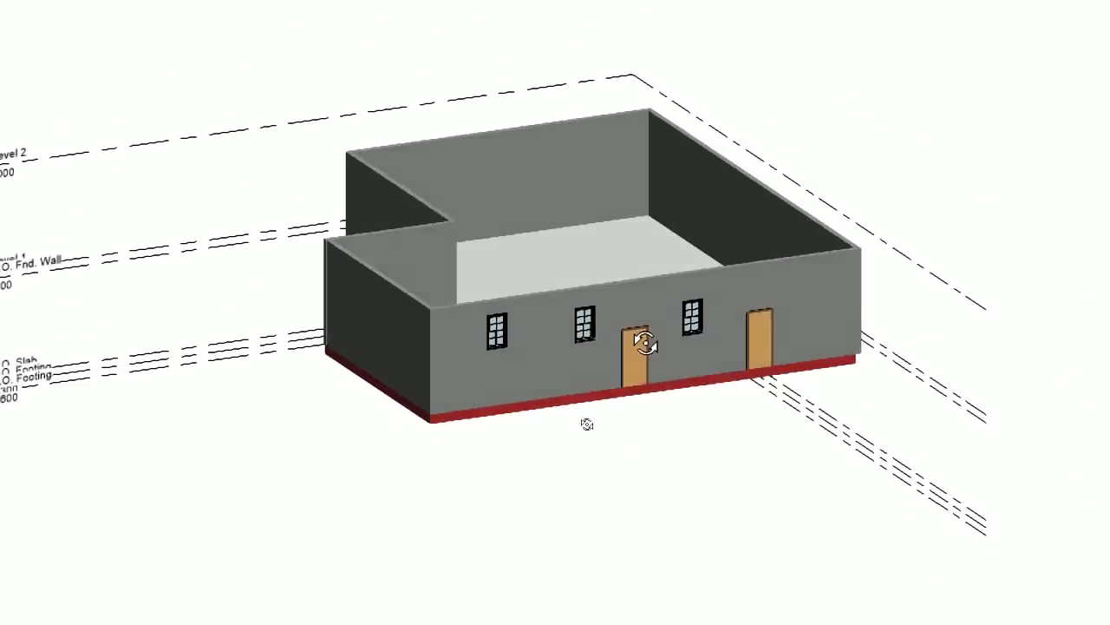
Step: Open the Level 1 floor plan and examine how the walls, doors and windows are drawn in plan
scroll(639, 342, "up", 5)
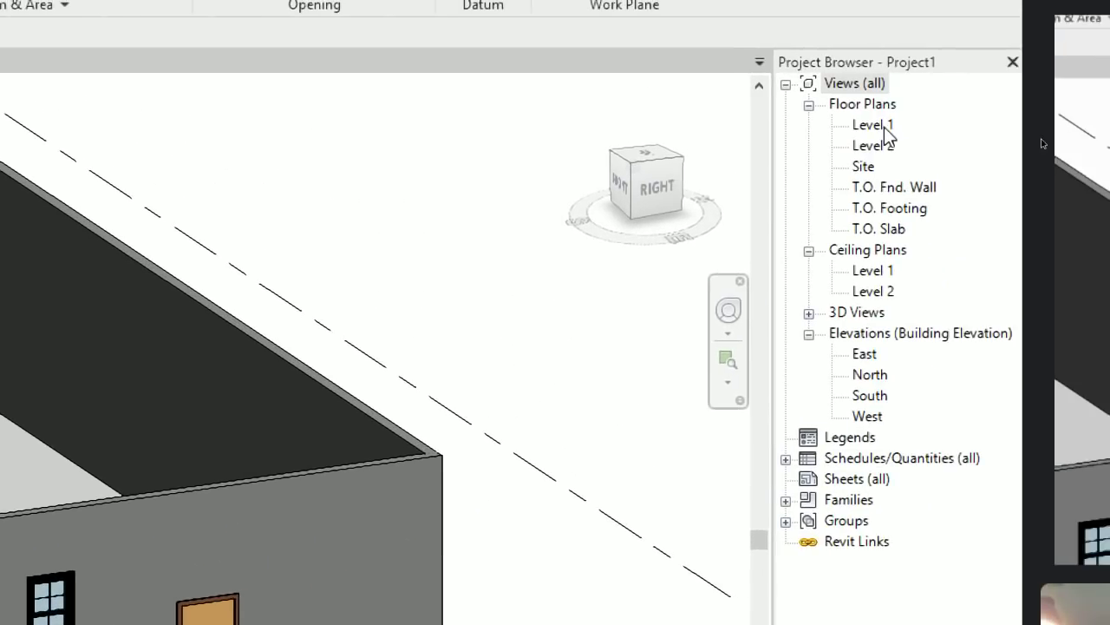
double_click(884, 128)
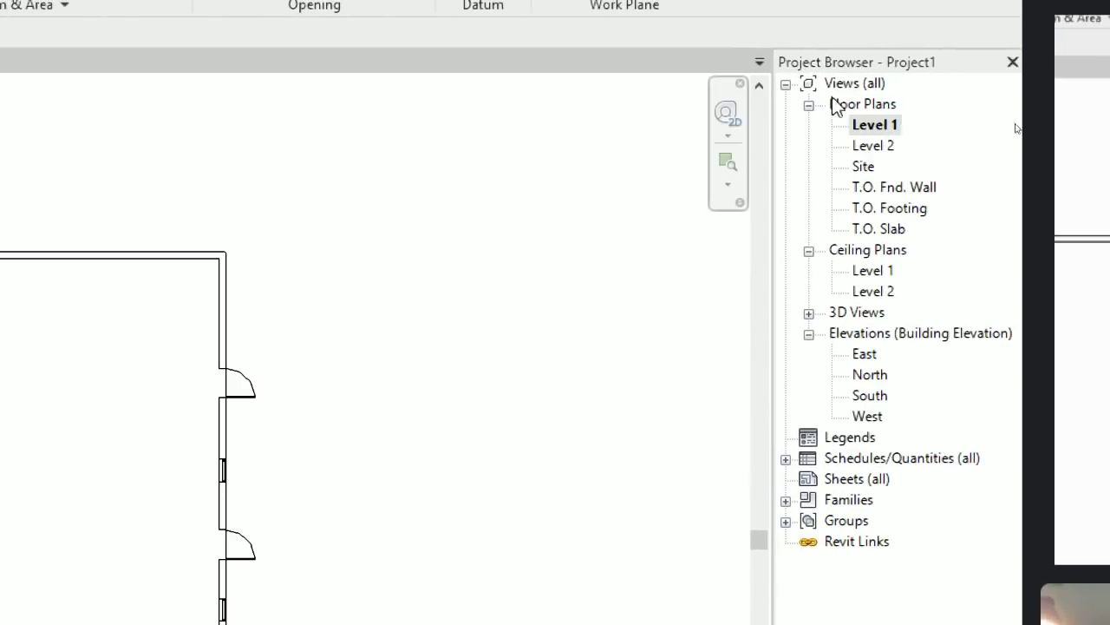
left_click(861, 106)
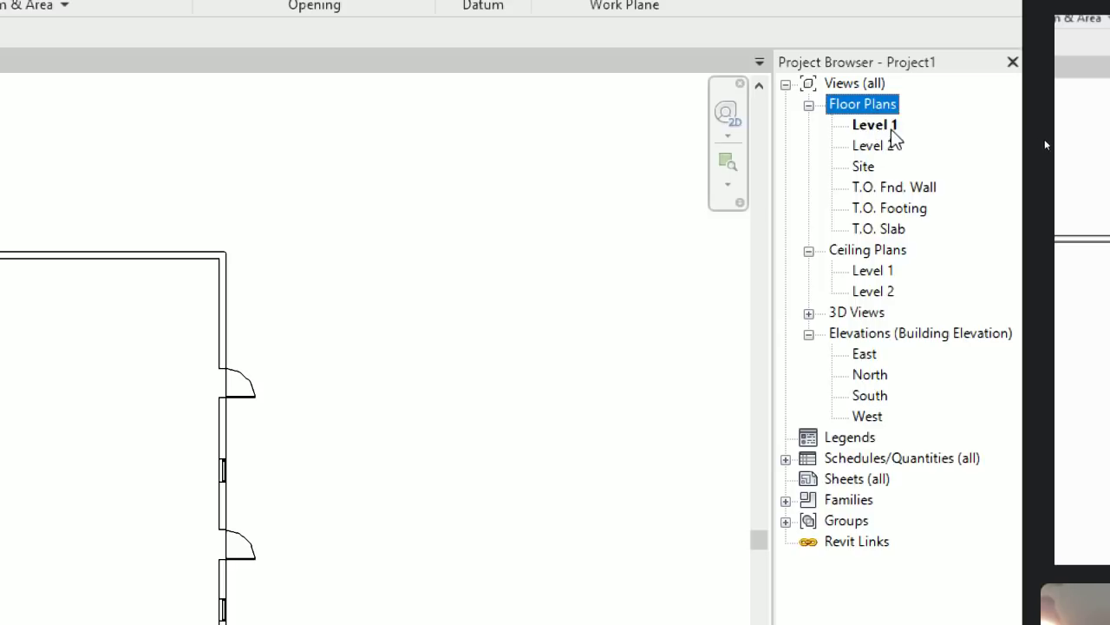
left_click(889, 126)
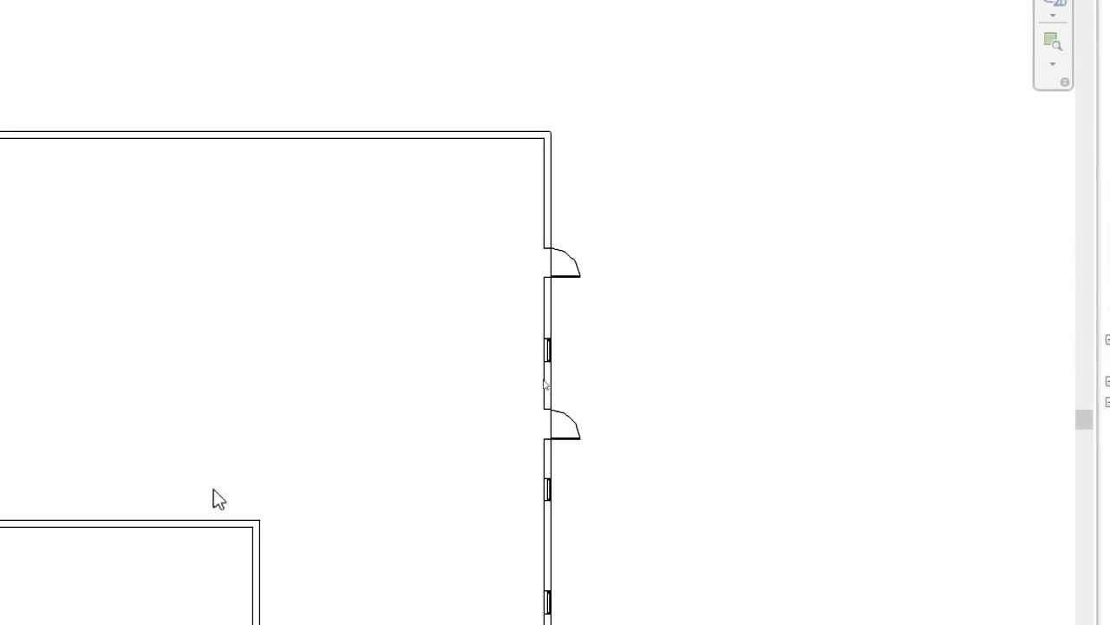
scroll(609, 318, "down", 1)
middle_click_drag(399, 415, 610, 367)
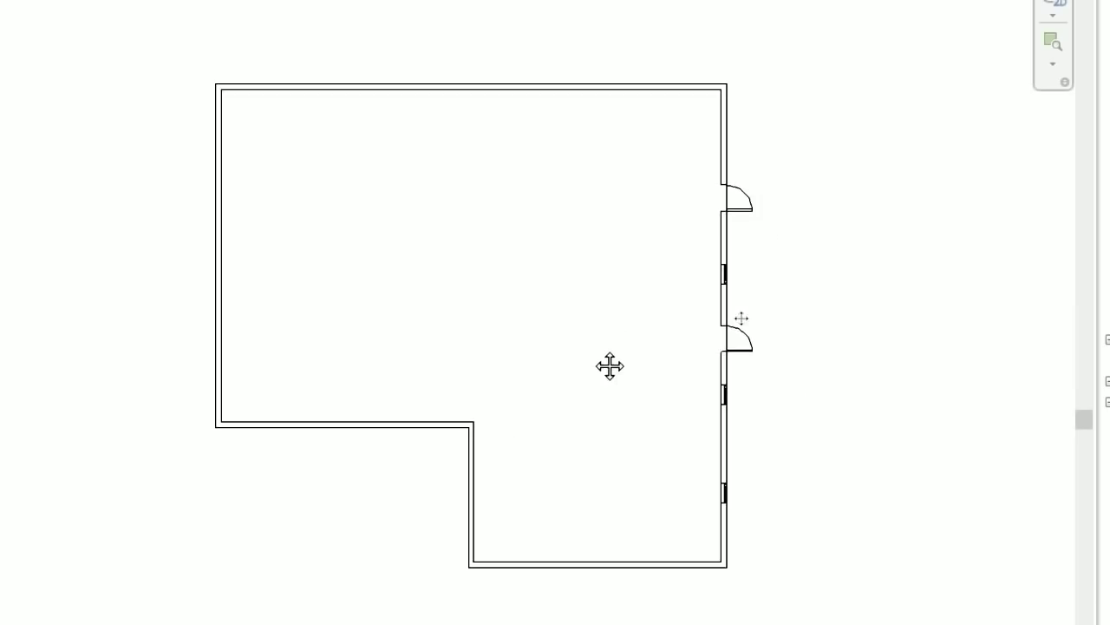
scroll(738, 327, "up", 9)
scroll(731, 383, "down", 5)
middle_click_drag(731, 382, 627, 394)
scroll(595, 260, "up", 6)
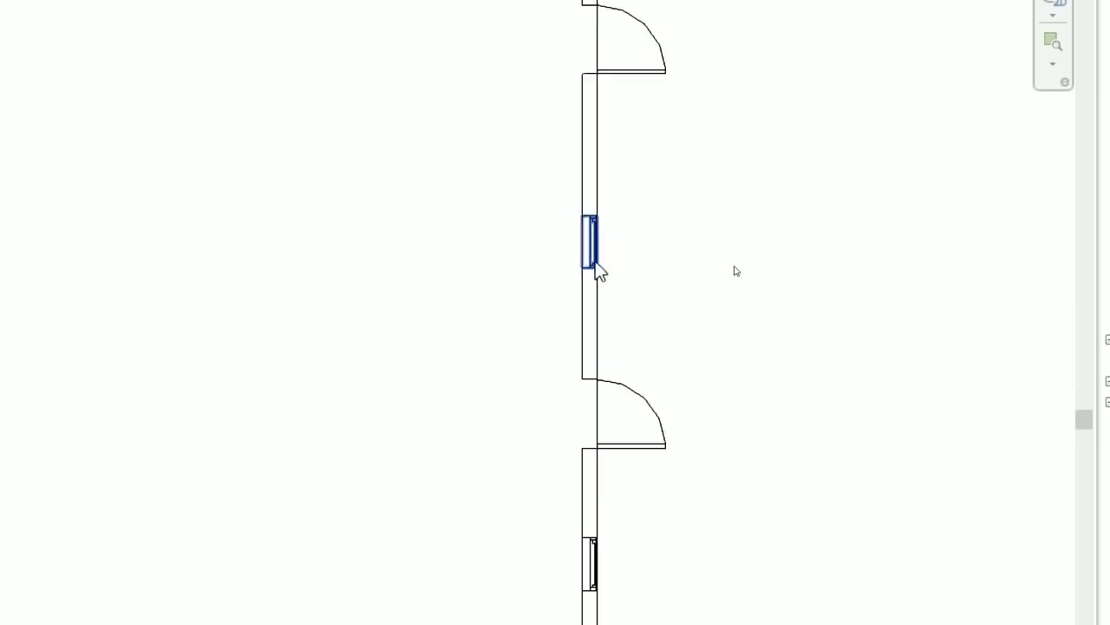
scroll(618, 233, "down", 6)
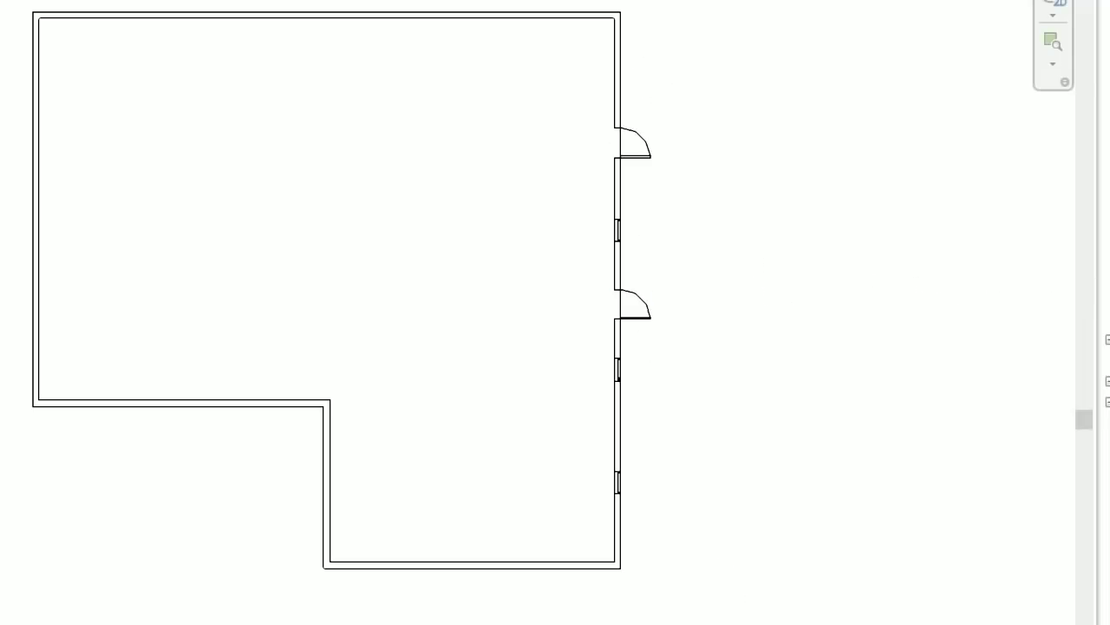
Step: View the South, West and East building elevations and return to the Level 1 floor plan
double_click(954, 276)
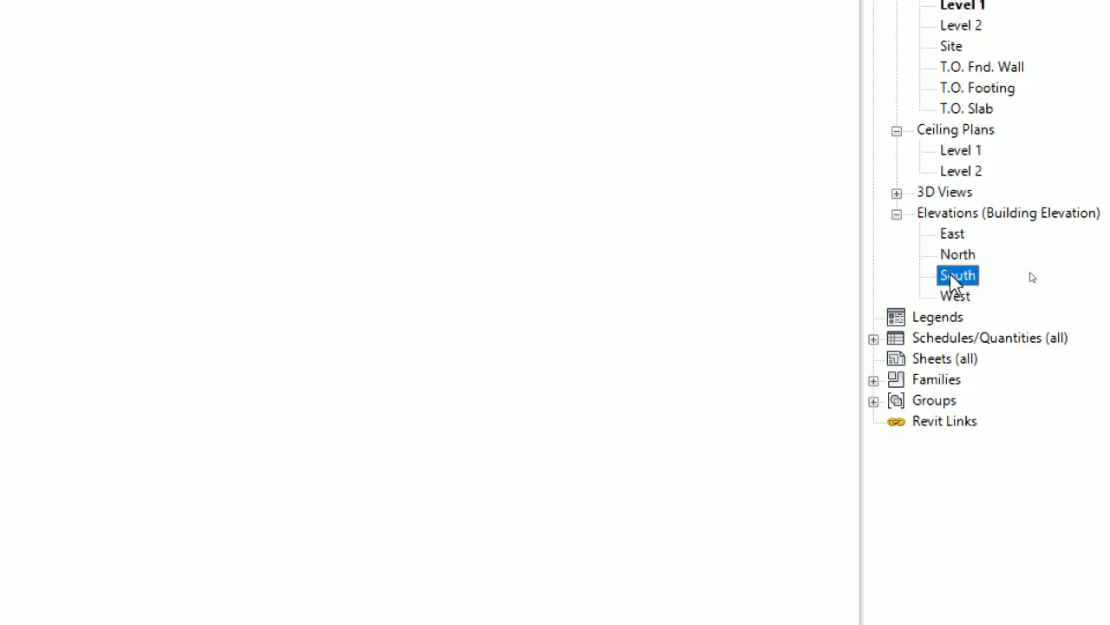
left_click(958, 297)
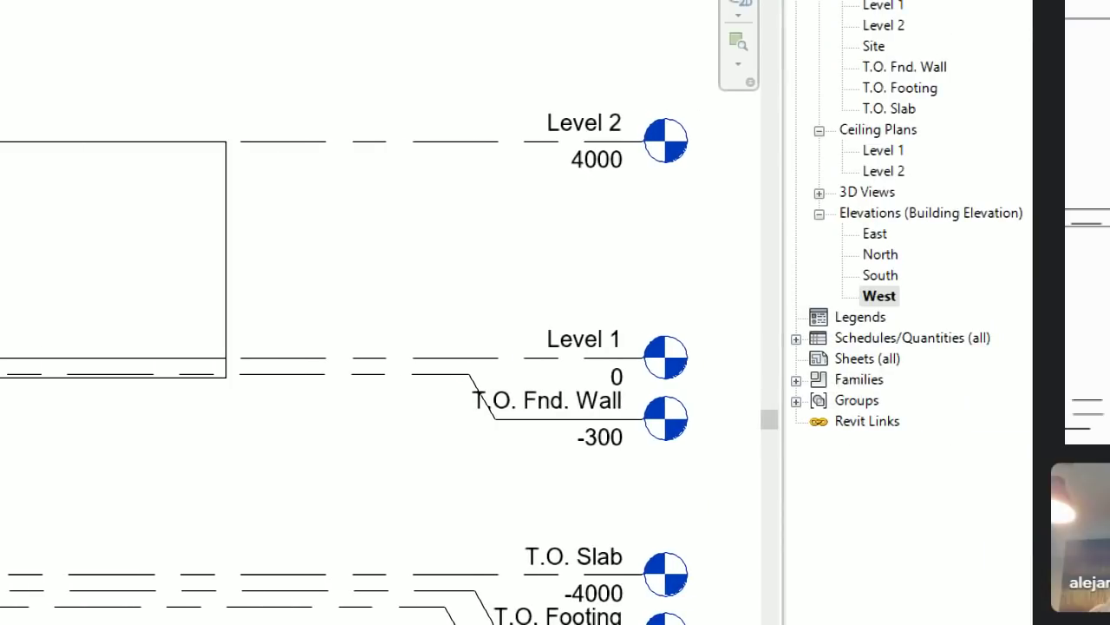
double_click(883, 236)
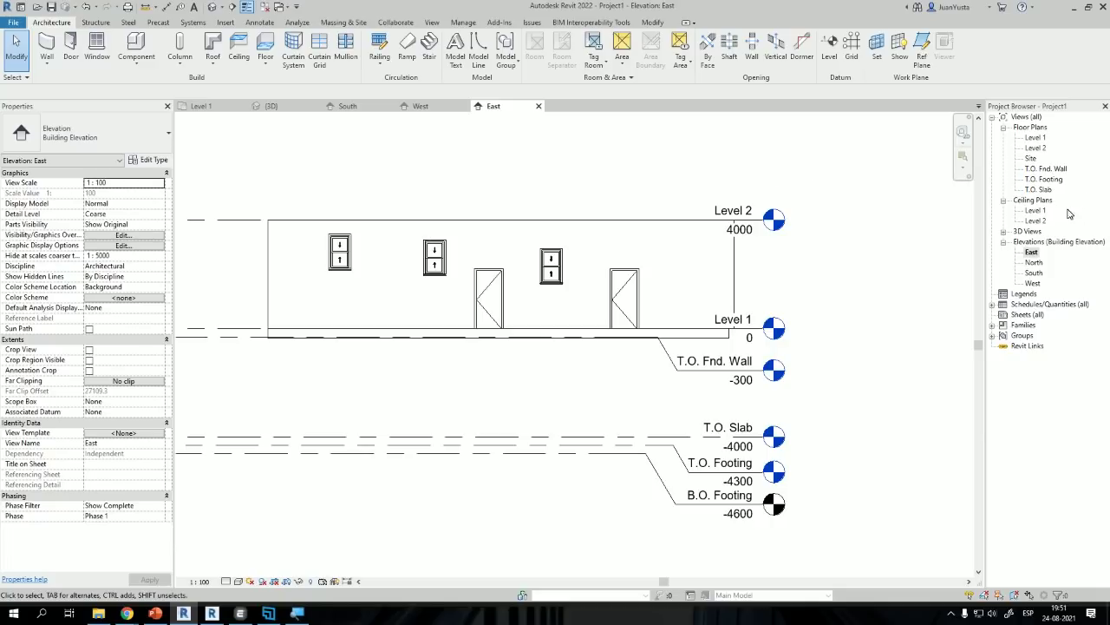
left_click(1037, 138)
double_click(1038, 139)
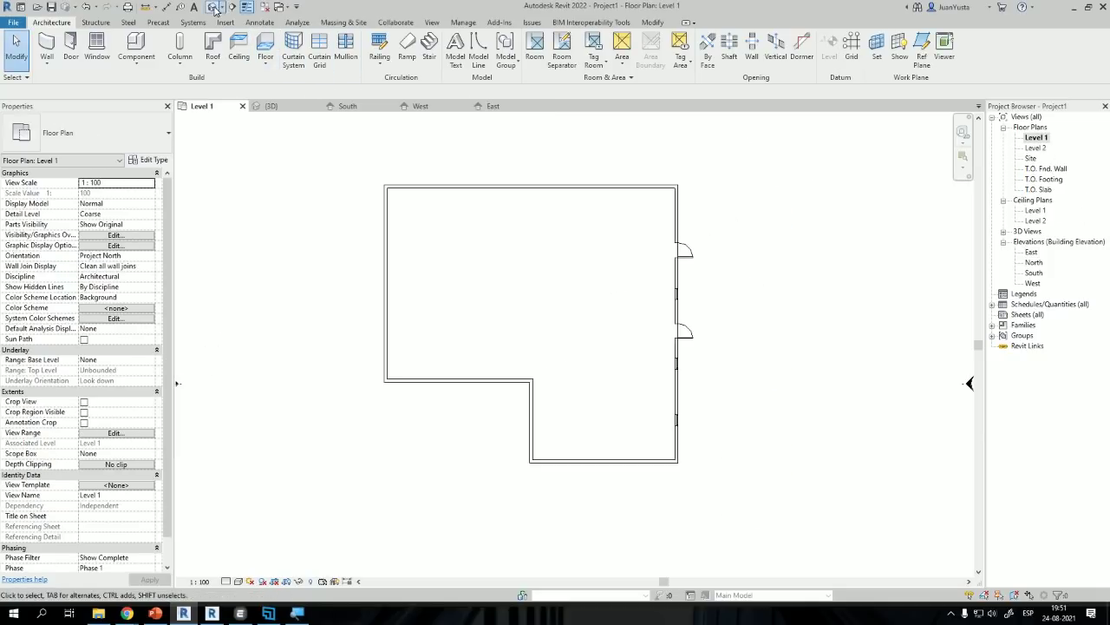
Step: Cut a horizontal section across the whole building between the two doors in the Level 1 plan, looking south, and open its view
left_click(232, 6)
left_click(757, 281)
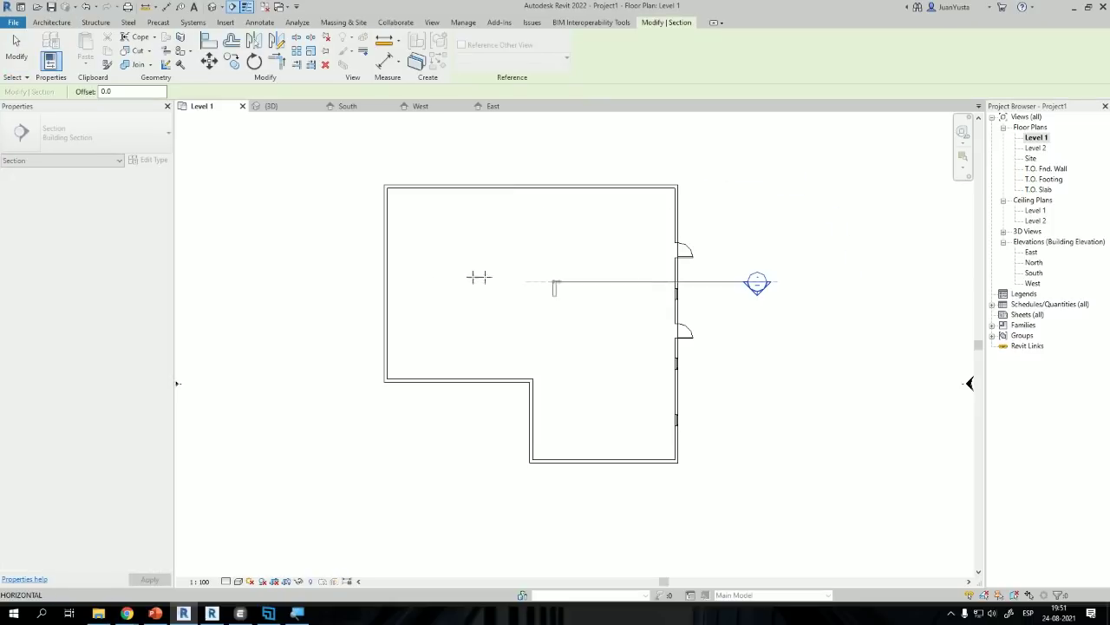
left_click(339, 281)
key("Escape")
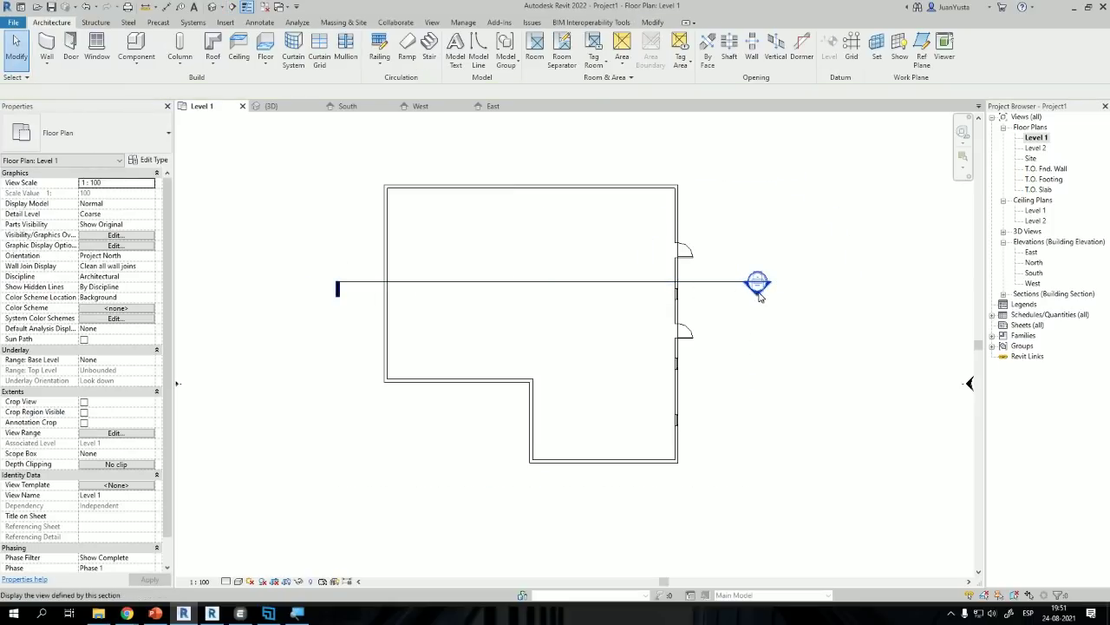
double_click(756, 281)
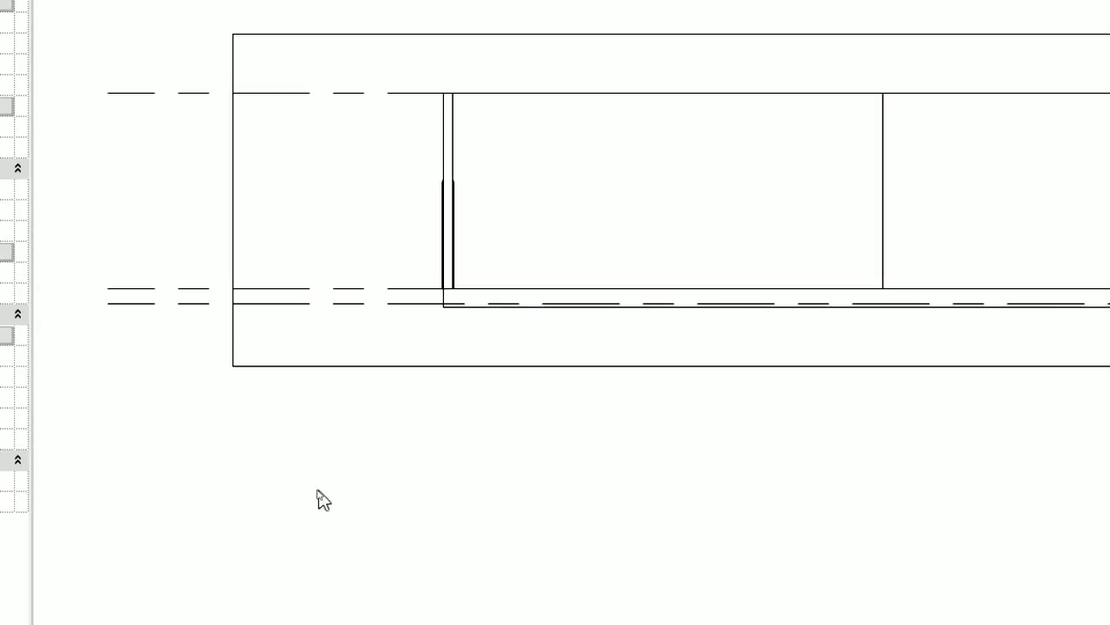
Step: Examine the building section from end to end, selecting the cut end wall and the floor slab to see how they meet
middle_click_drag(803, 314, 390, 360)
scroll(451, 304, "down", 1)
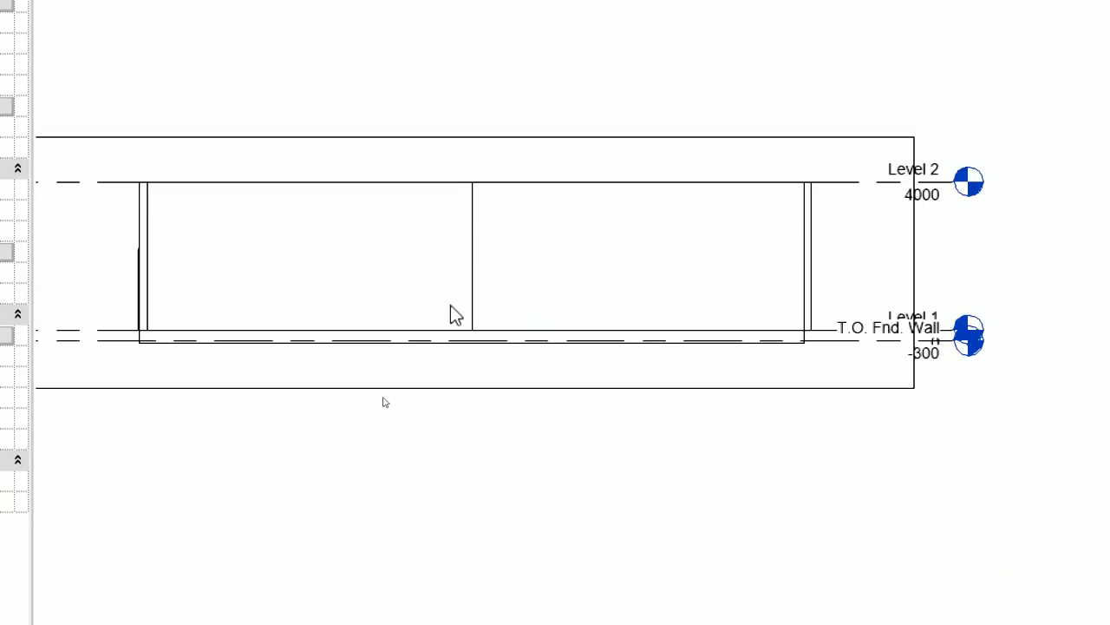
middle_click_drag(930, 281, 949, 285)
left_click(838, 231)
scroll(851, 227, "up", 3)
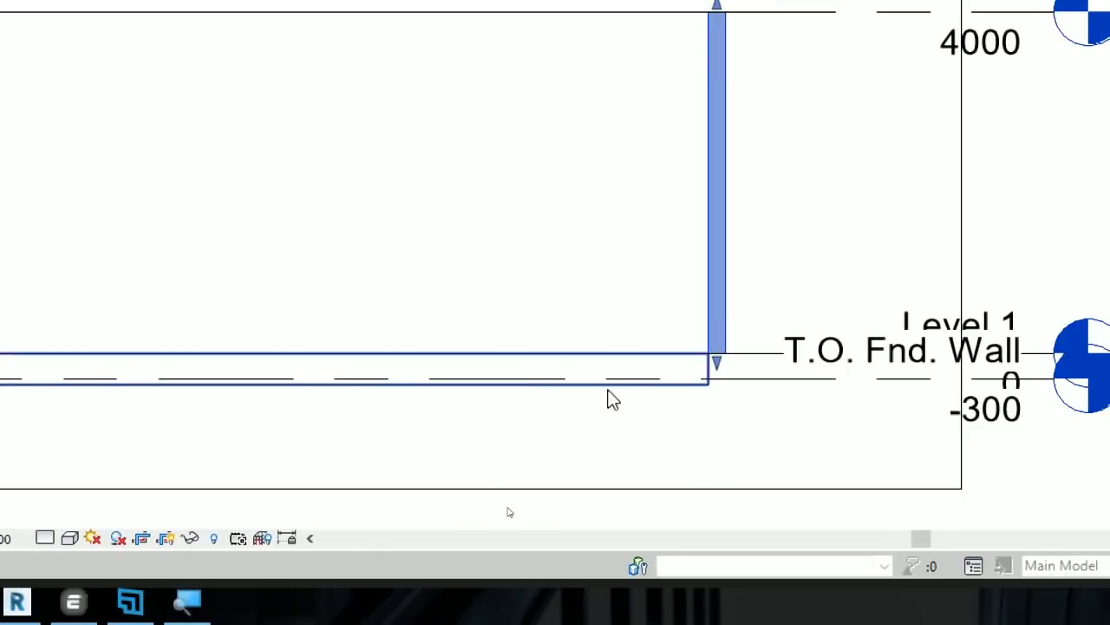
left_click(609, 389)
scroll(728, 386, "down", 2)
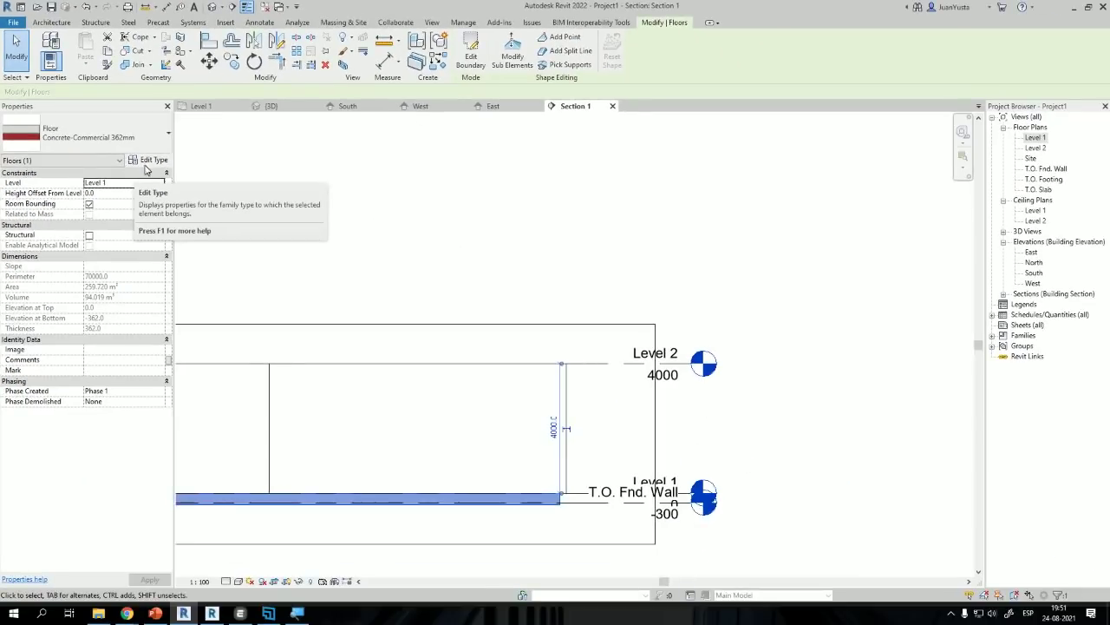
Step: Open the 3D view and inspect the floor and walls of the building from above
left_click(212, 6)
middle_click_drag(551, 315, 616, 317)
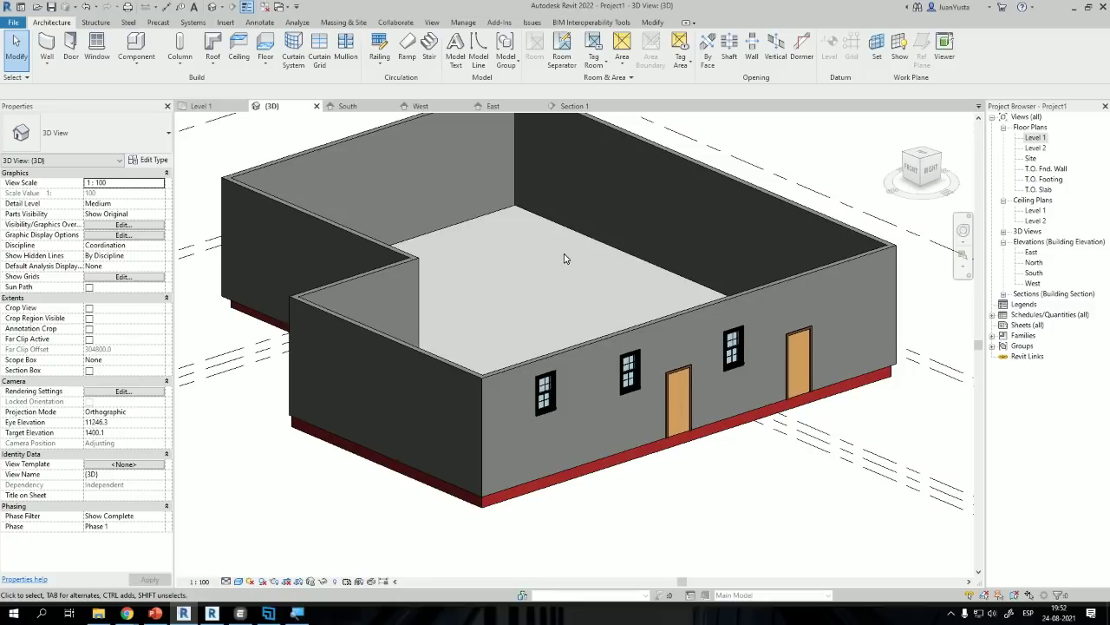
middle_click_drag(563, 259, 535, 322, "shift")
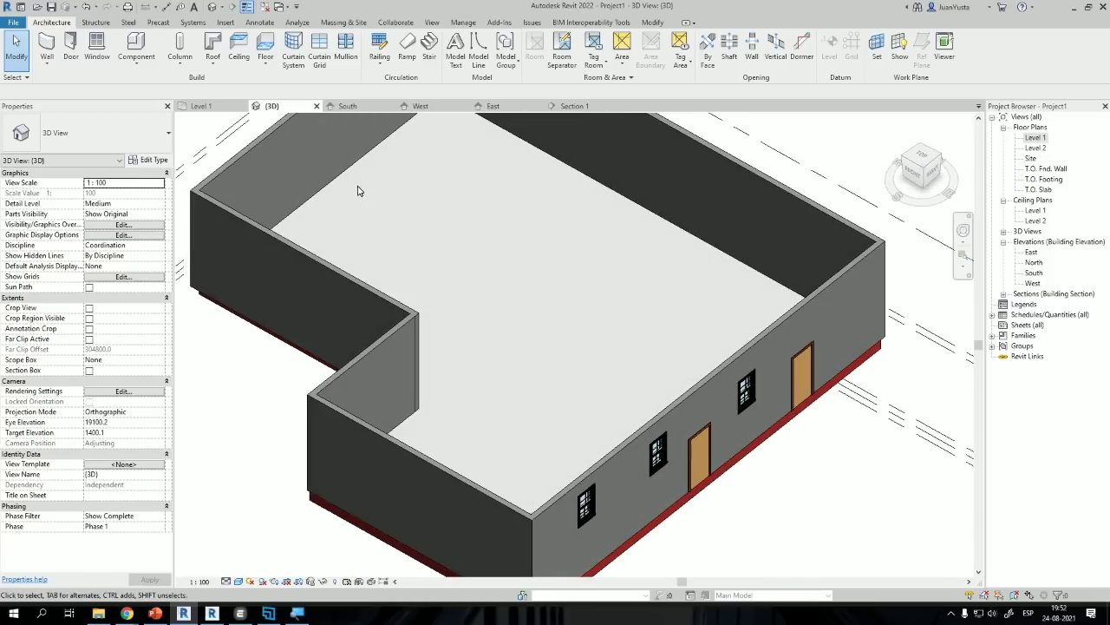
middle_click_drag(359, 188, 476, 203, "shift")
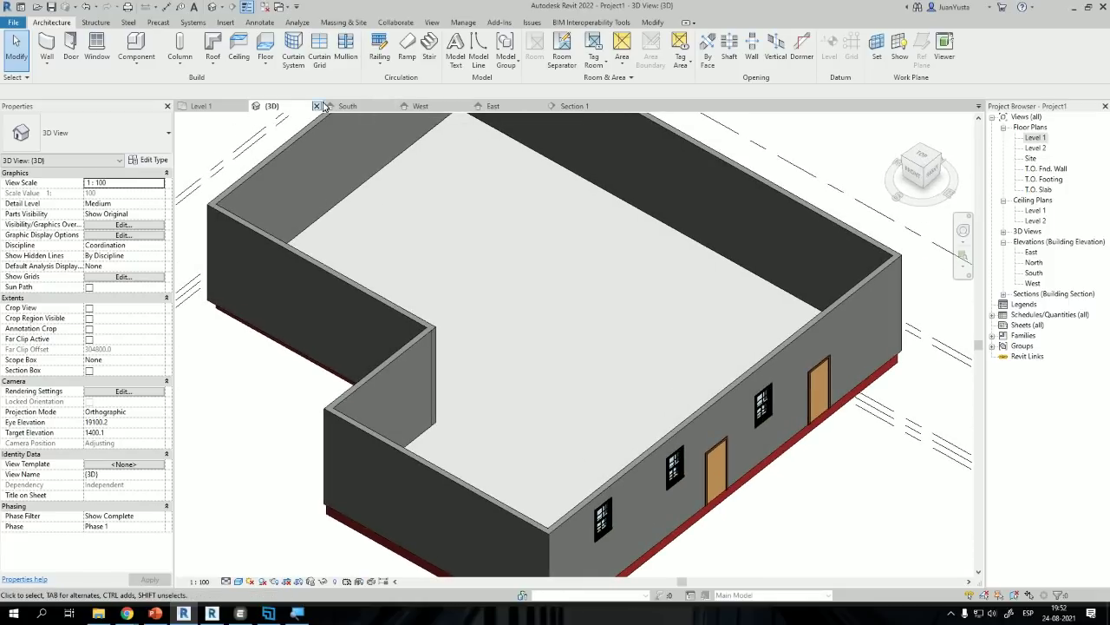
Step: In the Level 1 plan, build a U-shaped assembled stair up to Level 2 from two parallel 1000 mm wide runs with an automatic landing
left_click(201, 106)
scroll(547, 260, "up", 2)
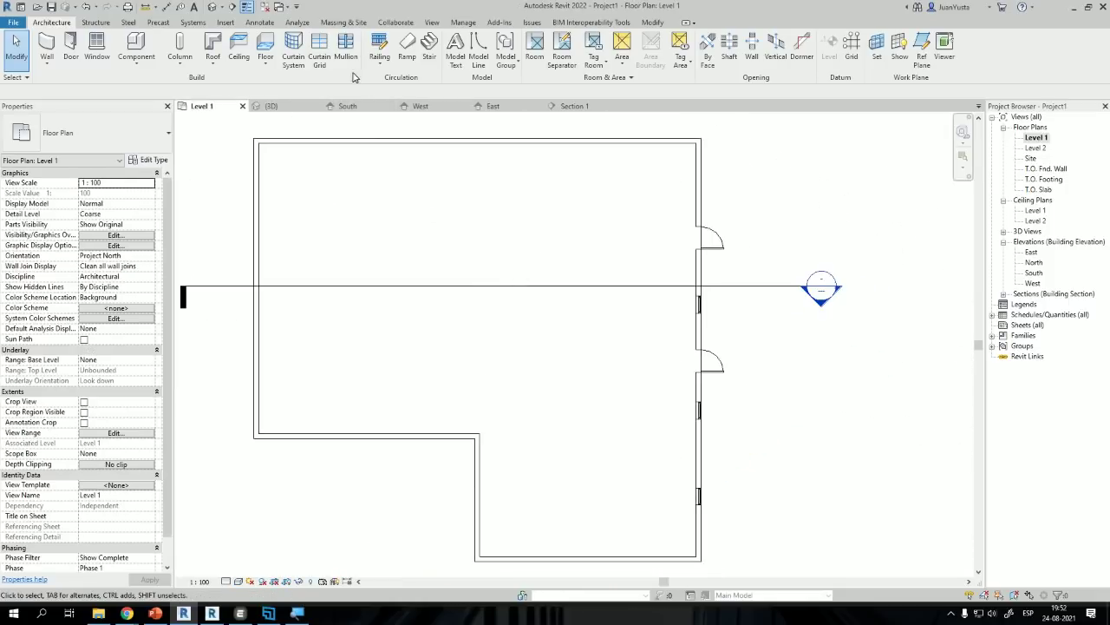
left_click(429, 47)
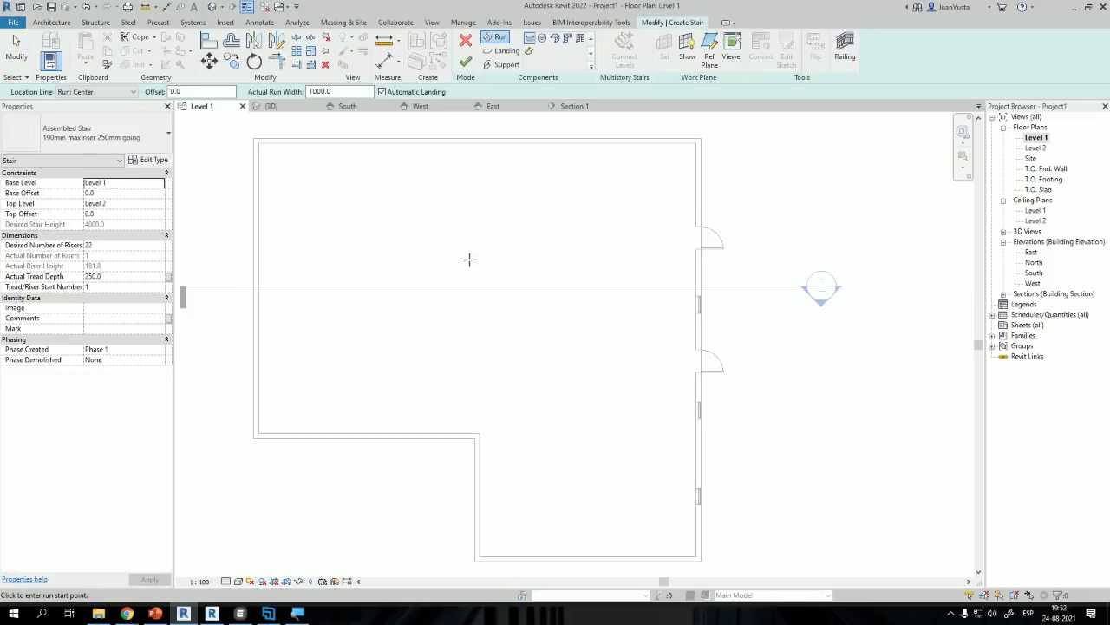
left_click(417, 229)
left_click(483, 229)
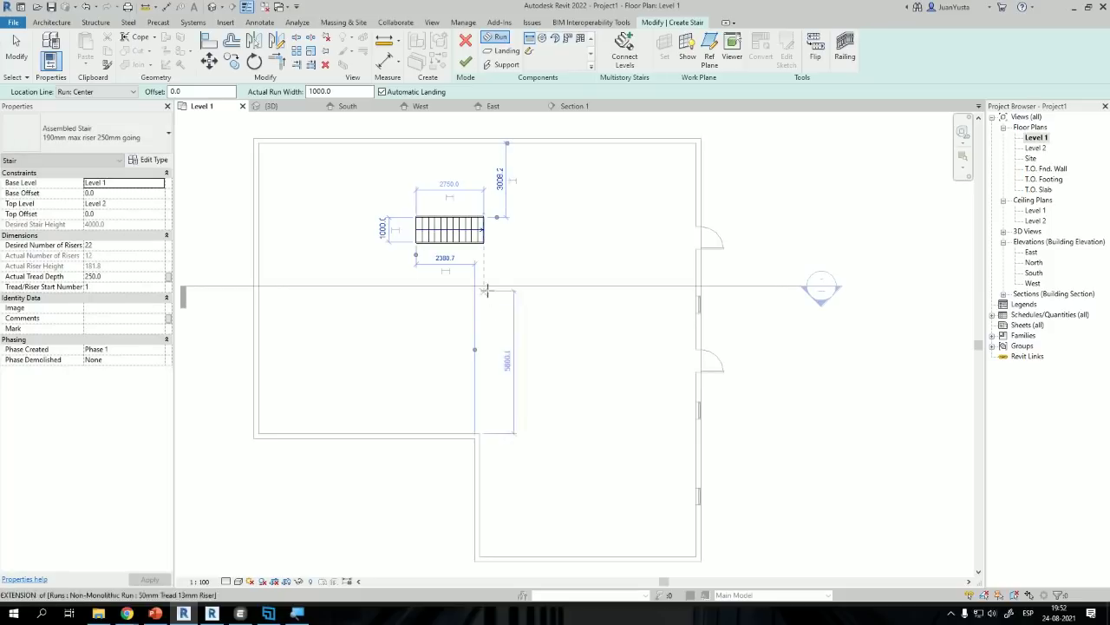
left_click(487, 294)
left_click(424, 295)
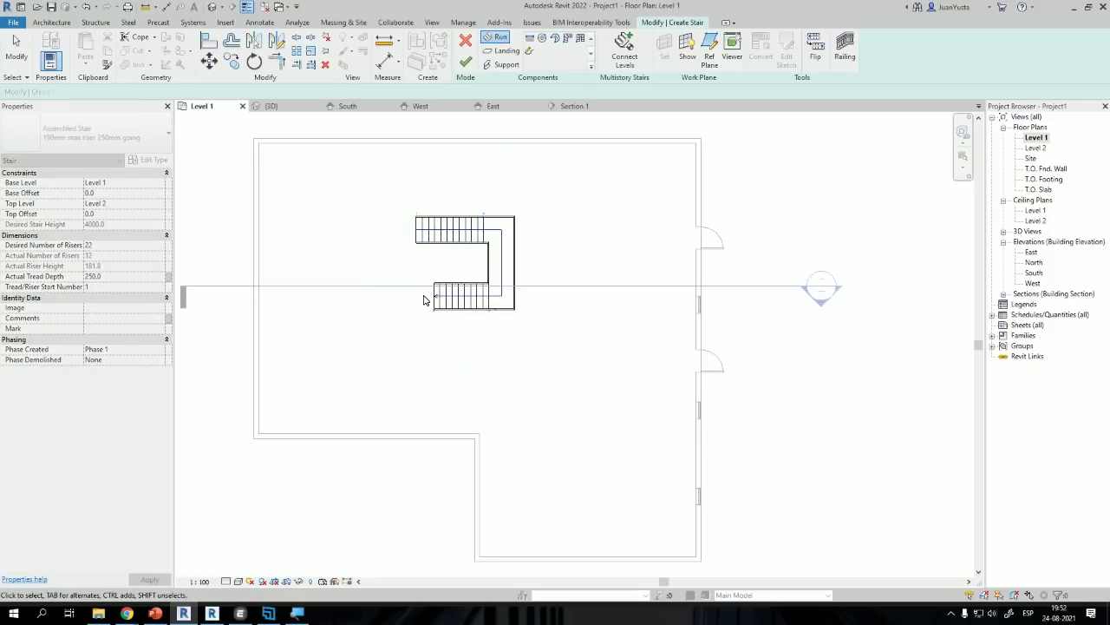
scroll(436, 249, "up", 2)
left_click(466, 61)
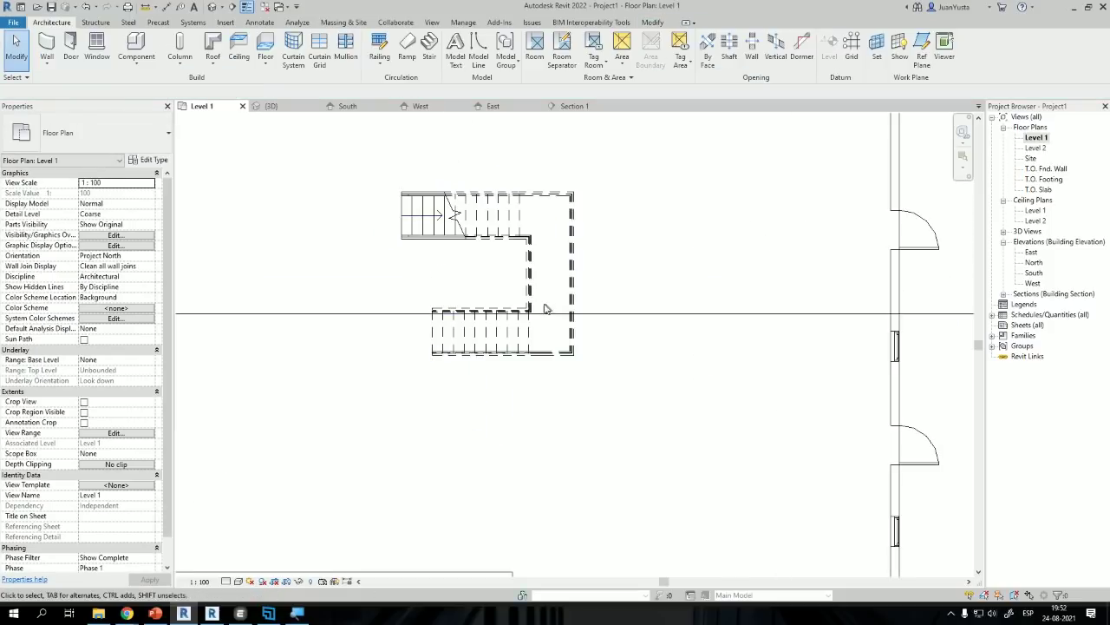
Step: Inspect the new stair and its railings in the 3D view and select the stair
left_click(293, 109)
scroll(511, 340, "up", 4)
mouse_move(511, 340)
middle_mouse_down("shift")
mouse_move(268, 337)
mouse_move(436, 379)
mouse_move(474, 376)
mouse_move(496, 349)
middle_mouse_up("shift")
left_click(391, 328)
Step: In the Level 1 plan, cut a section lengthwise through the stair's first run, looking north, and open its view
left_click(202, 106)
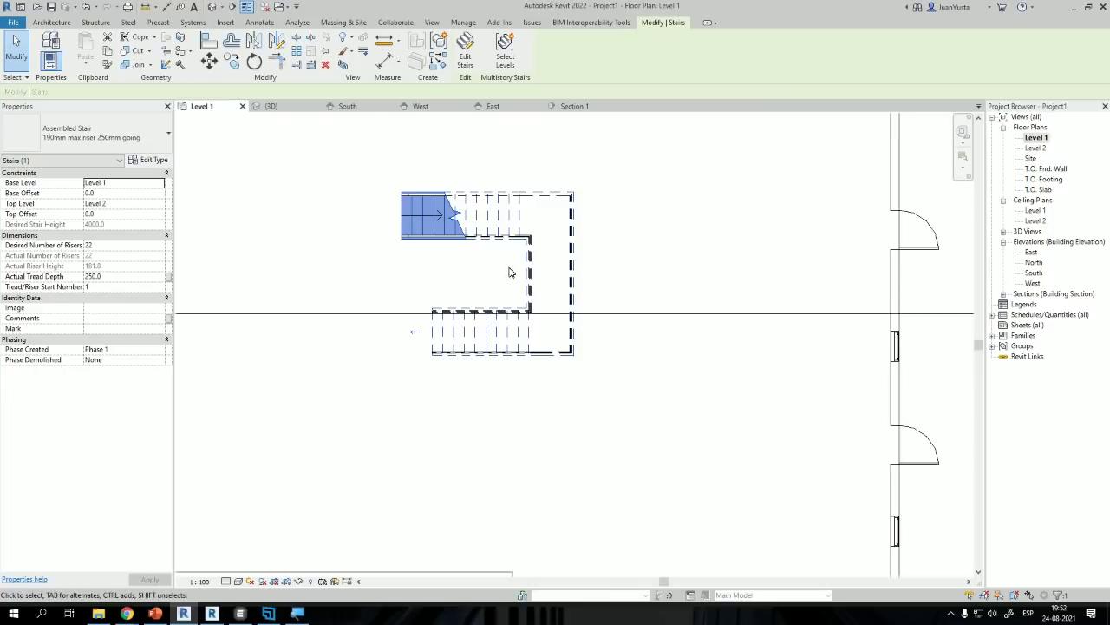
scroll(485, 287, "up", 5)
middle_click_drag(460, 273, 449, 262)
left_click(214, 7)
left_click(339, 262)
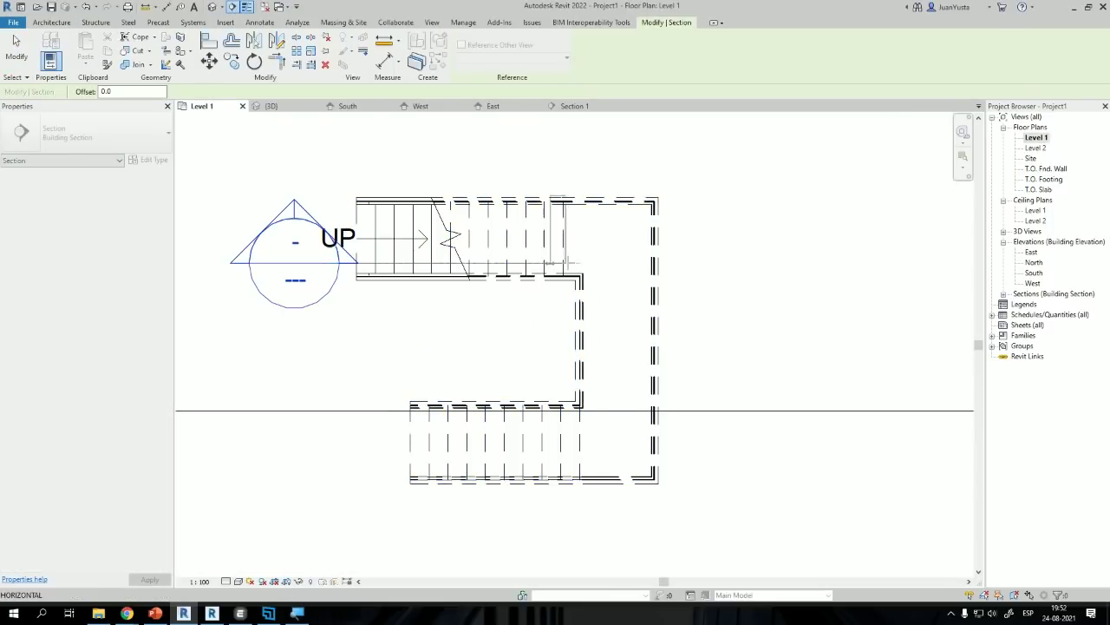
left_click(699, 262)
left_click(318, 212)
double_click(300, 212)
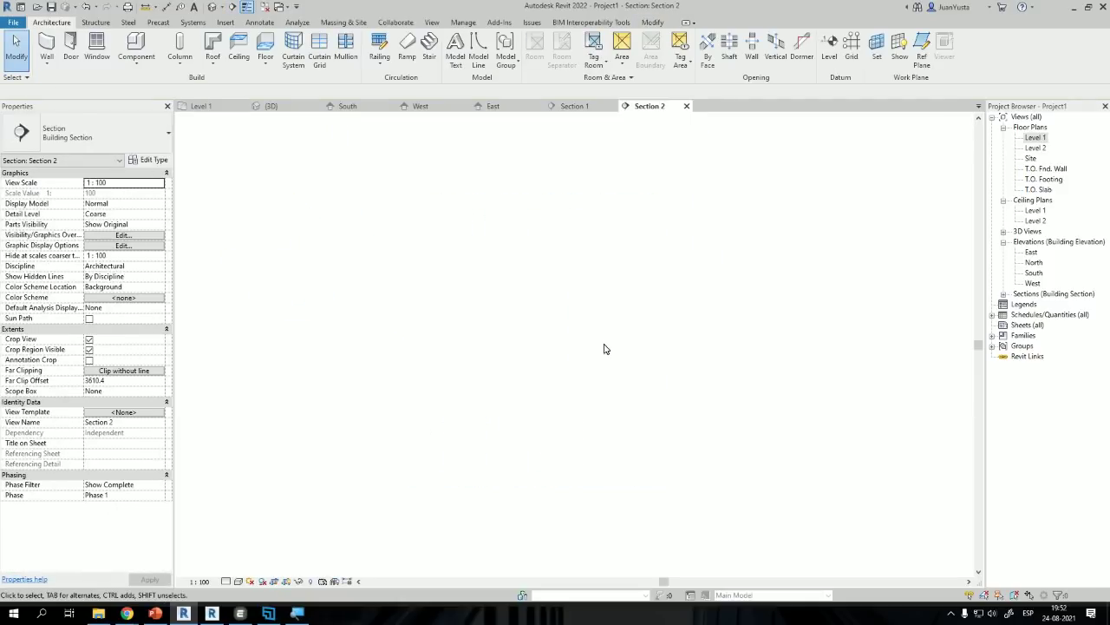
Step: Extend the stair section's crop region upward to include the stair and raise the view's detail level so the floor layers show
left_click(557, 251)
left_click_drag(547, 250, 548, 186)
middle_click_drag(552, 186, 516, 320)
left_click_drag(512, 319, 513, 178)
scroll(545, 398, "up", 2)
scroll(507, 417, "up", 2)
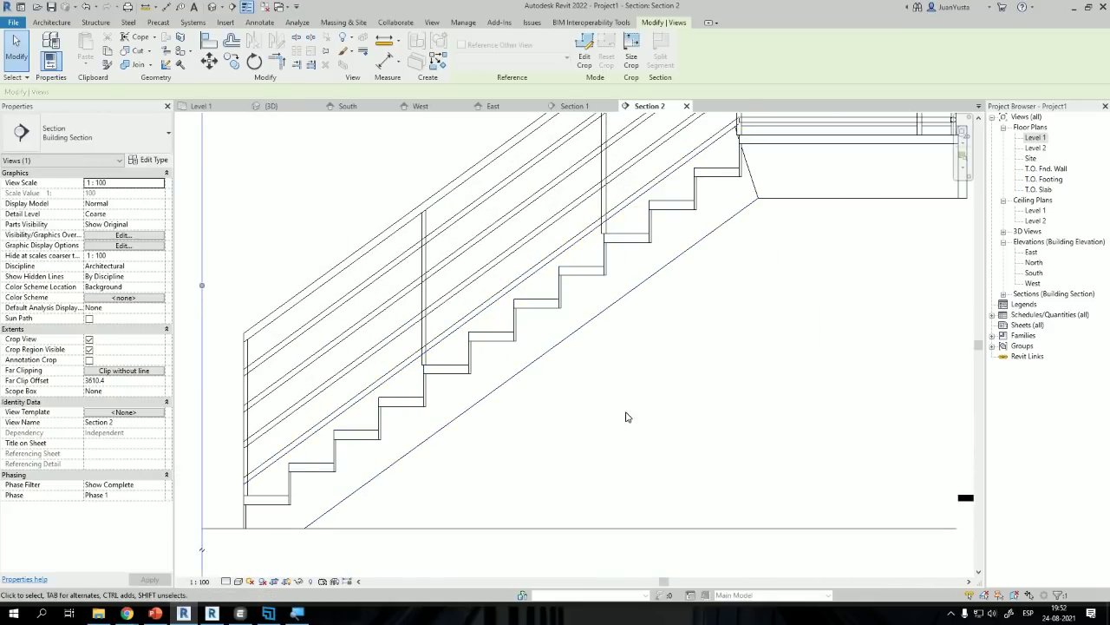
key("Escape")
left_click(232, 582)
left_click(243, 571)
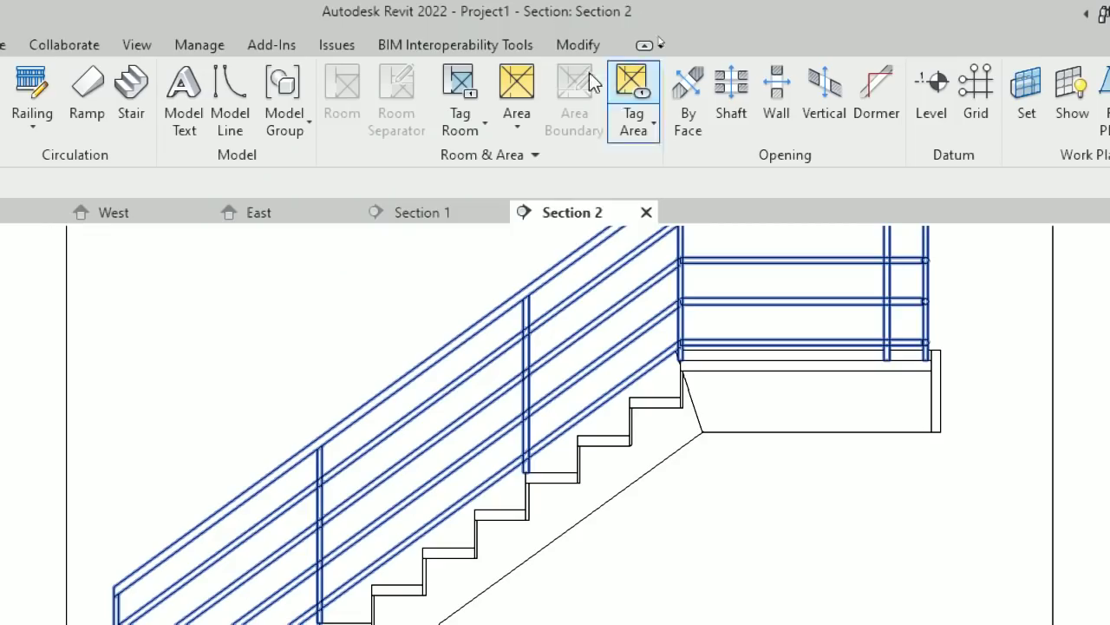
Step: Number all risers of the stair's first run in the section with the Tread Number annotation
scroll(217, 46, "down", 7)
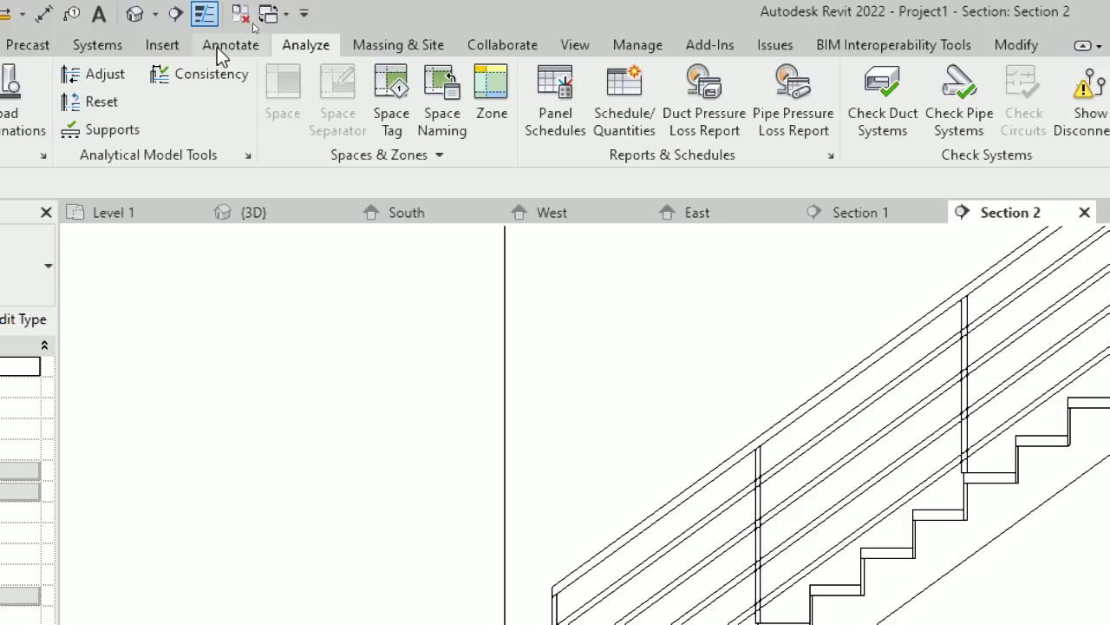
left_click(217, 47)
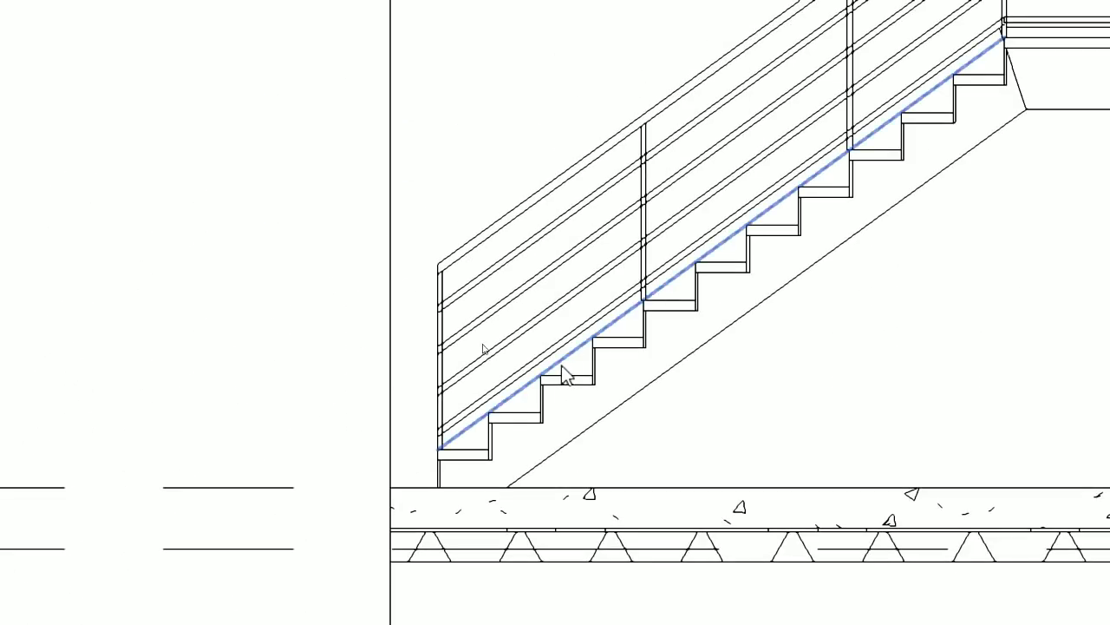
left_click(560, 382)
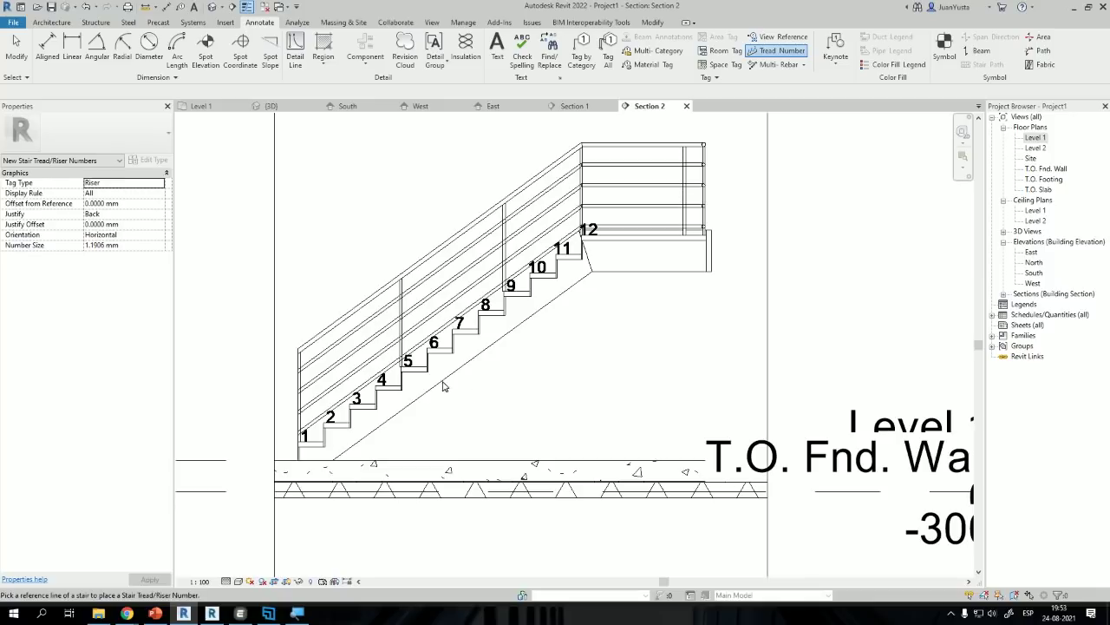
Step: Return to the 3D view and look at the stair and the whole building from several sides
left_click(269, 106)
middle_click_drag(607, 373, 526, 356, "shift")
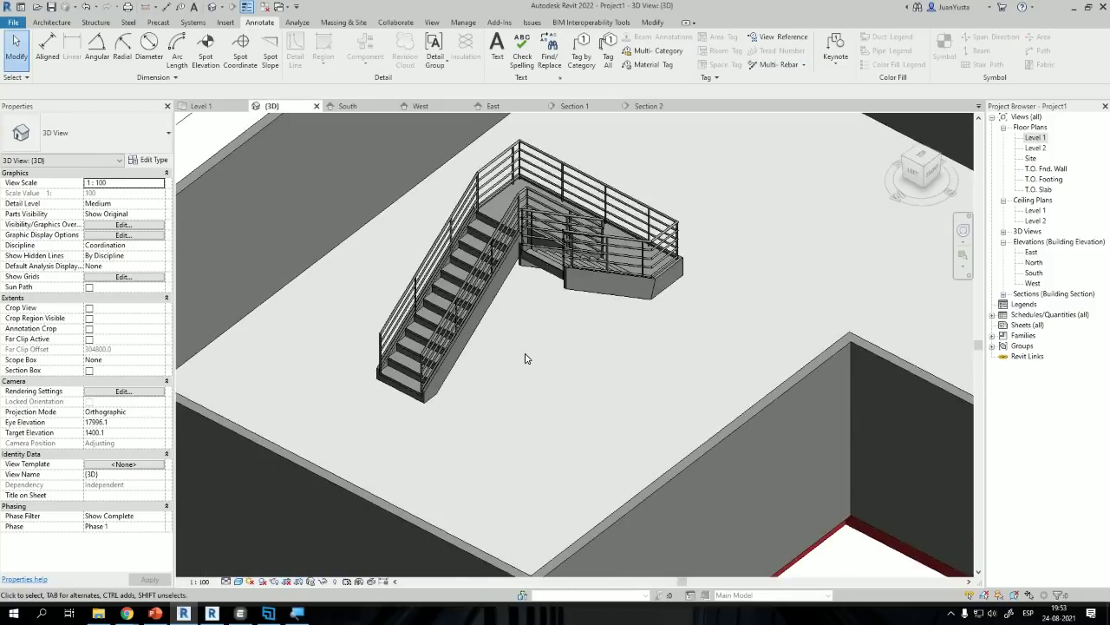
scroll(526, 356, "down", 3)
middle_click_drag(637, 391, 572, 404, "shift")
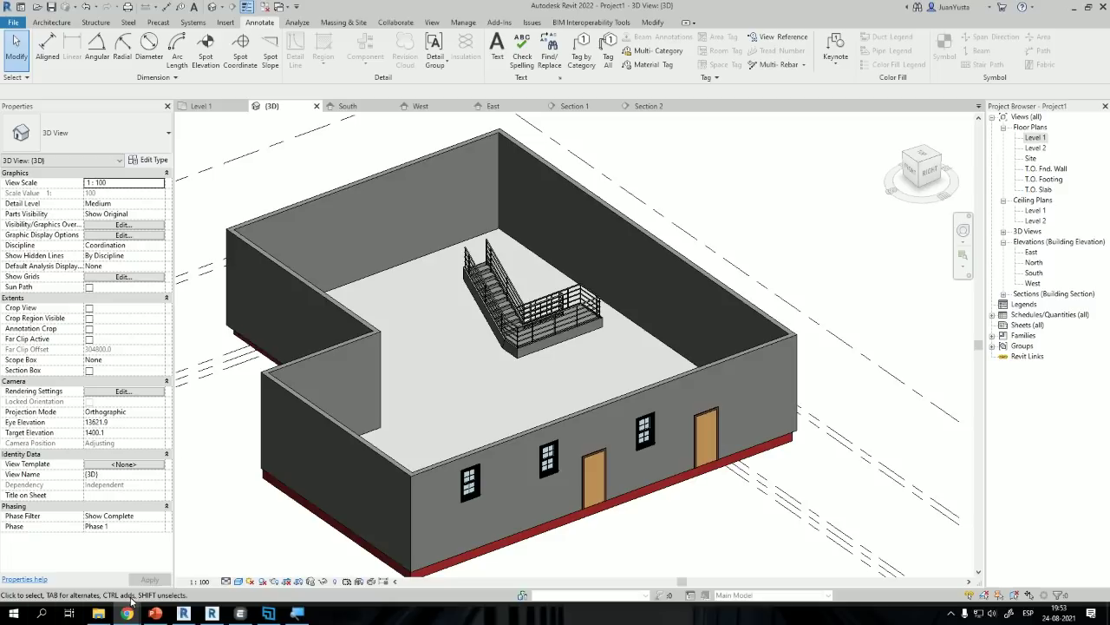
Step: Switch to Chrome, search for "autodesk revit" in a new tab and open Autodesk's Revit product page
mouse_move(126, 612)
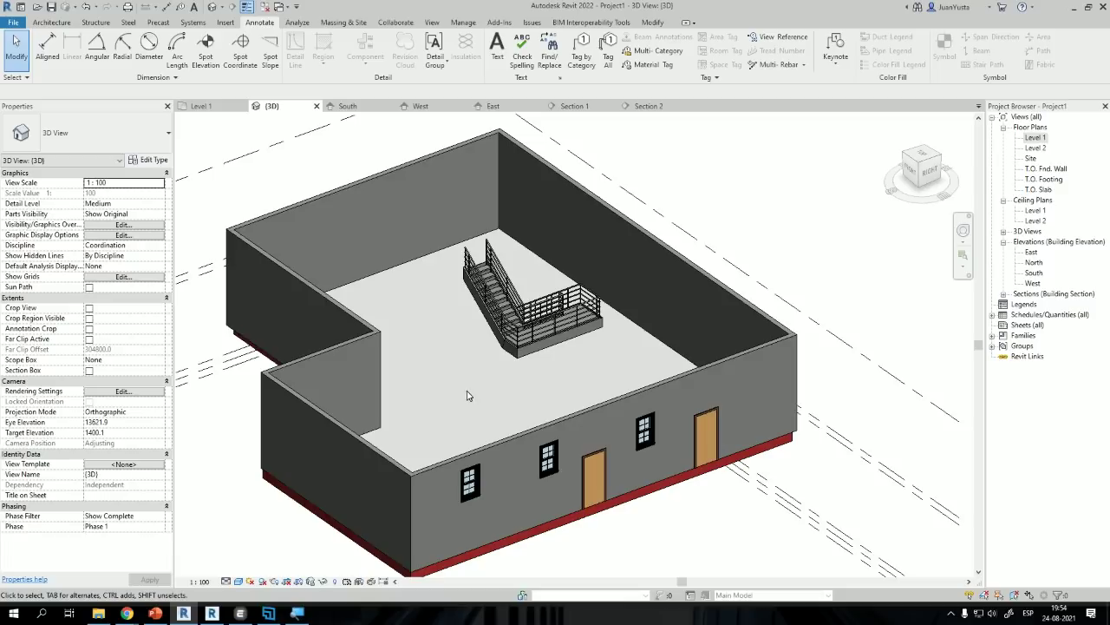
mouse_move(127, 612)
left_click(105, 591)
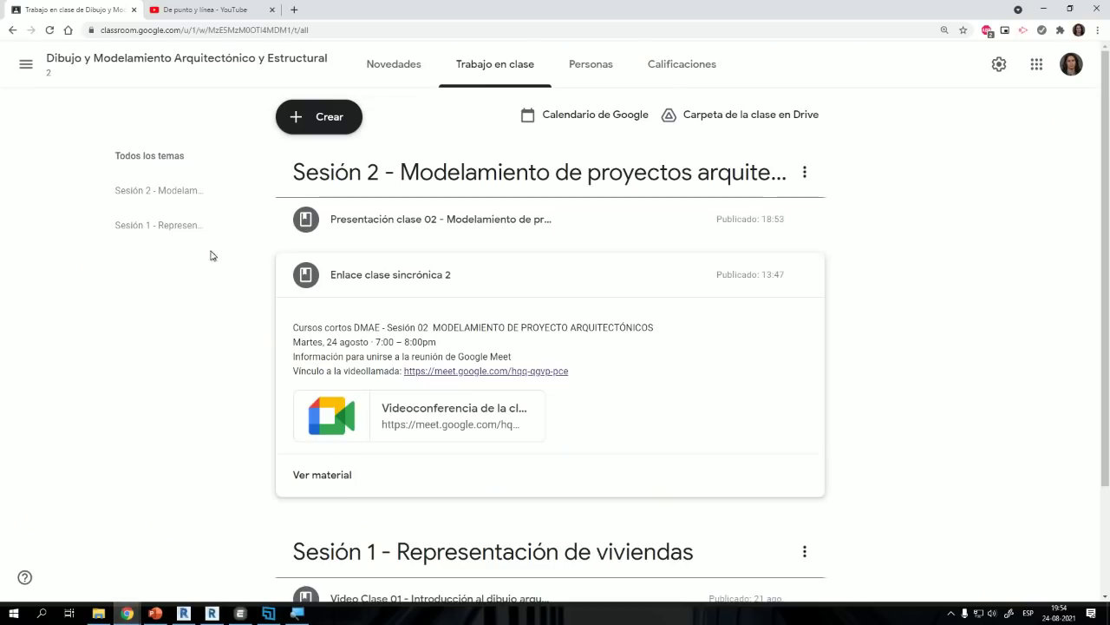
left_click(291, 10)
type("autodesk")
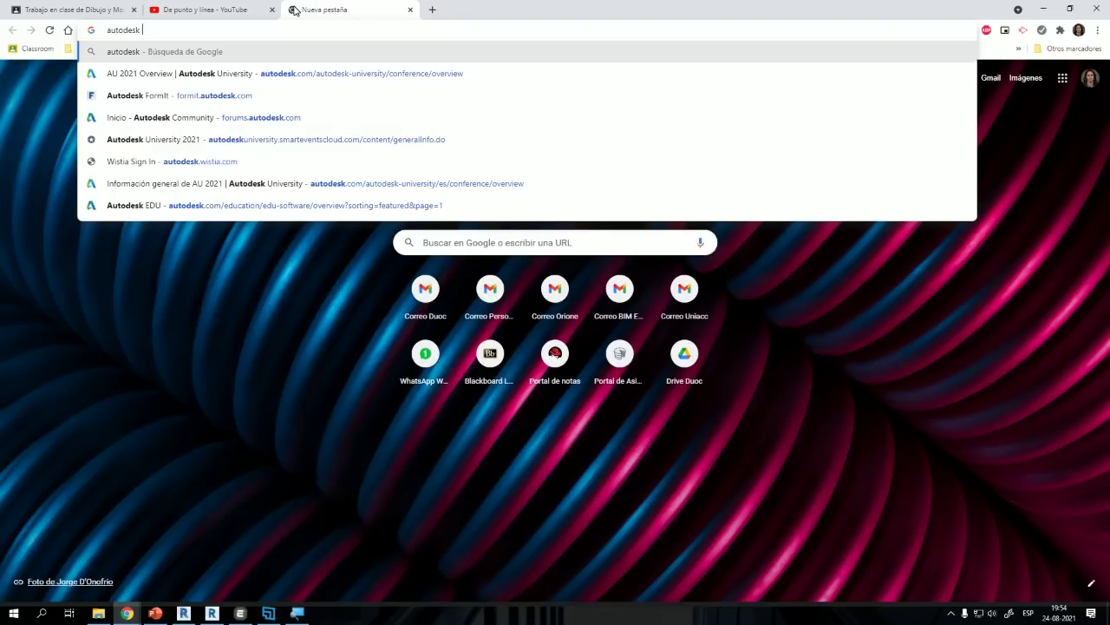
type(" revit")
key("Return")
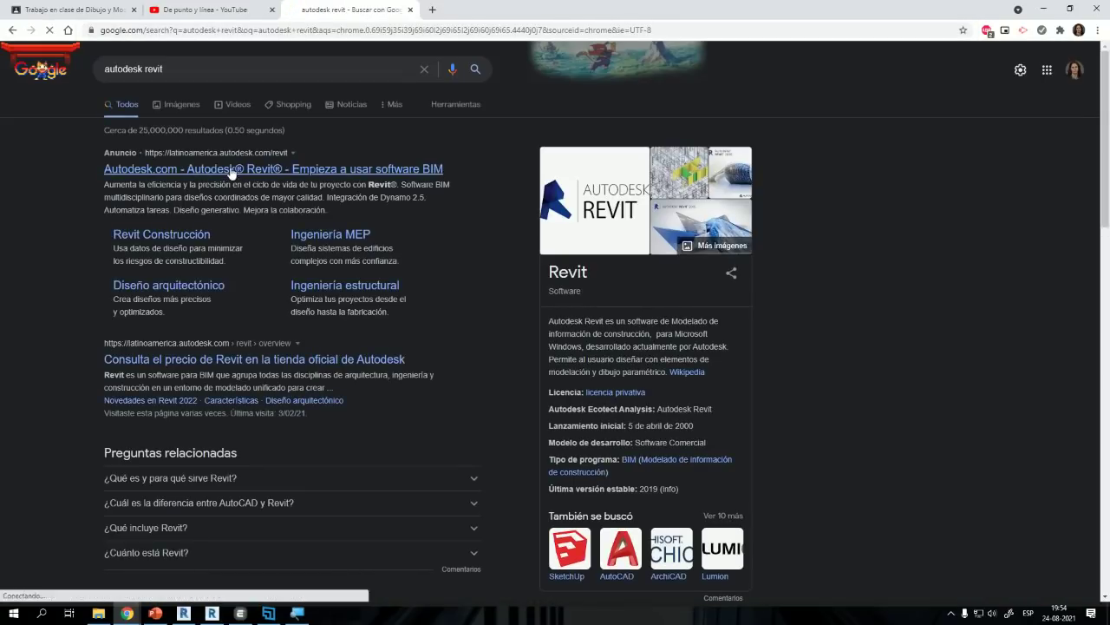
left_click(230, 170)
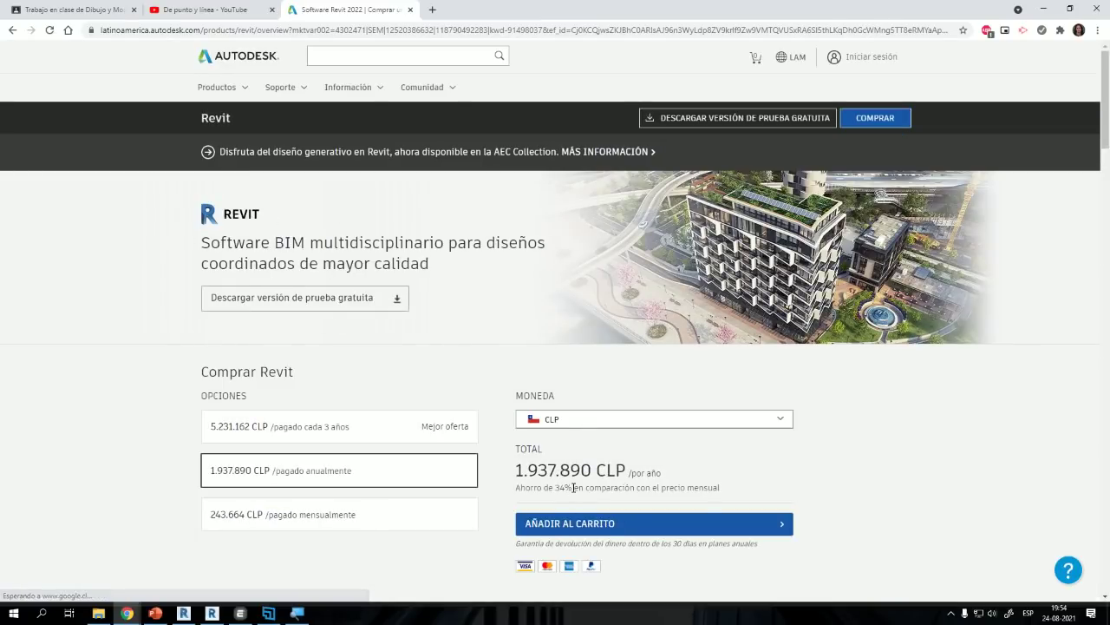
Step: Enlarge the Revit product page and review its subscription options and free trial download
scroll(576, 487, "up", 2, "ctrl")
scroll(538, 560, "down", 1)
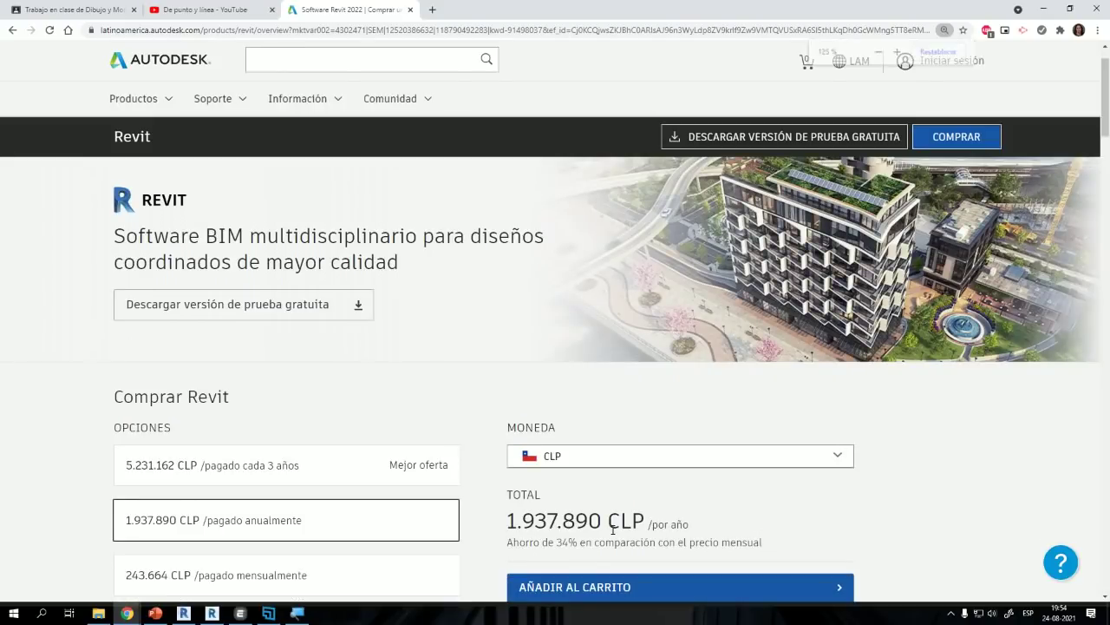
scroll(614, 530, "up", 1)
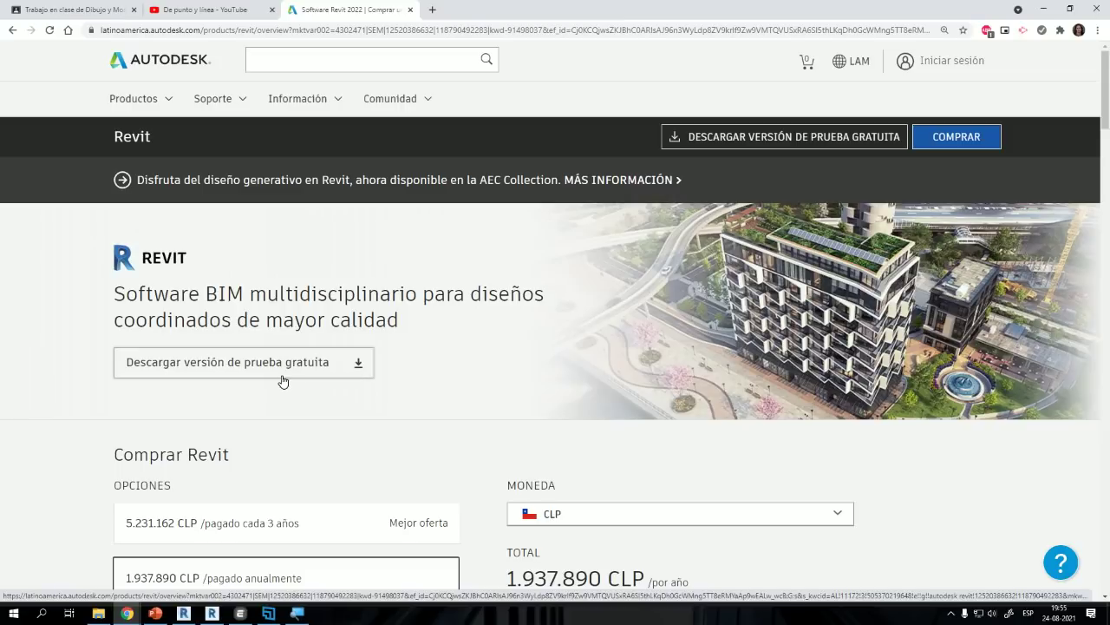
left_click(269, 33)
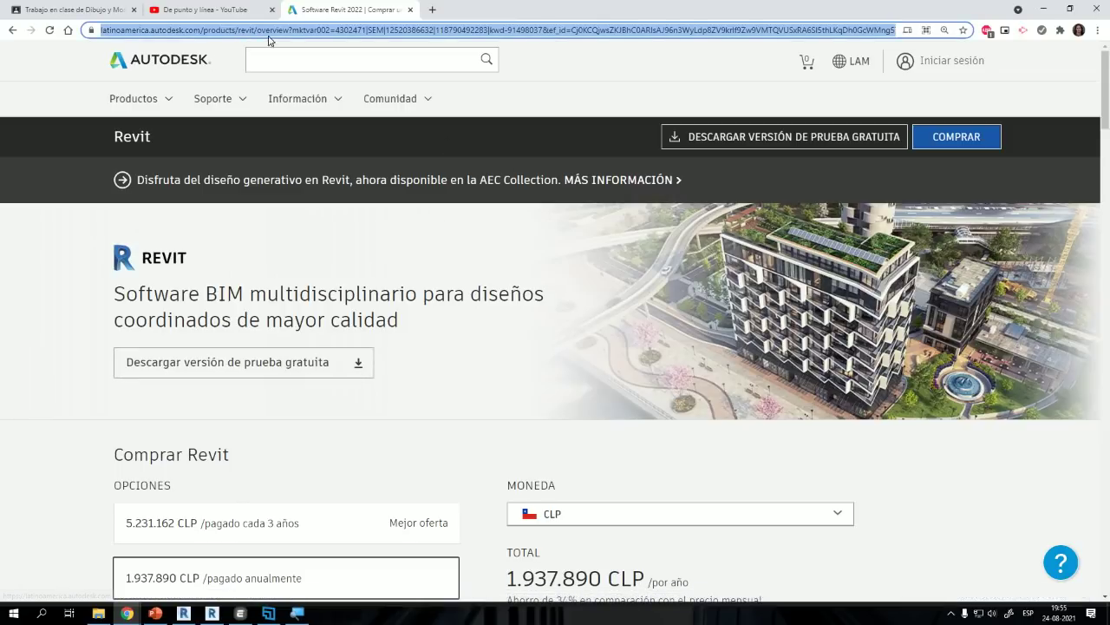
key("shift+End")
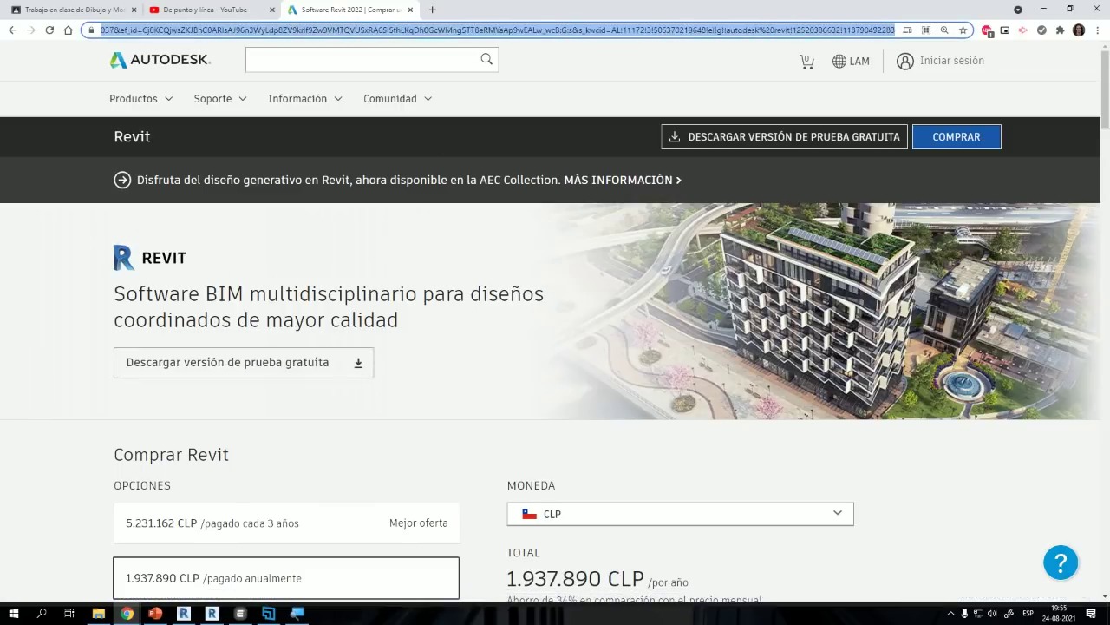
key("shift+Home")
key("BackSpace")
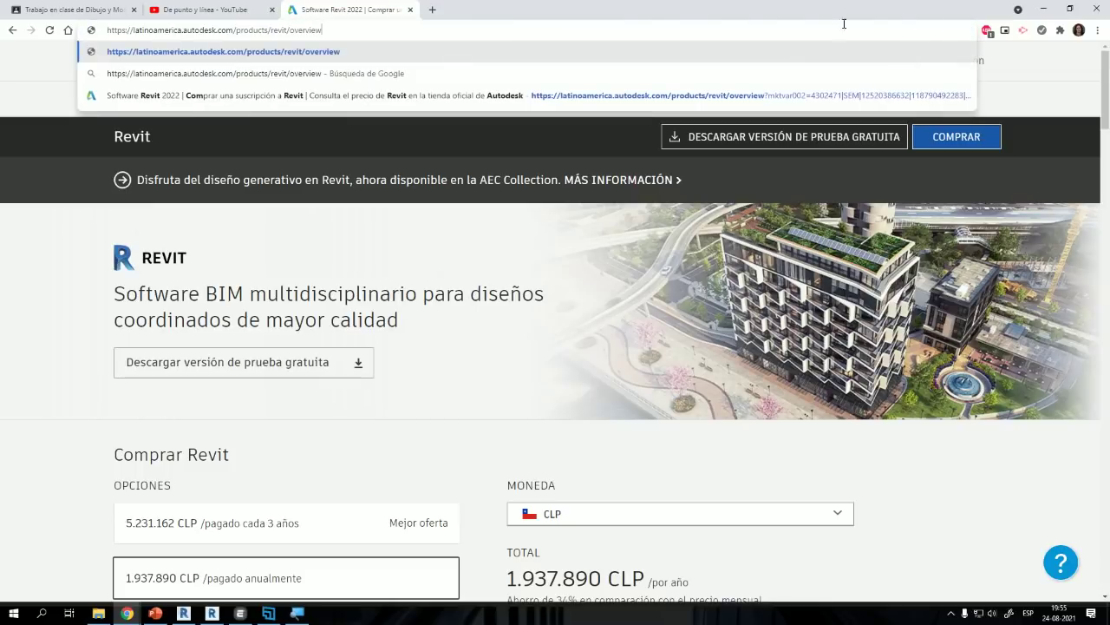
key("shift+Home")
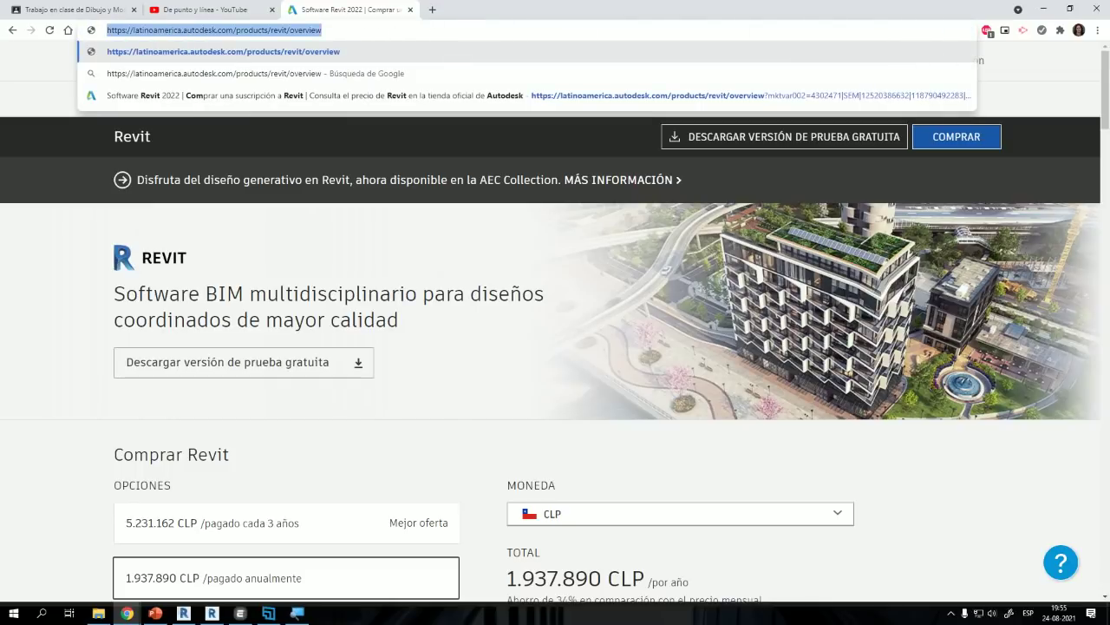
key("Return")
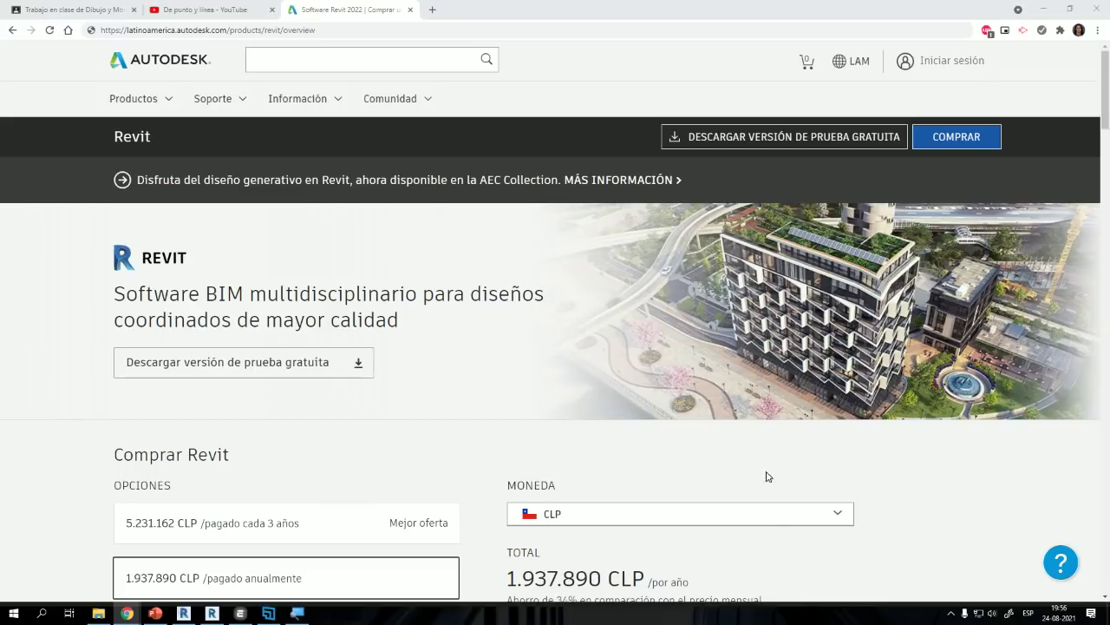
Step: Switch back to Revit and delete the entire building and its sections in the Level 1 floor plan, keeping the elevation markers
left_click(183, 613)
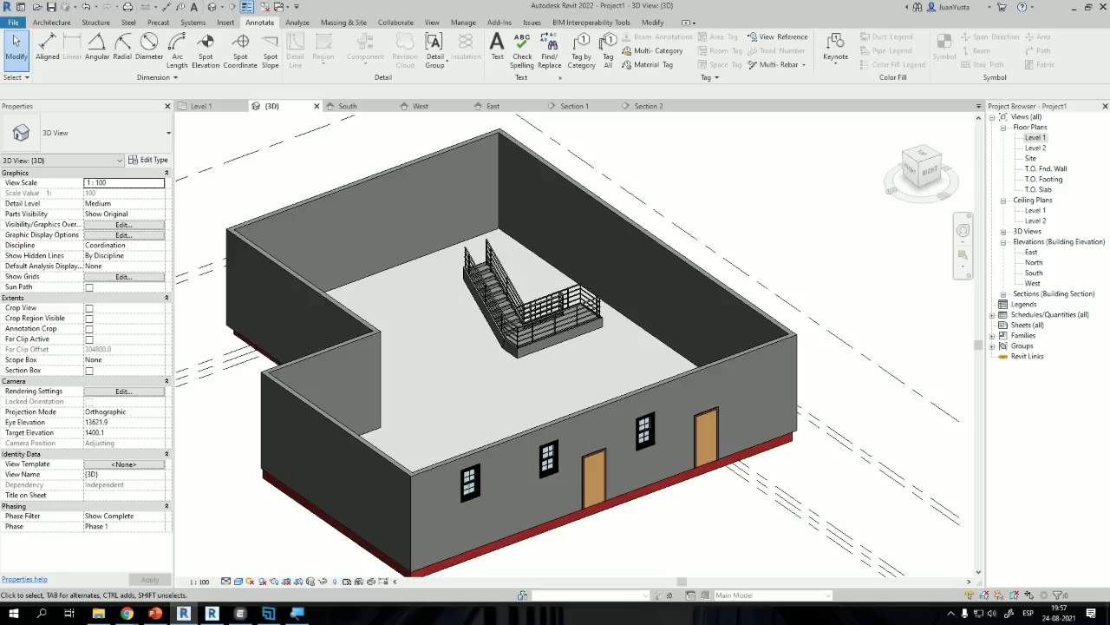
left_click(200, 106)
scroll(573, 304, "down", 6)
left_click_drag(354, 183, 749, 471)
key("Delete")
left_click(579, 344)
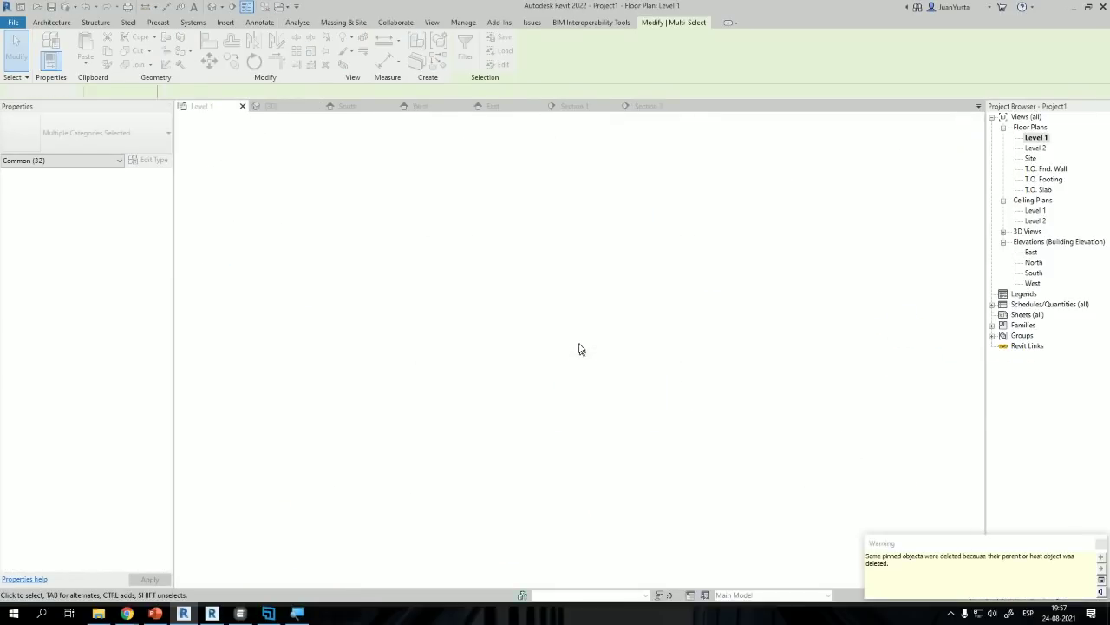
left_click(1101, 542)
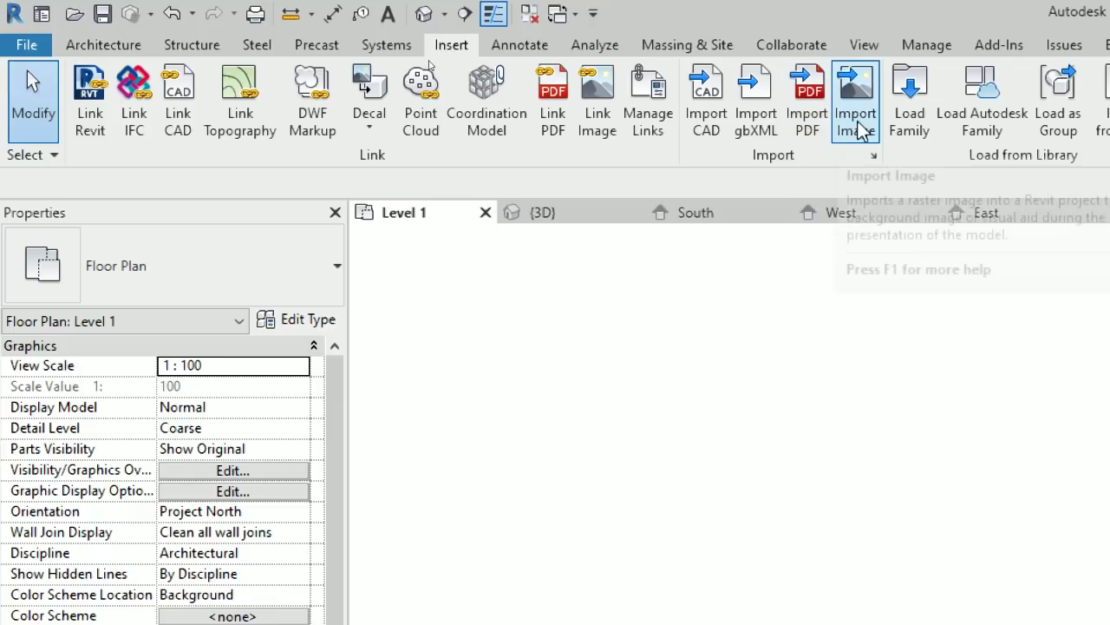
Step: Start a CAD import and browse through 2021 - 2, AEK2122 and E01 - Vivienda Unifamiliar to the folder Planos vivienda unifamiliar
left_click(705, 137)
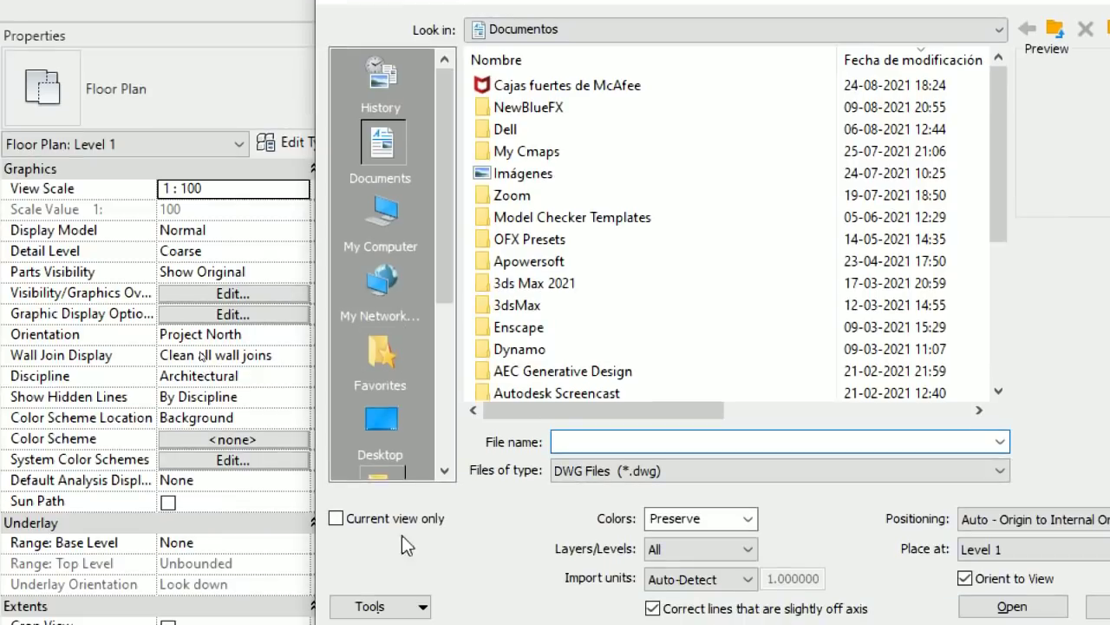
scroll(377, 386, "down", 5)
left_click(378, 213)
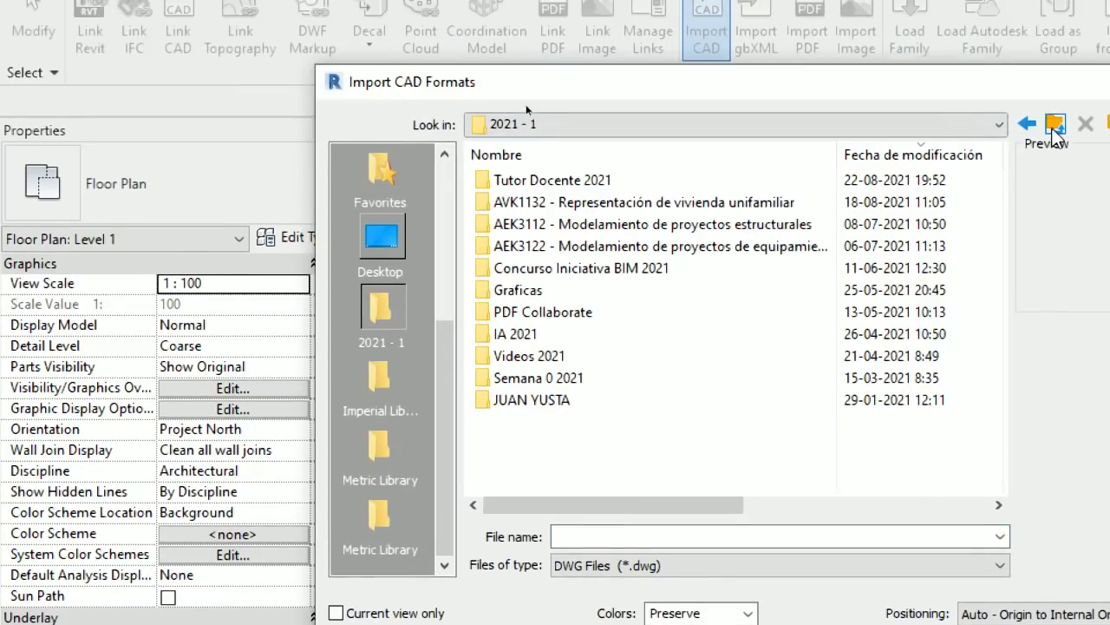
left_click(1055, 126)
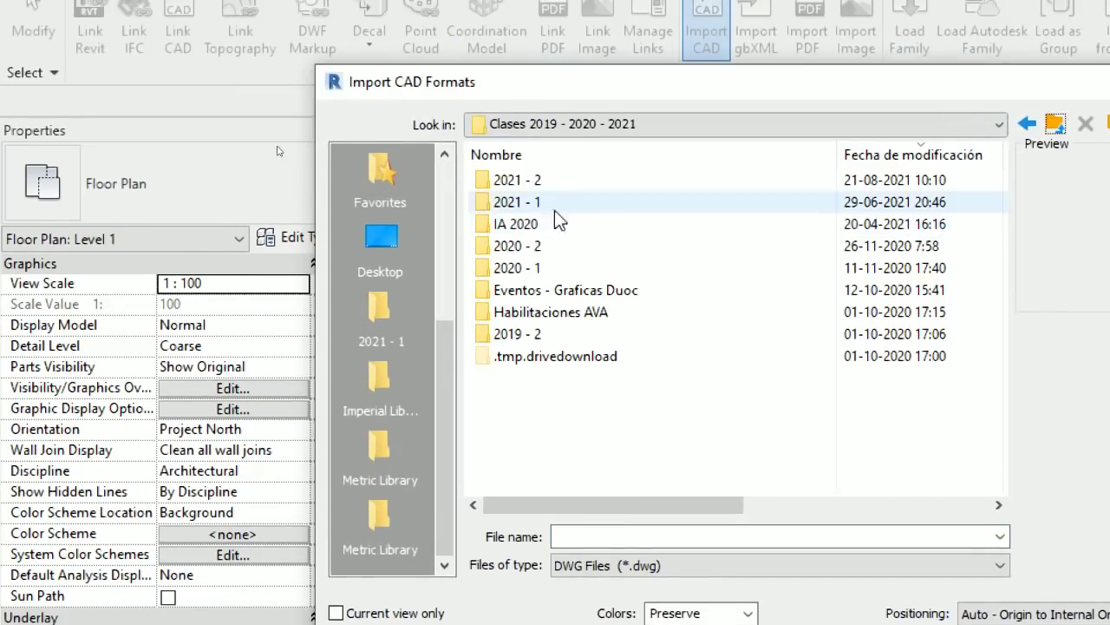
double_click(533, 181)
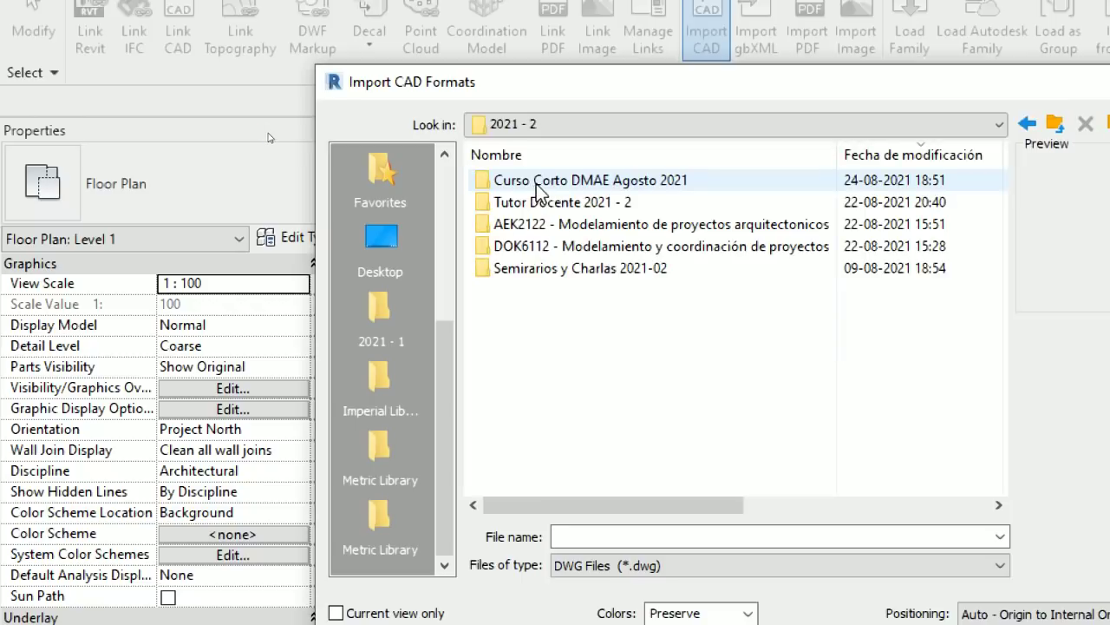
double_click(520, 222)
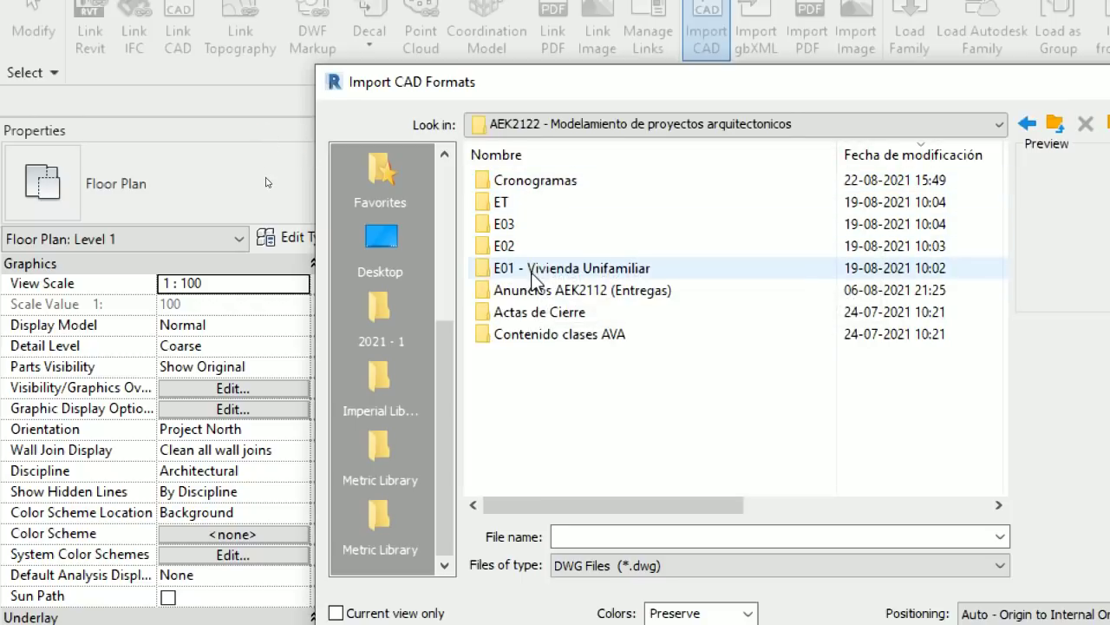
double_click(538, 269)
double_click(538, 181)
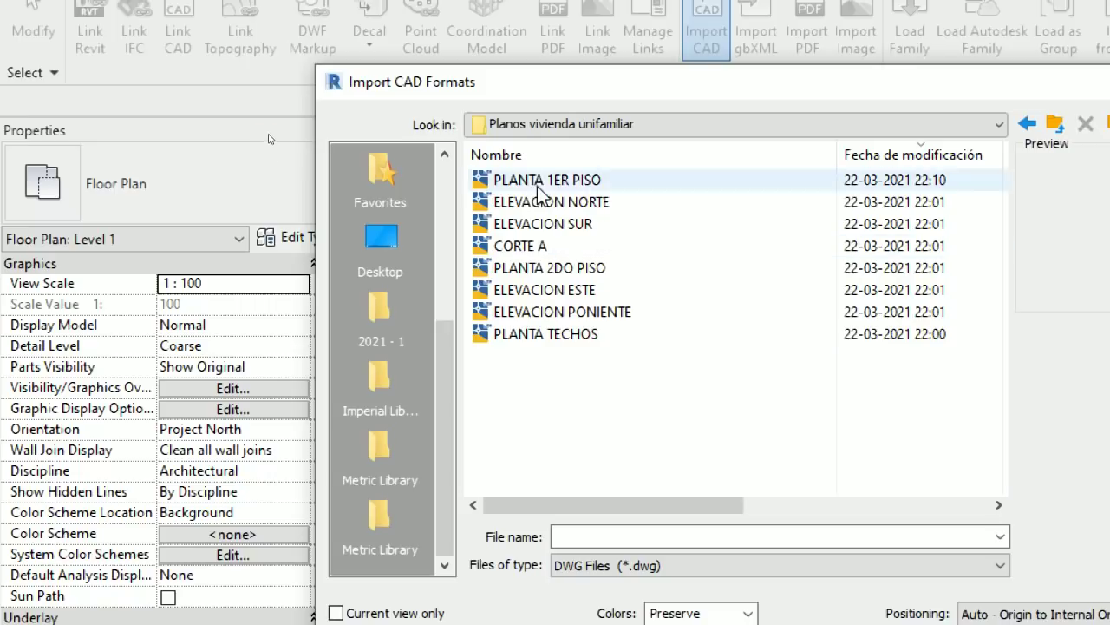
Step: Import PLANTA 1ER PISO.dwg into Level 1 for the current view only, with Auto - Origin to Internal Origin positioning
left_click(546, 181)
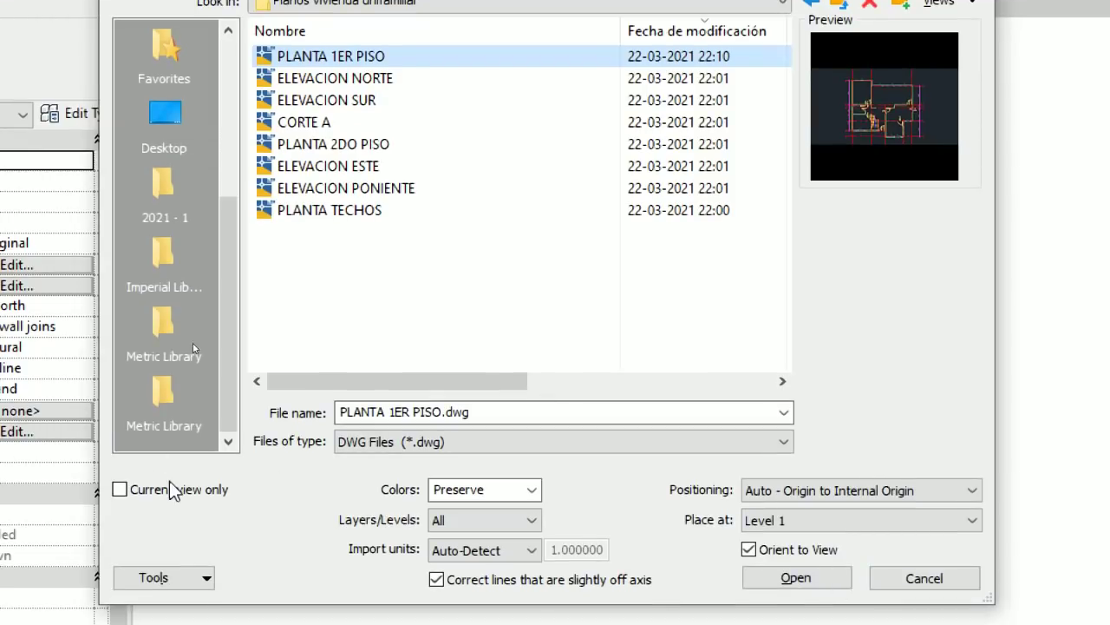
left_click(178, 569)
left_click(794, 578)
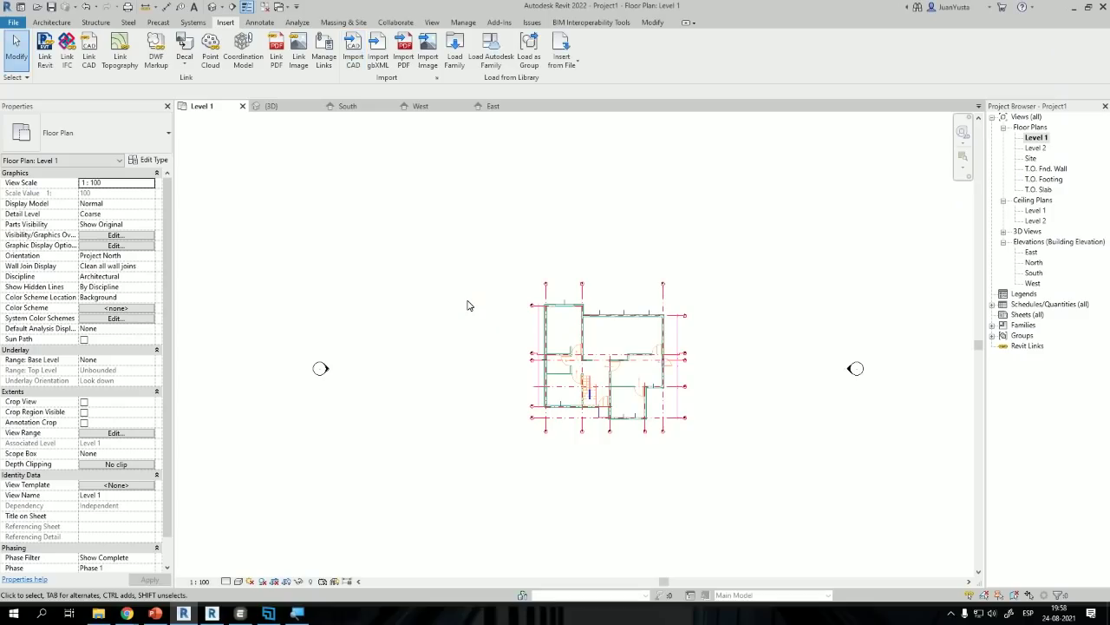
Step: Start chained Generic - 200mm walls by wall centerline and trace the exterior wall along axis G of the imported plan
scroll(579, 359, "up", 5)
scroll(581, 360, "up", 1)
middle_click_drag(588, 309, 525, 367)
scroll(456, 252, "up", 3)
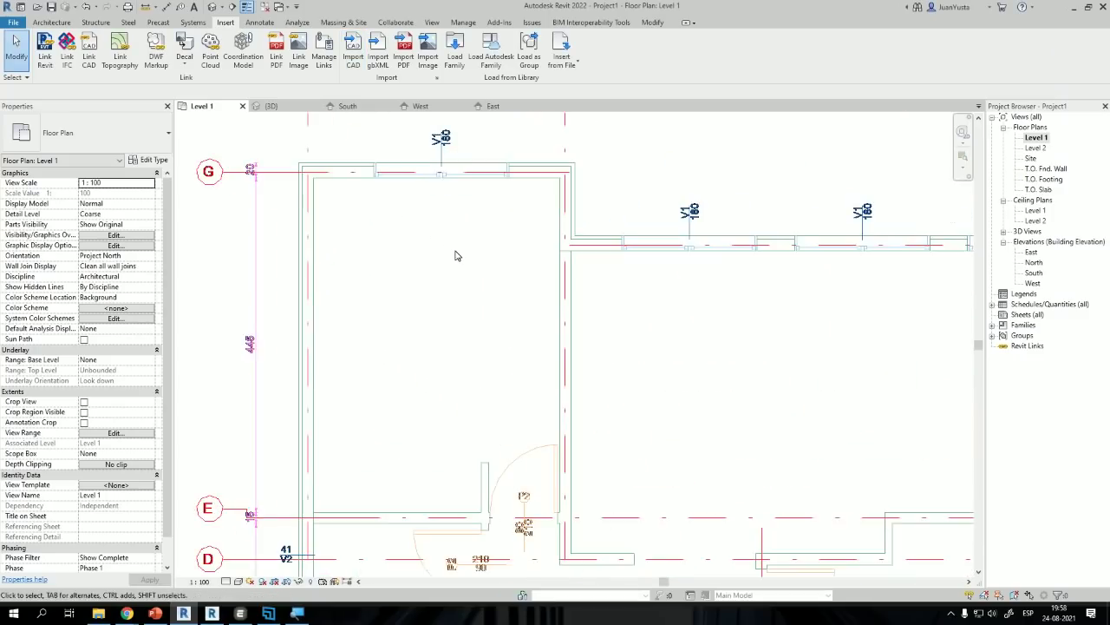
middle_click_drag(332, 204, 394, 308)
scroll(395, 308, "up", 2)
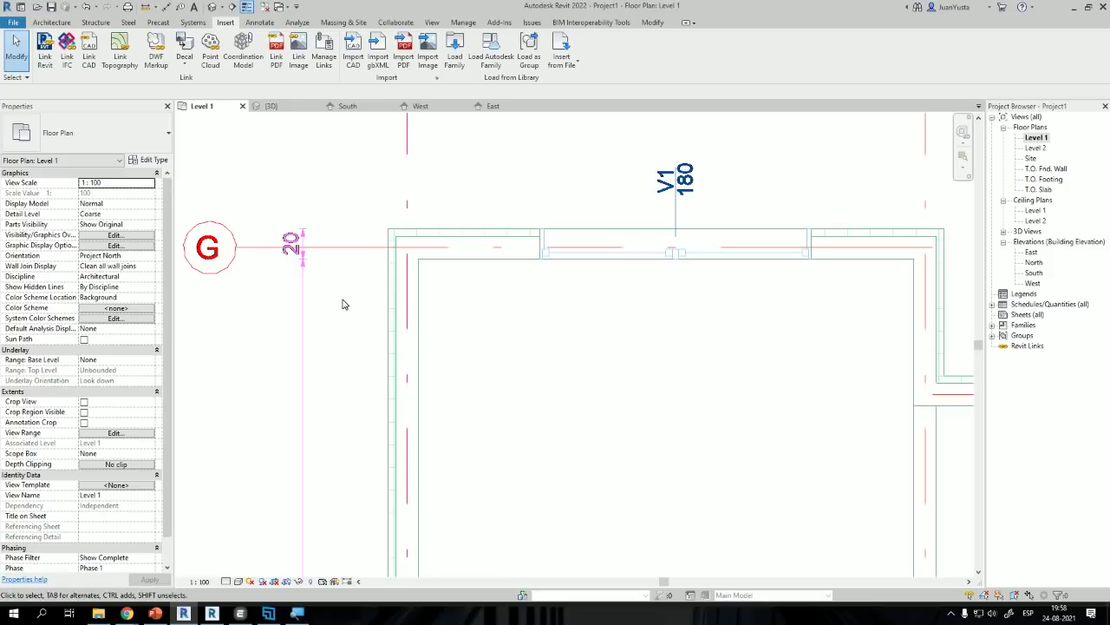
left_click(51, 22)
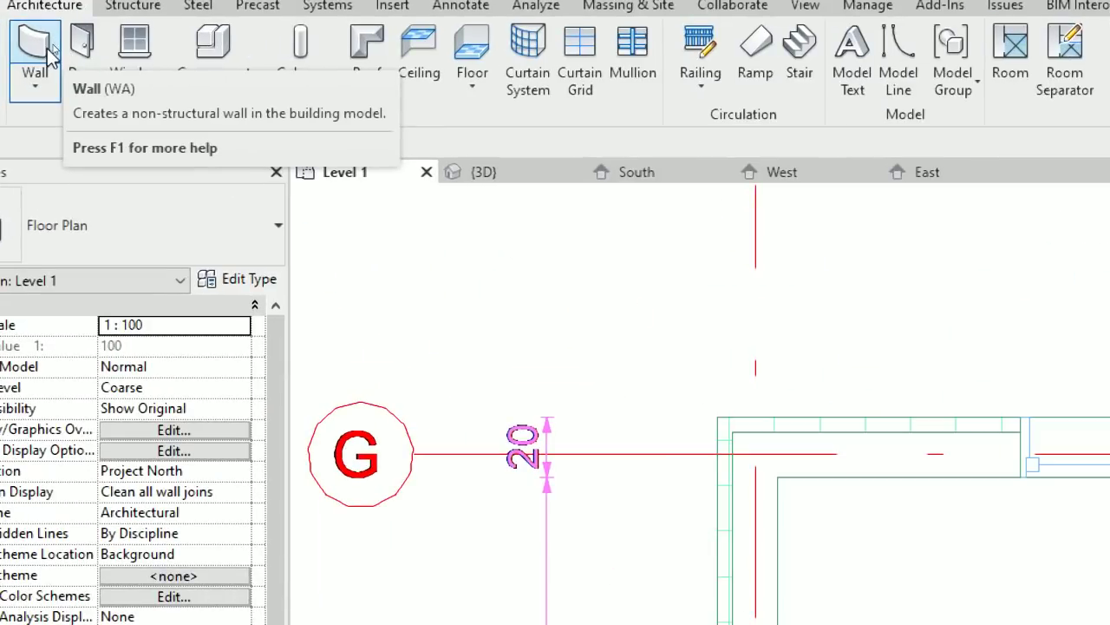
left_click(49, 54)
scroll(748, 486, "up", 4)
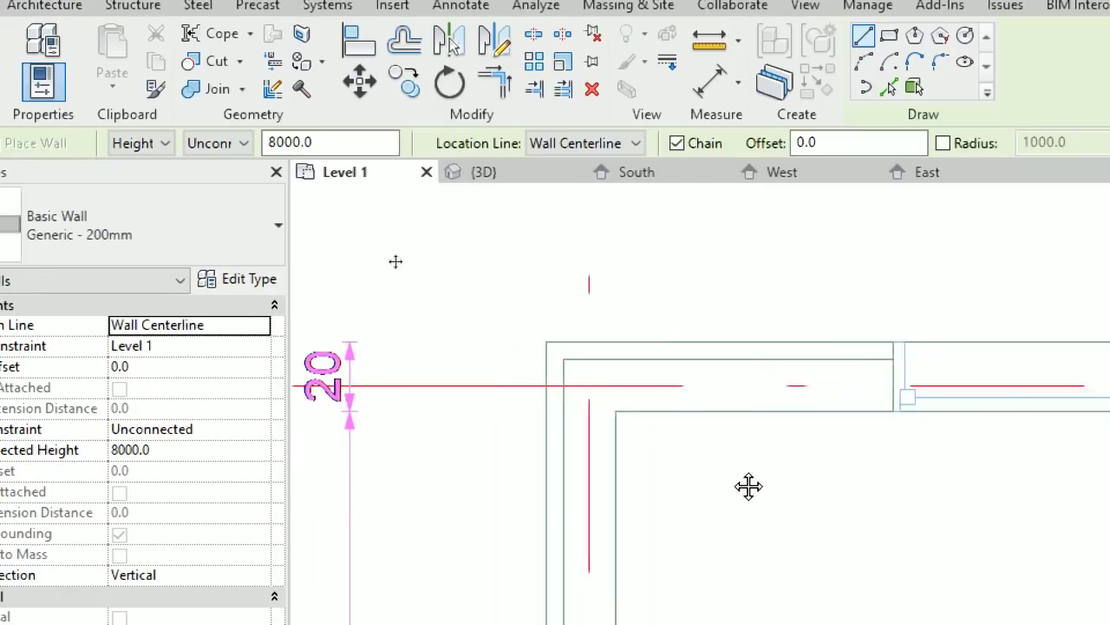
left_click(539, 373)
scroll(765, 371, "down", 1)
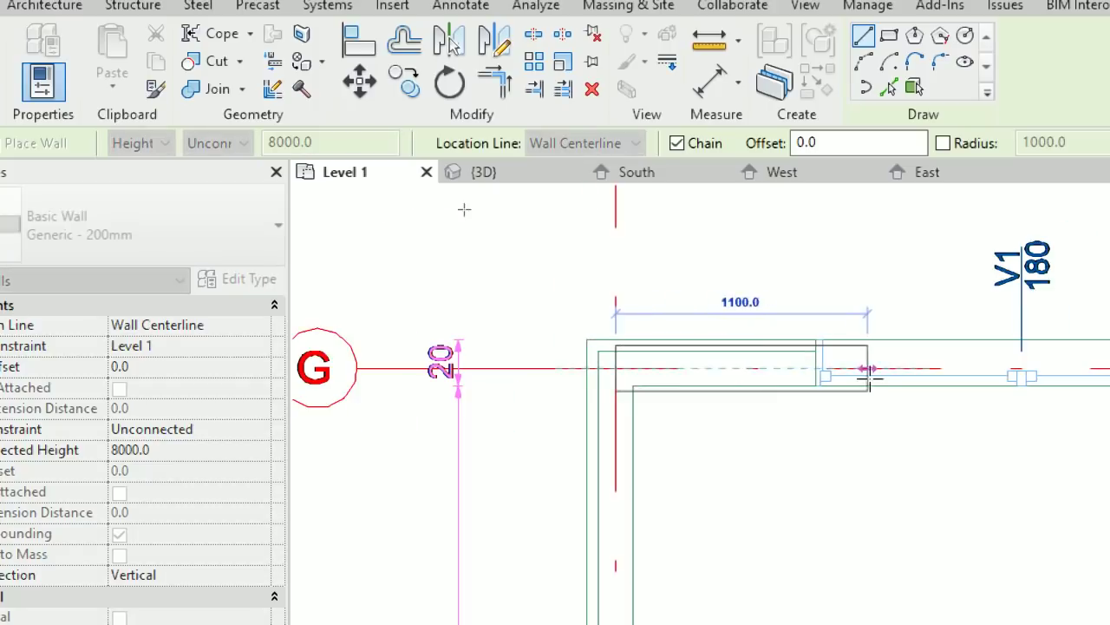
middle_click_drag(893, 376, 140, 349)
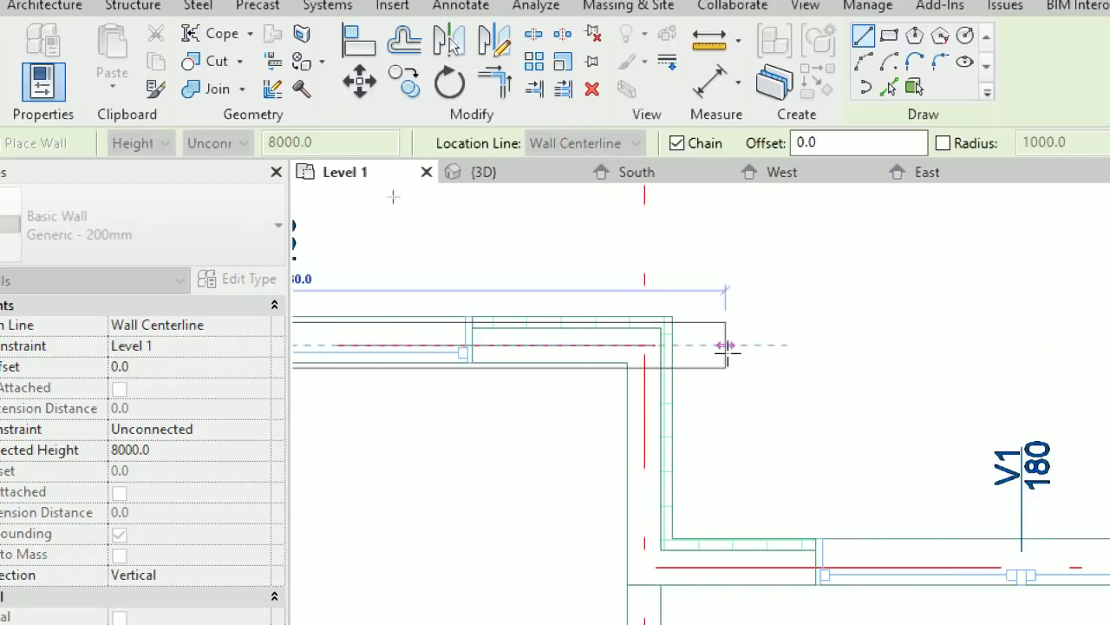
left_click(649, 346)
Step: Continue the exterior wall chain from axis G down to axis F and along axis F to its outer corner
scroll(647, 342, "up", 2)
scroll(647, 374, "down", 3)
middle_click_drag(661, 565, 599, 277)
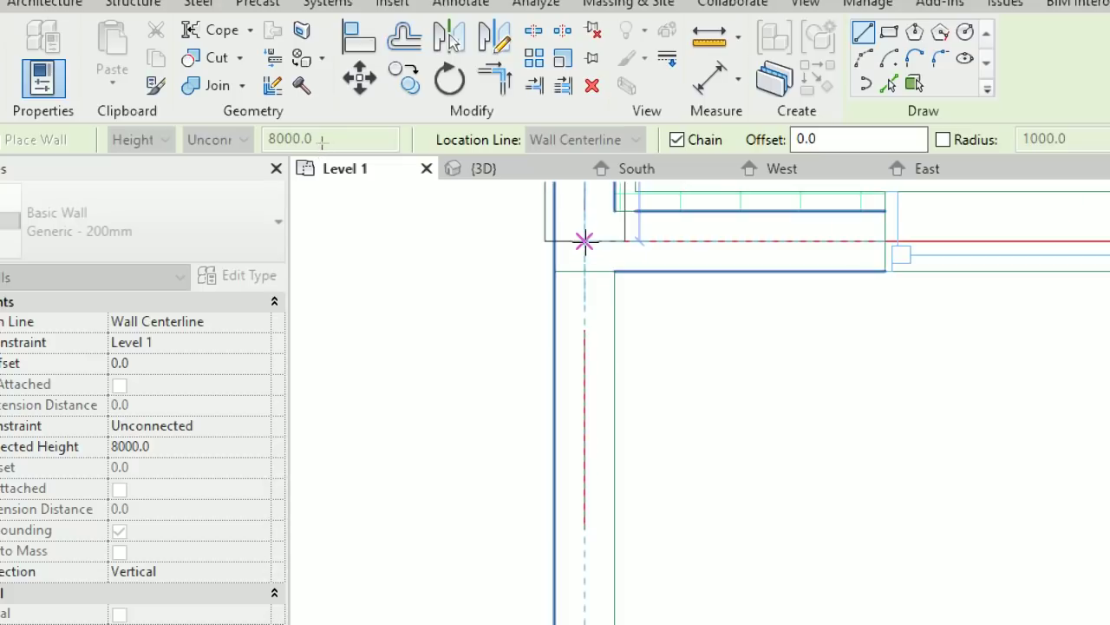
left_click(587, 242)
middle_click_drag(978, 234, 675, 303)
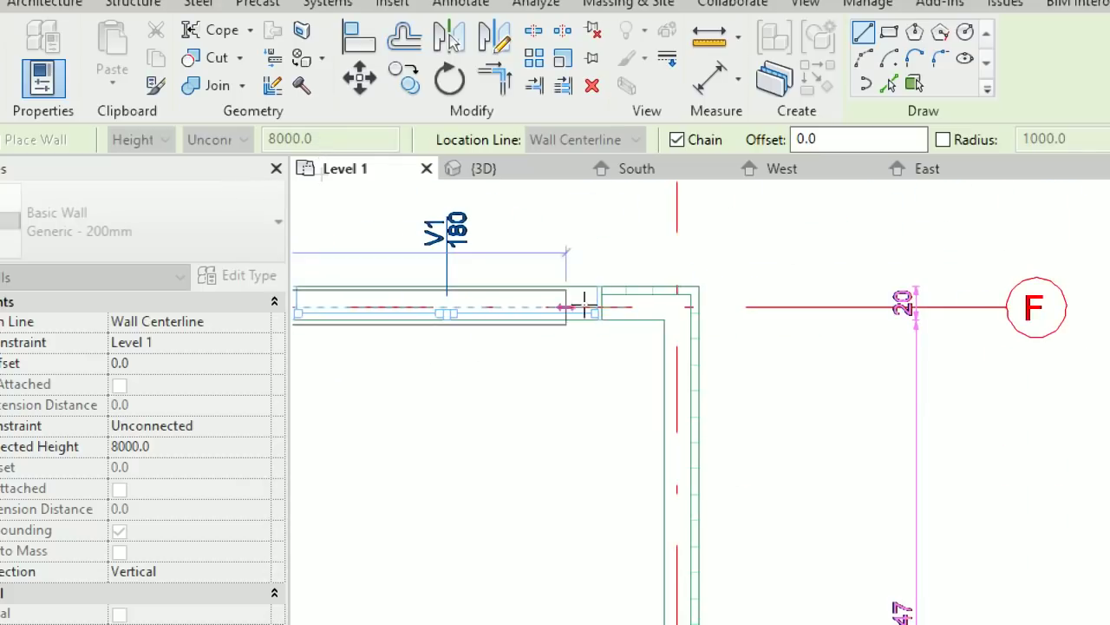
left_click(675, 304)
Step: Continue the exterior wall chain down axis 5 to axis C and back along axis C to axis 4
scroll(633, 209, "down", 3)
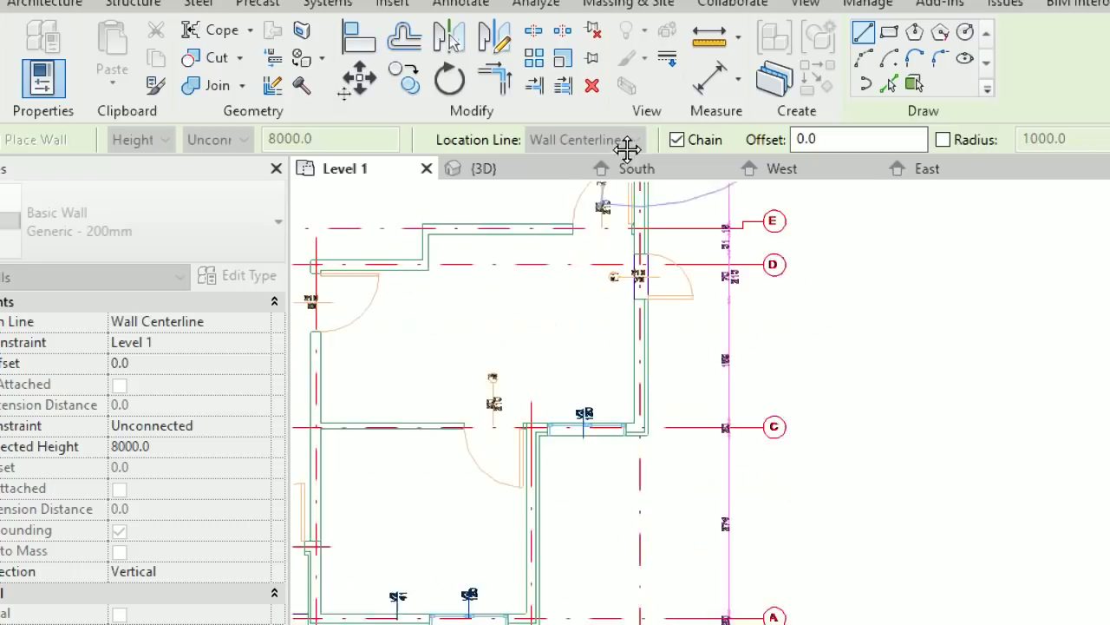
scroll(650, 323, "up", 4)
left_click(635, 312)
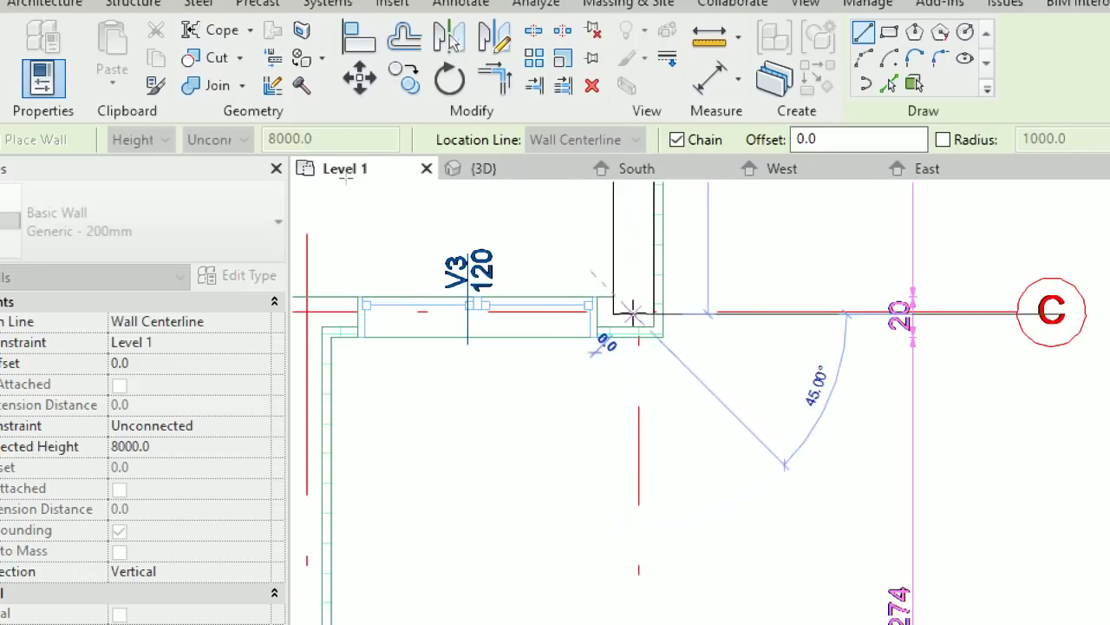
middle_click_drag(479, 328, 813, 295)
left_click(641, 279)
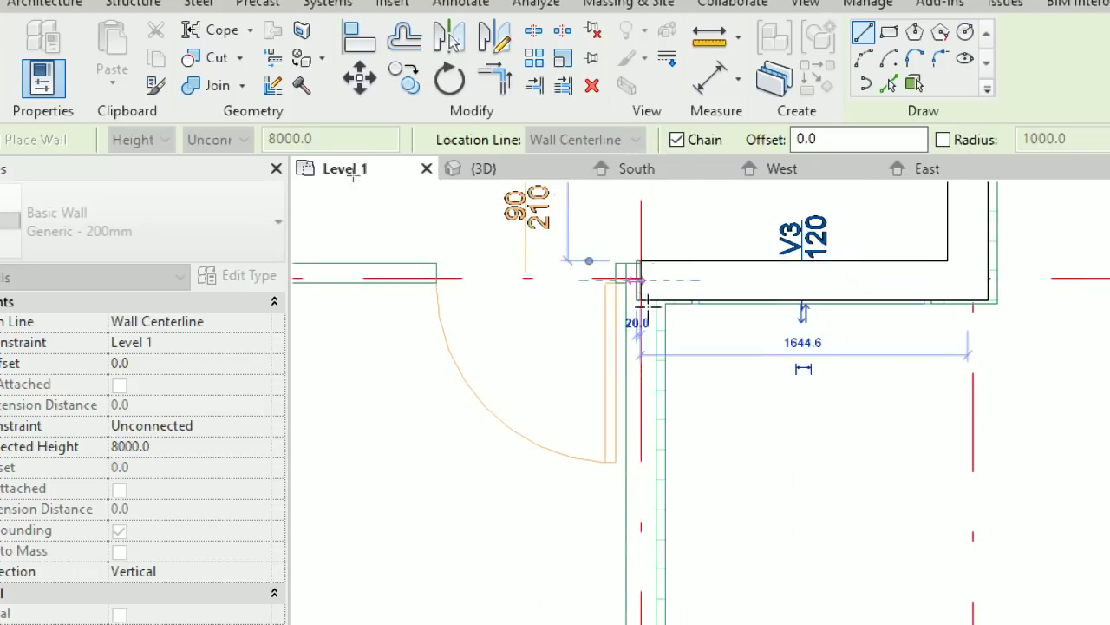
Step: Trace the exterior walls down axis 4 to axis A and along axis A to axis 3
scroll(650, 314, "down", 4)
scroll(663, 498, "up", 3)
middle_click_drag(659, 496, 657, 370)
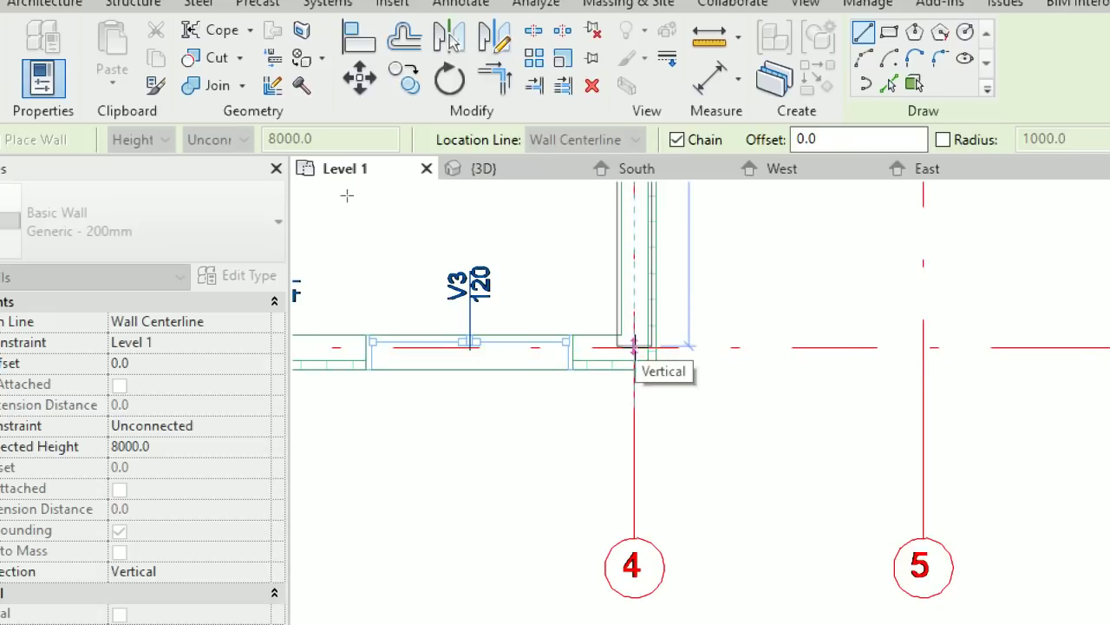
left_click(638, 350)
scroll(637, 349, "down", 3)
middle_click_drag(349, 368, 639, 379)
left_click(639, 359)
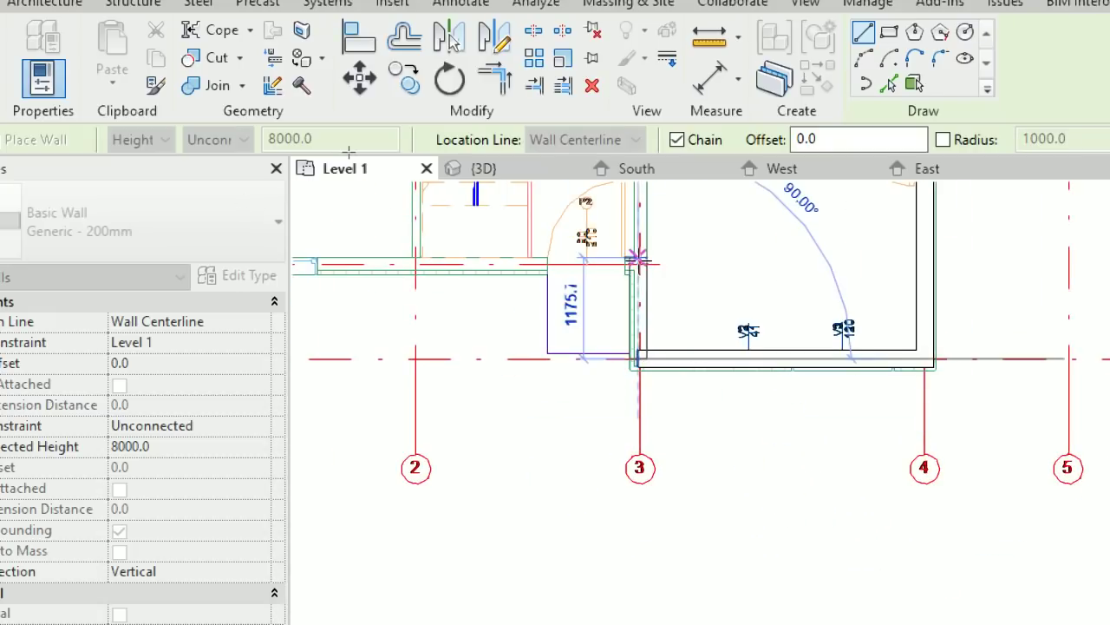
Step: Trace the exterior walls up axis 3 to axis B and along axis B to the plan's leftmost axis
scroll(638, 271, "up", 3)
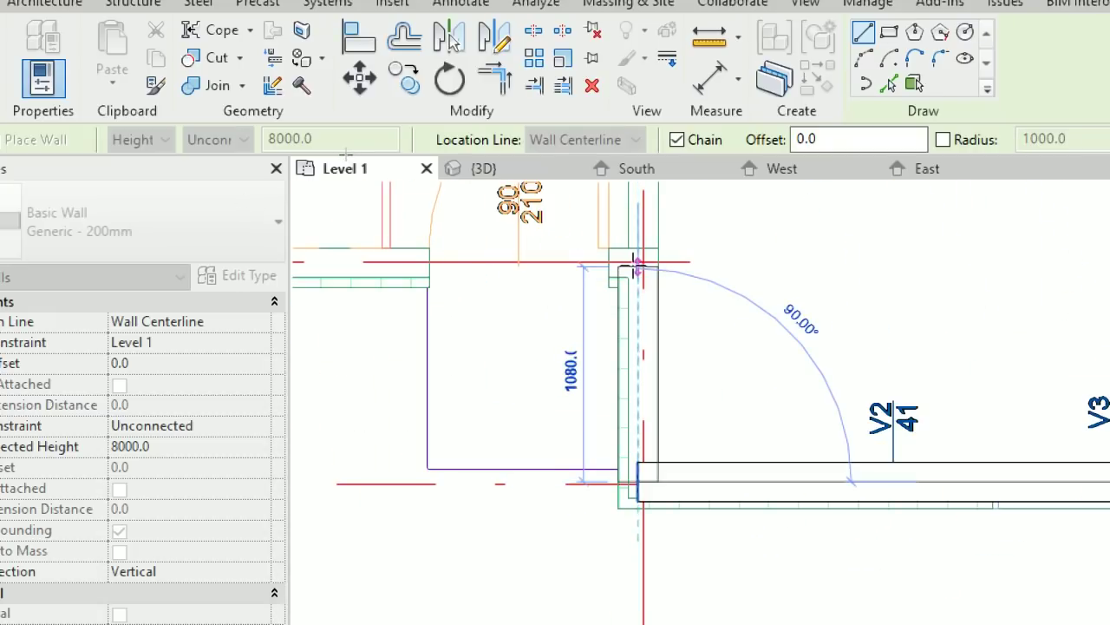
scroll(642, 258, "up", 2)
left_click(644, 258)
scroll(645, 257, "down", 4)
middle_click_drag(364, 305, 1023, 390)
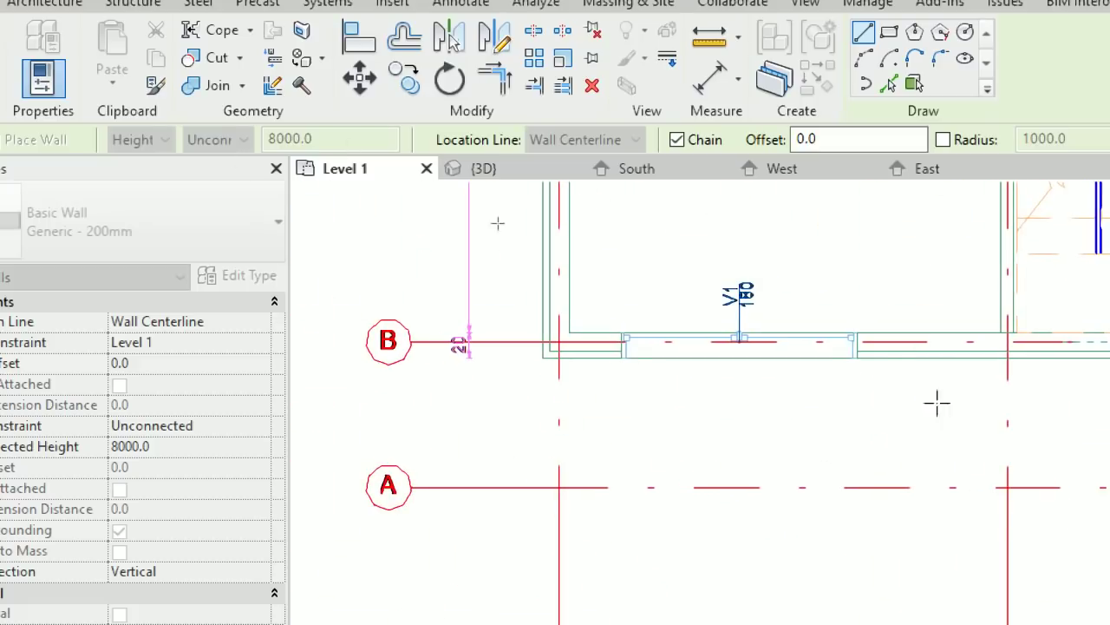
left_click(560, 341)
Step: Close the exterior wall chain with a wall up the leftmost axis to the starting corner on axis G, and end the Wall command
scroll(563, 340, "down", 3)
middle_click_drag(605, 347, 586, 621)
middle_click_drag(583, 327, 588, 477)
left_click(549, 238)
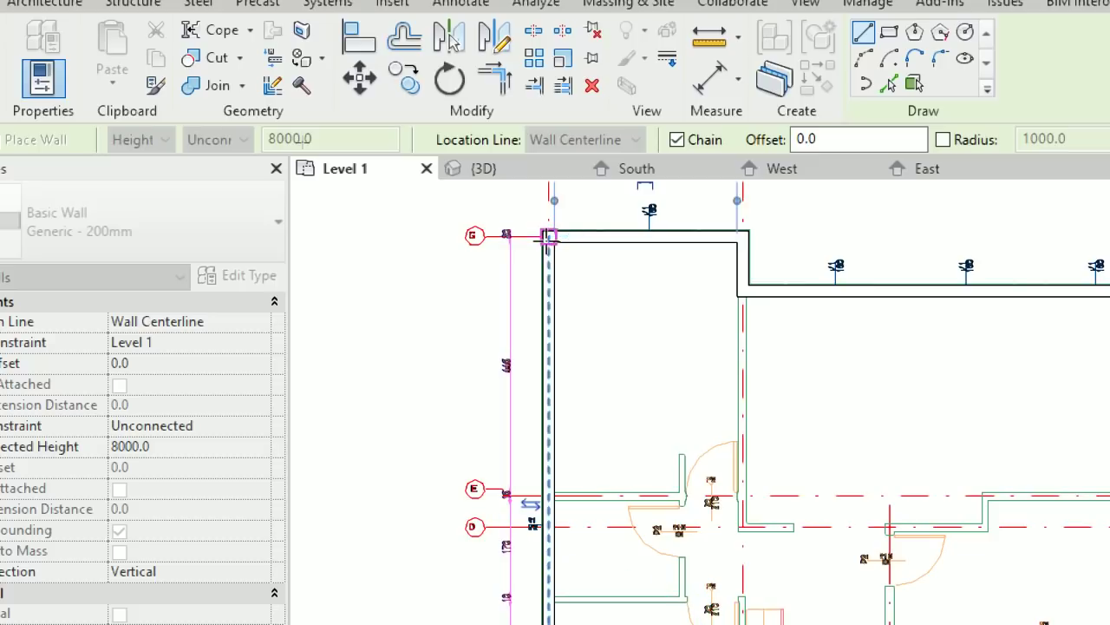
key("Escape")
key("Escape")
Step: In the 3D view, select all the exterior walls and constrain their tops up to Level 2
scroll(550, 305, "down", 3)
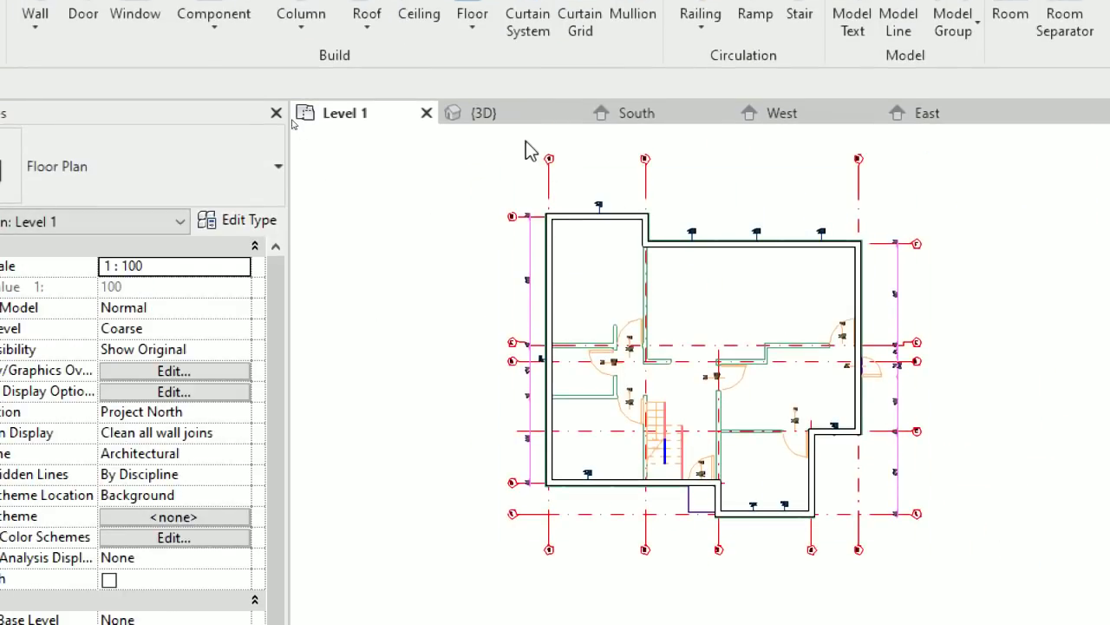
left_click(503, 113)
scroll(877, 464, "down", 3)
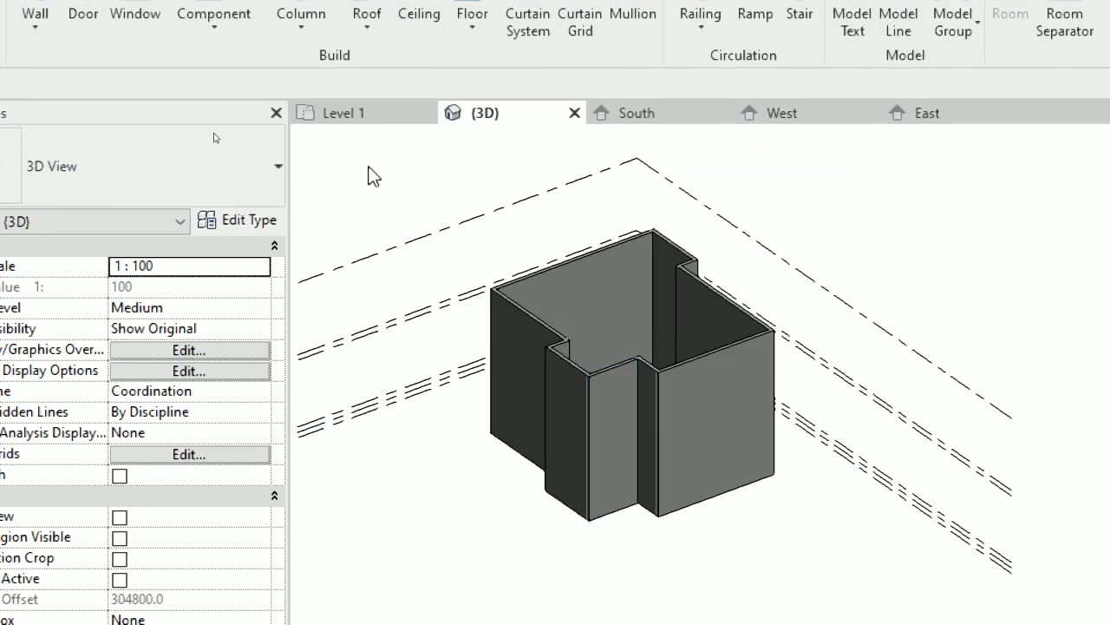
left_click_drag(371, 171, 879, 615)
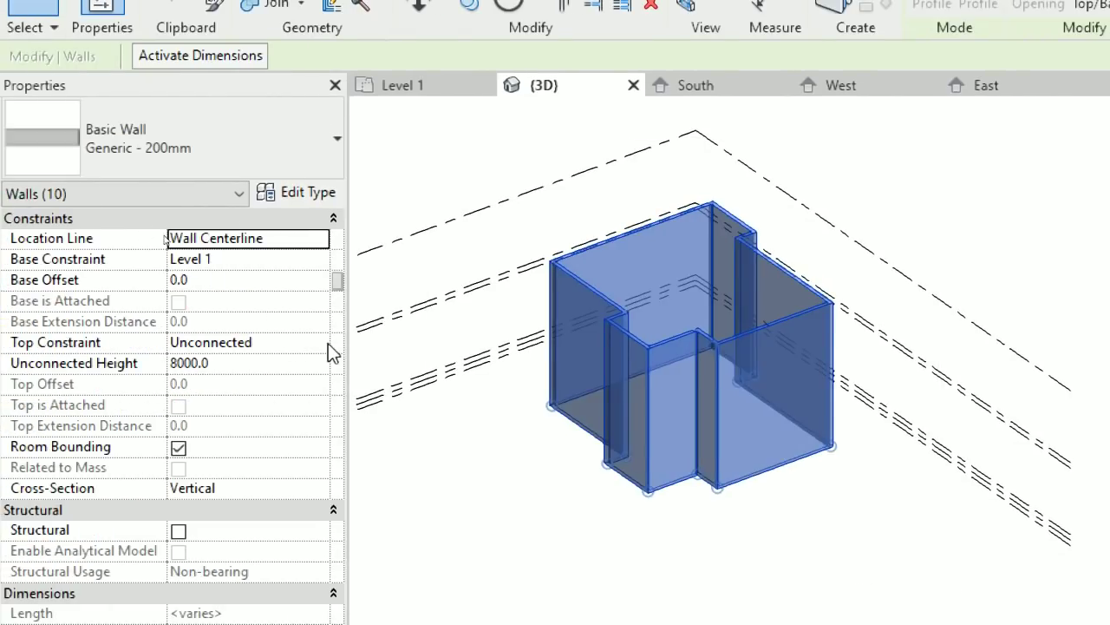
left_click(260, 341)
left_click(280, 465)
left_click(734, 442)
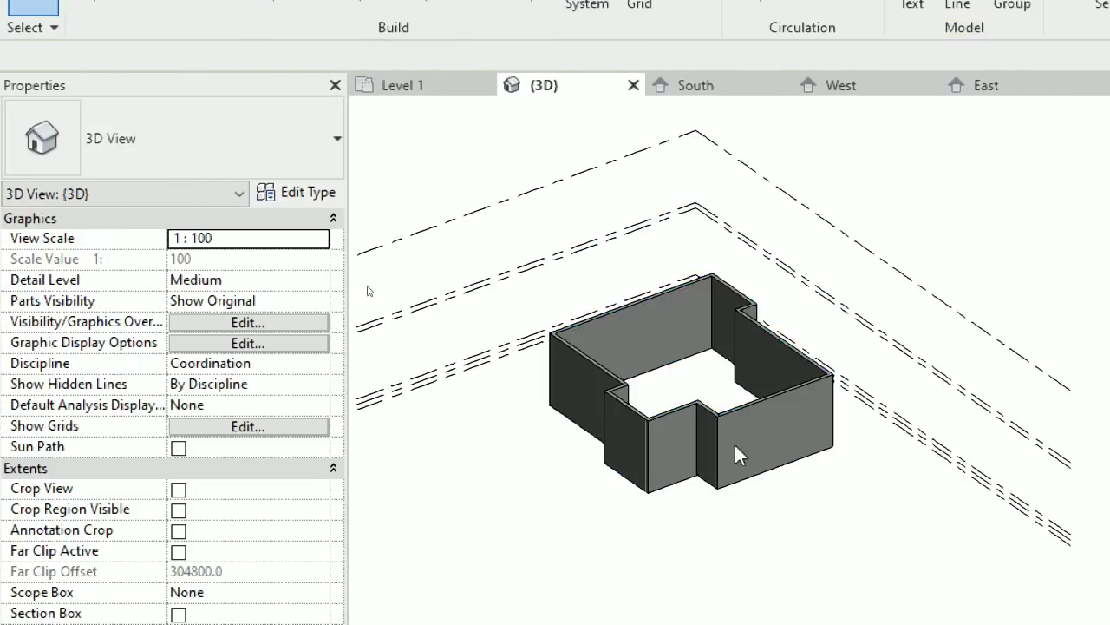
Step: Examine the exterior walls and their height against the levels from several angles in 3D
mouse_move(734, 442)
middle_mouse_down("shift")
mouse_move(908, 429)
mouse_move(1003, 443)
mouse_move(717, 451)
middle_mouse_up("shift")
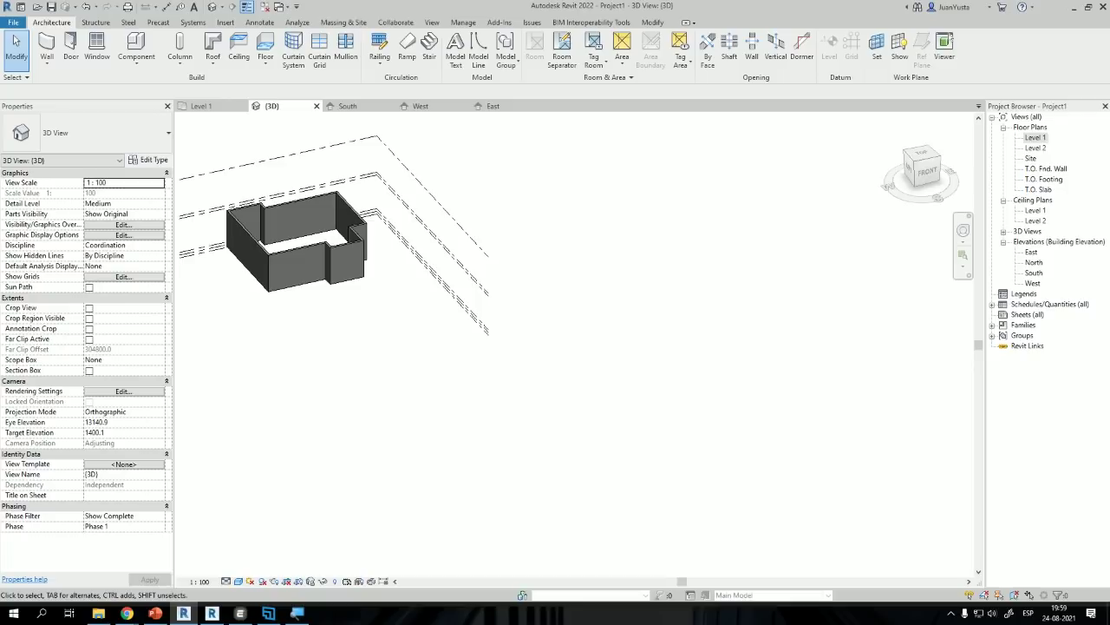
middle_click_drag(666, 353, 830, 376)
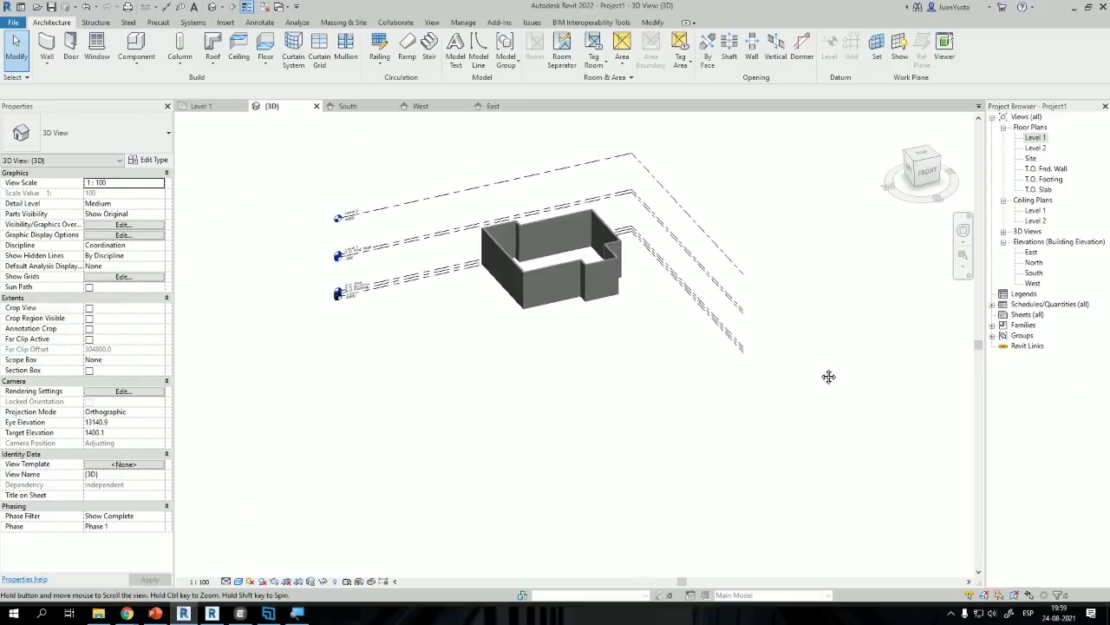
scroll(539, 283, "up", 3)
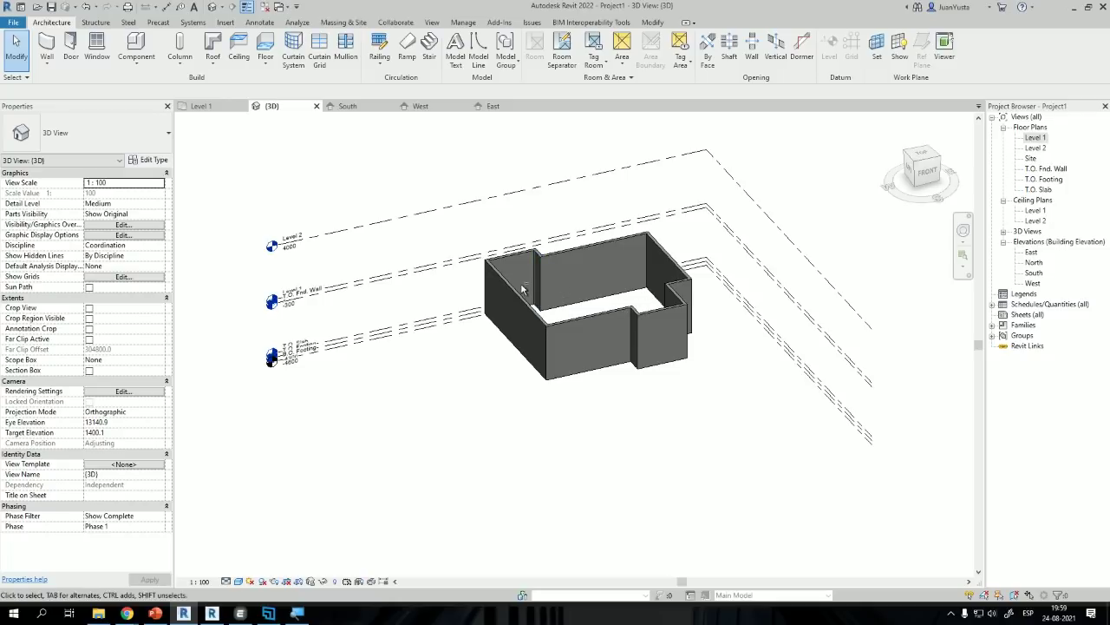
middle_click_drag(522, 289, 573, 416, "shift")
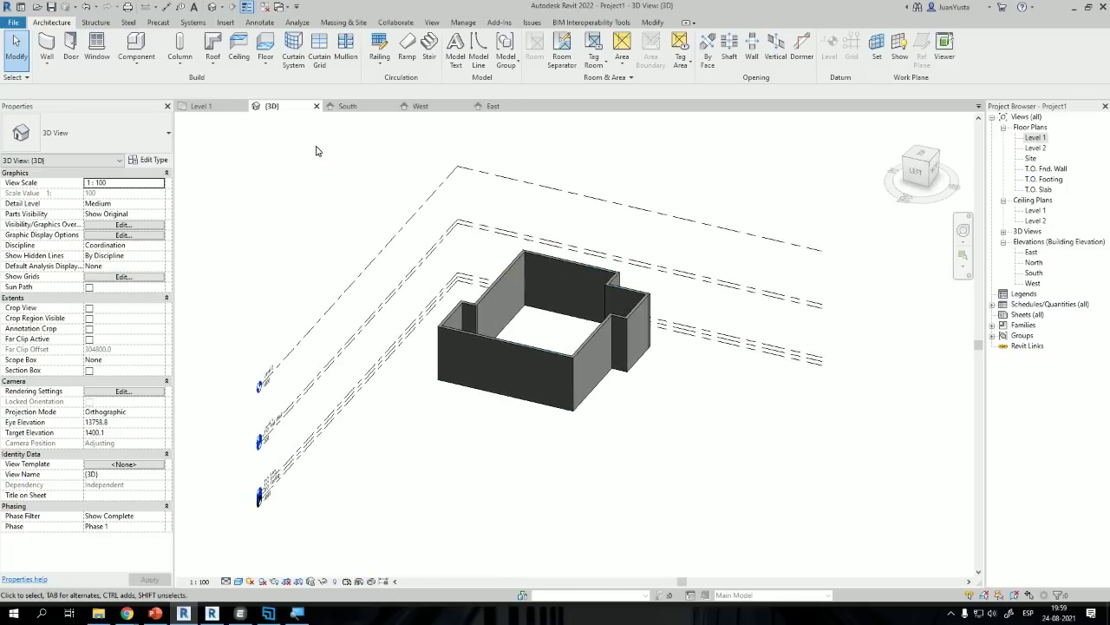
middle_click_drag(657, 295, 633, 322, "shift")
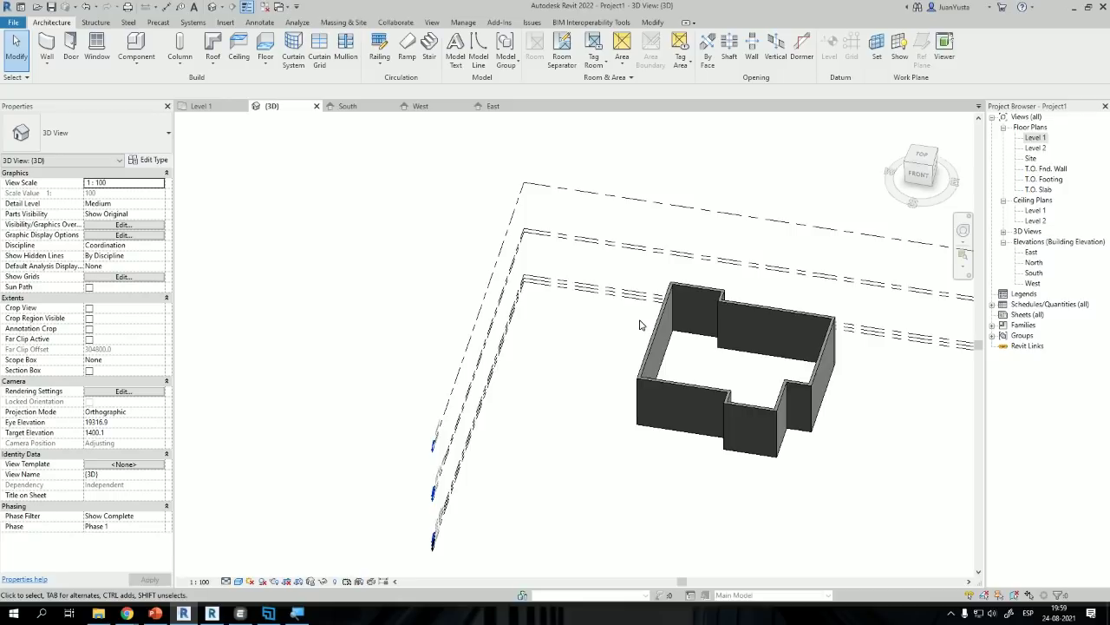
Step: Switch to Revit 2020 from the desktop and open the recent structural model EQ06-2020-E
left_click(1063, 9)
left_click(1046, 11)
left_click(1047, 11)
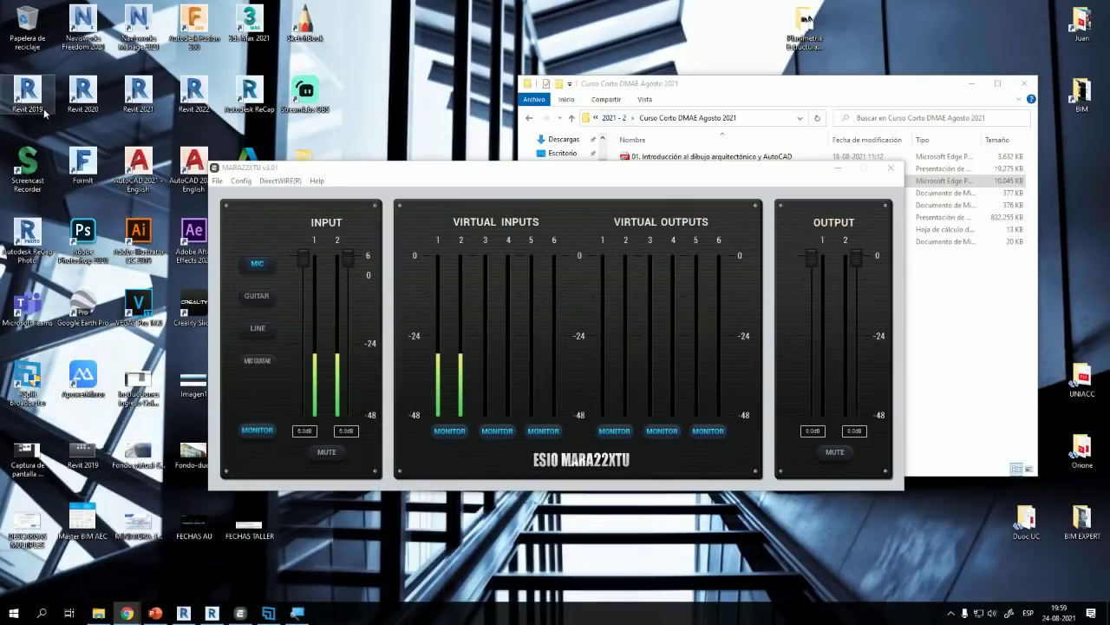
double_click(83, 93)
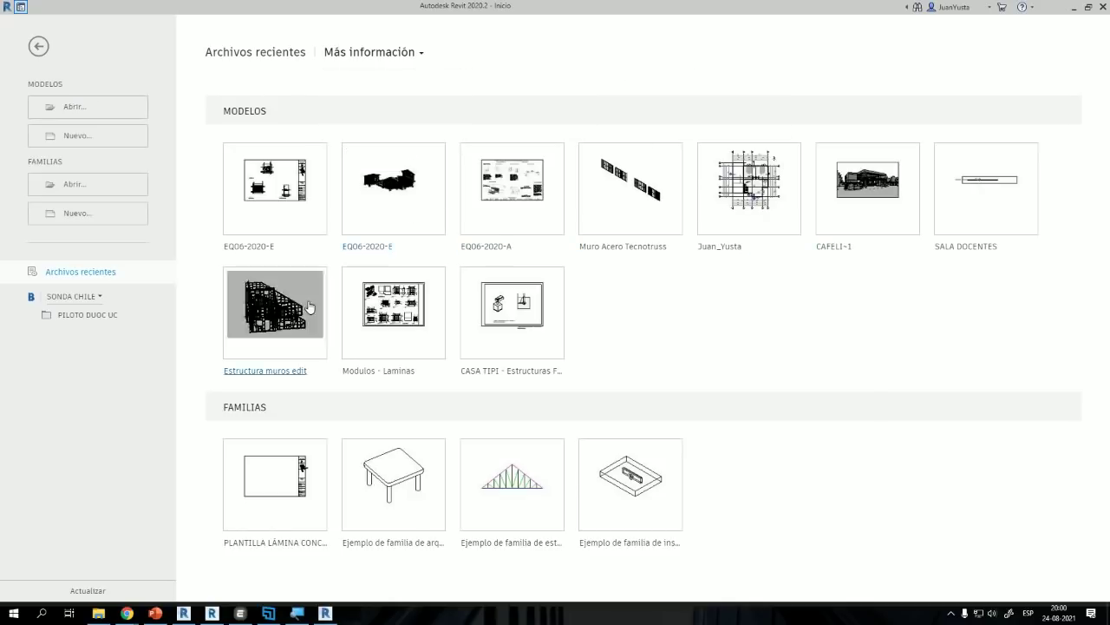
left_click(403, 184)
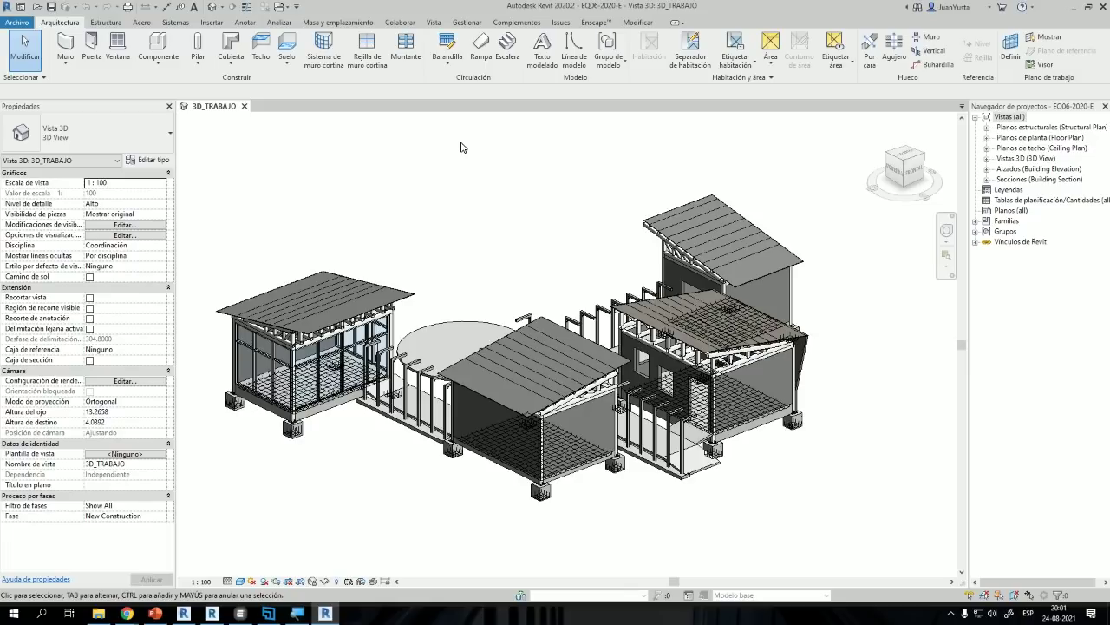
Step: Examine the roof trusses and framing of the structural model, selecting the horizontal beam under a roof truss
middle_click_drag(766, 395, 578, 471, "shift")
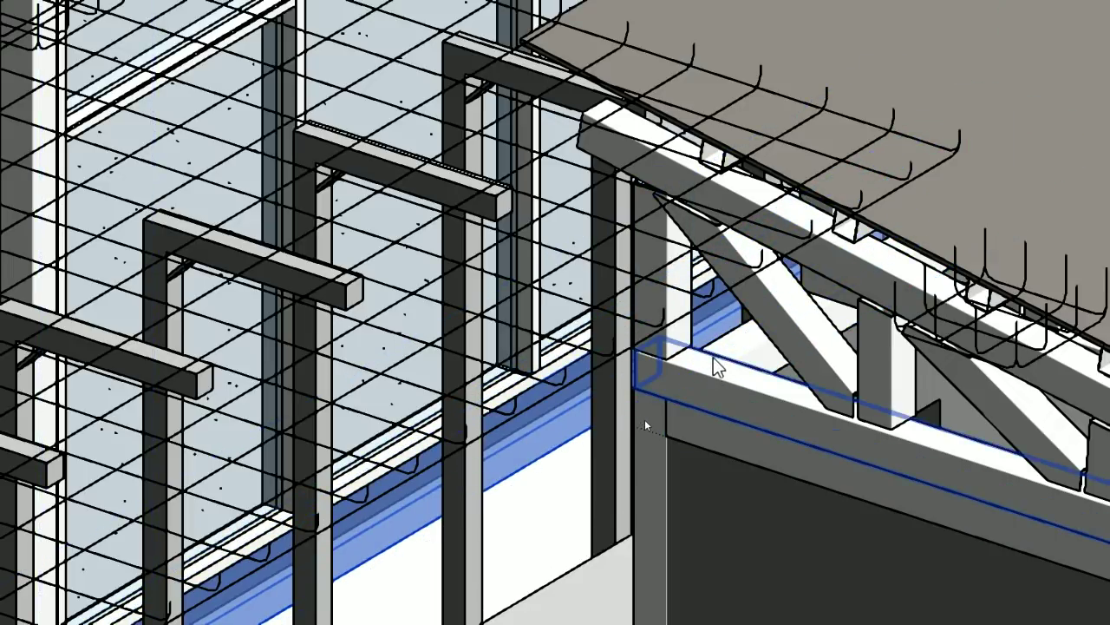
left_click(715, 357)
scroll(715, 357, "down", 3)
middle_click_drag(699, 357, 740, 431, "shift")
scroll(743, 442, "up", 4)
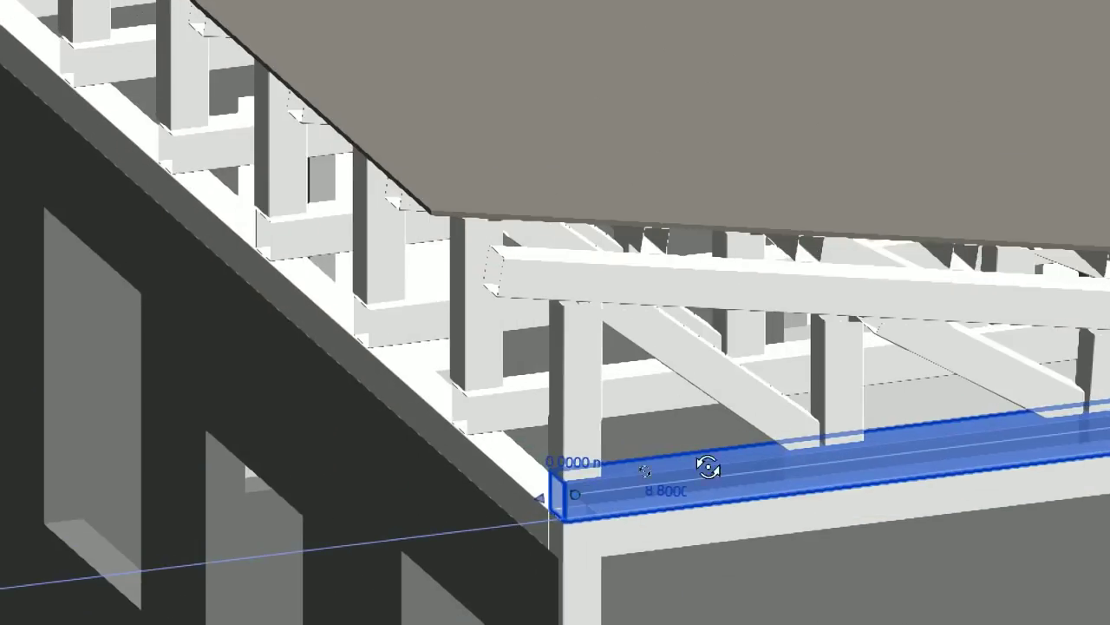
scroll(700, 430, "down", 4)
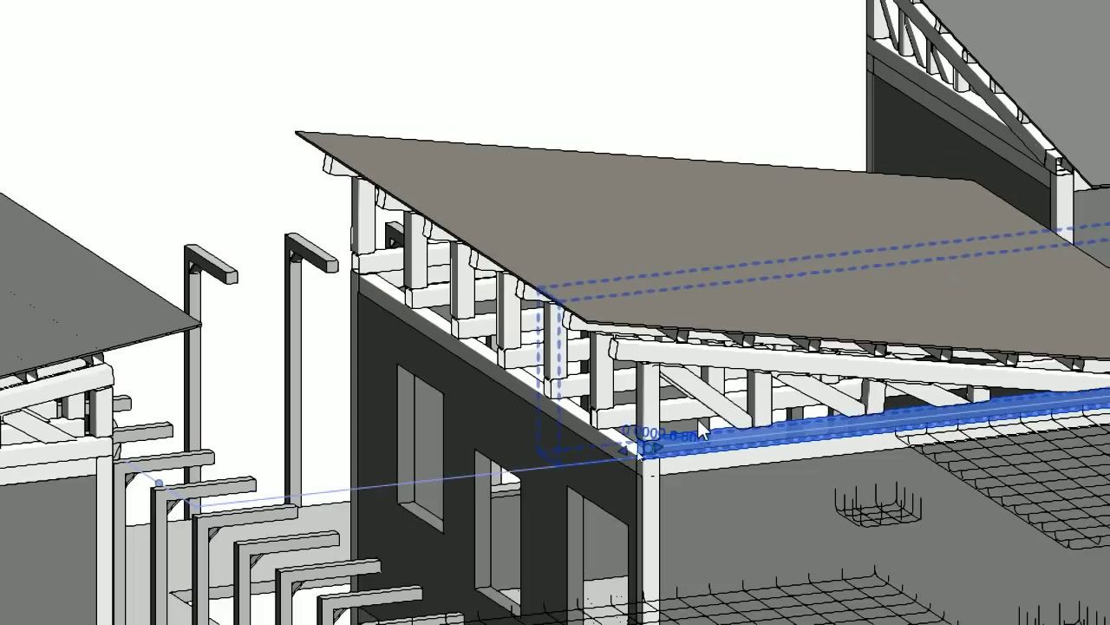
scroll(701, 432, "up", 2)
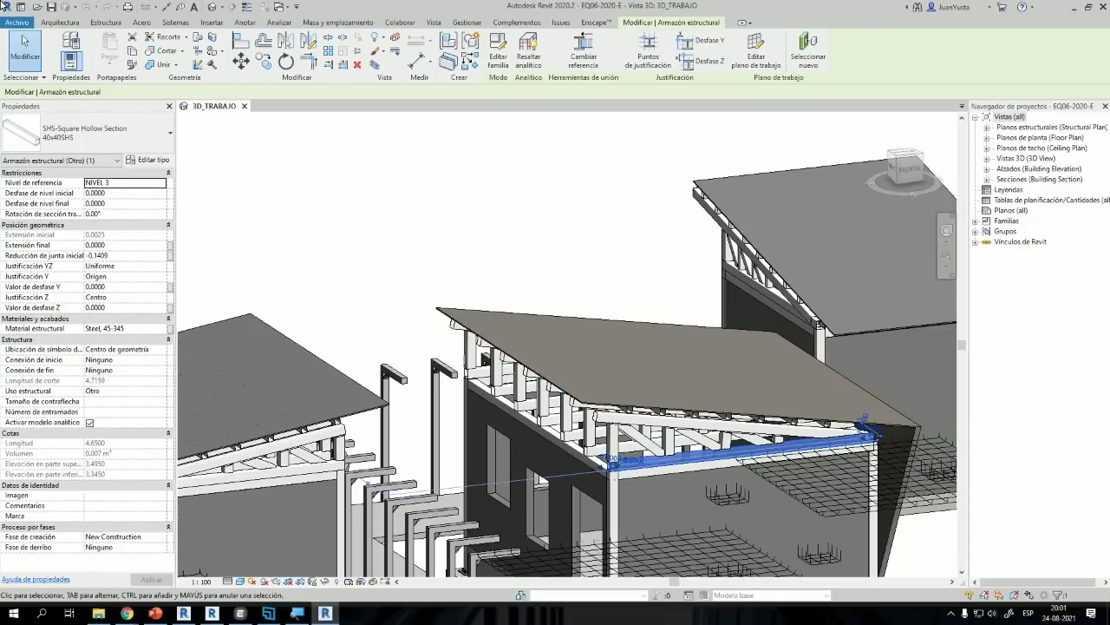
Step: Open the sample project rme_basic_sample_project.rvt from the Samples folder
left_click(18, 23)
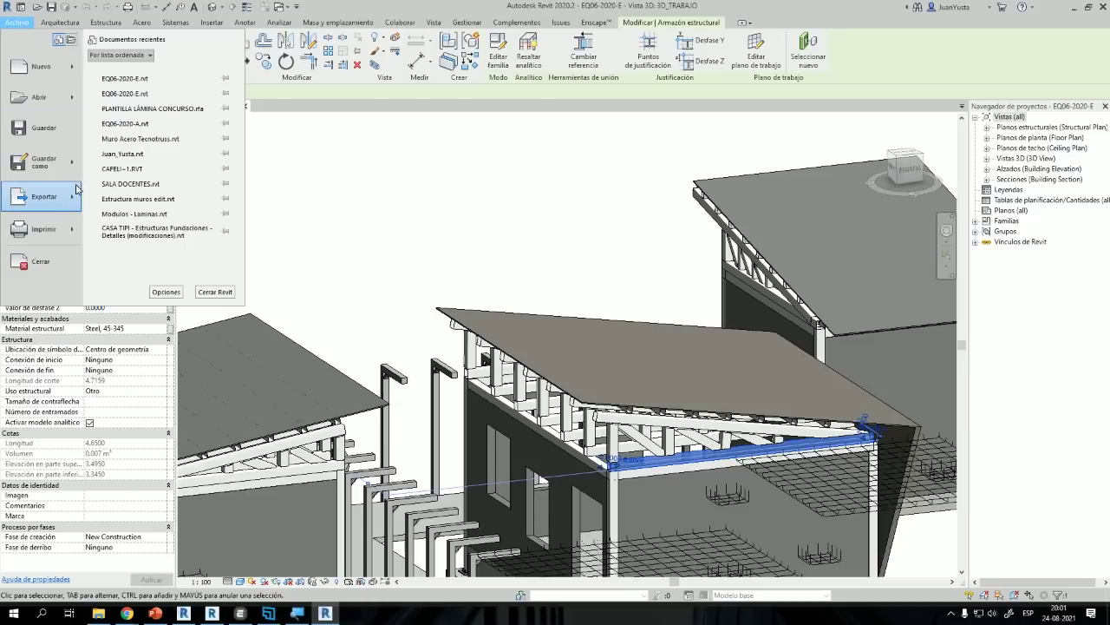
mouse_move(76, 200)
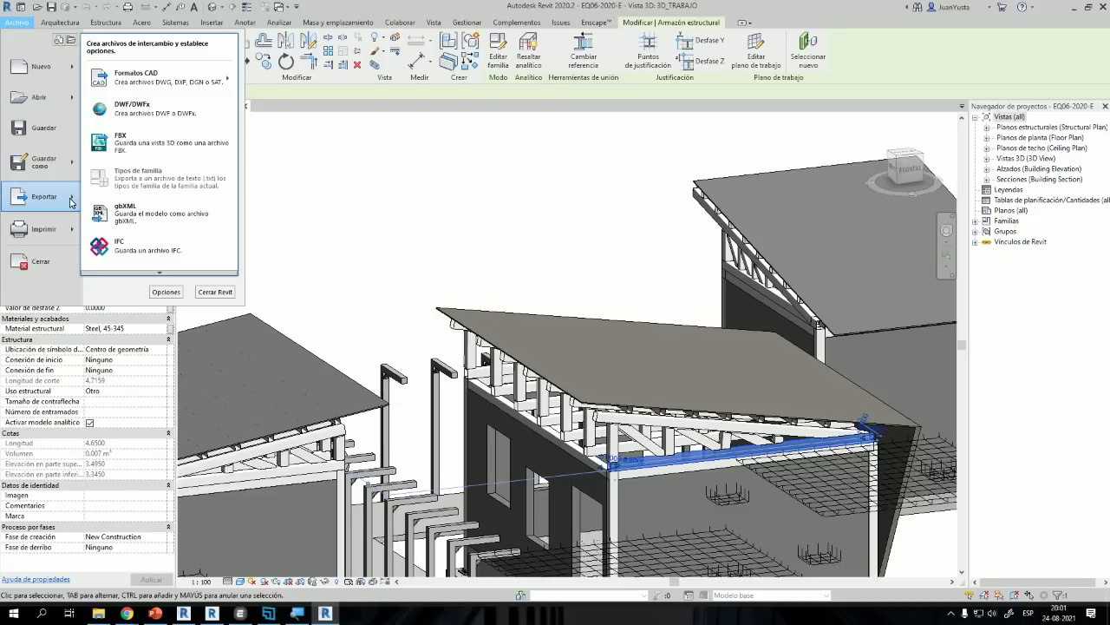
mouse_move(72, 99)
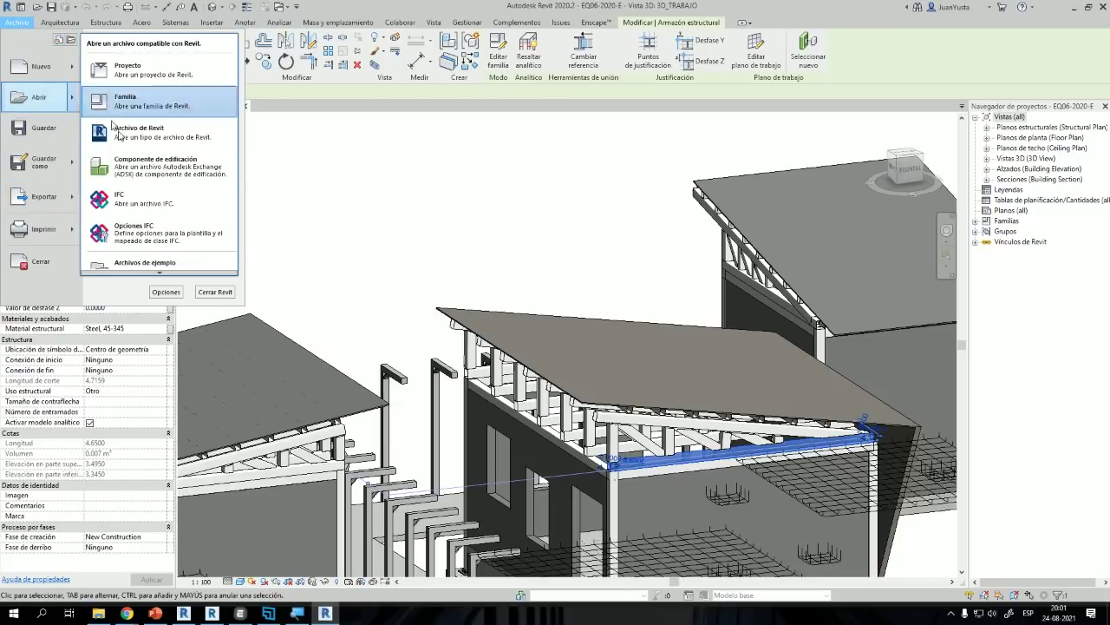
left_click(167, 259)
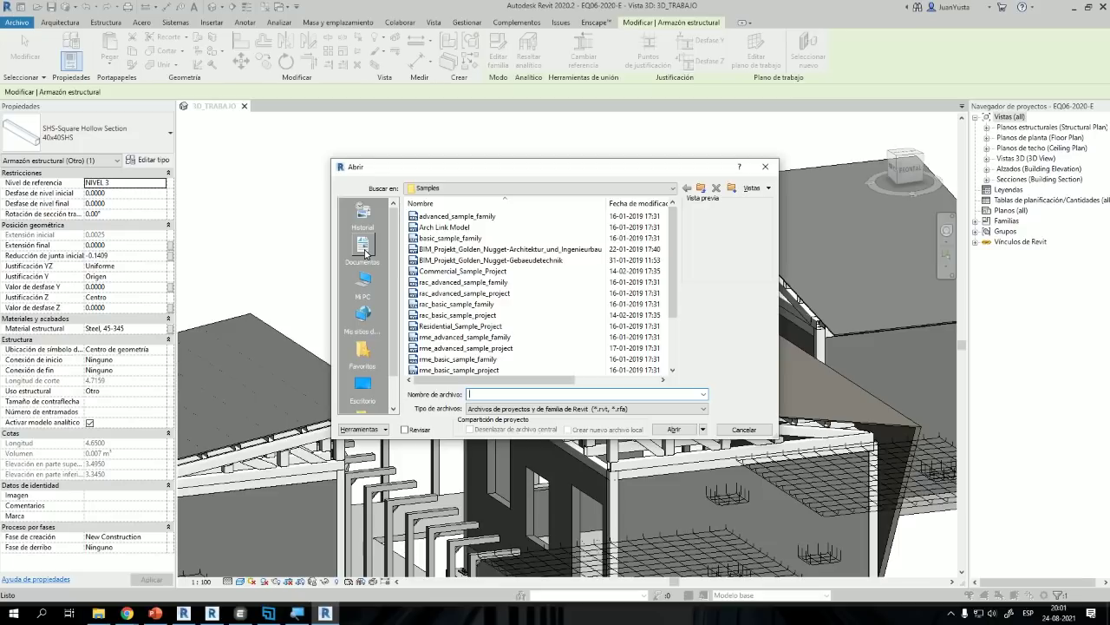
left_click(487, 360)
key("Down")
key("Down")
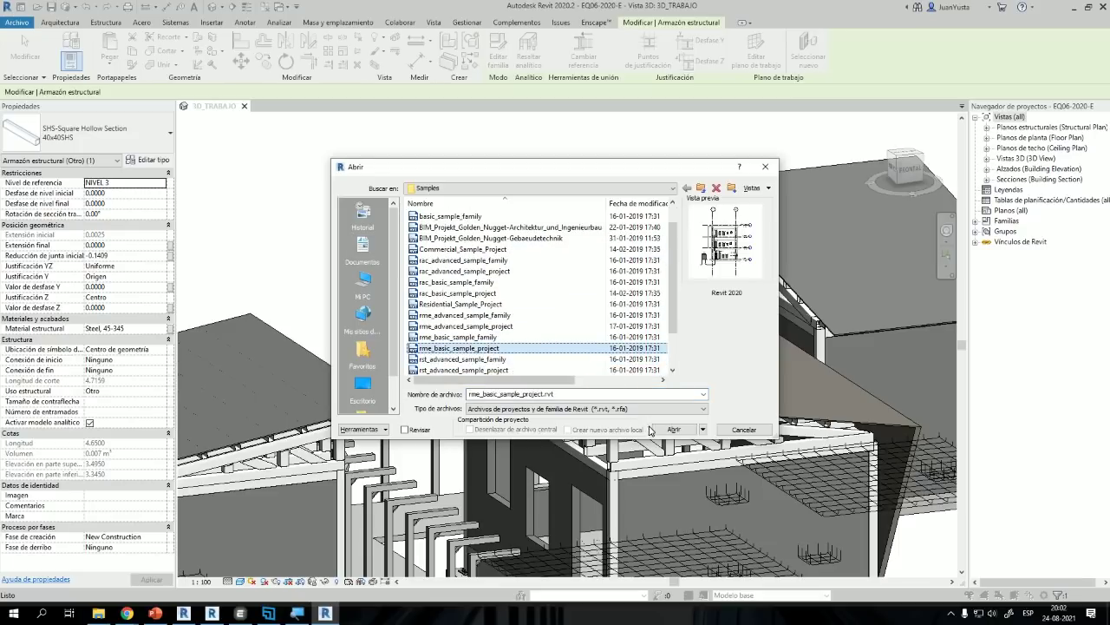
left_click(673, 429)
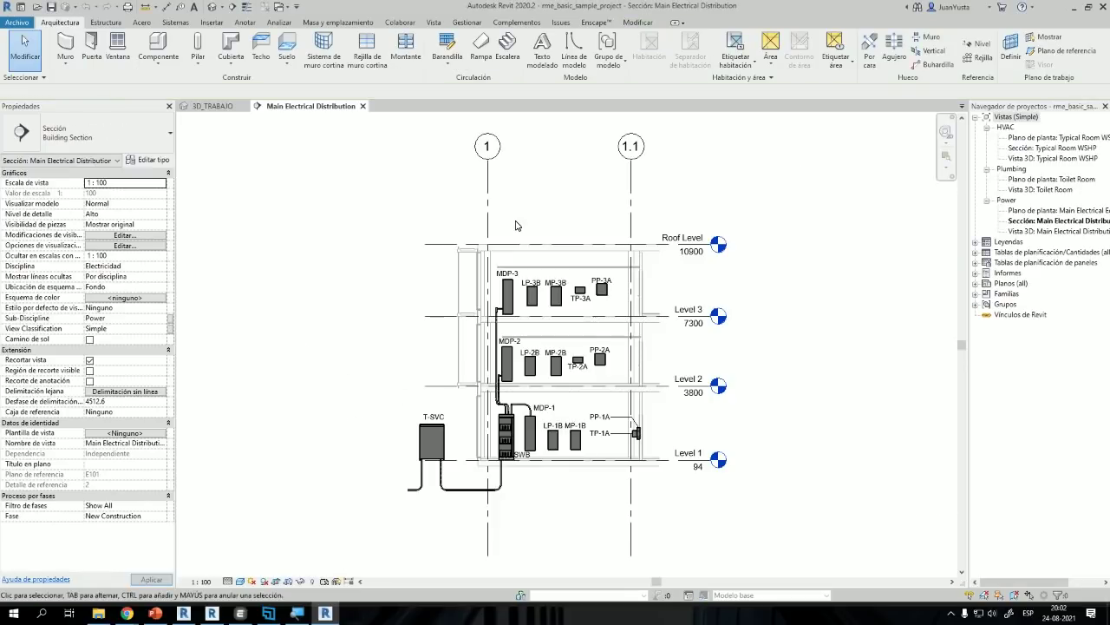
Step: Open the sample project's default 3D view and set its visual style to Sombreado (shaded)
left_click(217, 7)
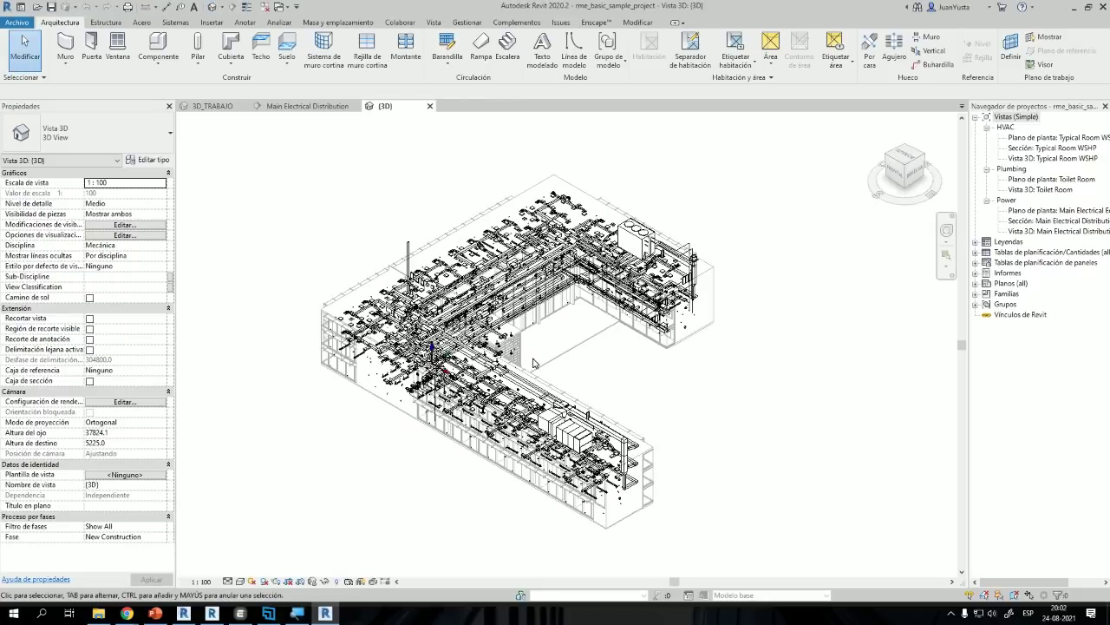
middle_click_drag(590, 369, 540, 367, "shift")
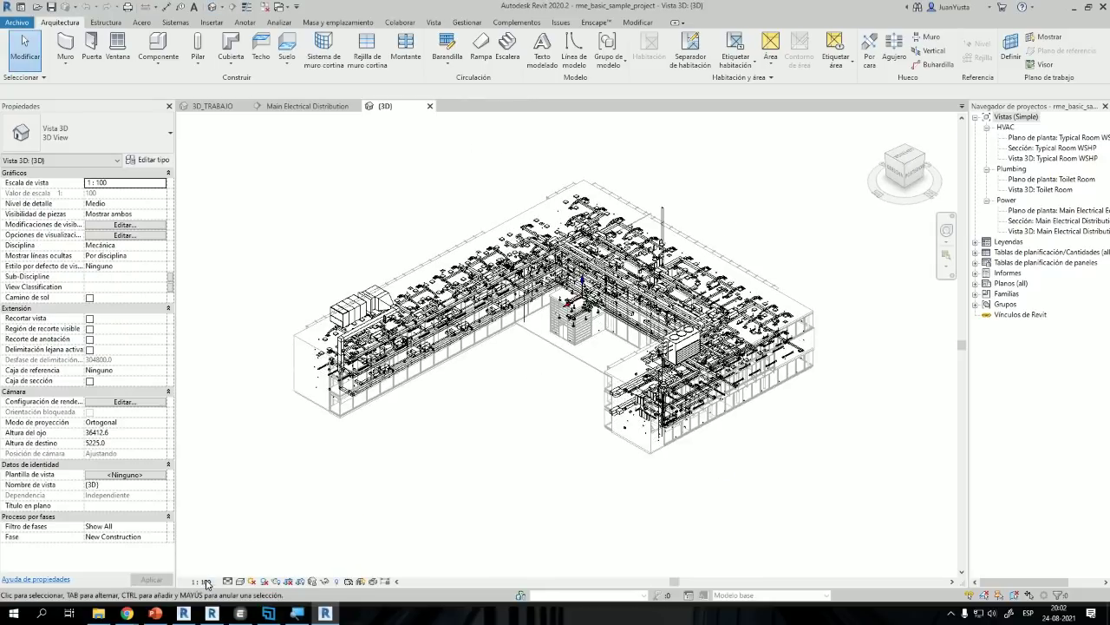
left_click(232, 584)
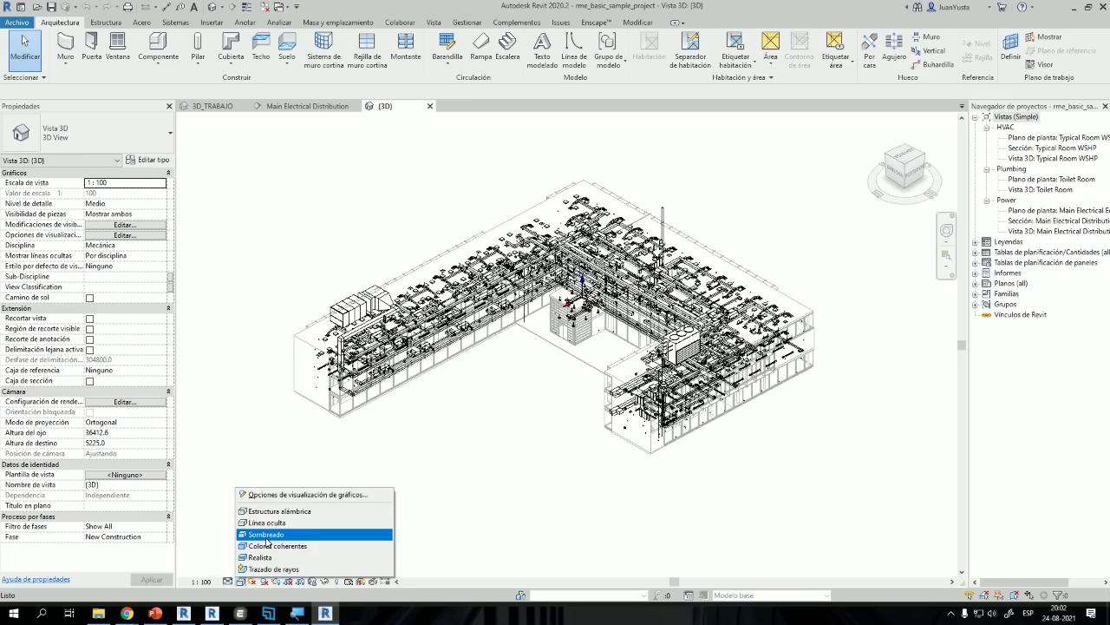
left_click(267, 535)
Step: Inspect the ductwork up close, selecting a rectangular supply duct and a supply air diffuser to view their properties
scroll(400, 282, "up", 5)
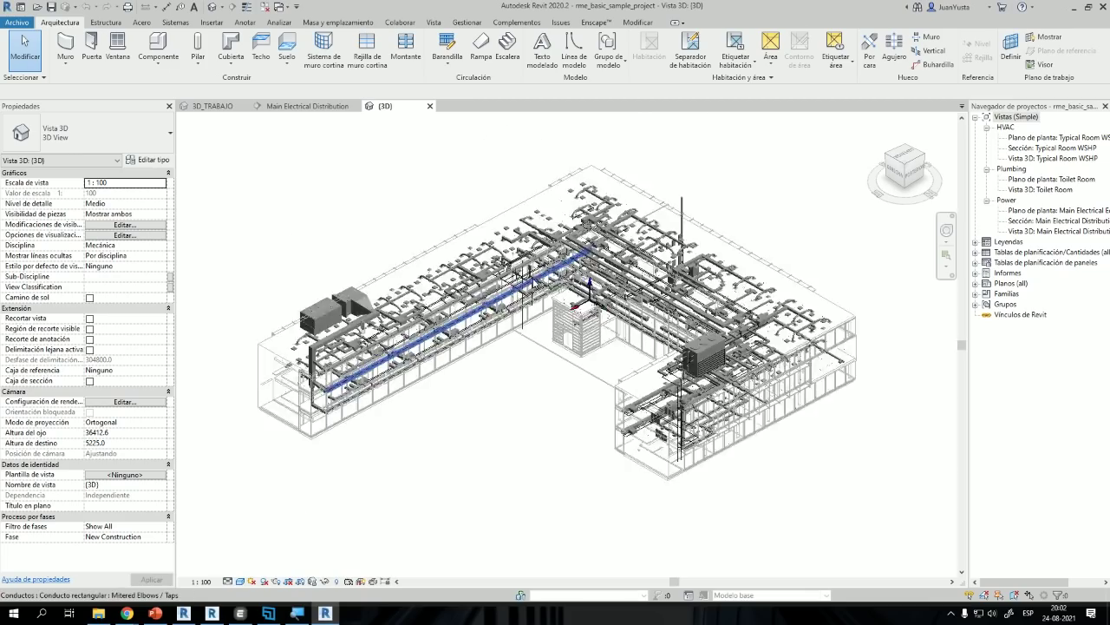
scroll(399, 282, "up", 5)
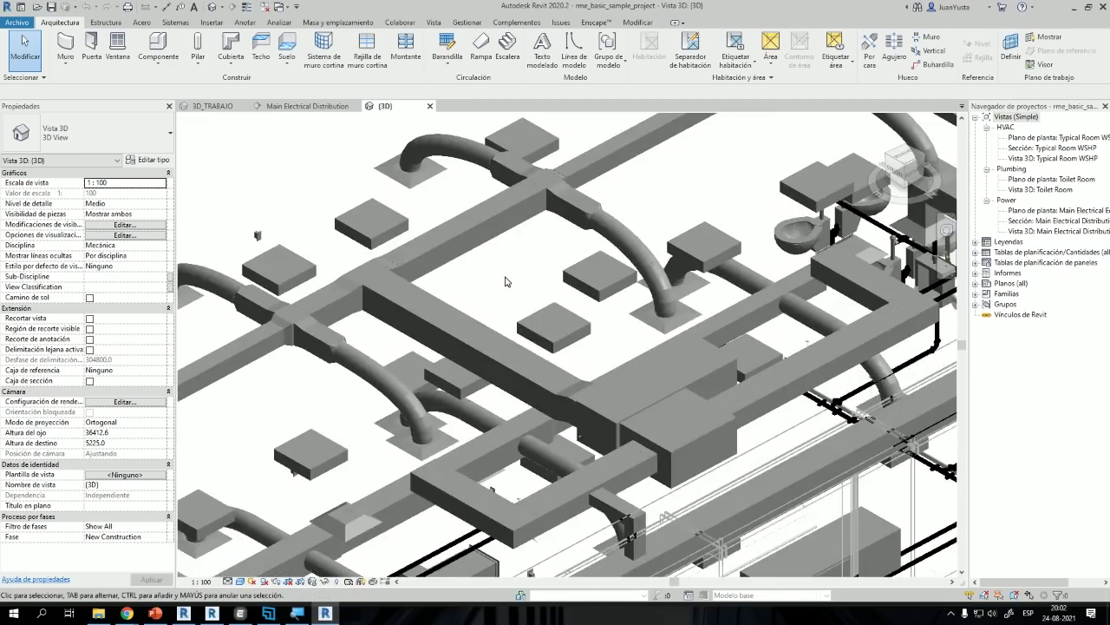
left_click(507, 227)
scroll(507, 227, "down", 2)
middle_click_drag(506, 227, 615, 290, "shift")
scroll(615, 290, "up", 8)
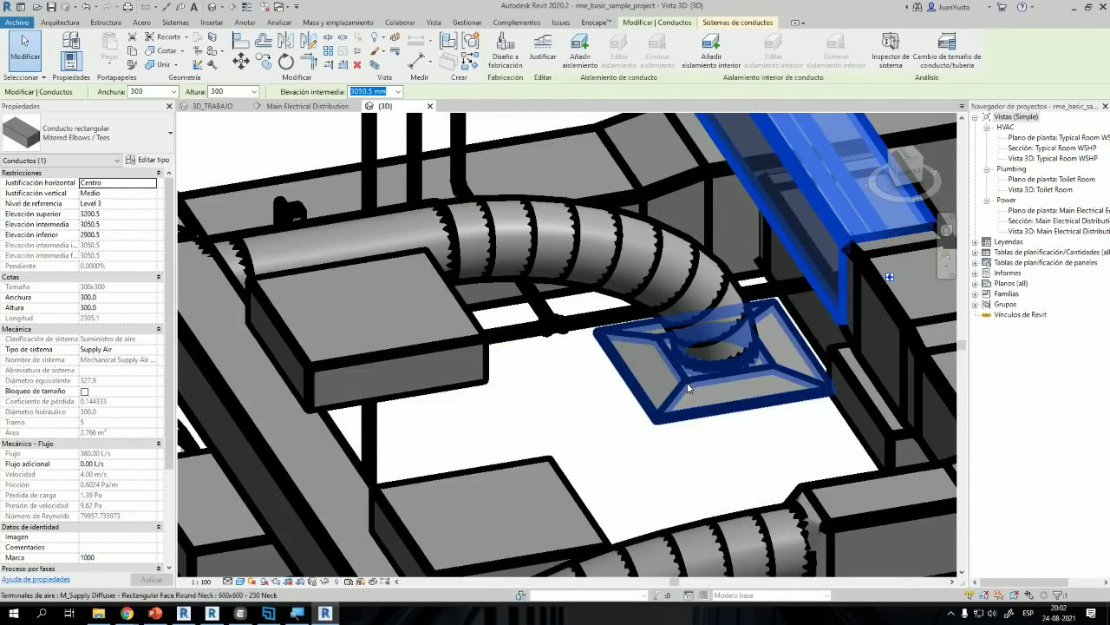
left_click(688, 388)
scroll(688, 388, "down", 3)
middle_click_drag(688, 388, 476, 379, "shift")
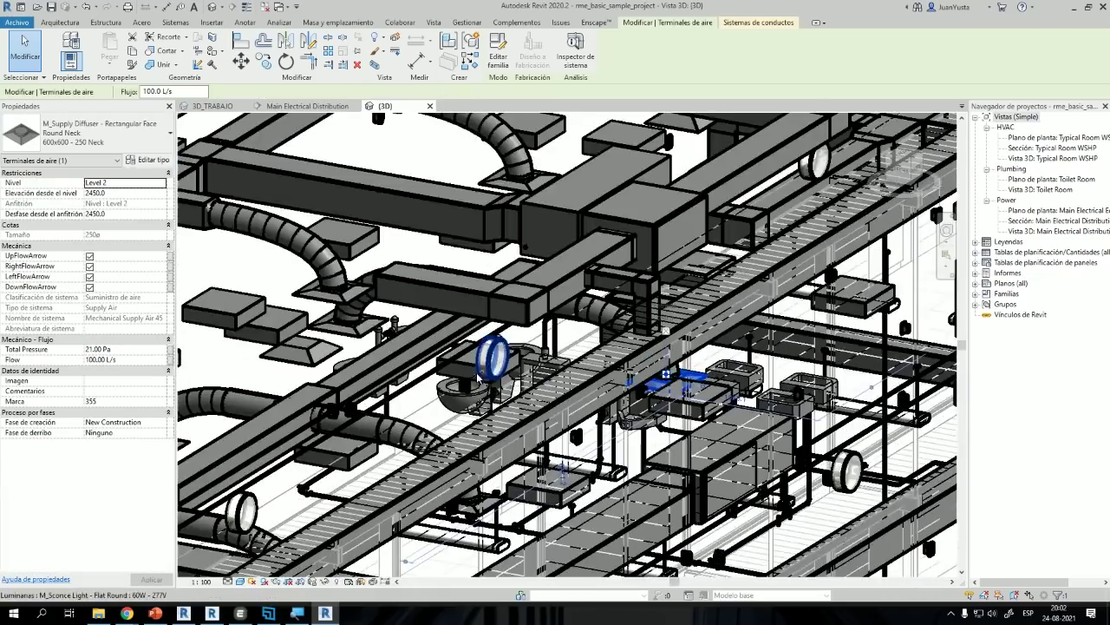
Step: Examine the ducts, pipes and rooftop equipment along the building's wing, and clear the diffuser selection
middle_click_drag(577, 341, 576, 312, "shift")
scroll(544, 367, "down", 3)
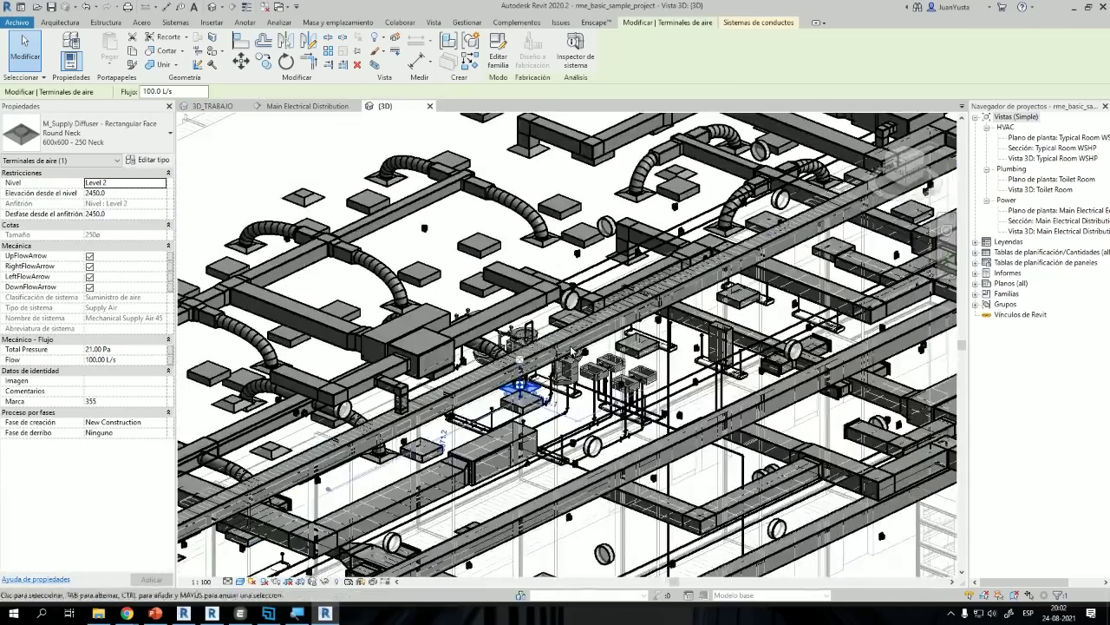
scroll(580, 306, "up", 2)
scroll(580, 306, "up", 3)
scroll(565, 310, "down", 5)
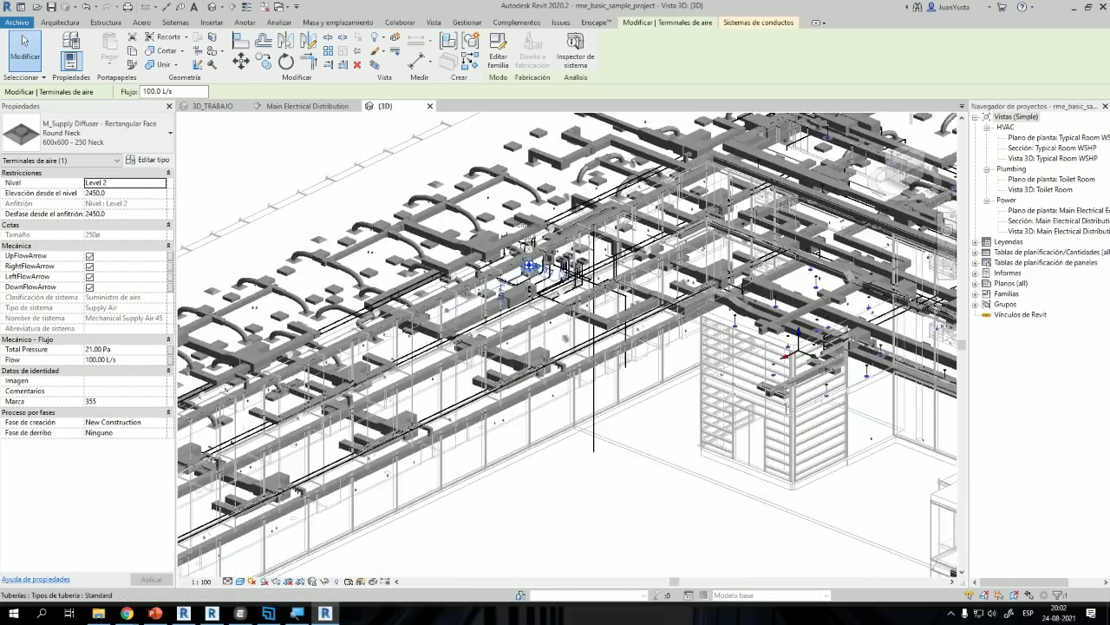
middle_click_drag(564, 347, 893, 223)
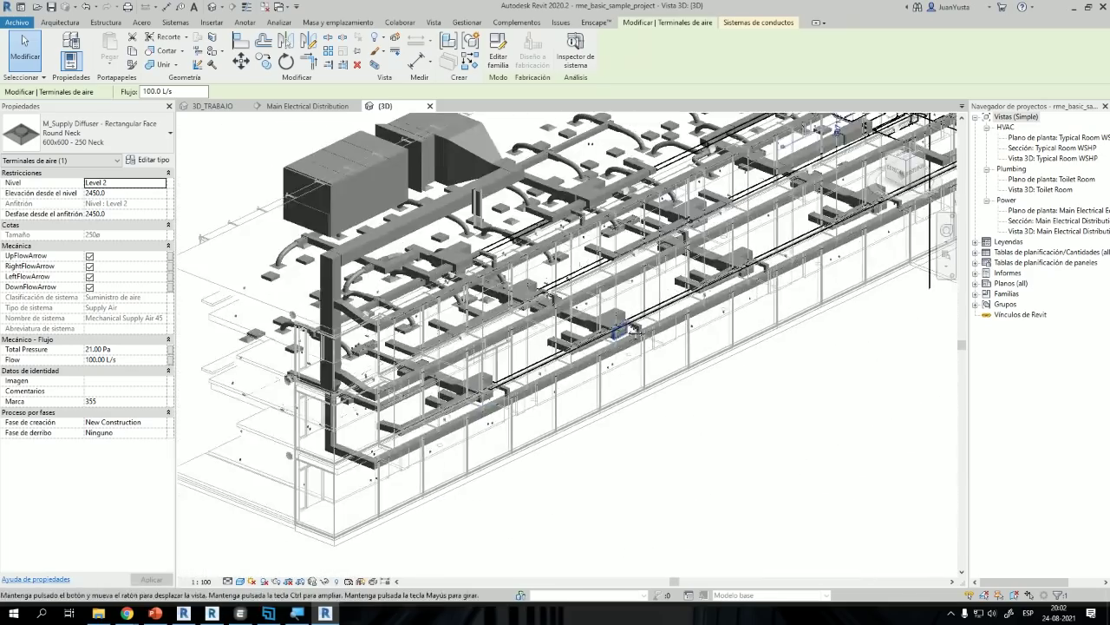
middle_click_drag(460, 384, 510, 387)
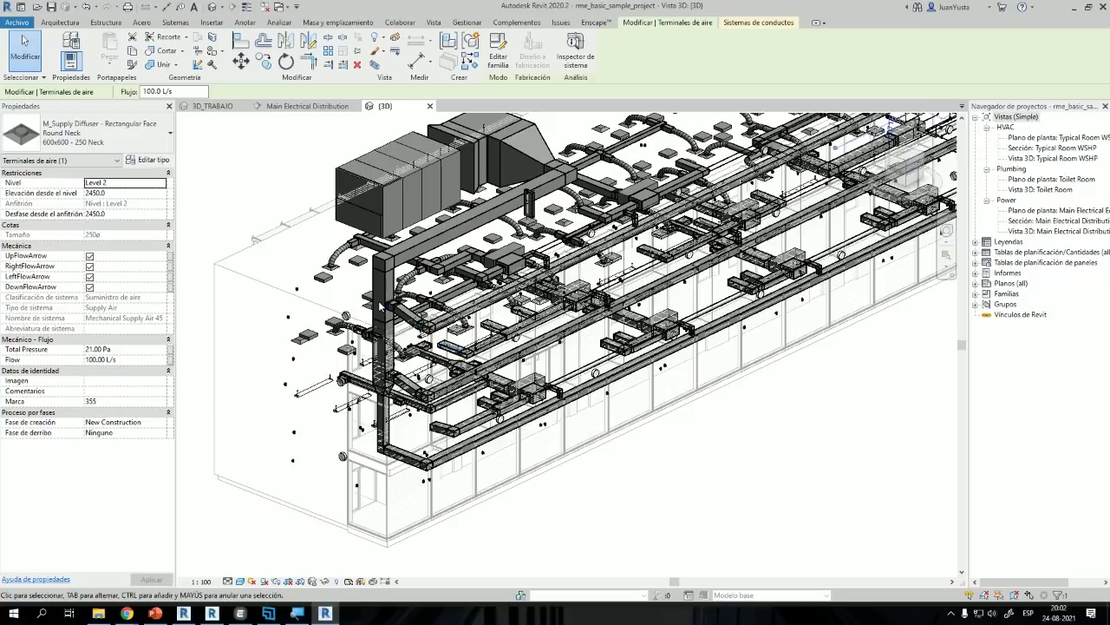
key("Escape")
scroll(382, 305, "up", 4)
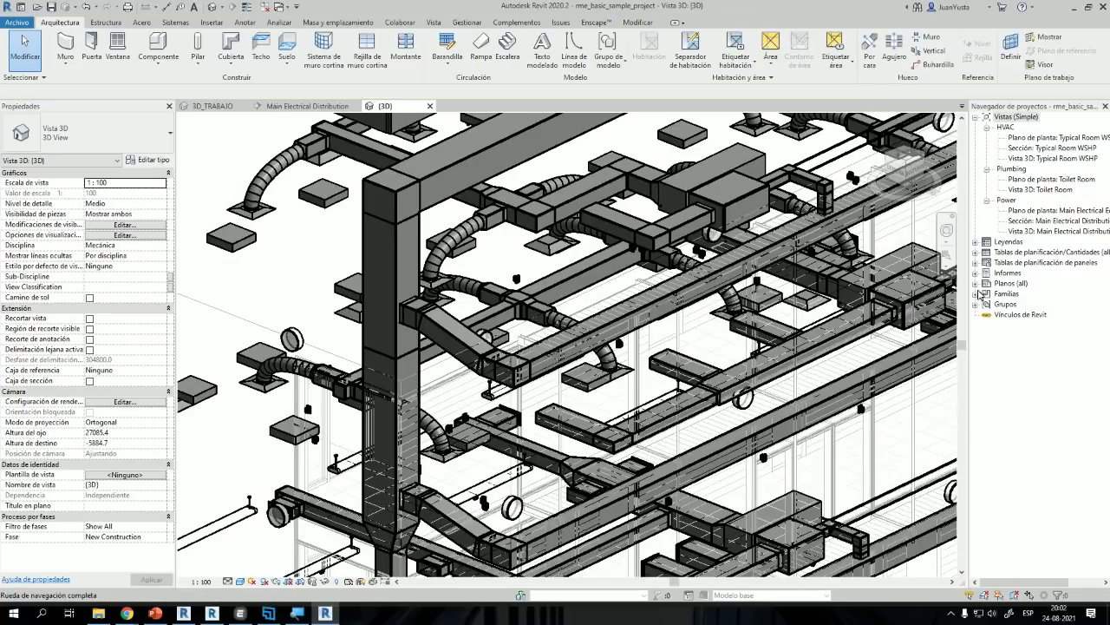
Step: Open the sheet E101 - Electrical Power Riser Diagram from the project's sheet list
left_click(976, 284)
left_click(1036, 294)
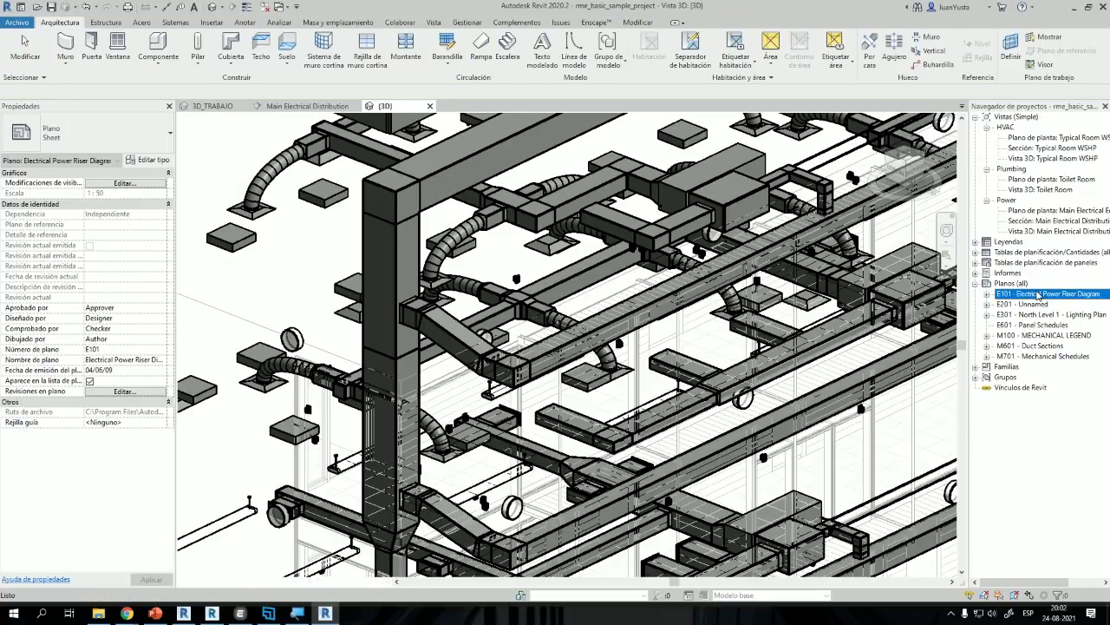
double_click(1039, 295)
Step: Examine the riser diagram's panels, feeders and grounding symbol, from the T-SVC and SWB equipment up to the third-level panels
scroll(377, 448, "up", 6)
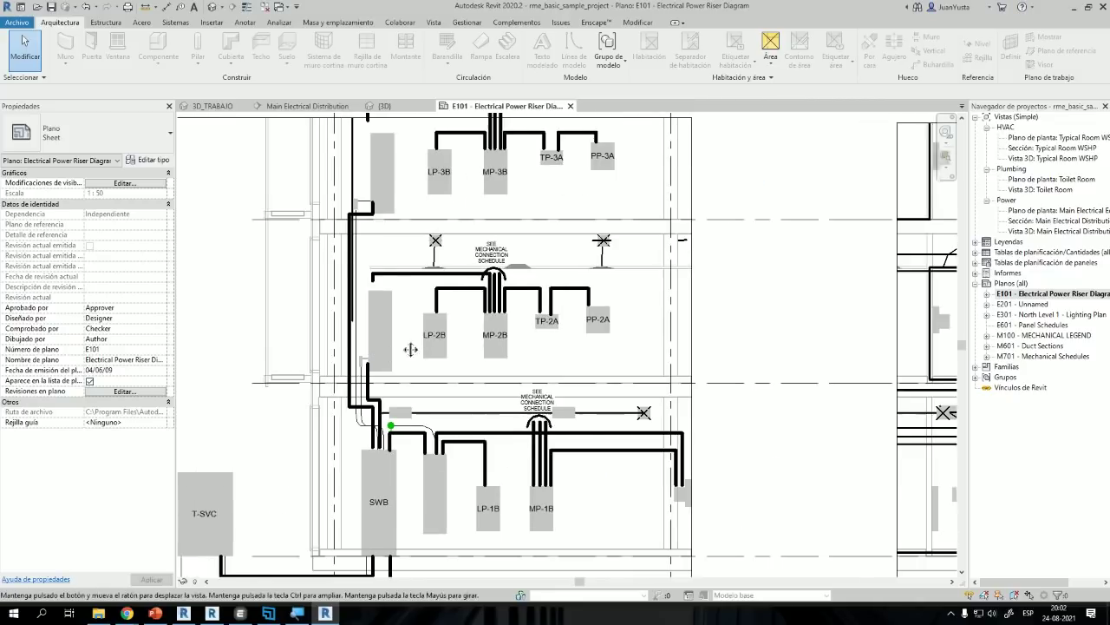
middle_click_drag(728, 353, 808, 287)
middle_click_drag(641, 406, 704, 294)
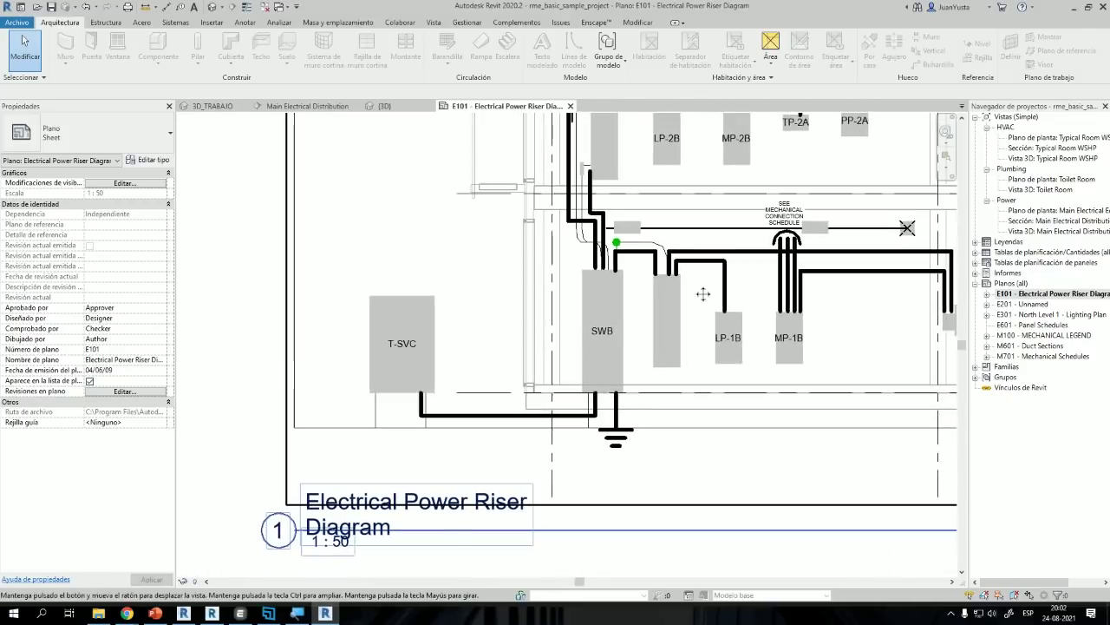
scroll(587, 438, "up", 4)
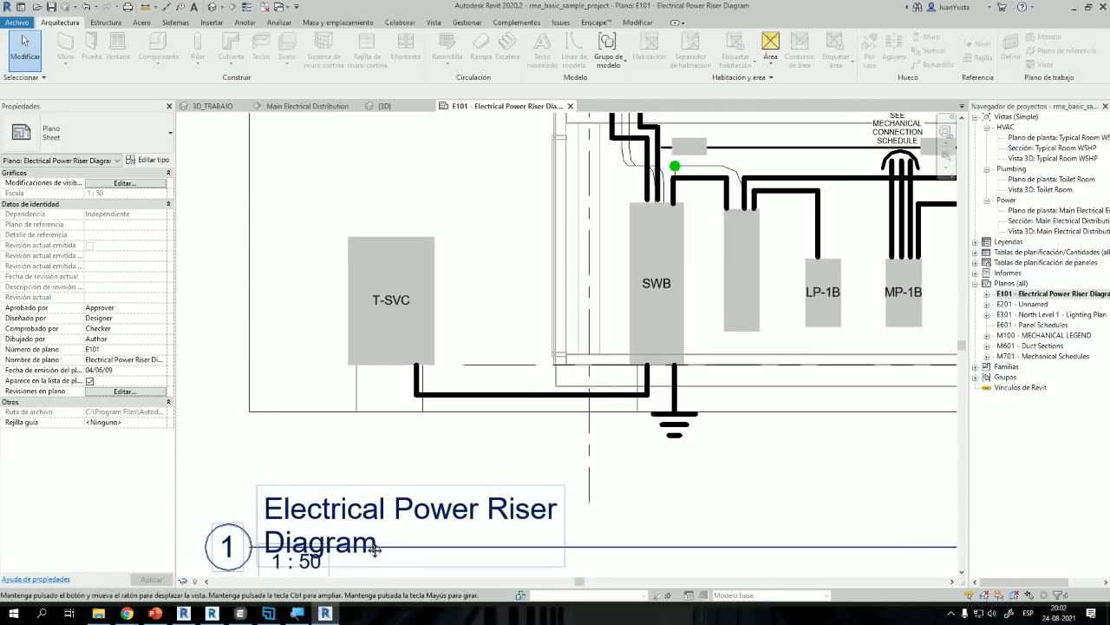
scroll(660, 421, "up", 3)
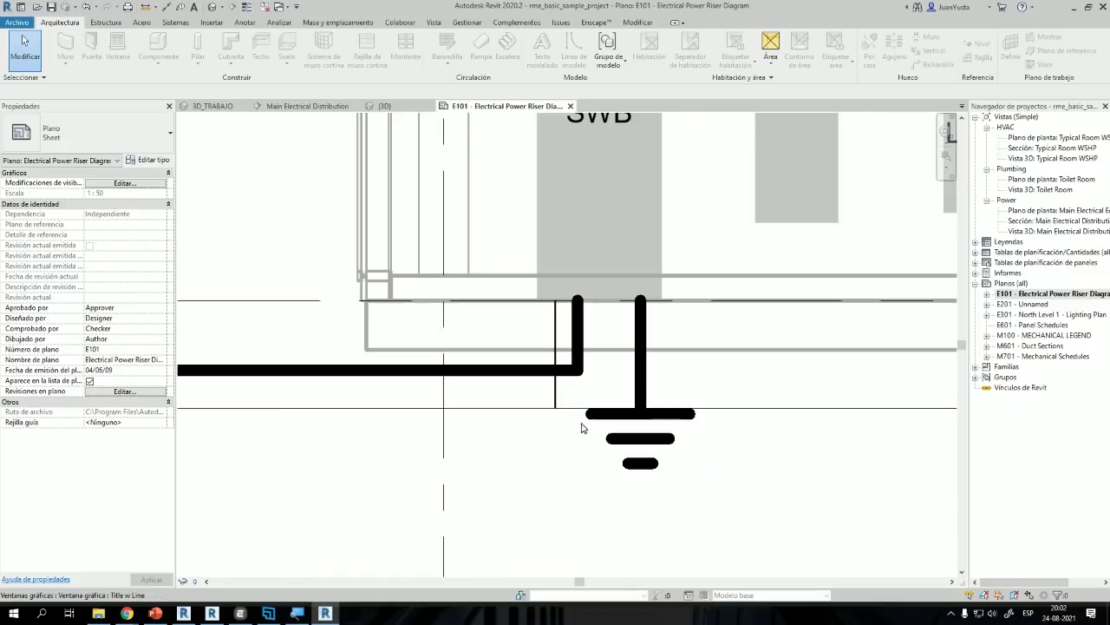
scroll(582, 424, "down", 5)
middle_click_drag(668, 252, 522, 418)
middle_click_drag(597, 293, 383, 409)
middle_click_drag(585, 149, 584, 287)
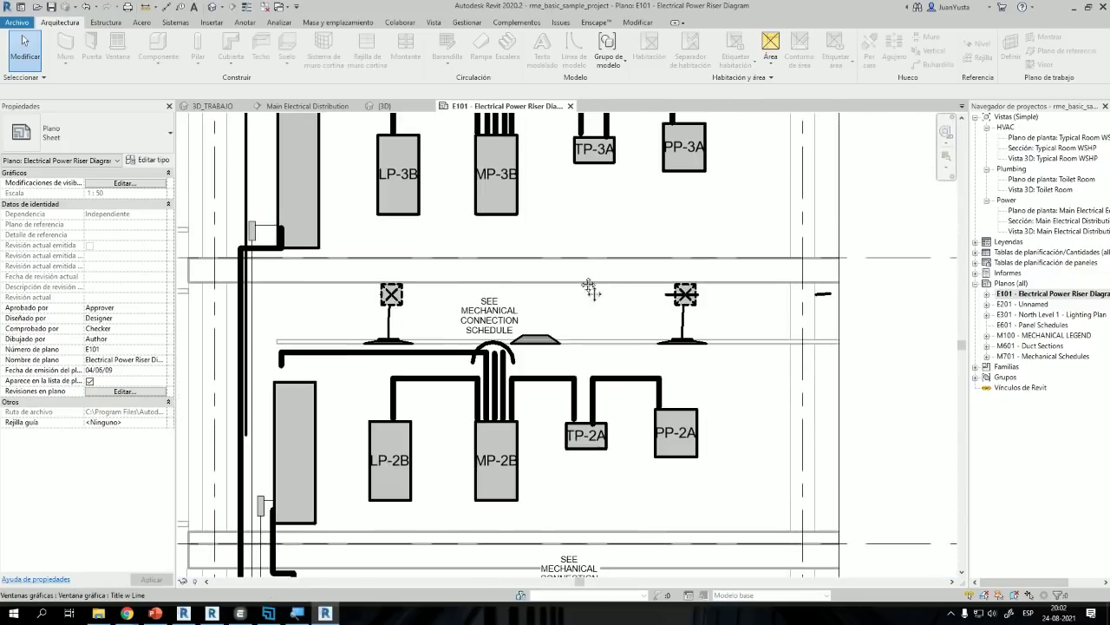
middle_click_drag(600, 194, 755, 398)
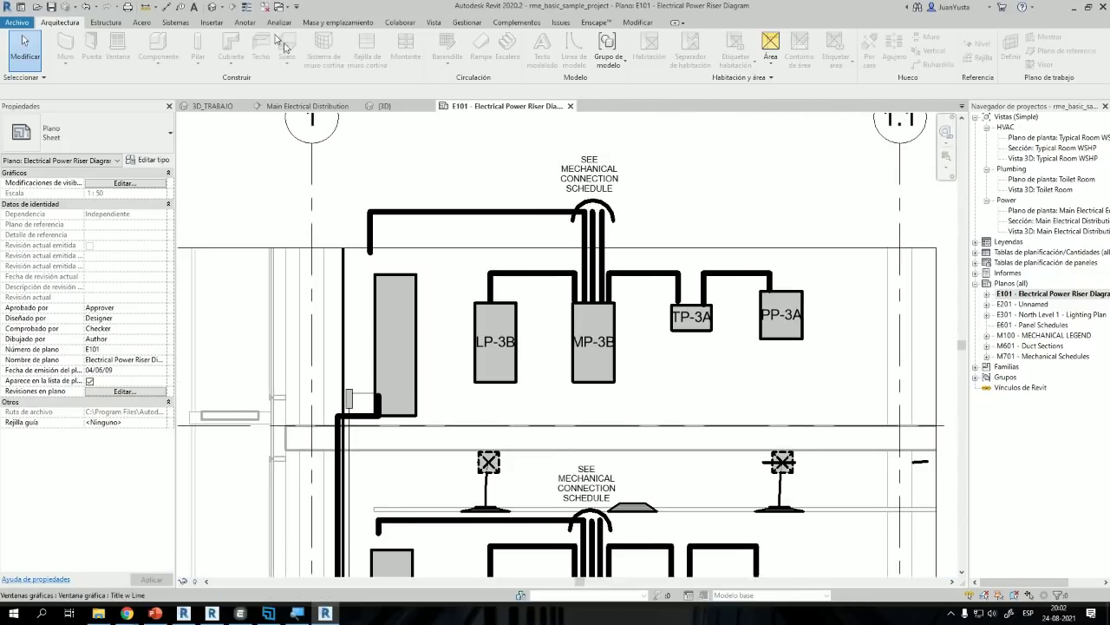
Step: Return to the default 3D view and examine the duct and equipment layout across the building's wings
left_click(210, 11)
scroll(564, 339, "down", 5)
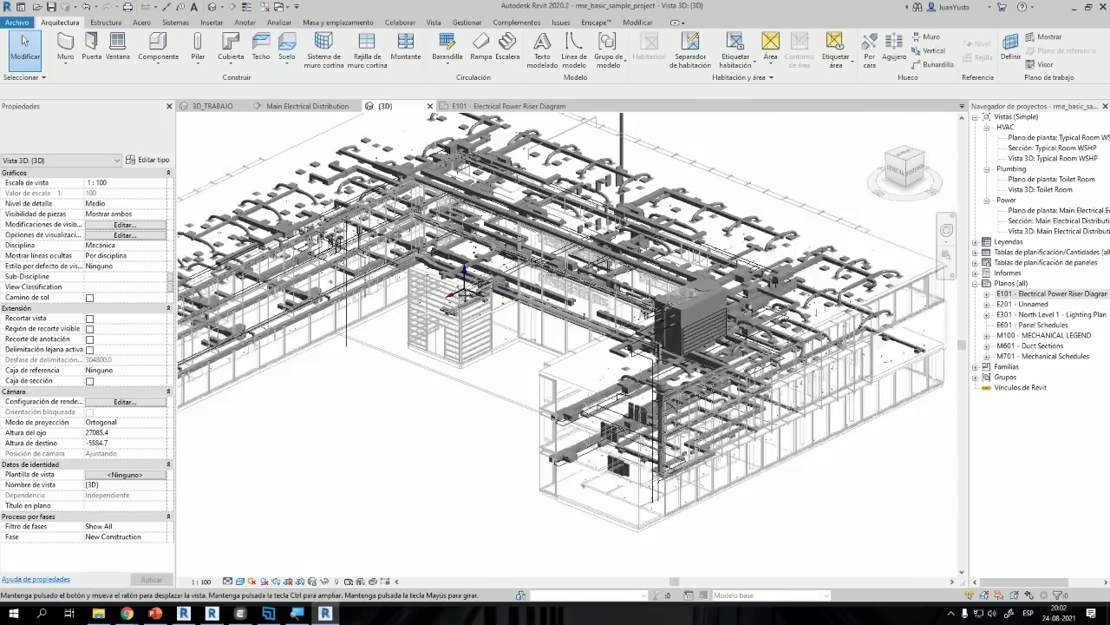
middle_click_drag(599, 347, 833, 347)
middle_click_drag(592, 231, 859, 293)
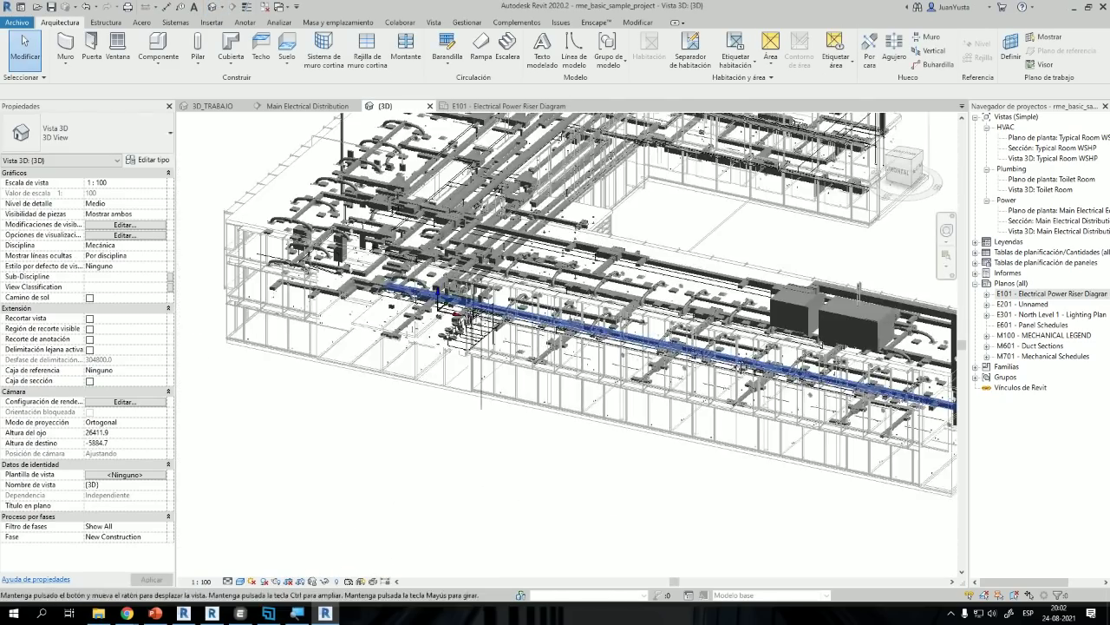
middle_click_drag(451, 252, 599, 282, "shift")
middle_click_drag(507, 218, 703, 345)
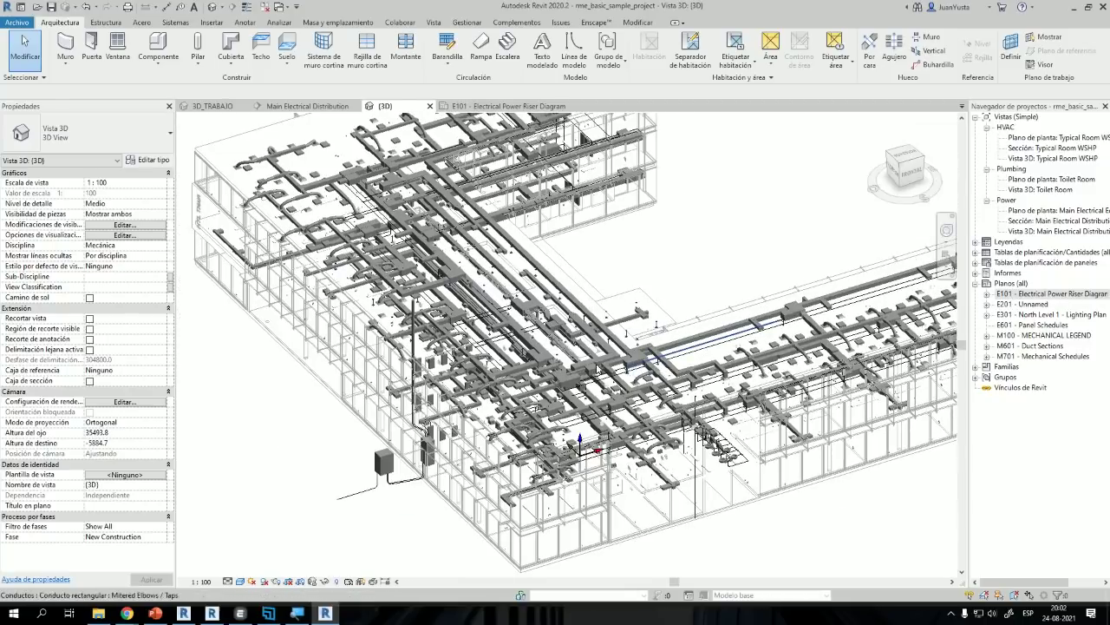
middle_click_drag(565, 351, 618, 406)
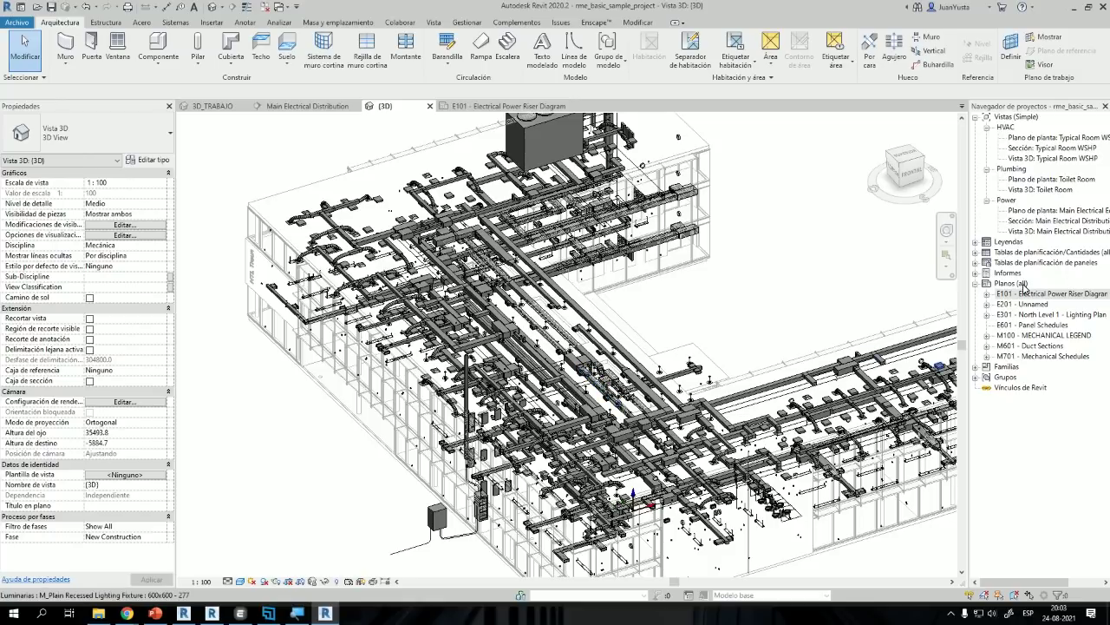
Step: Review the sheets E601 - Panel Schedules, M100 - MECHANICAL LEGEND and M701 - Mechanical Schedules, including the duct symbols and the Level 2 WSHP Schedule
double_click(1032, 324)
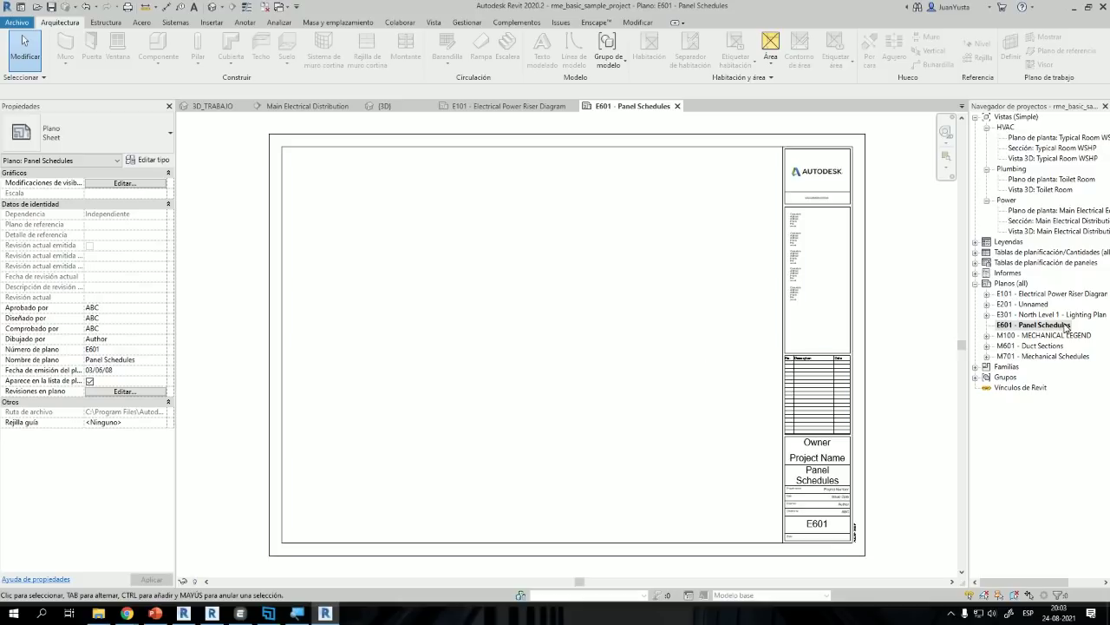
double_click(1048, 334)
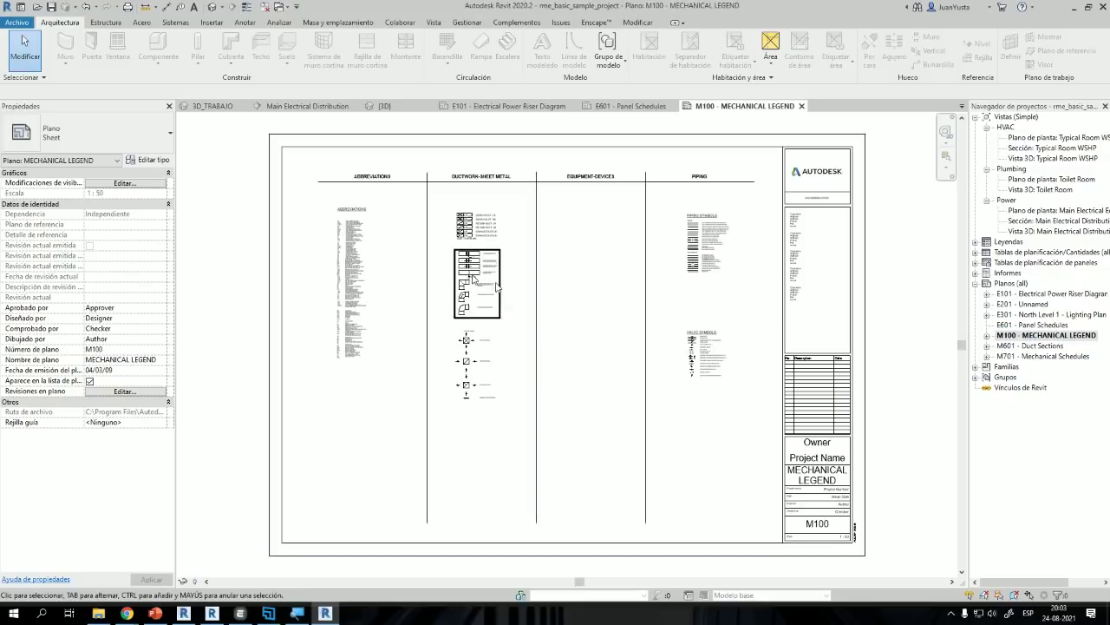
scroll(474, 248, "up", 2)
scroll(474, 248, "up", 5)
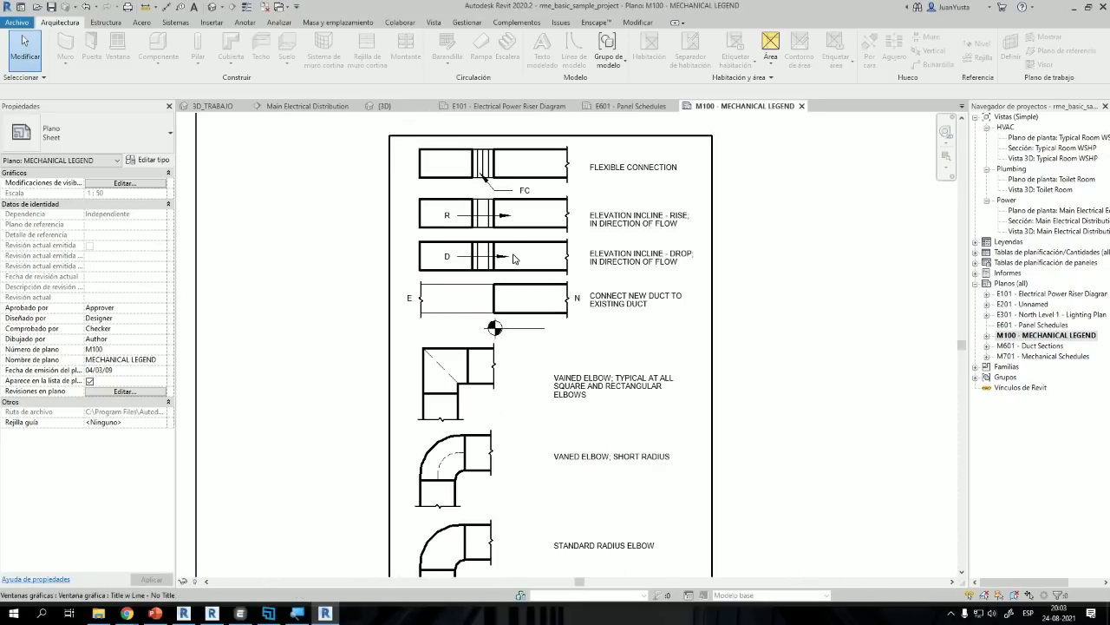
middle_click_drag(520, 314, 520, 294)
double_click(1046, 355)
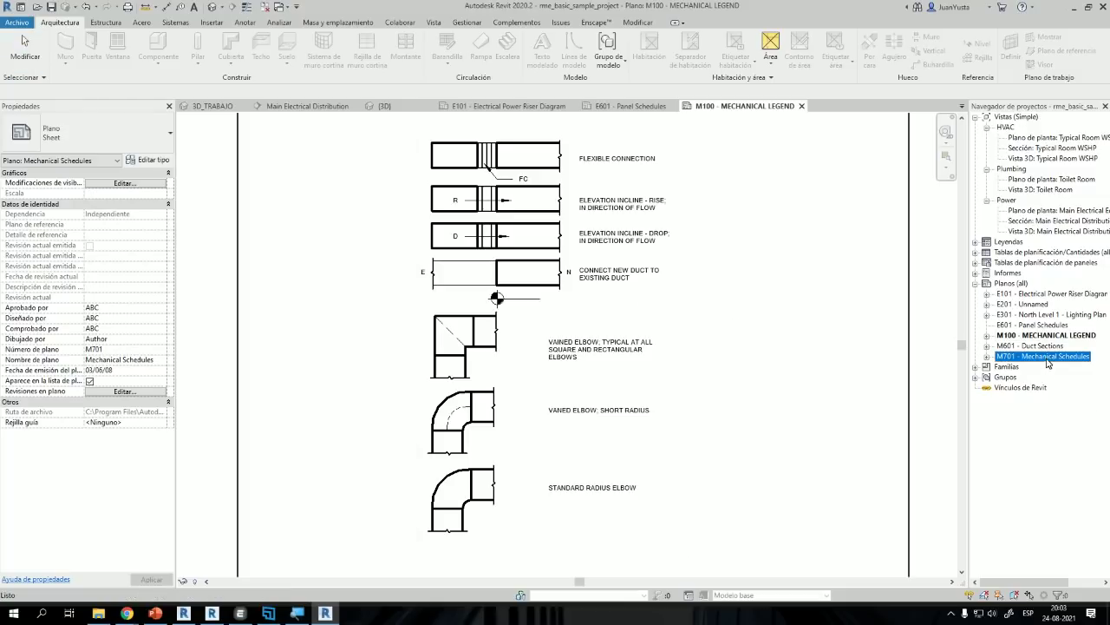
scroll(390, 195, "up", 3)
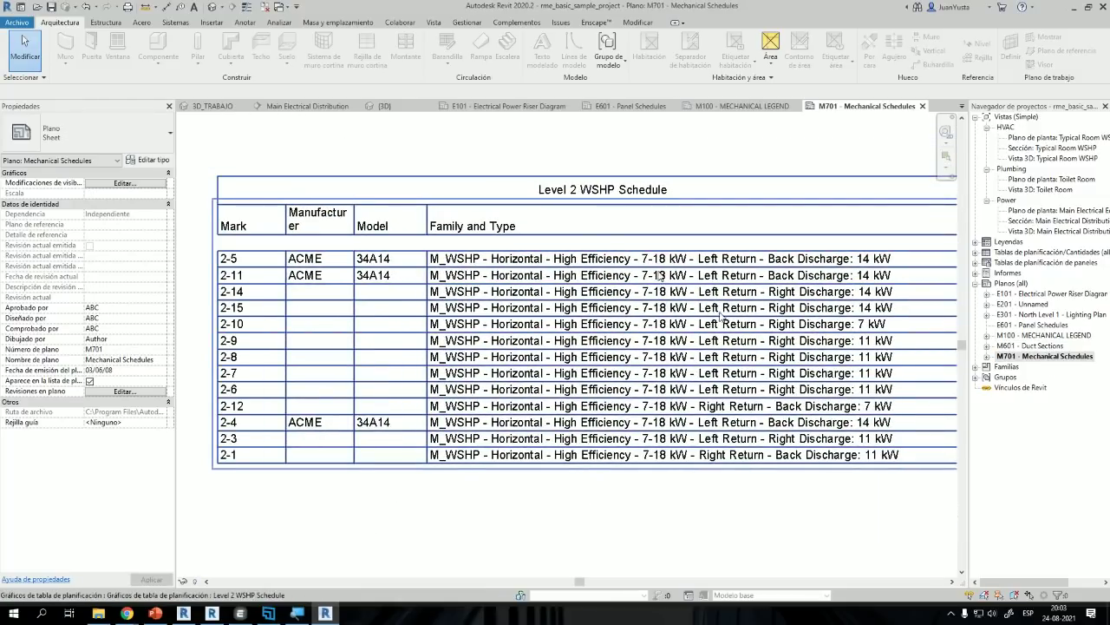
Step: Open the sheet E301 - North Level 1 - Lighting Plan and examine the luminaires and their circuit wiring
double_click(1032, 315)
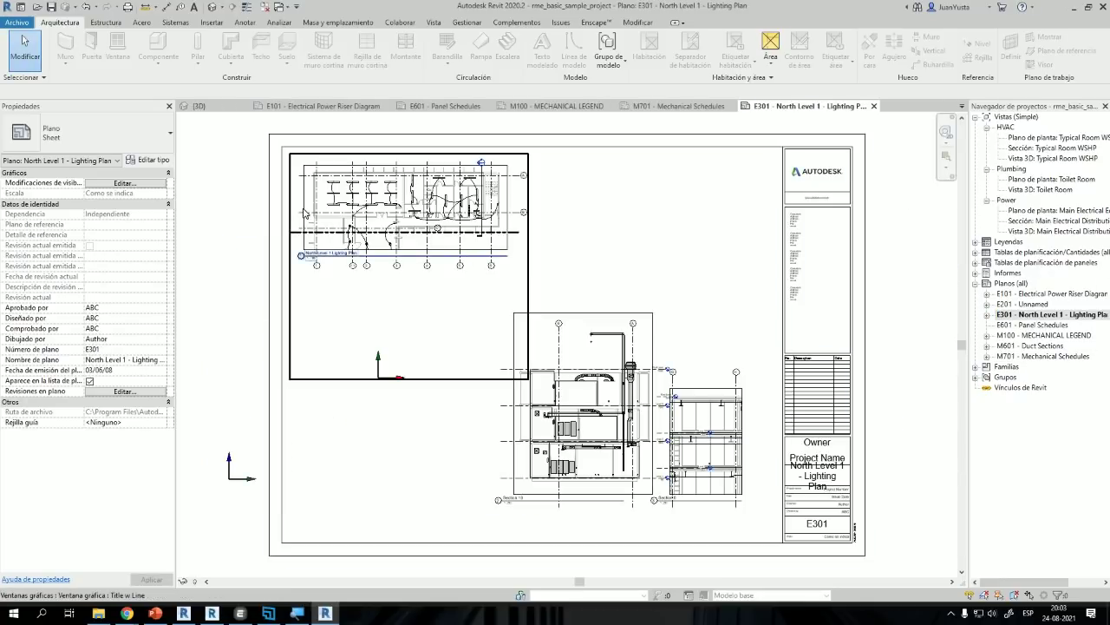
scroll(417, 296, "up", 5)
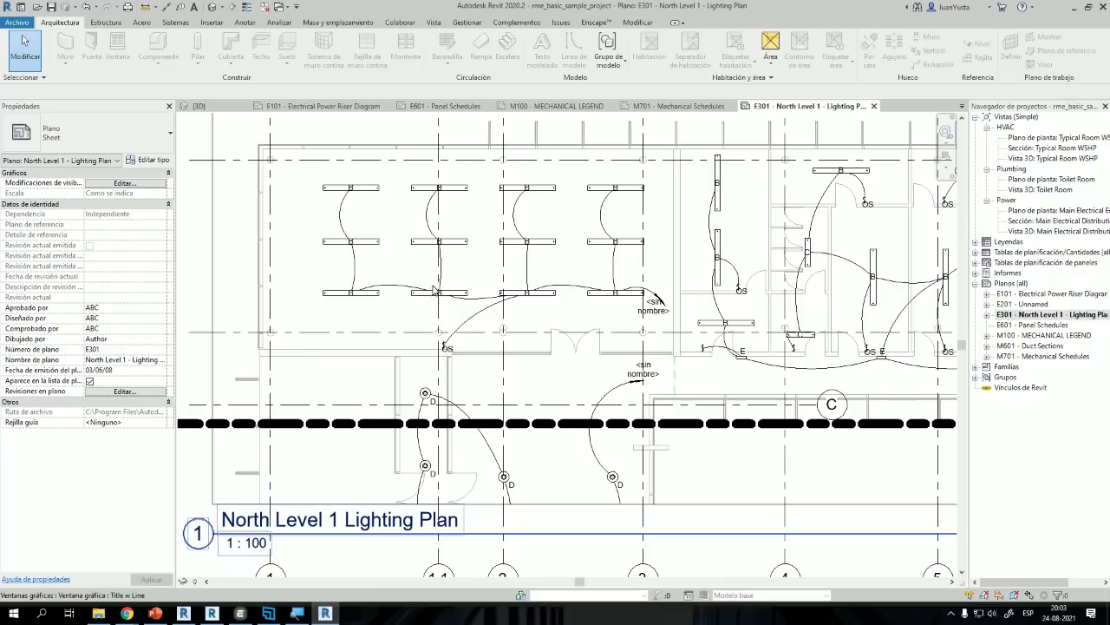
scroll(437, 291, "down", 2)
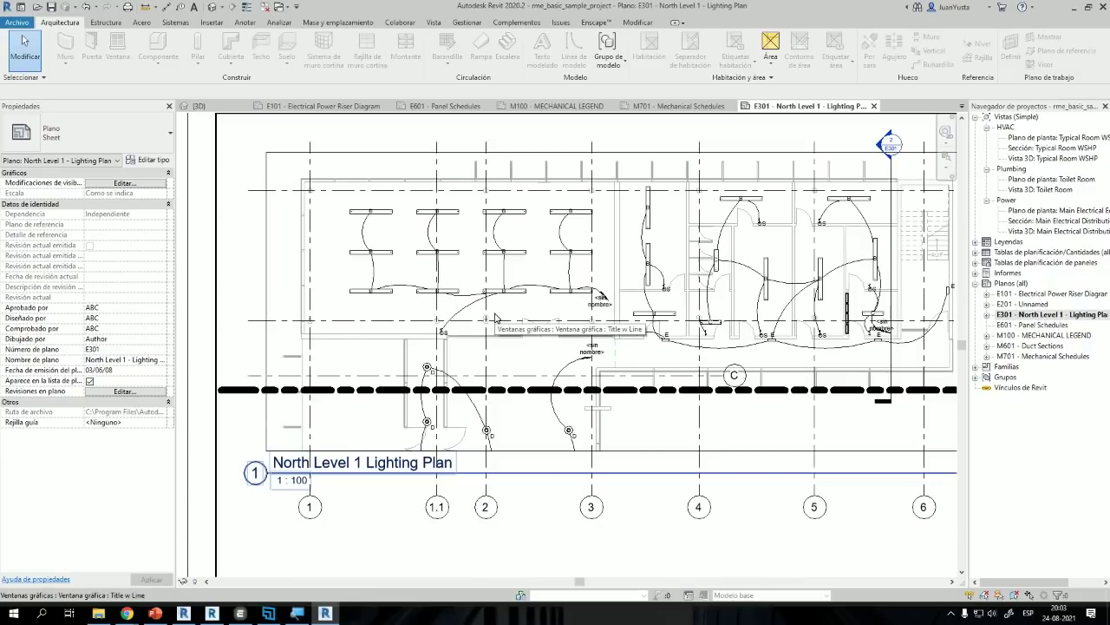
middle_click_drag(625, 302, 536, 337)
scroll(476, 265, "up", 3)
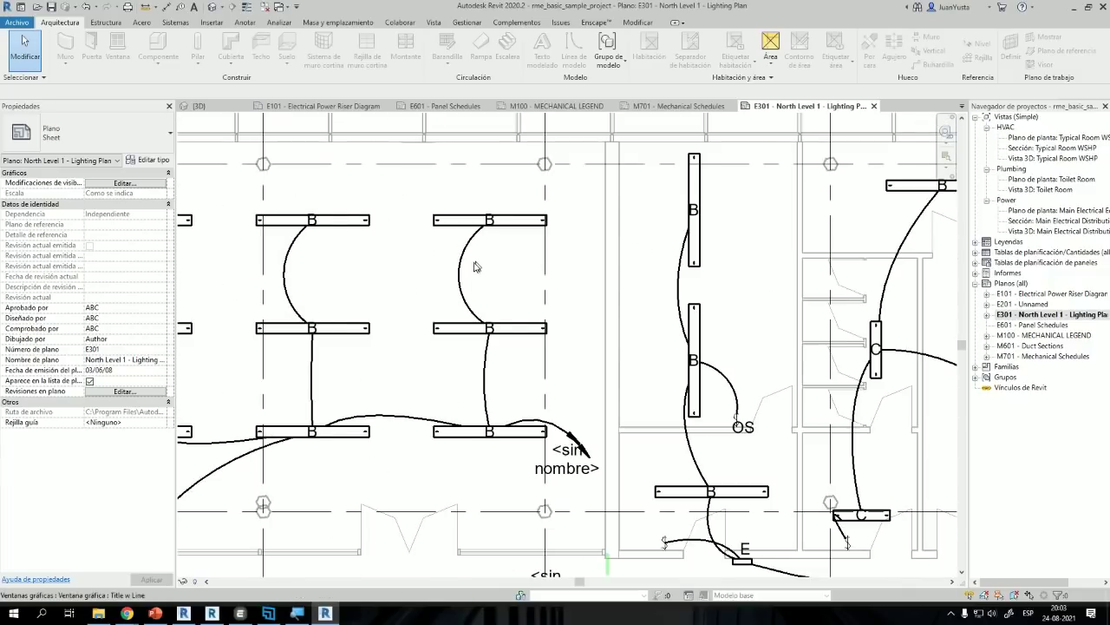
middle_click_drag(409, 302, 582, 303)
middle_click_drag(439, 319, 556, 446)
scroll(477, 271, "up", 2)
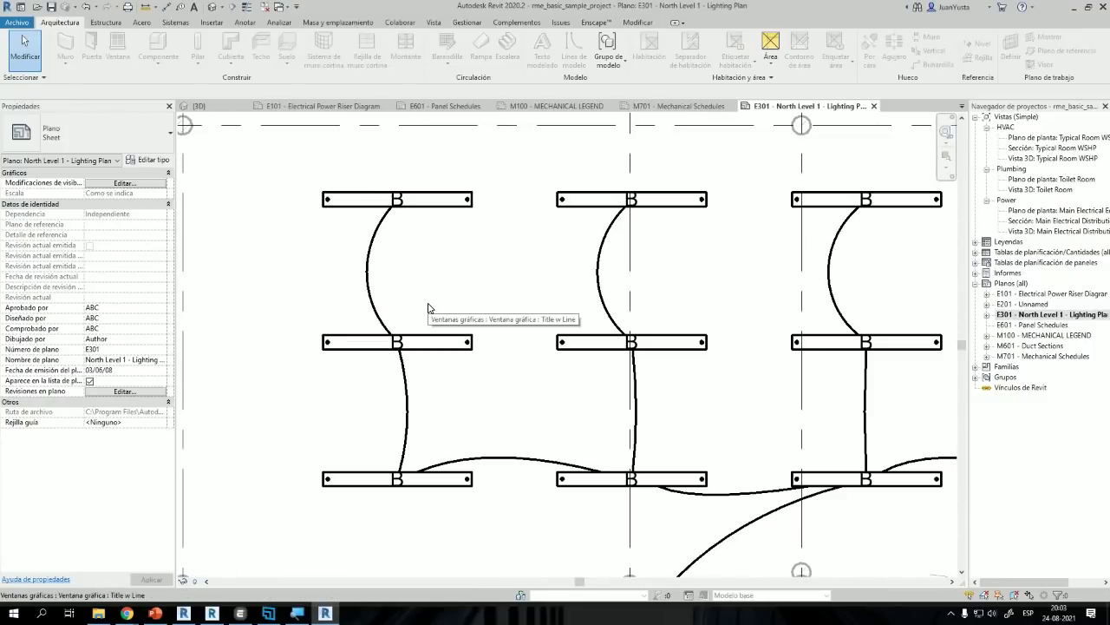
Step: Activate the North Level 1 Lighting Plan viewport and select the first pendant light in its upper row
left_click(443, 213)
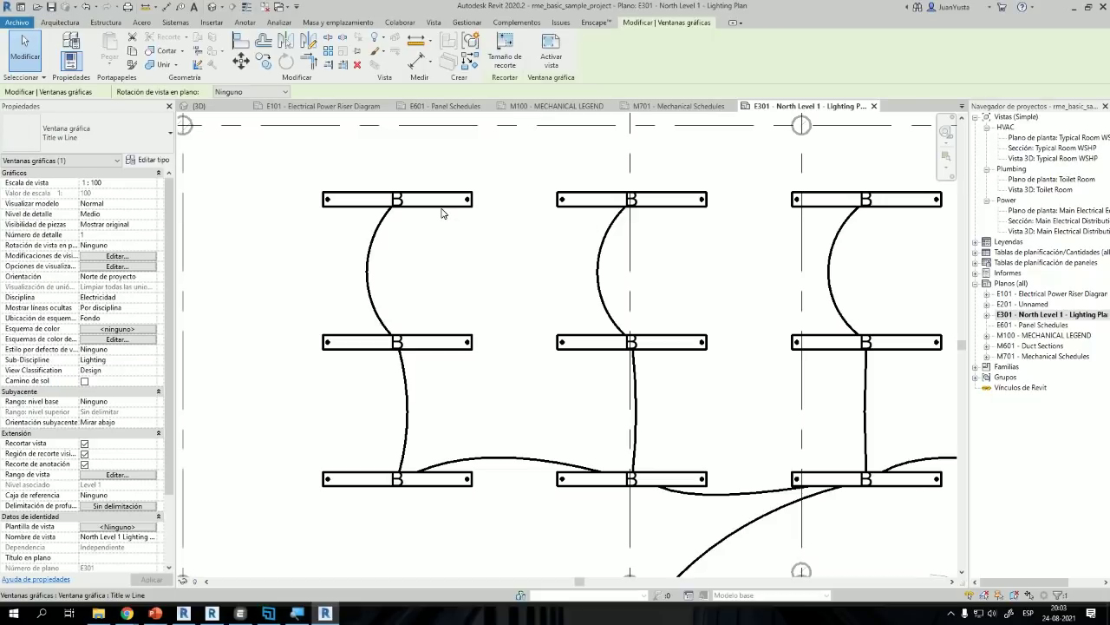
double_click(421, 213)
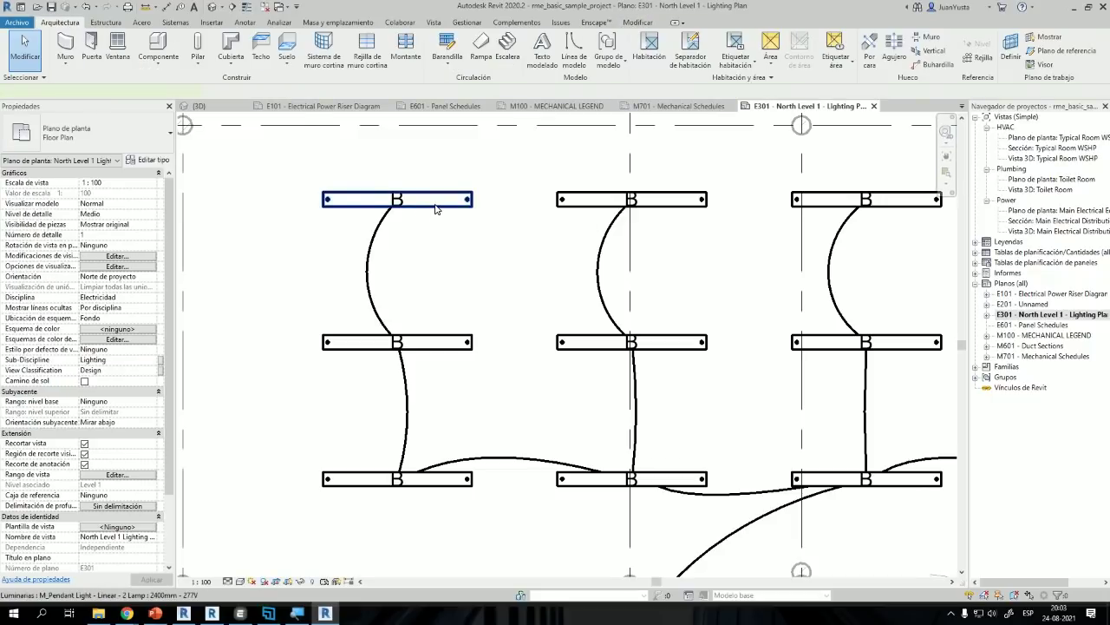
left_click(434, 208)
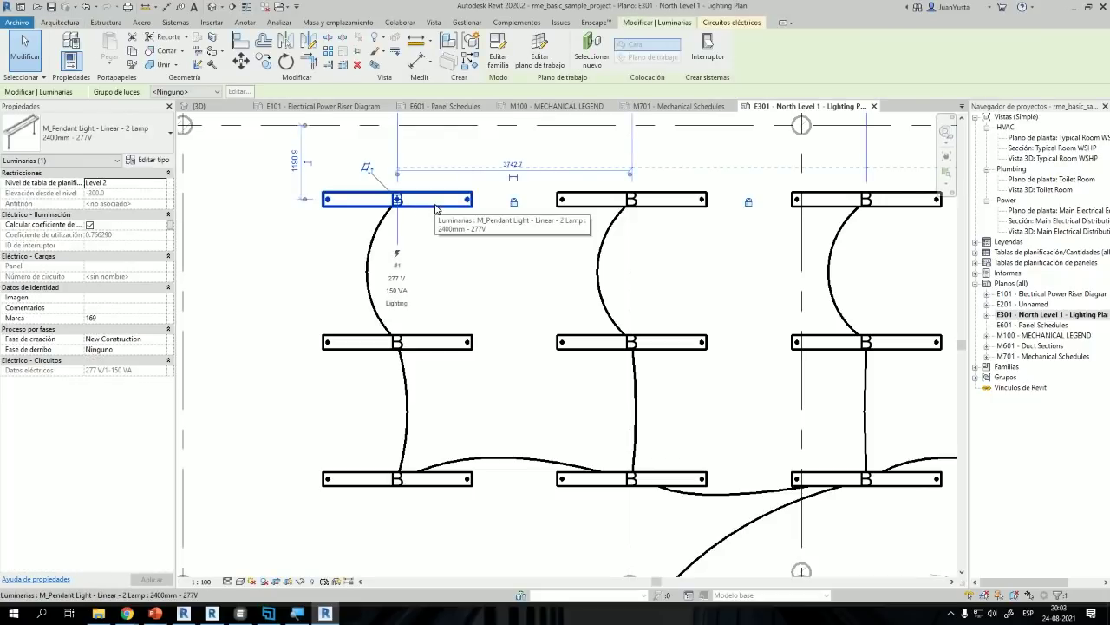
Step: Close the inactive views, open the default 3D view and tile the open views
left_click(265, 8)
left_click(211, 6)
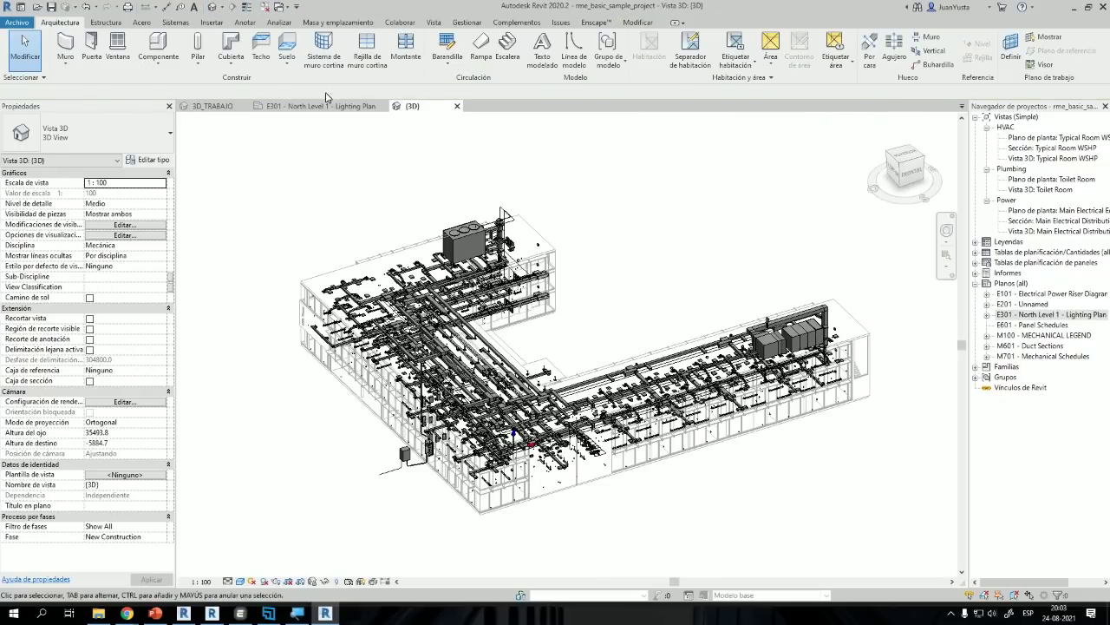
key("w")
key("t")
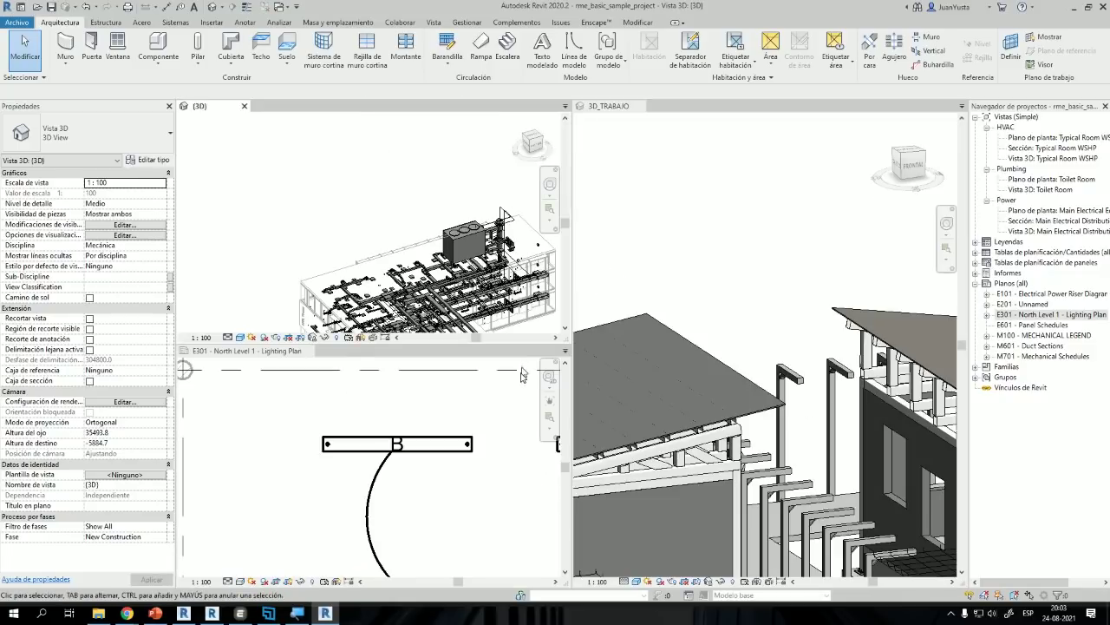
Step: Close the 3D_TRABAJO view and tile the 3D view side by side with the E301 lighting plan
left_click(499, 395)
left_click(640, 105)
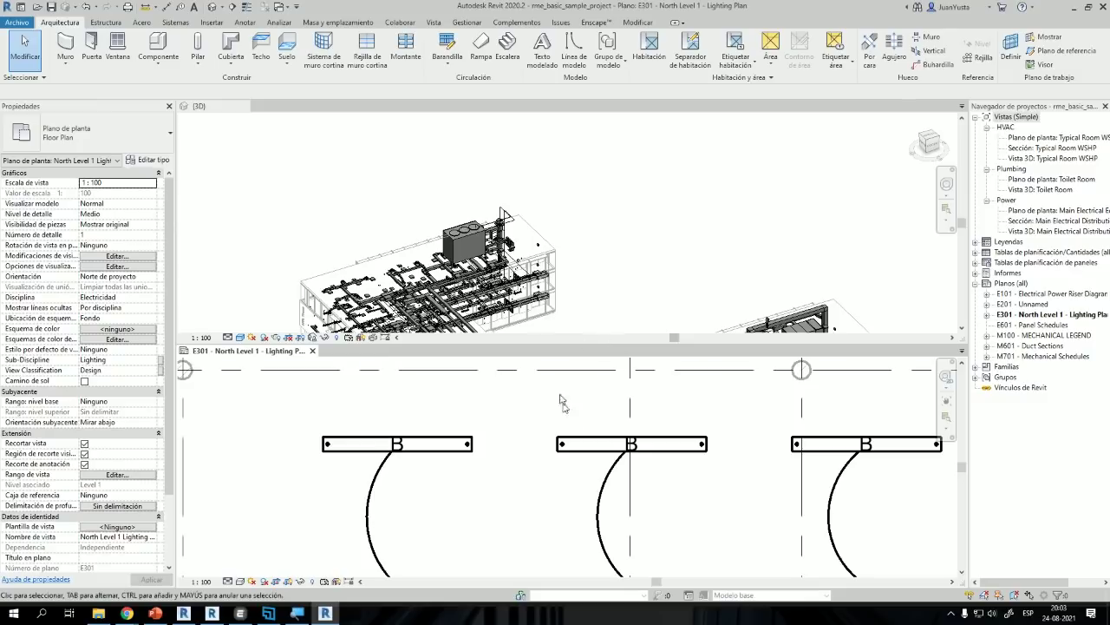
left_click(475, 171)
key("t")
key("w")
key("w")
key("t")
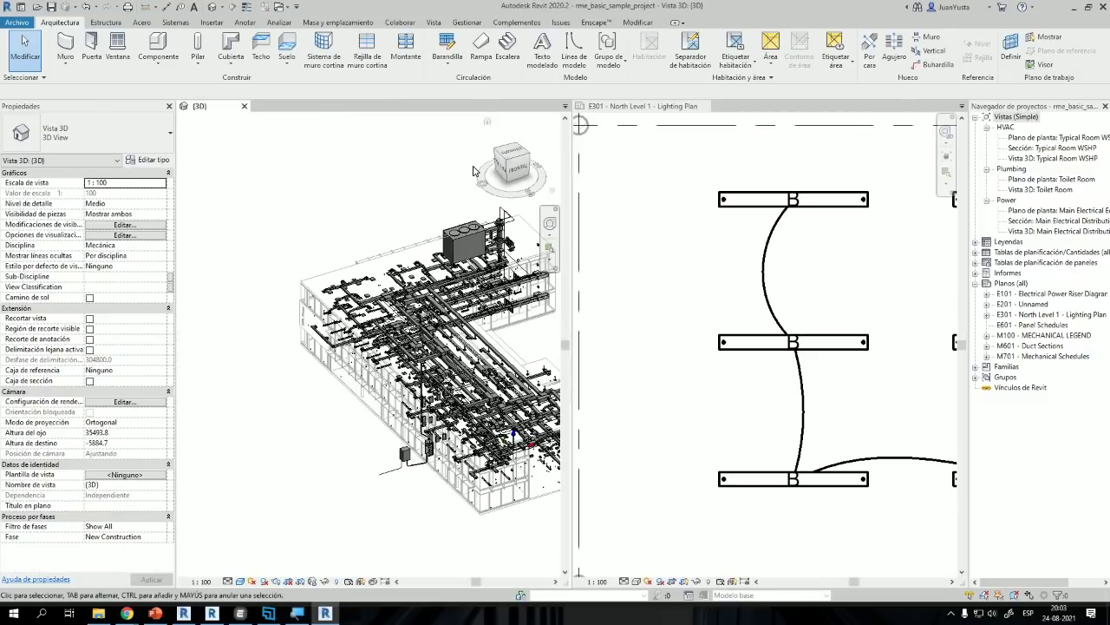
Step: Select the first pendant light in the lighting plan and inspect that fixture up close in the 3D view
left_click(747, 217)
scroll(287, 314, "up", 5)
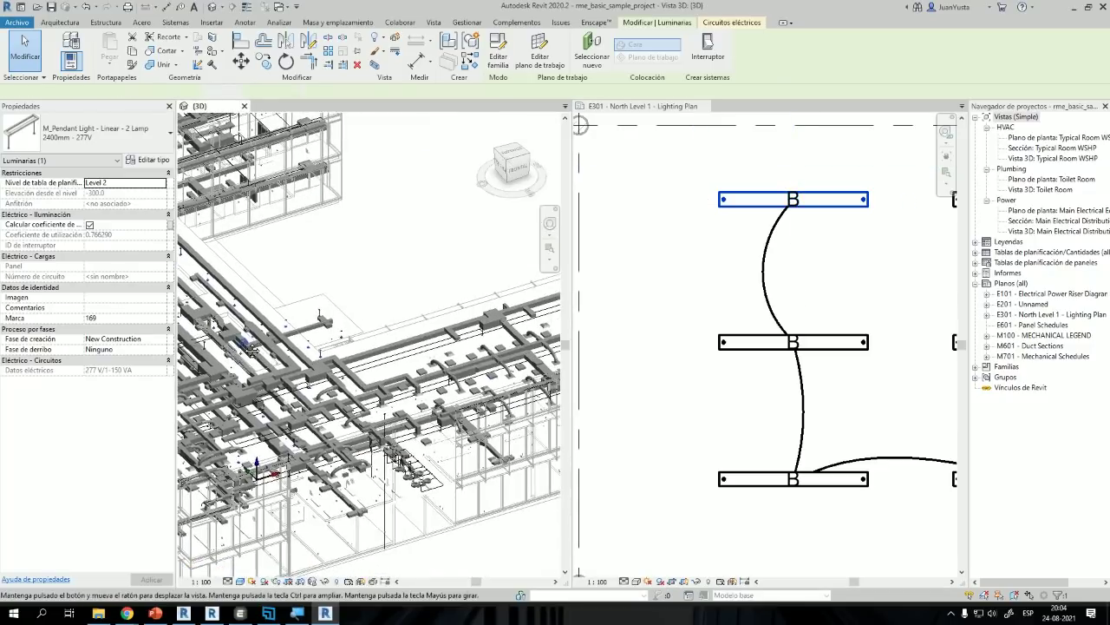
scroll(286, 314, "up", 5)
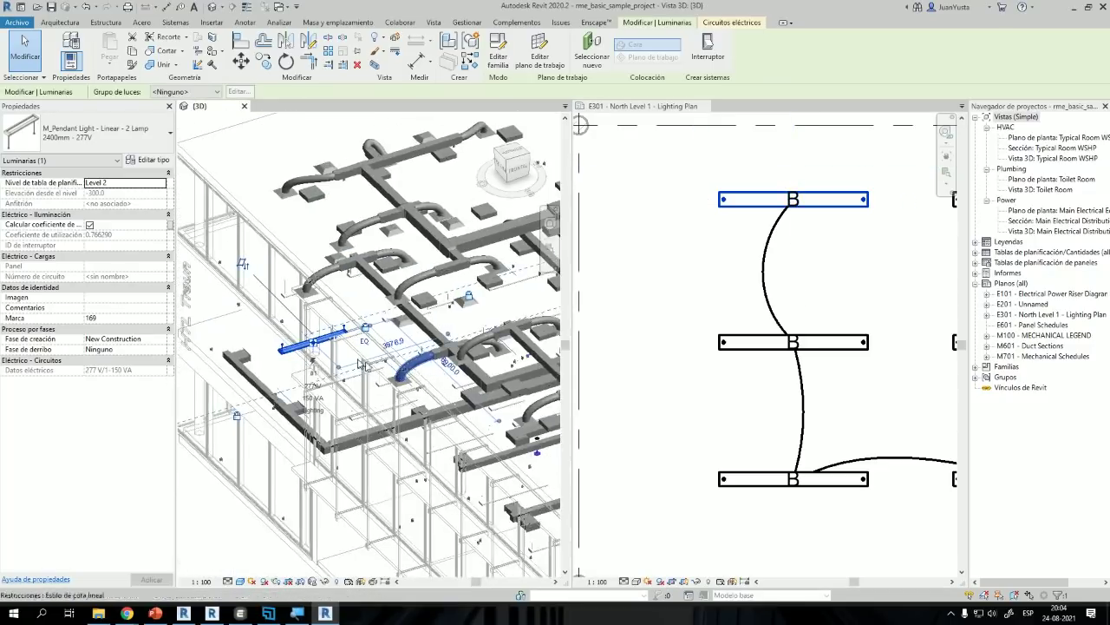
scroll(385, 395, "down", 2)
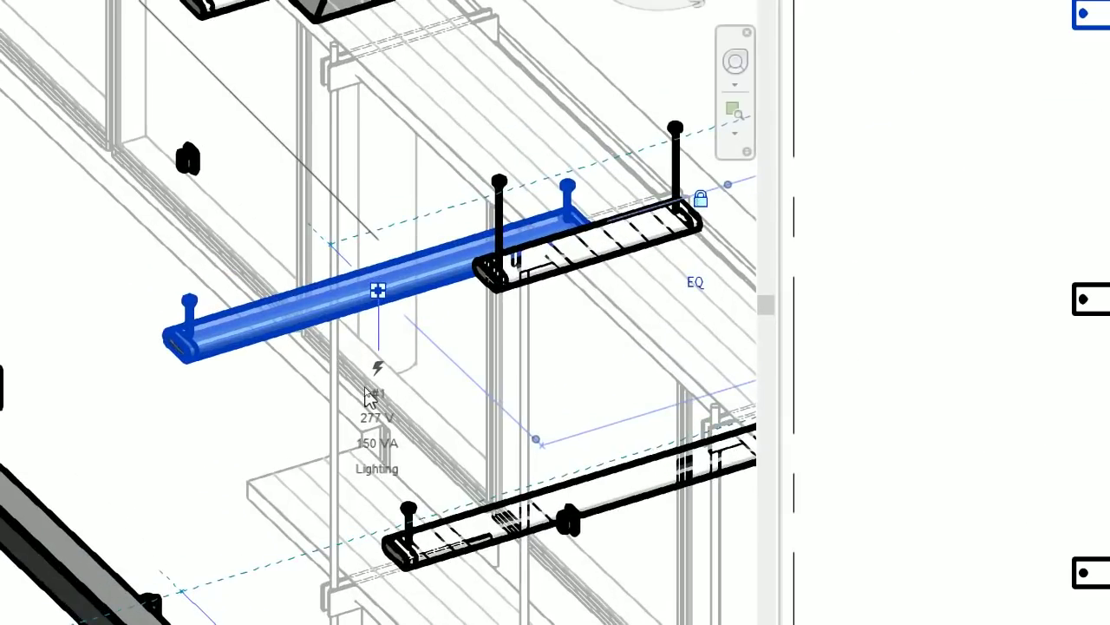
scroll(366, 391, "down", 4)
middle_click_drag(338, 456, 579, 449, "shift")
middle_click_drag(682, 482, 365, 355, "shift")
scroll(329, 361, "up", 5)
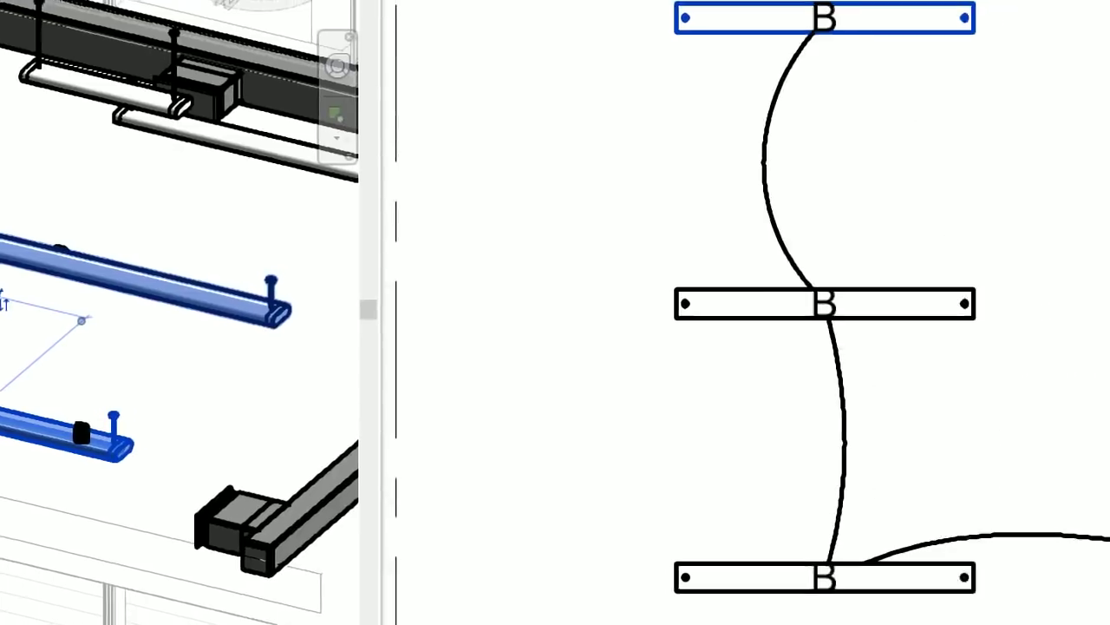
Step: Compare the selected pendant light's position in the lighting plan with its position among the neighbouring fixtures in 3D
scroll(761, 240, "down", 3)
middle_click_drag(922, 302, 790, 261)
scroll(758, 295, "down", 3)
scroll(722, 289, "up", 5)
middle_click_drag(699, 230, 751, 294)
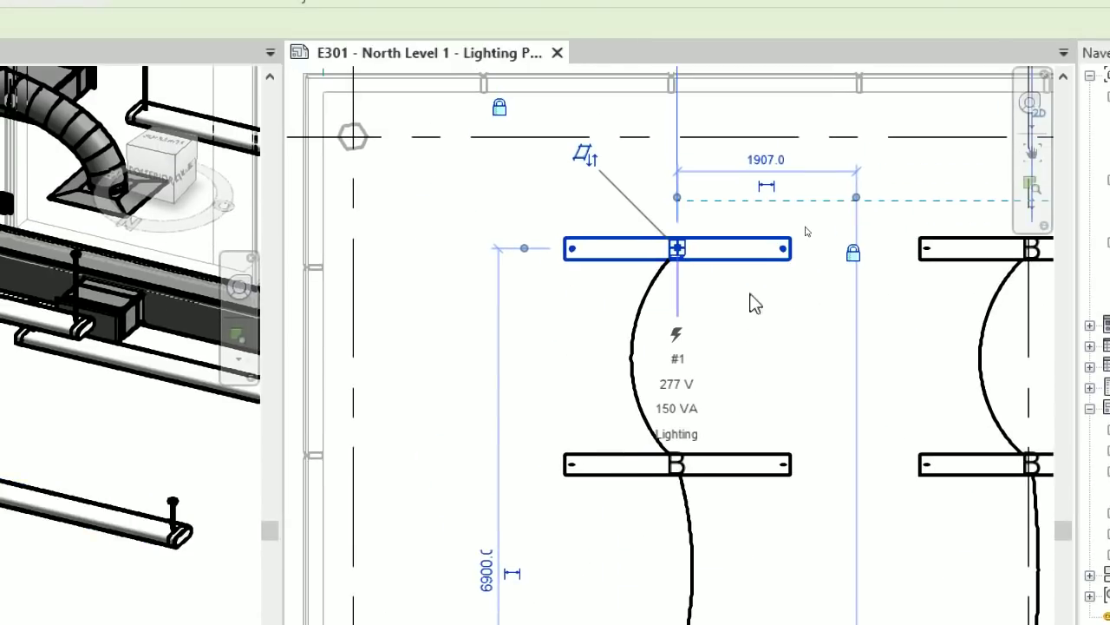
scroll(737, 266, "up", 1)
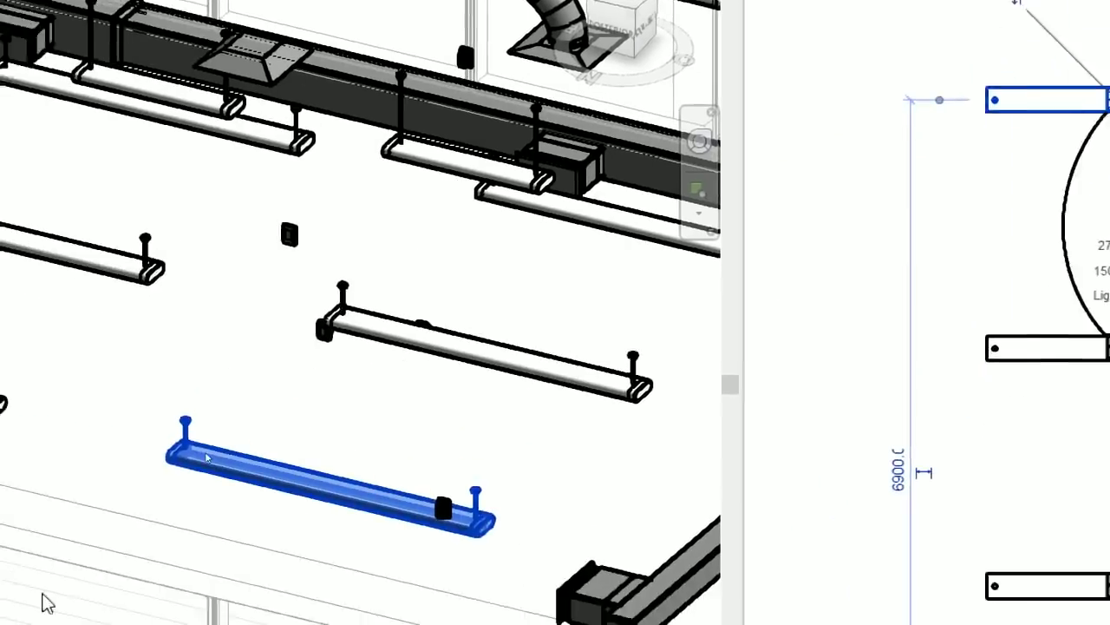
scroll(482, 425, "down", 3)
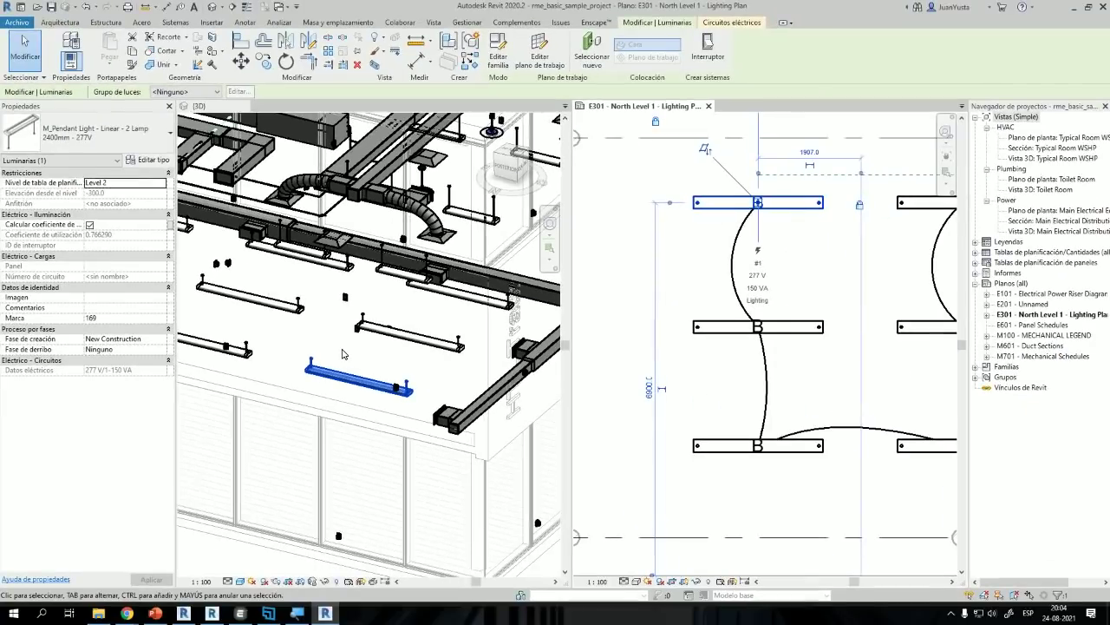
Step: Delete the first pendant light of the column in the lighting plan and the pendant light directly beneath it
key("Delete")
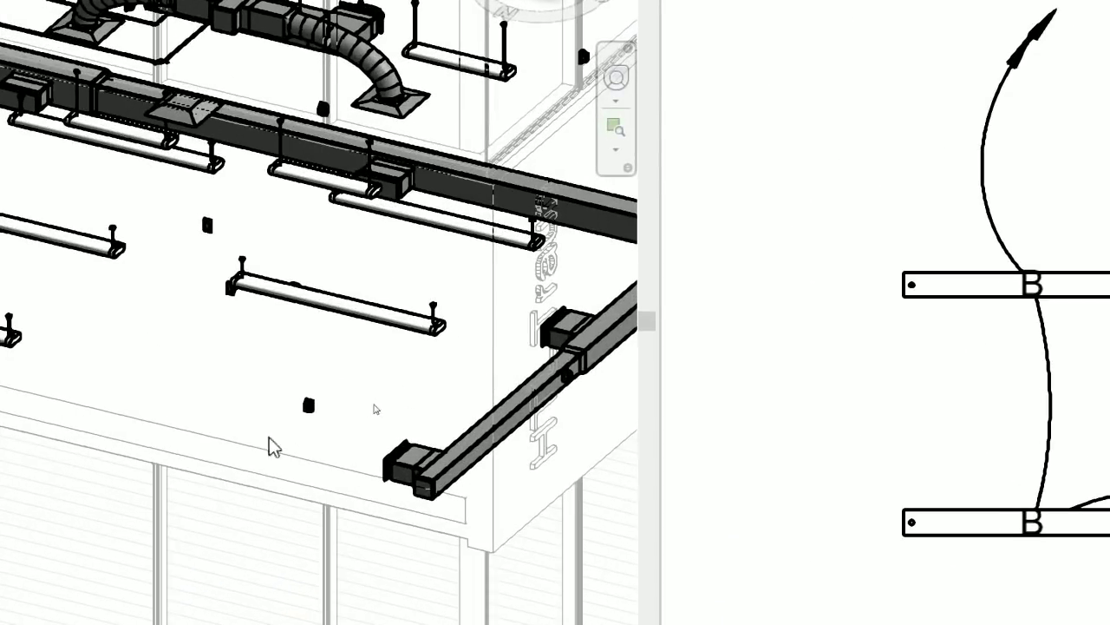
left_click(387, 387)
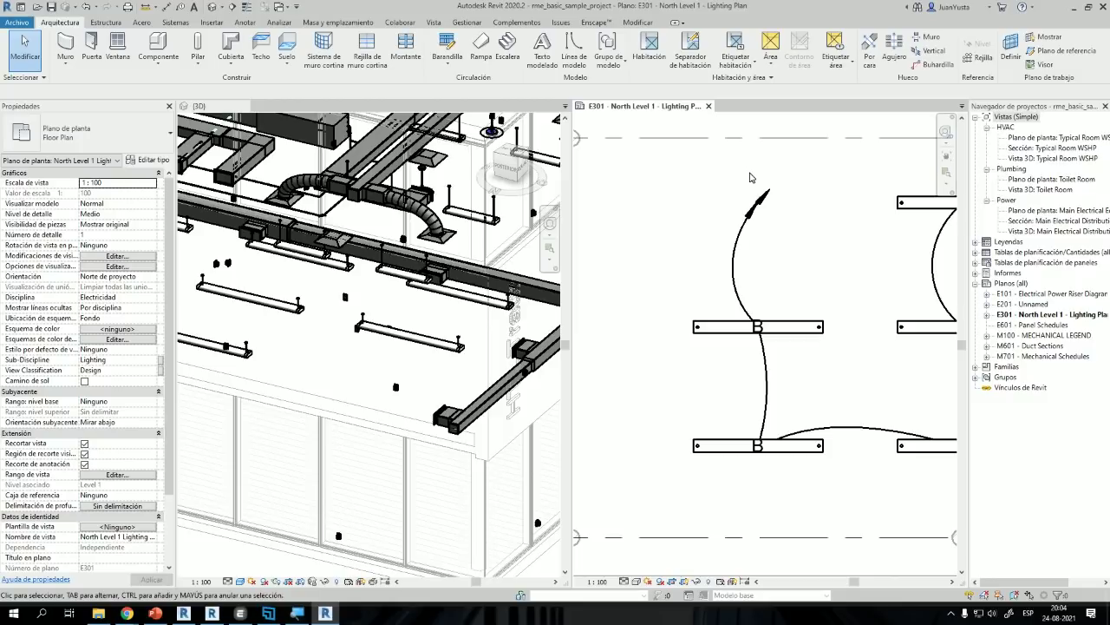
left_click(720, 331)
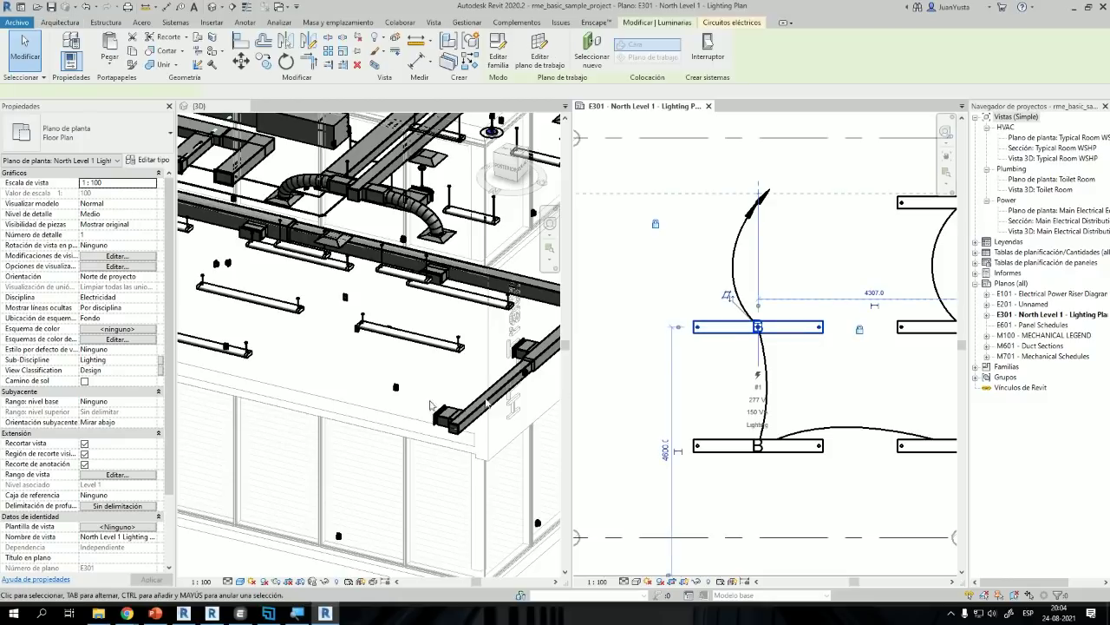
key("Delete")
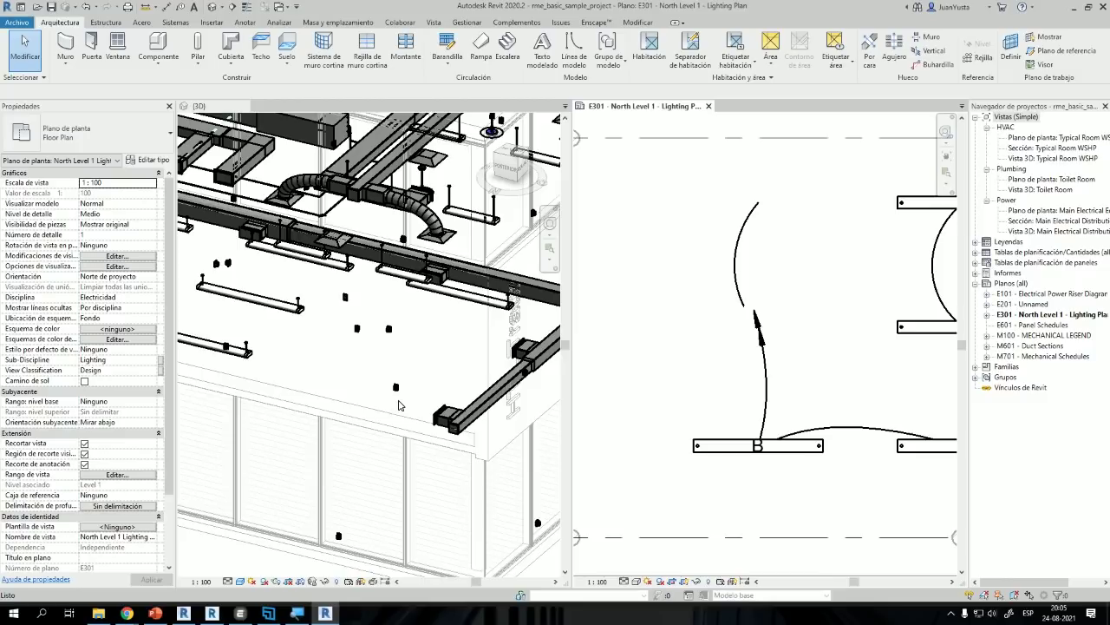
Step: Close the MEP sample project and switch to the house wall model in Revit 2022
left_click(1102, 7)
left_click(578, 322)
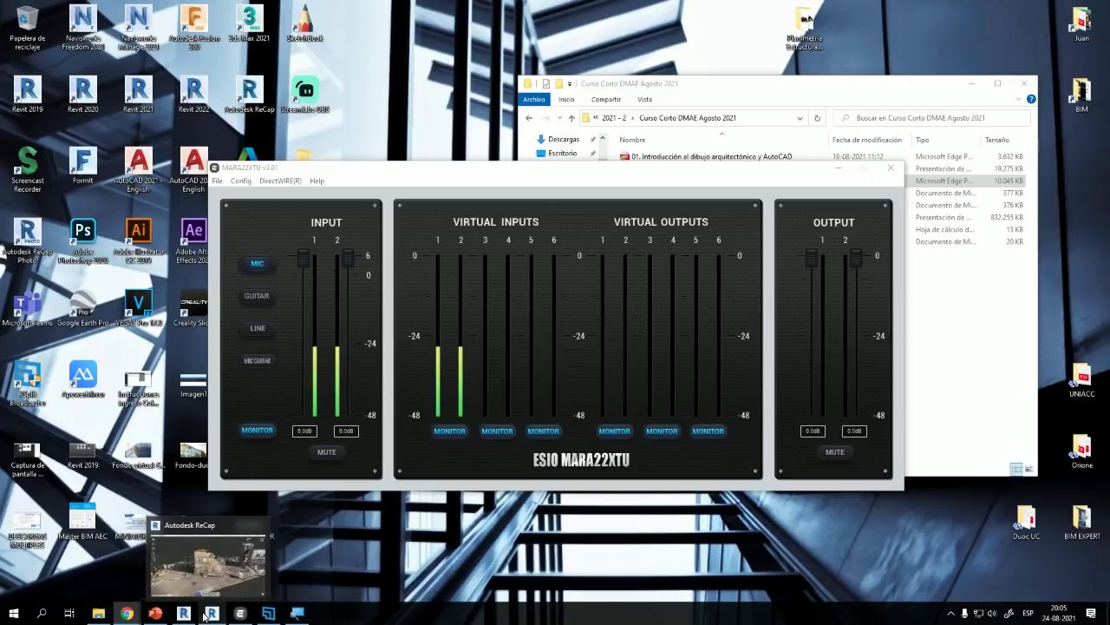
left_click(185, 614)
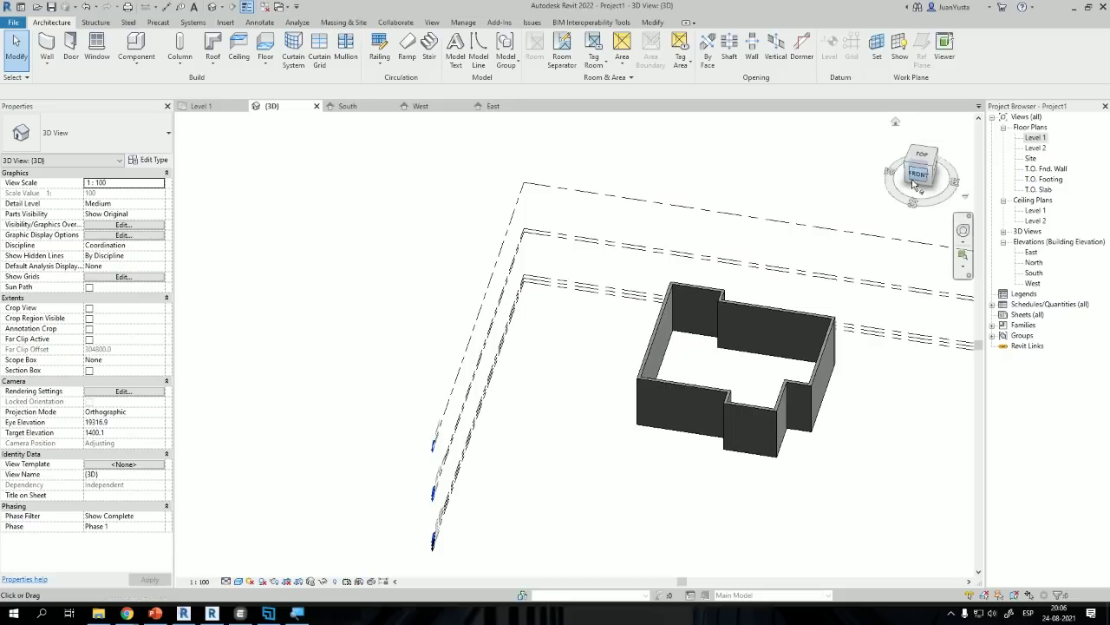
Step: Minimise Revit, the audio mixer and the course folder to reach the desktop, and cancel the pending save-before-exit prompt
left_click(1074, 7)
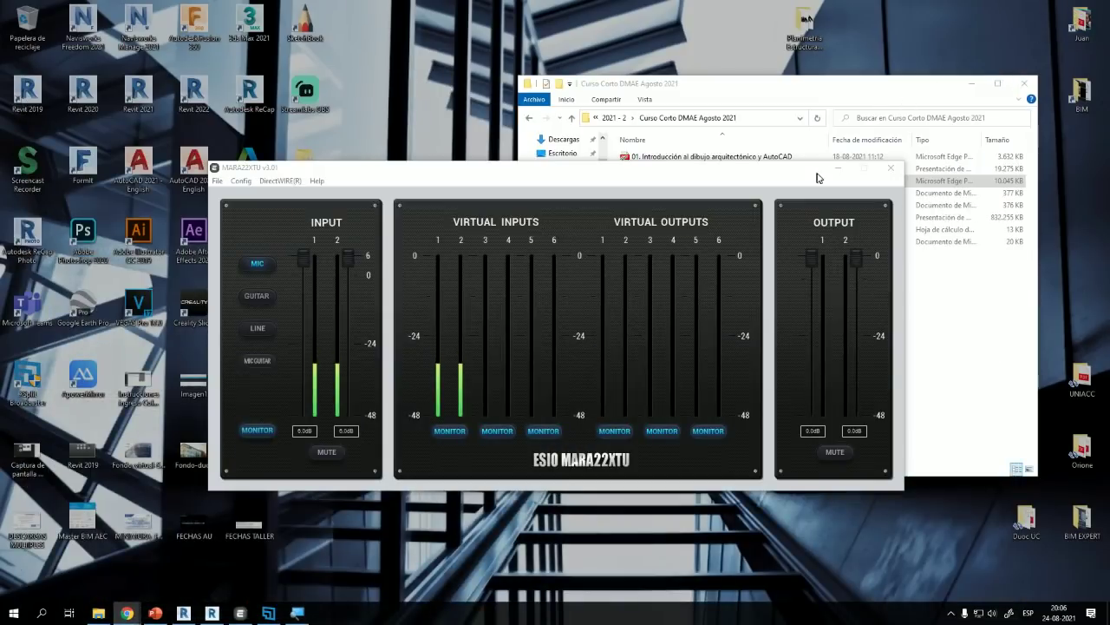
left_click(838, 170)
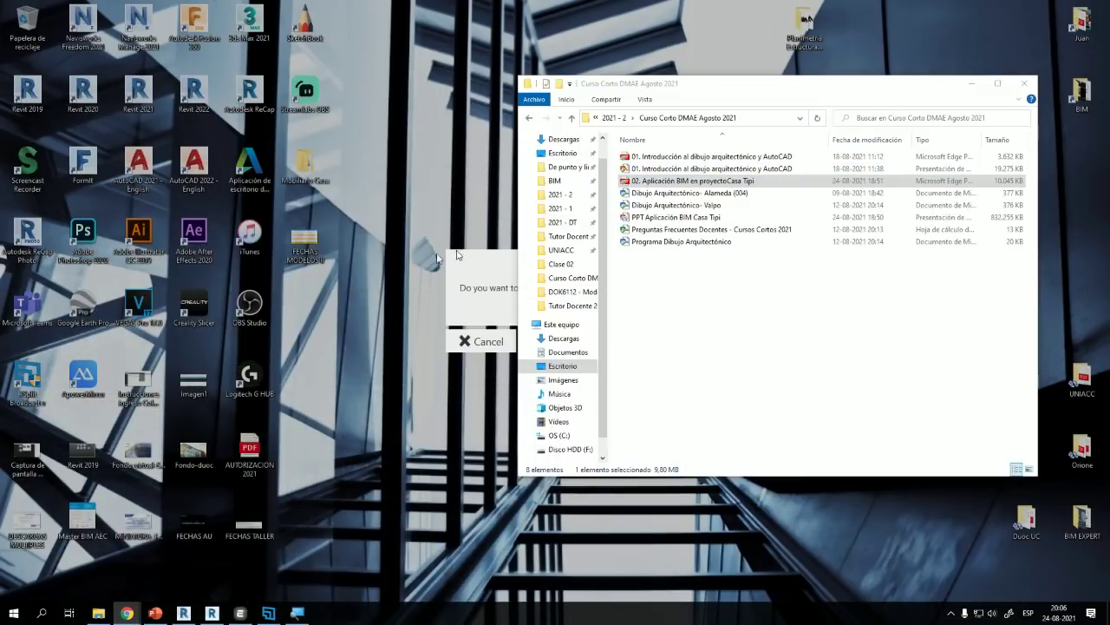
left_click(971, 83)
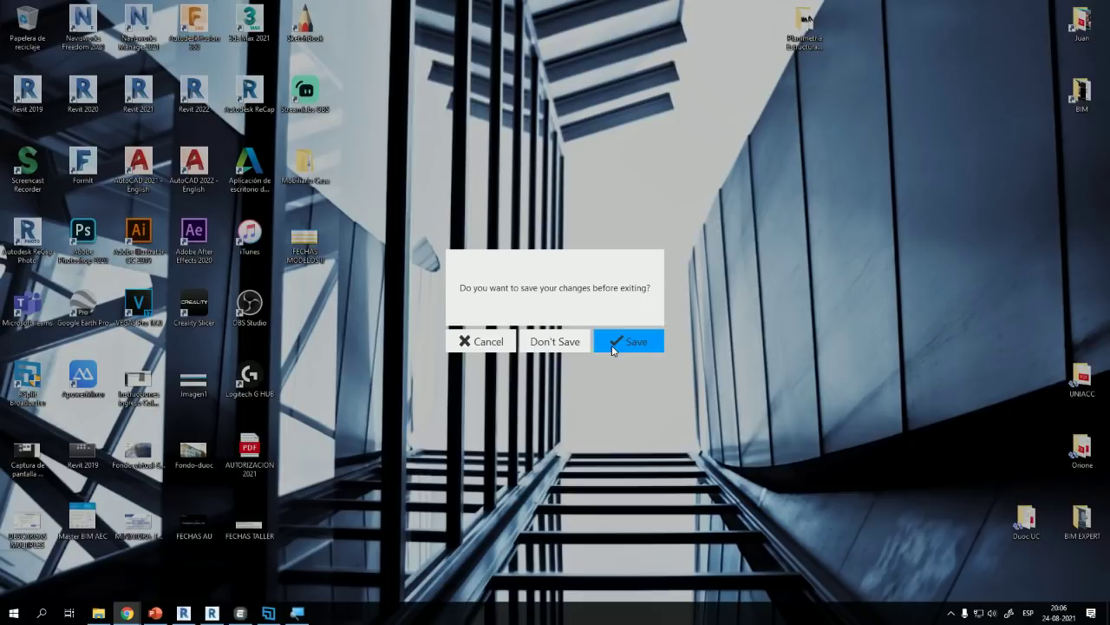
left_click(492, 342)
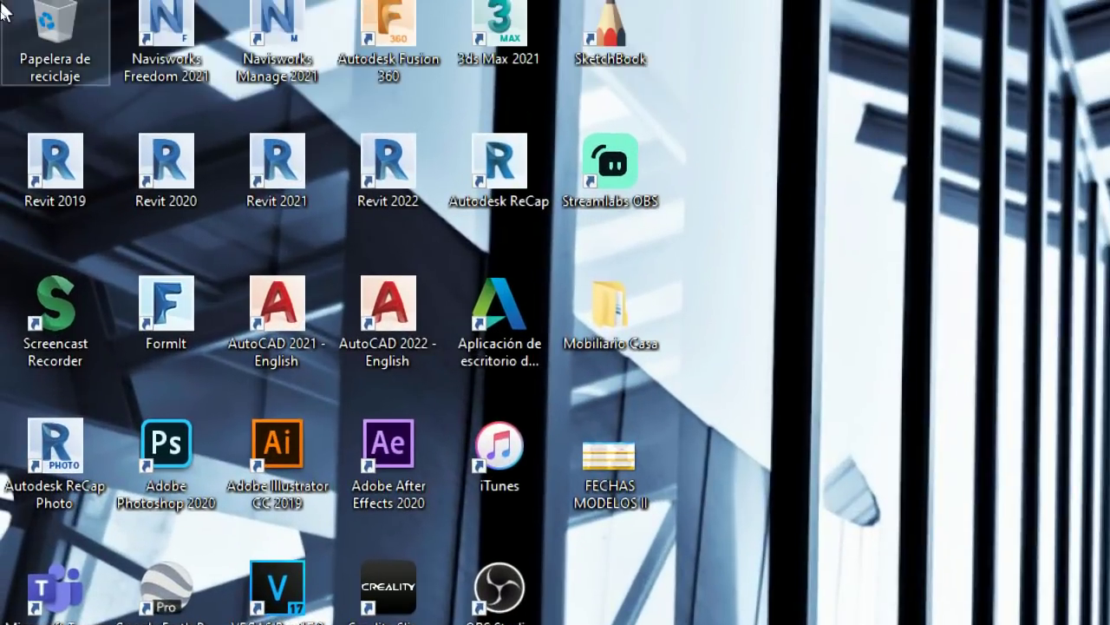
Step: Launch Navisworks Manage 2021 from the desktop
left_click(28, 91)
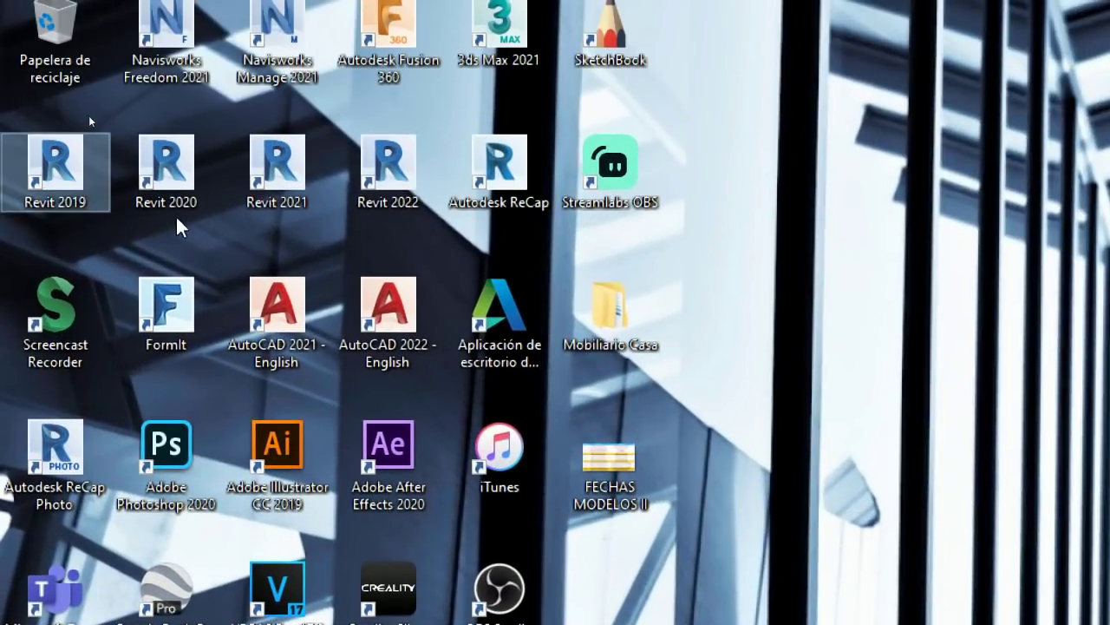
left_click(404, 199)
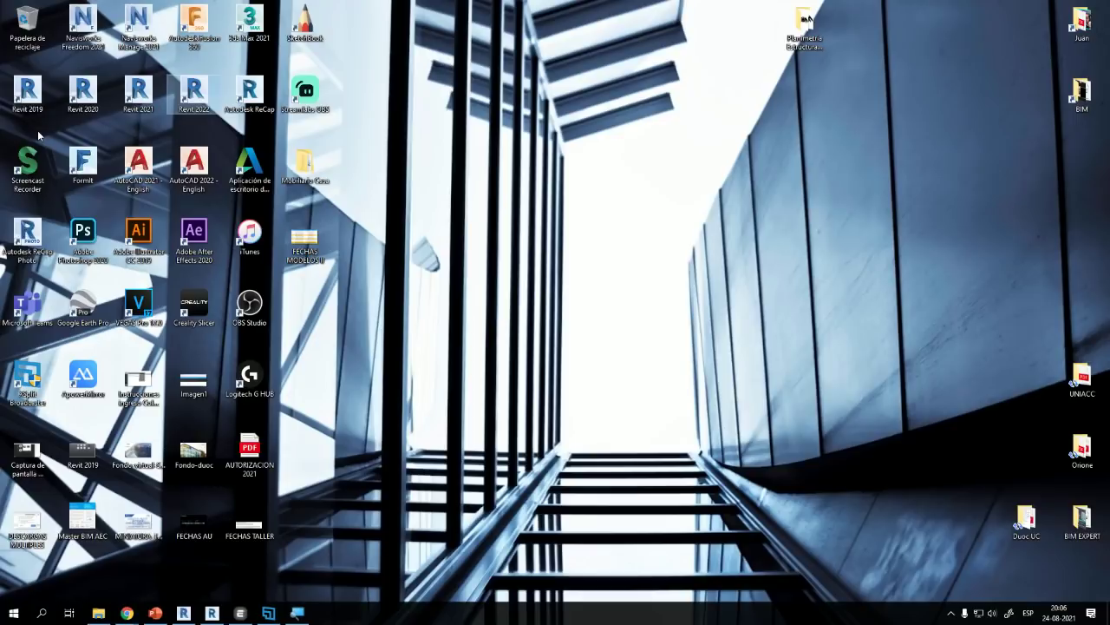
left_click(127, 36)
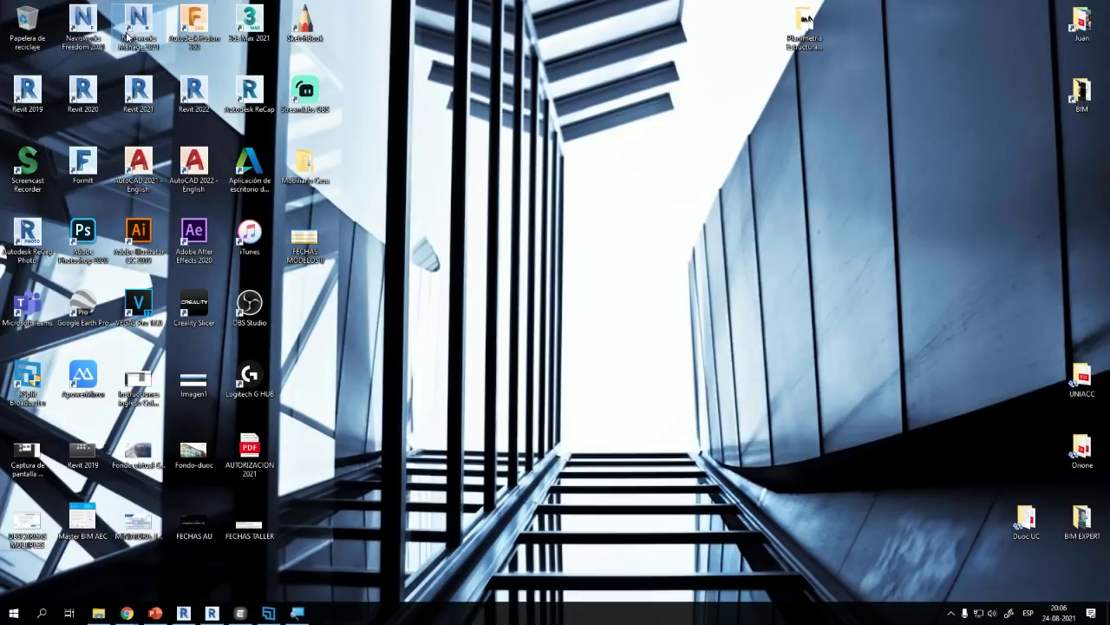
double_click(127, 36)
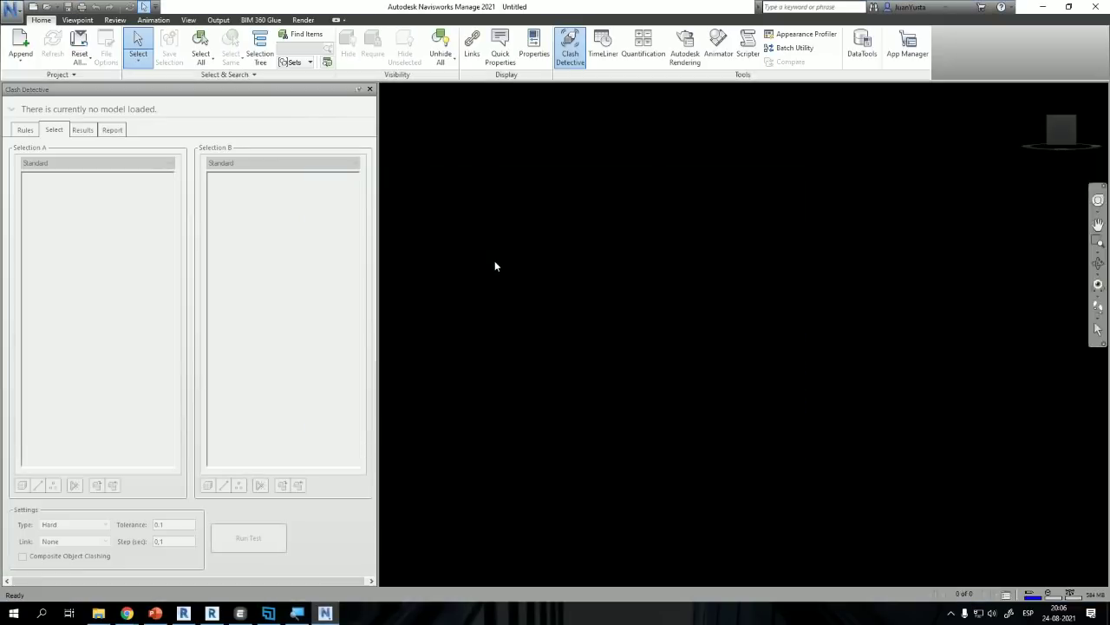
Step: Close the Clash Detective window and open the Untitled.nwd model
left_click(370, 89)
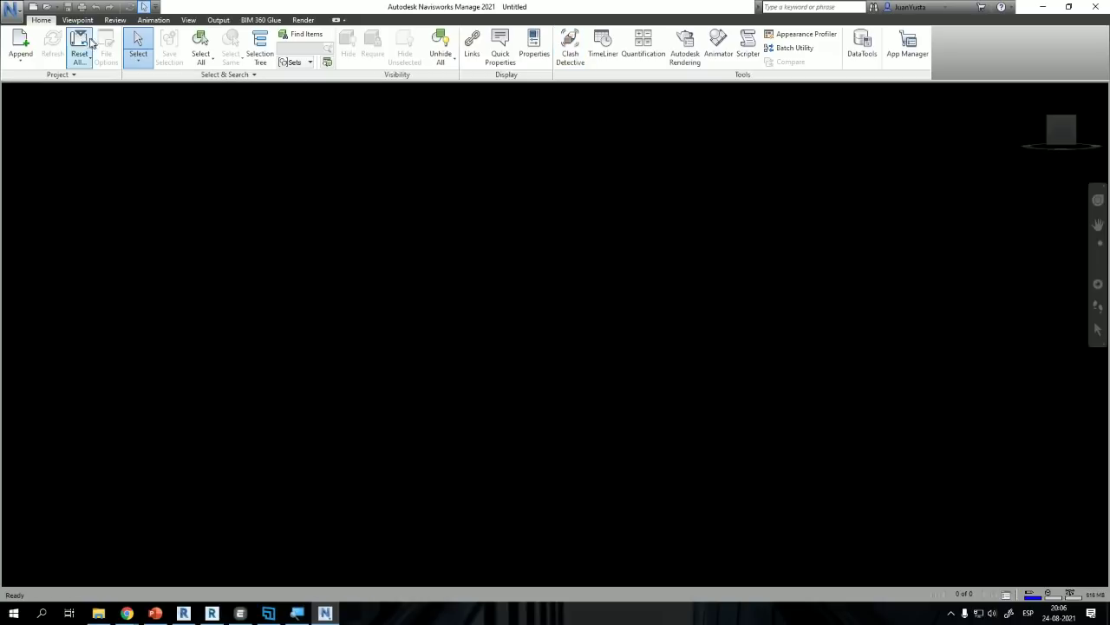
left_click(12, 10)
left_click(130, 65)
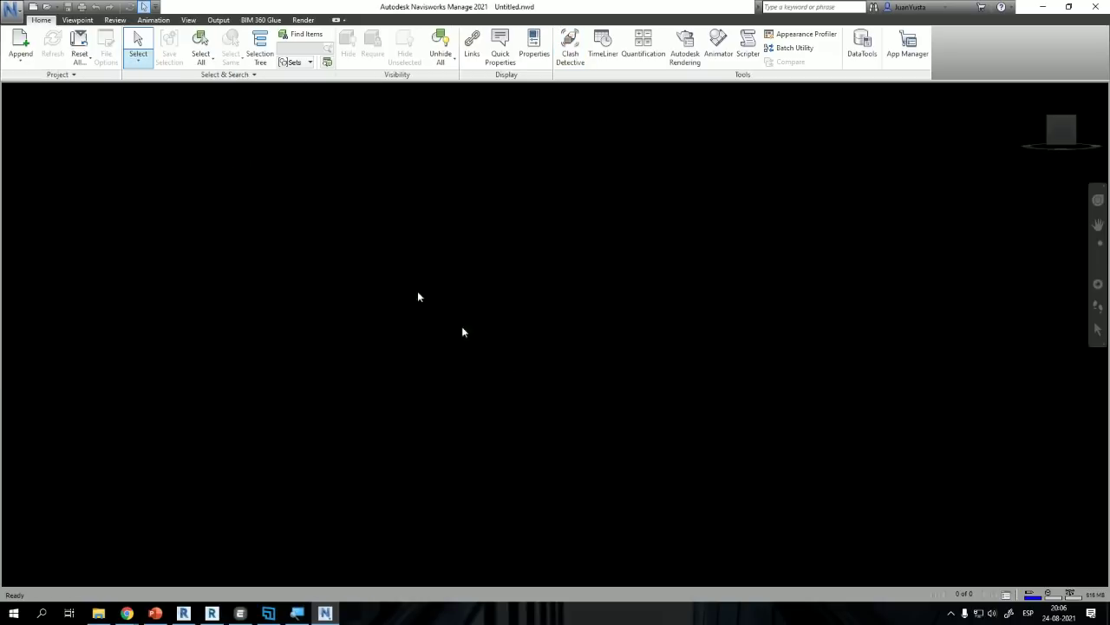
Step: View the whole building from the balcony side, then show the selection tree and expand Untitled.nwd into its discipline models
scroll(482, 335, "up", 4)
scroll(482, 334, "down", 8)
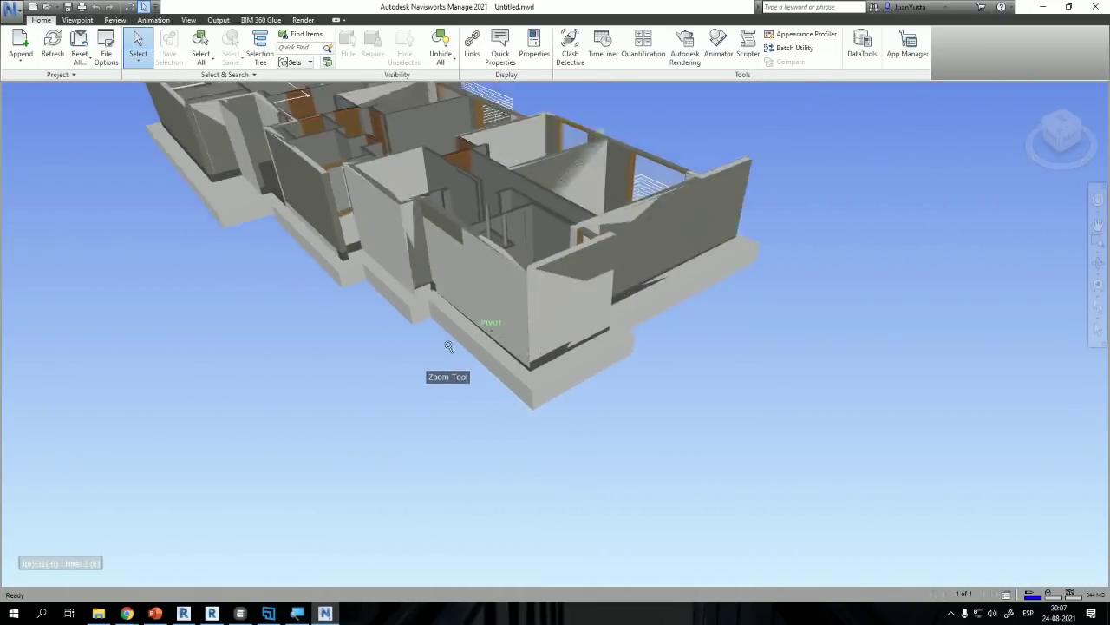
middle_click_drag(654, 339, 555, 347, "shift")
left_click(261, 54)
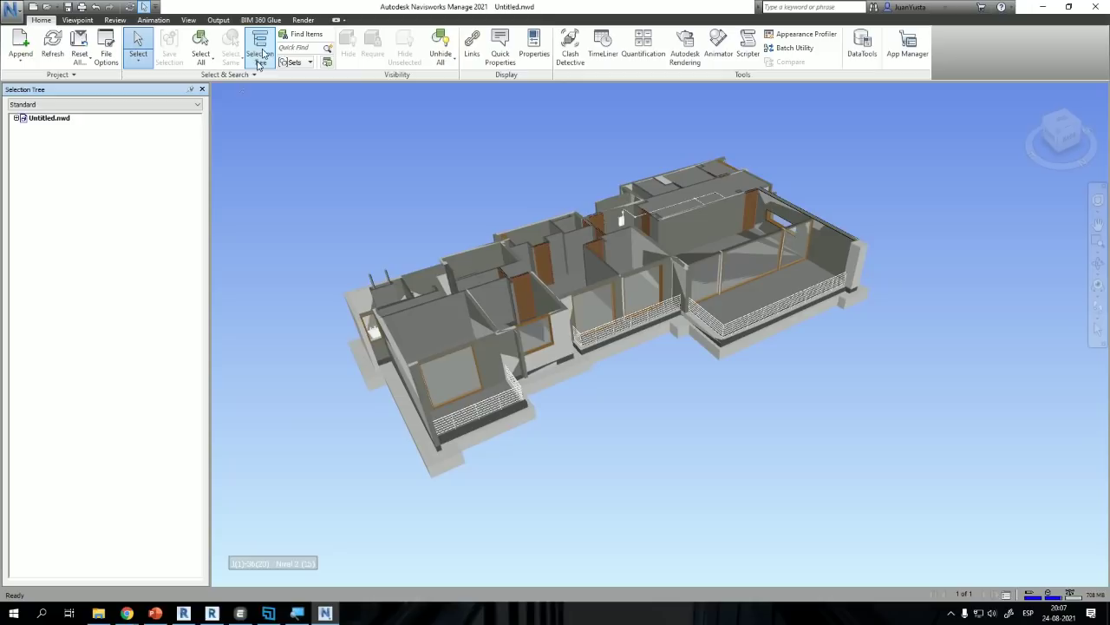
left_click(16, 118)
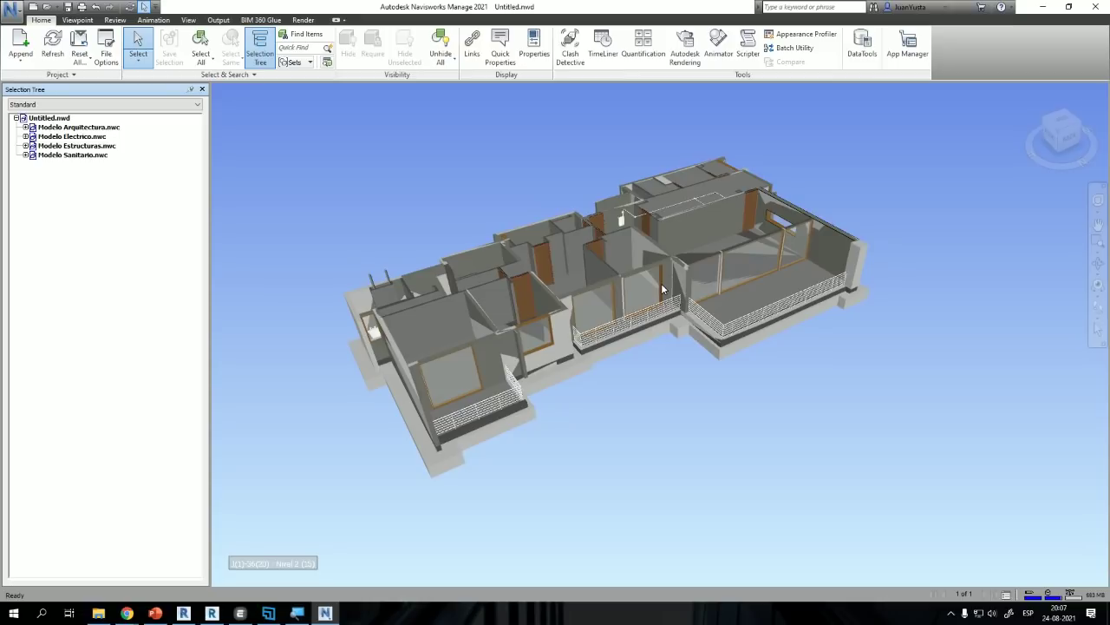
Step: Examine the electrical panel and its conduit run up close and in relation to the whole building
scroll(644, 187, "up", 6)
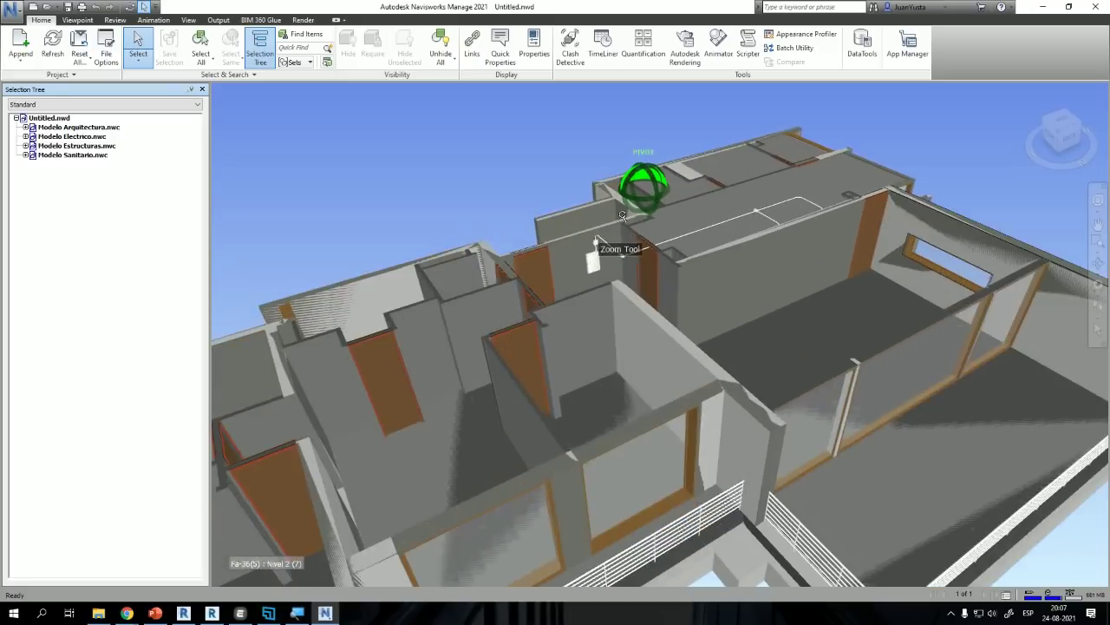
scroll(594, 271, "up", 4)
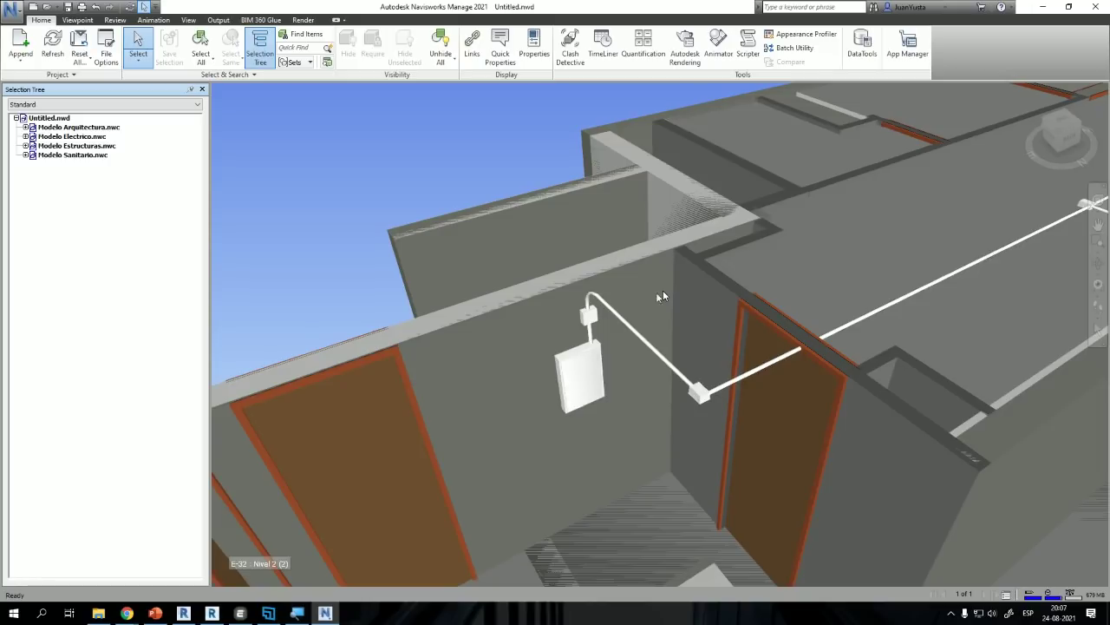
scroll(631, 349, "up", 4)
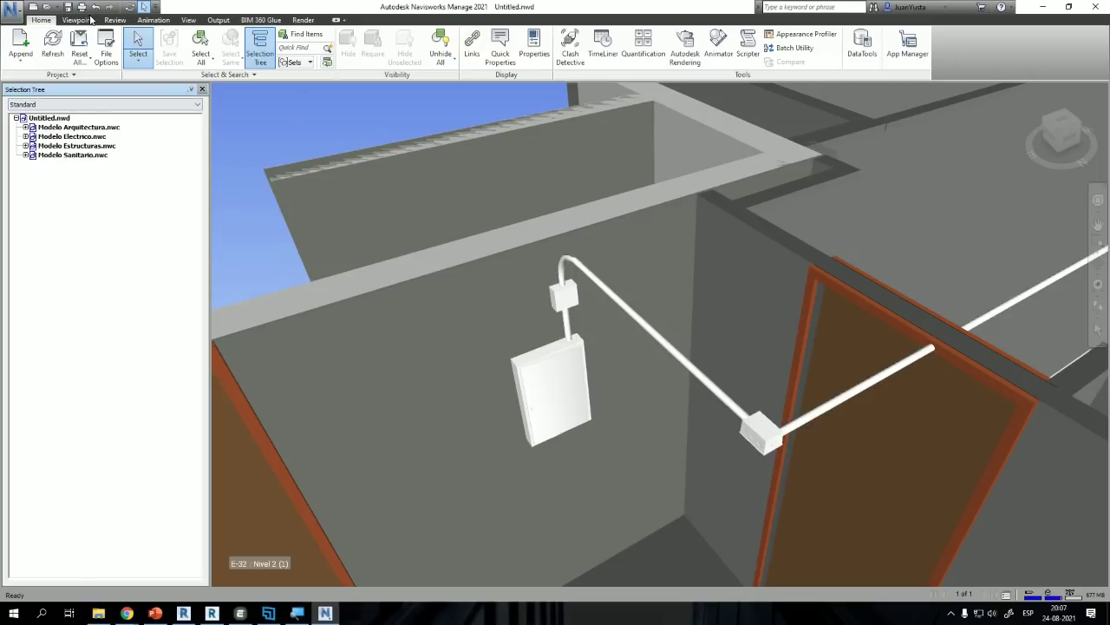
scroll(558, 191, "down", 3)
scroll(558, 190, "down", 6)
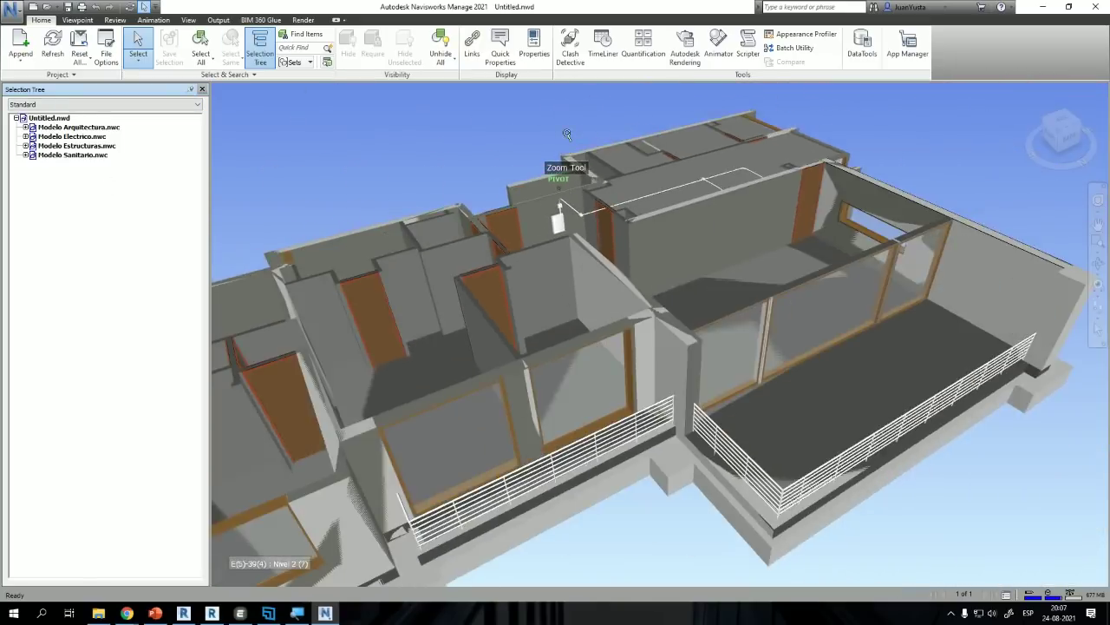
scroll(476, 260, "down", 2)
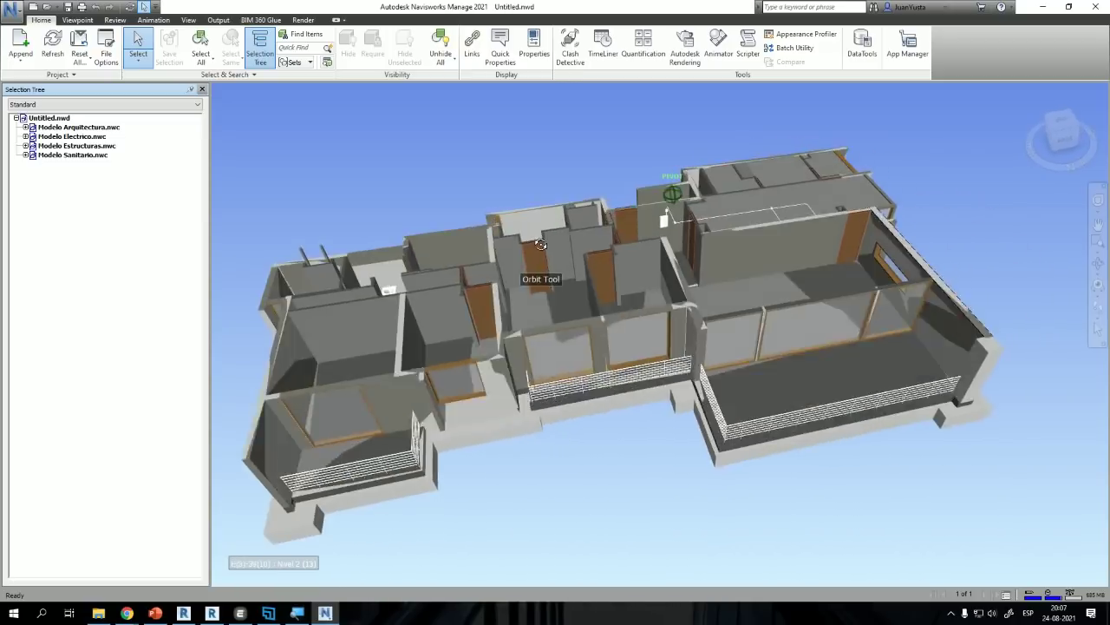
scroll(720, 277, "up", 8)
scroll(720, 278, "up", 5)
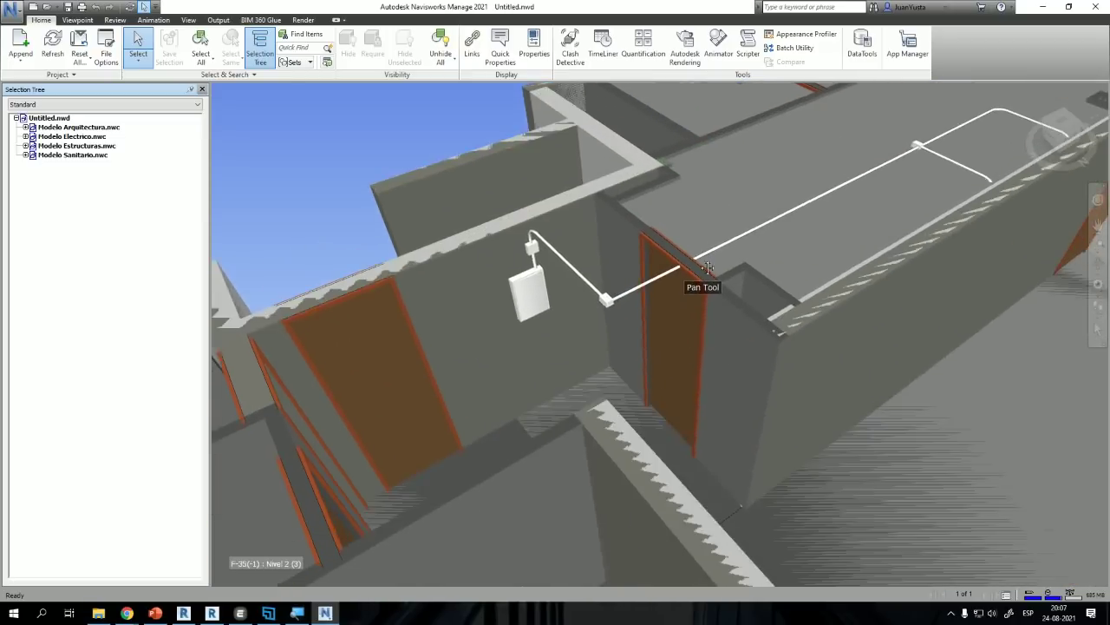
Step: Select the conduit crossing the door, inspect where it meets the door frame and wall, and clear the selection
left_click(621, 254)
scroll(668, 249, "up", 6)
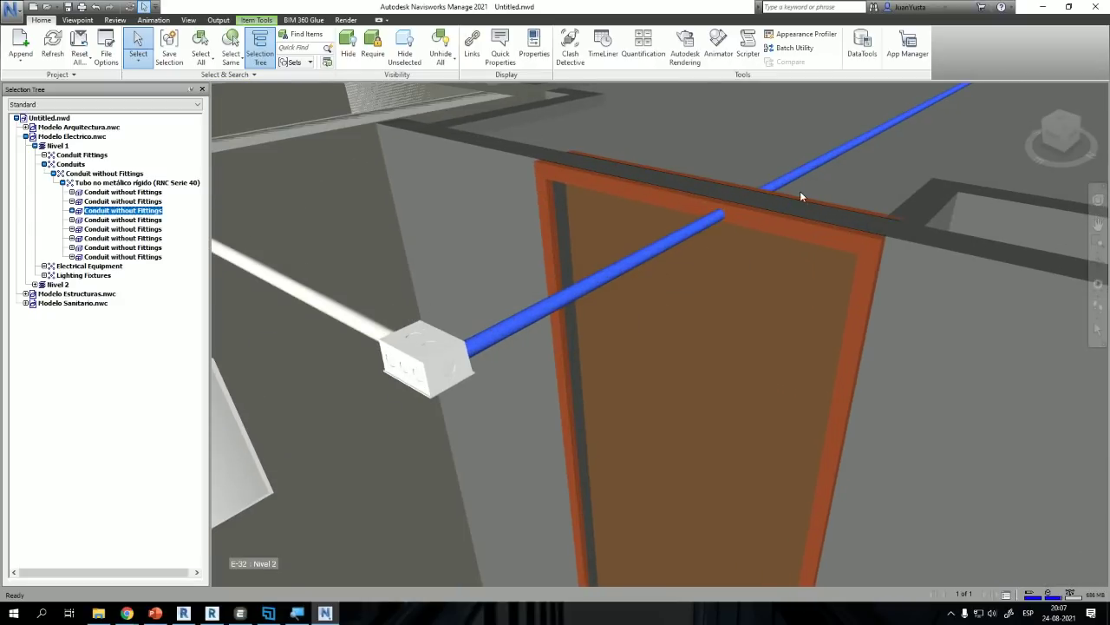
middle_click_drag(739, 250, 700, 256, "shift")
key("Escape")
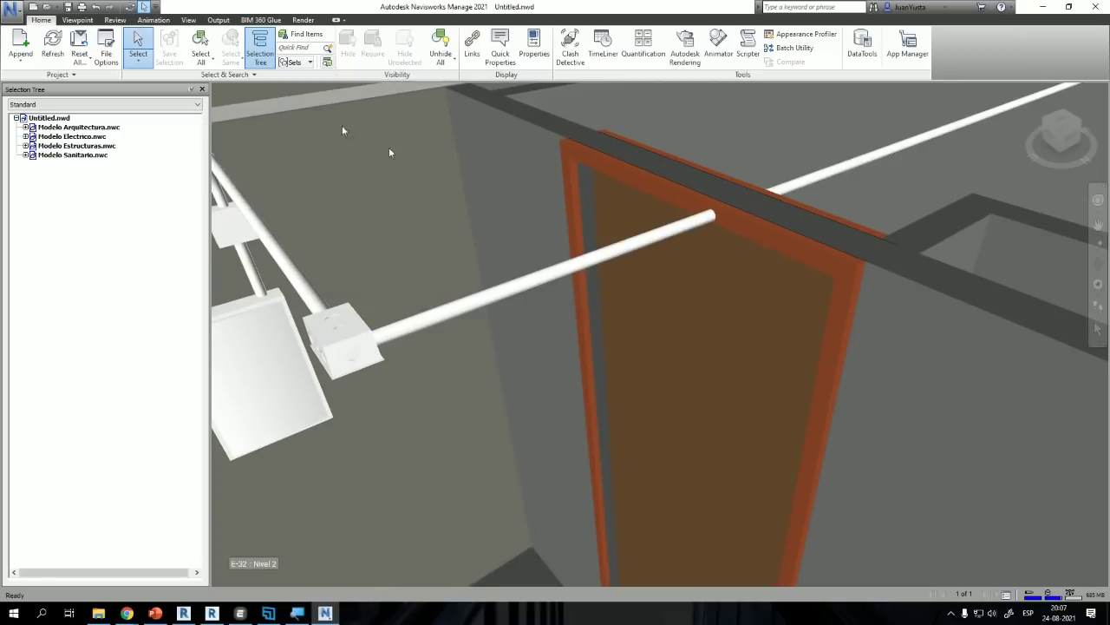
Step: Run the Test 1 clash test with Modelo Arquitectura.nwc as selection A and Modelo Electrico.nwc as selection B
left_click(570, 47)
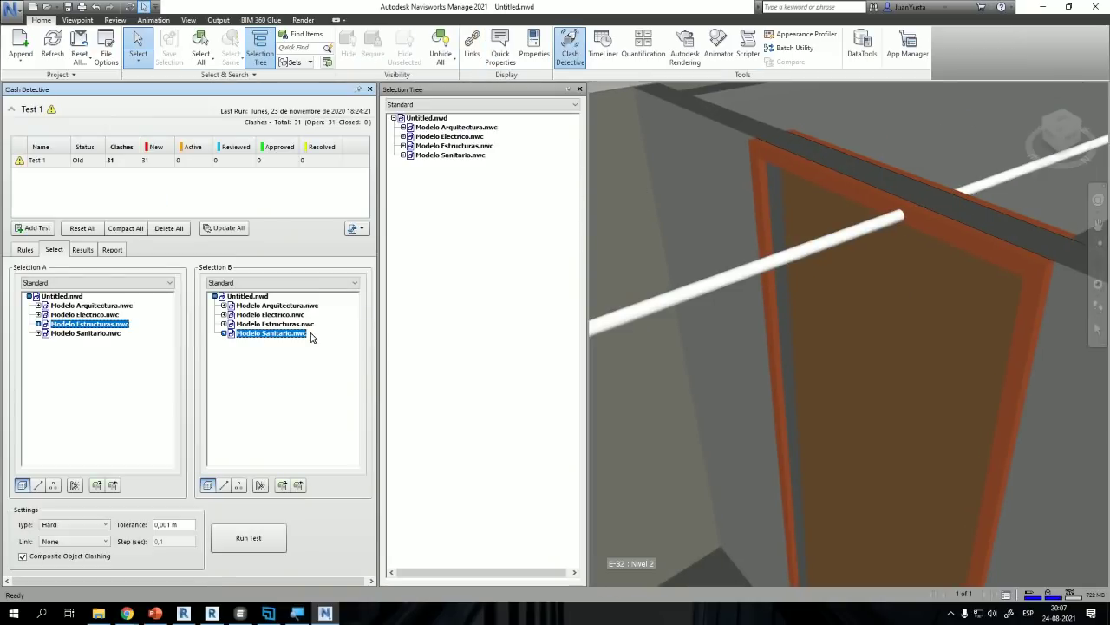
left_click(91, 305)
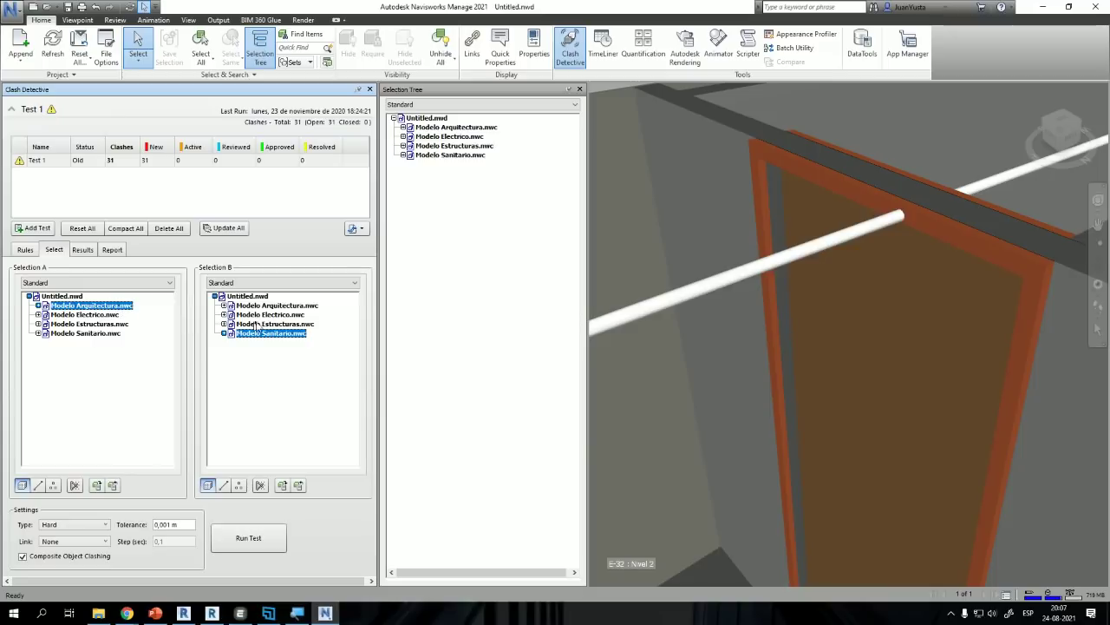
left_click(270, 314)
left_click(250, 539)
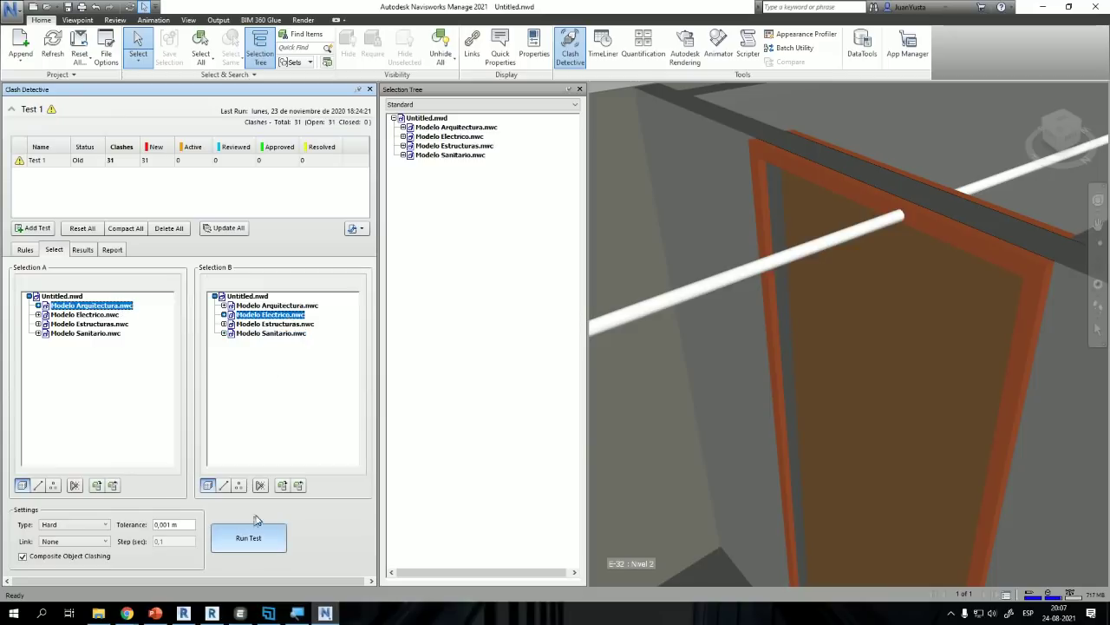
Step: Close the selection tree and review several clash results in the model, including Clash8, Clash14 and Clash24
left_click(579, 89)
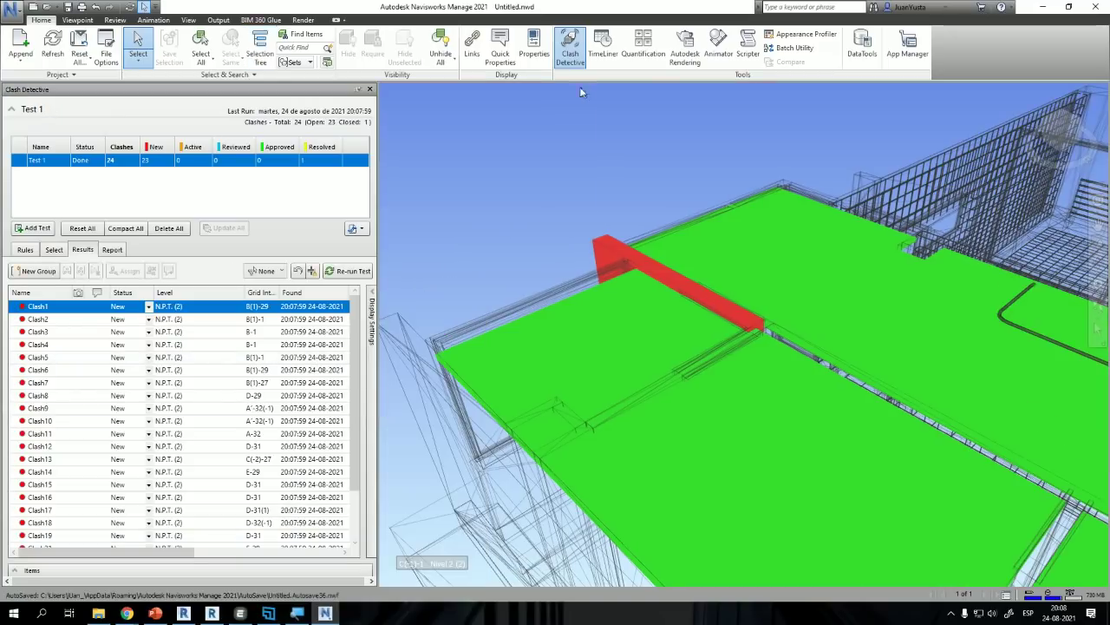
left_click(76, 396)
left_click(79, 472)
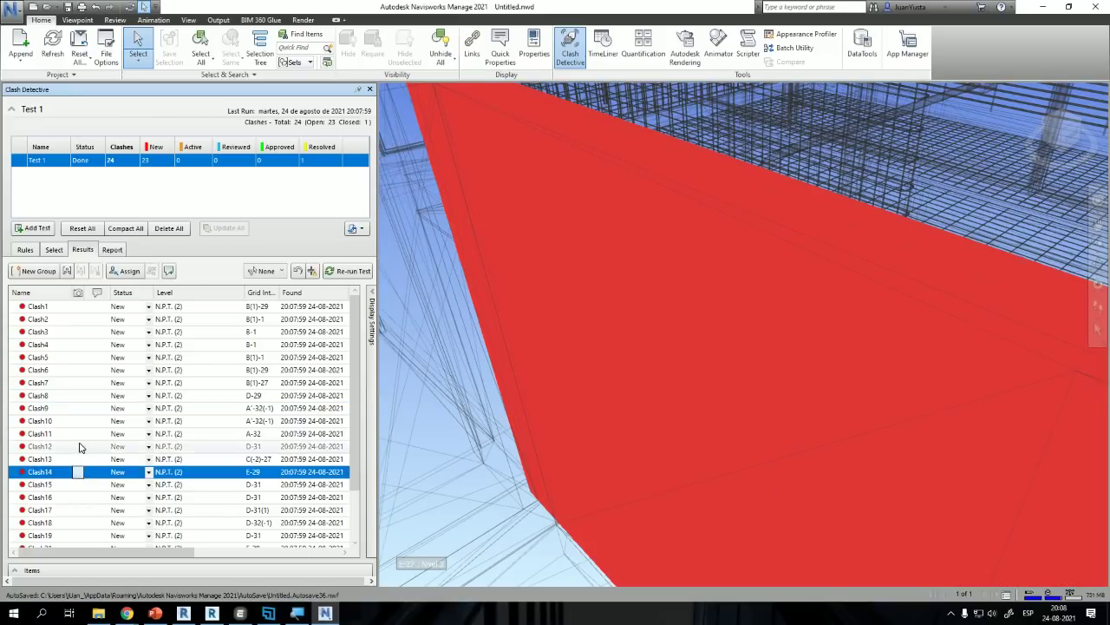
scroll(79, 445, "down", 3)
left_click(68, 488)
left_click(59, 528)
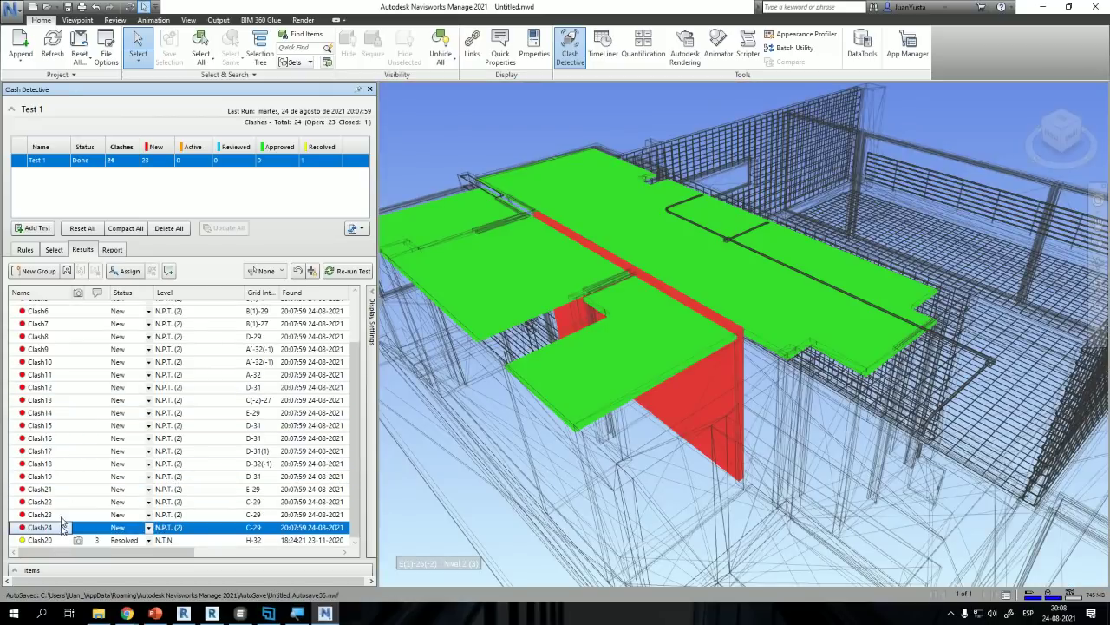
left_click(63, 476)
left_click(63, 412)
Step: Show Clash17 and inspect up close where the conduit runs through the wall above the door opening
left_click(61, 450)
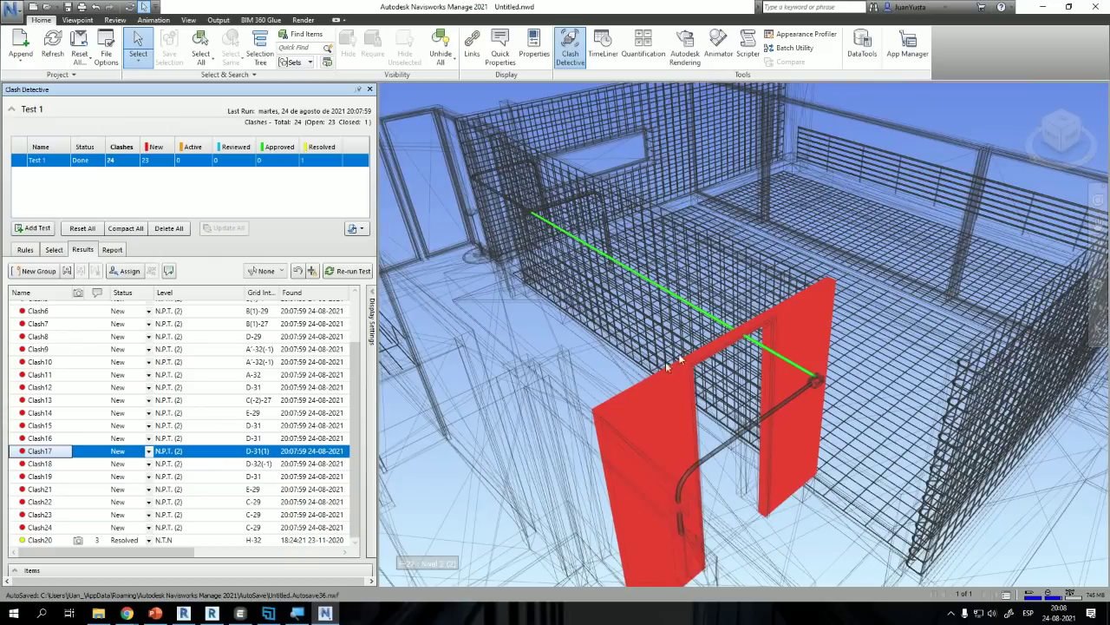
scroll(744, 319, "up", 4)
middle_click_drag(744, 320, 607, 345, "shift")
scroll(690, 337, "up", 2)
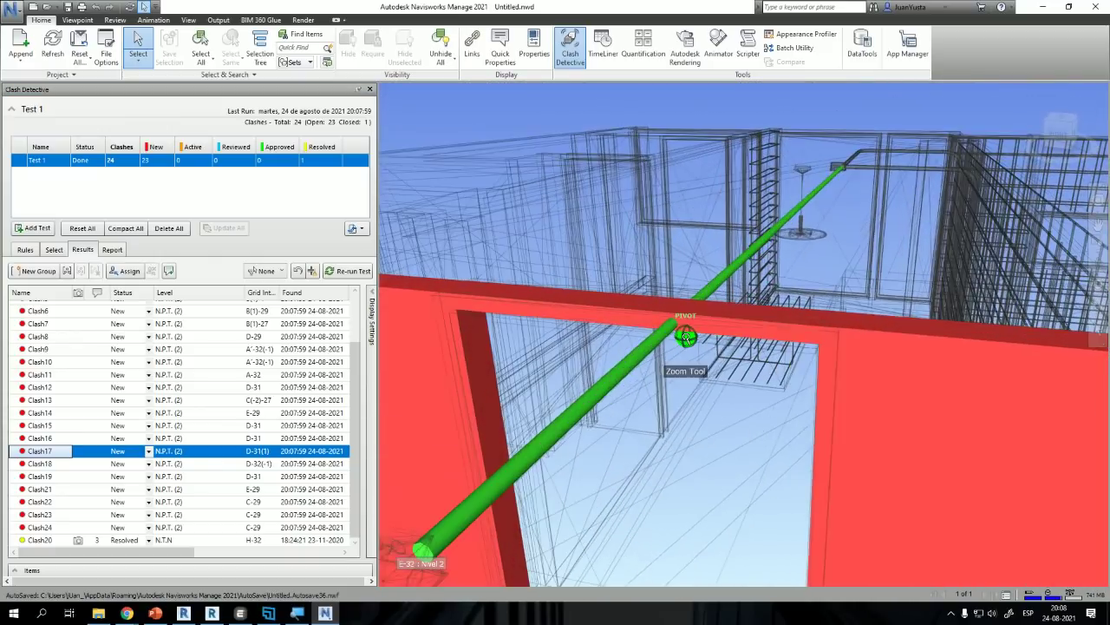
Step: Examine the Clash17 conduit where it passes through the wall above the door opening, close up and from farther out
mouse_move(690, 336)
middle_mouse_down("shift")
mouse_move(640, 340)
mouse_move(644, 376)
mouse_move(658, 354)
mouse_move(567, 350)
mouse_move(620, 329)
mouse_move(700, 345)
middle_mouse_up("shift")
scroll(669, 333, "up", 2)
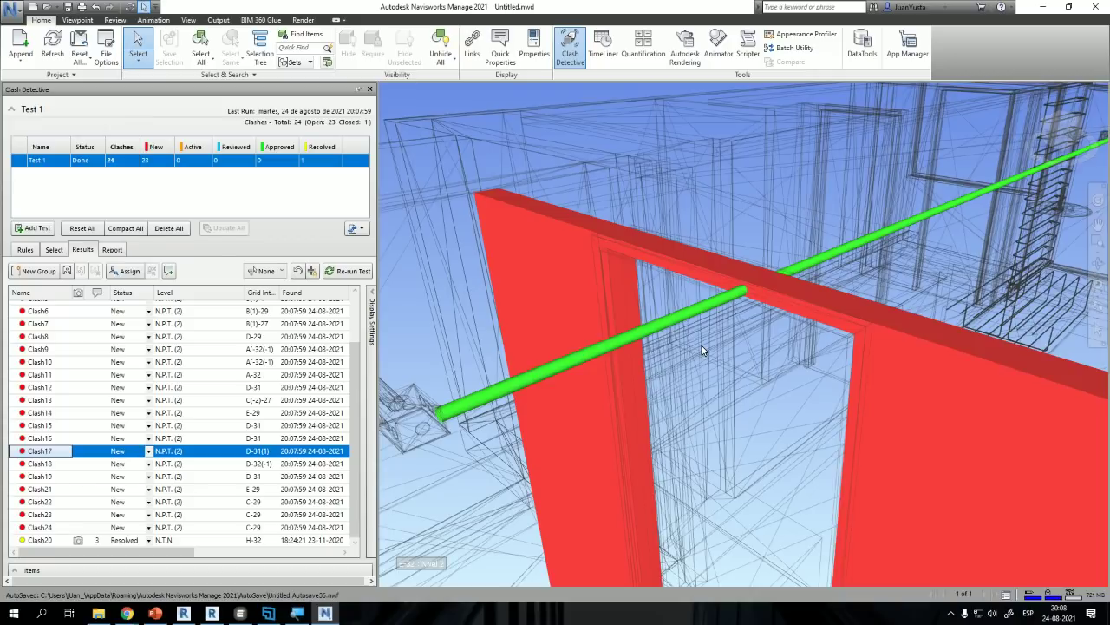
scroll(761, 296, "up", 5)
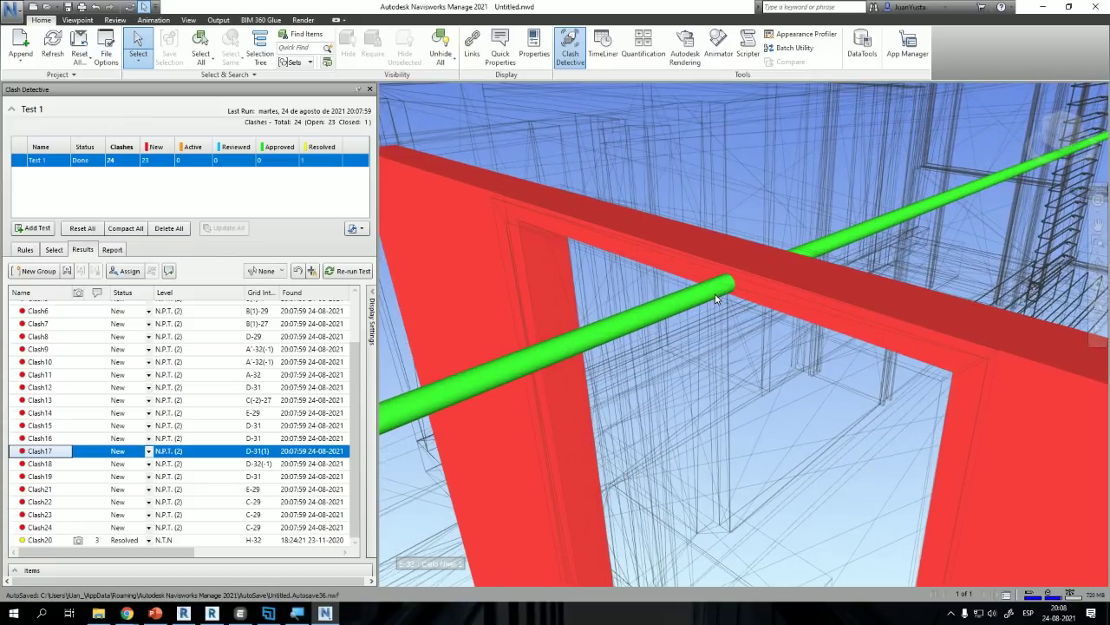
scroll(716, 298, "down", 4)
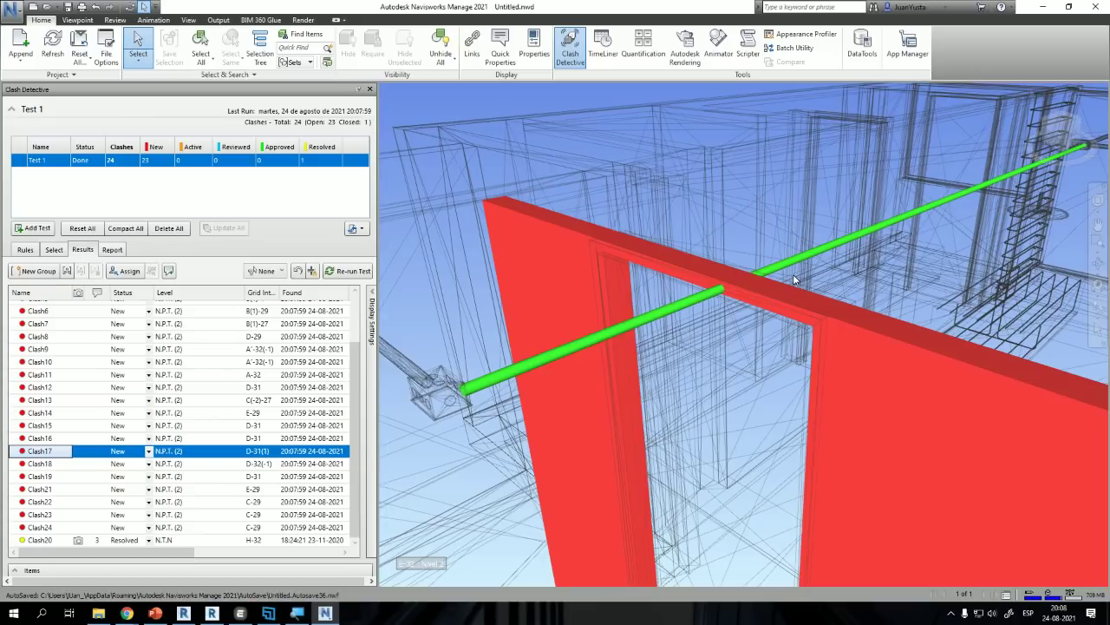
scroll(780, 284, "down", 5)
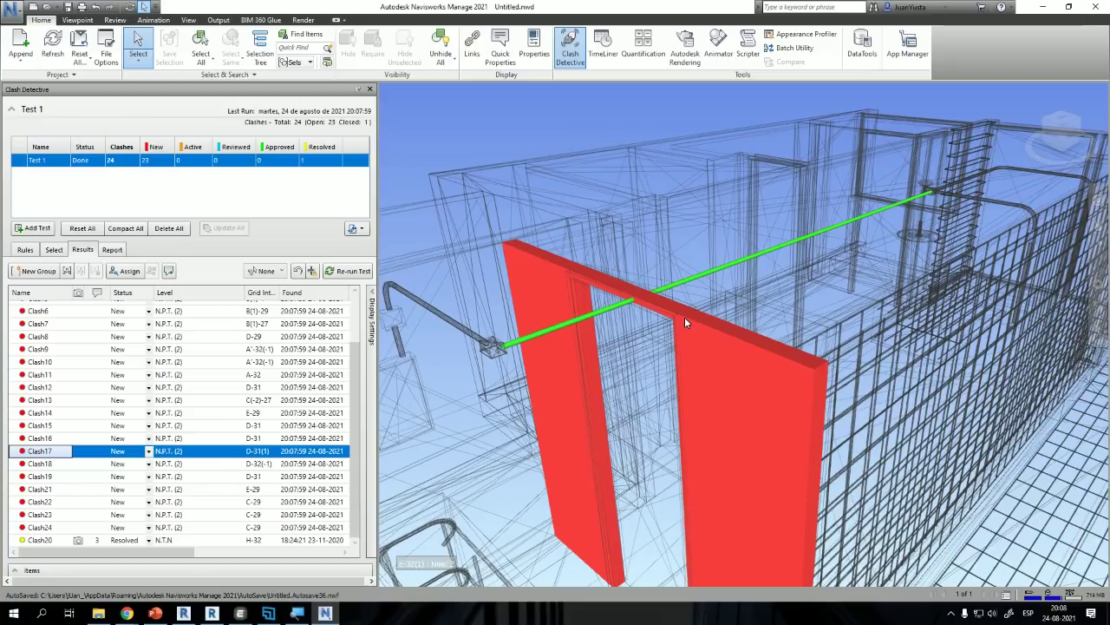
Step: Minimise Navisworks, switch to the PowerPoint closing contact slide, and hide the notes pane
left_click(1046, 10)
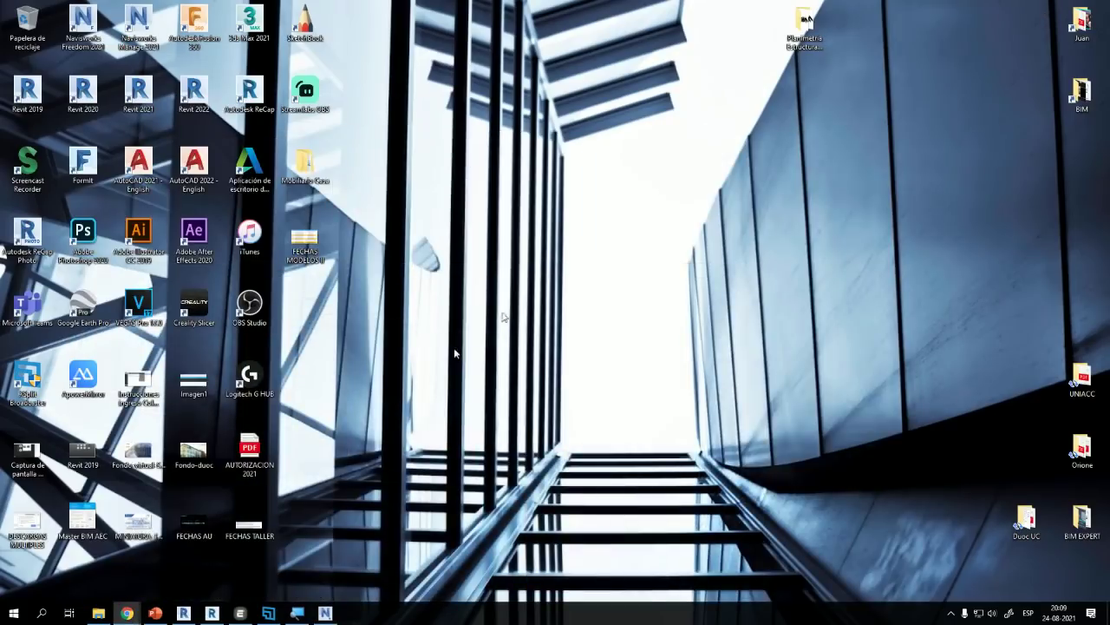
left_click(155, 612)
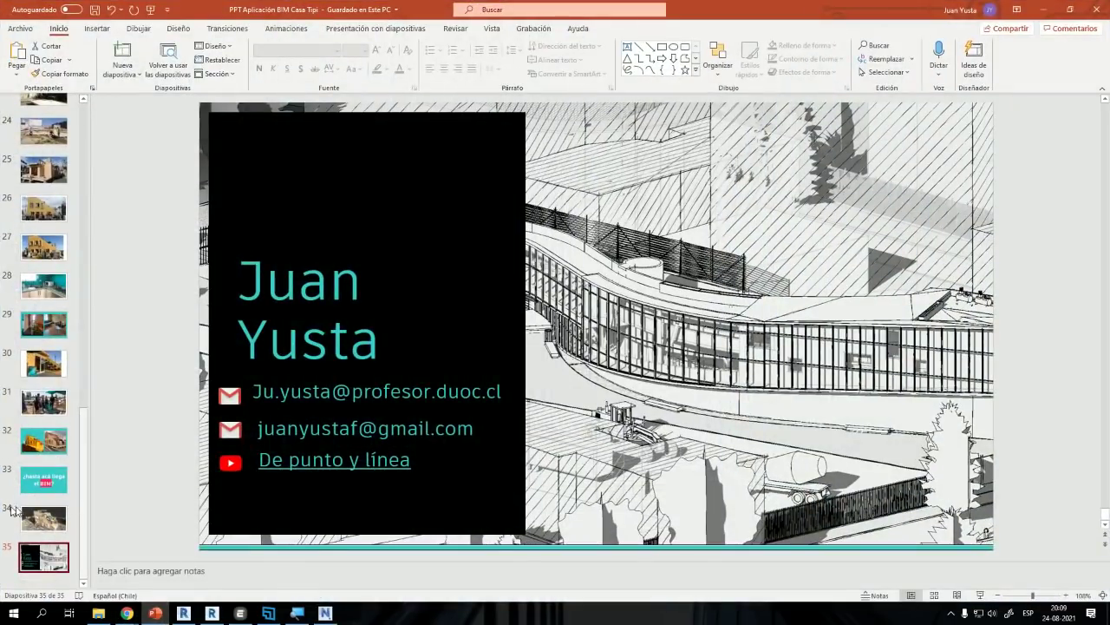
left_click(870, 595)
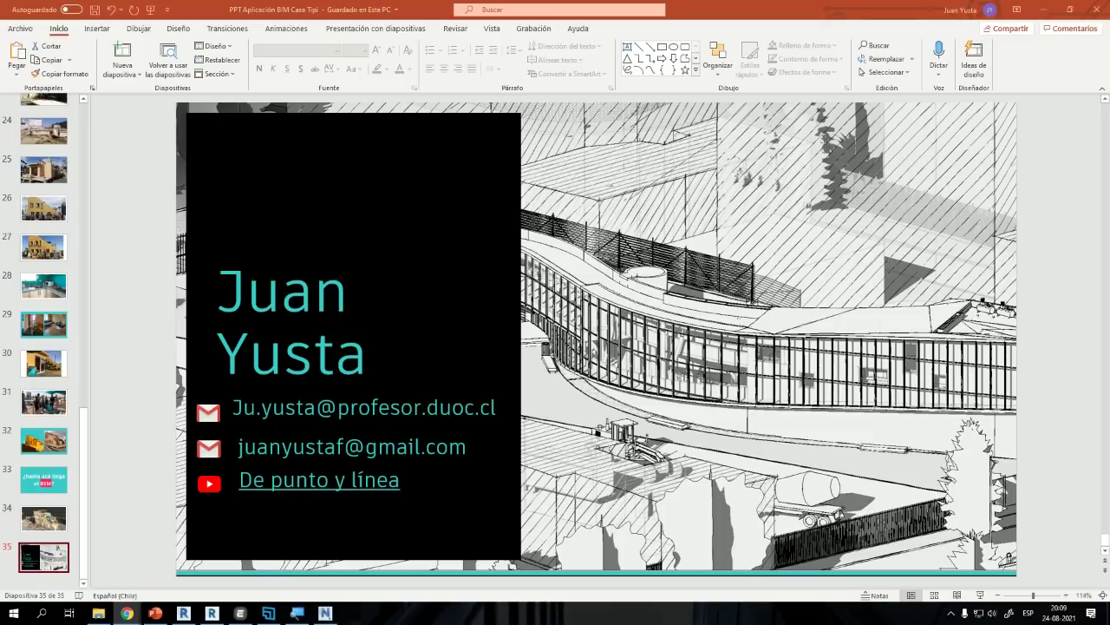
Step: Switch to Revit, then browse in File Explorer to 2021 - 1 and open AEK3122 - Modelamiento de proyectos de equipamiento
left_click(183, 613)
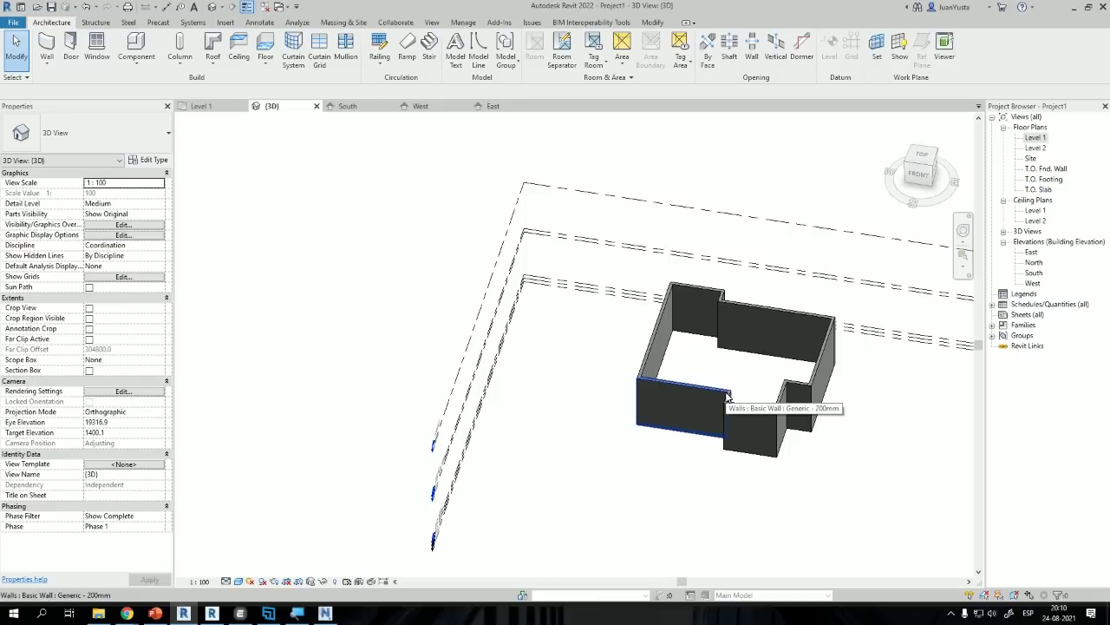
left_click(98, 613)
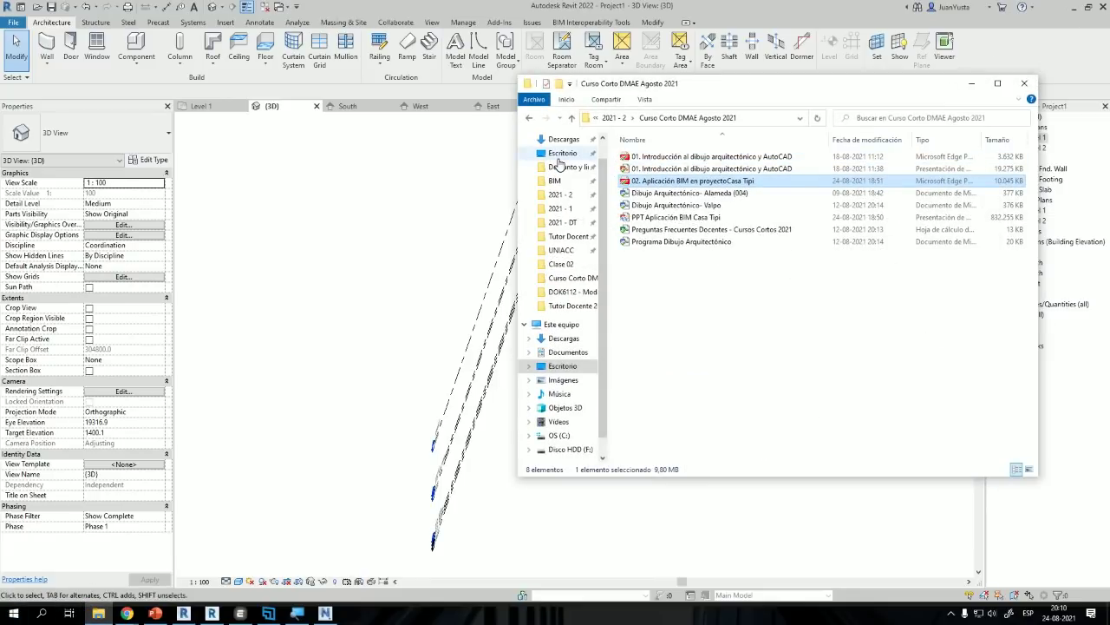
left_click(567, 212)
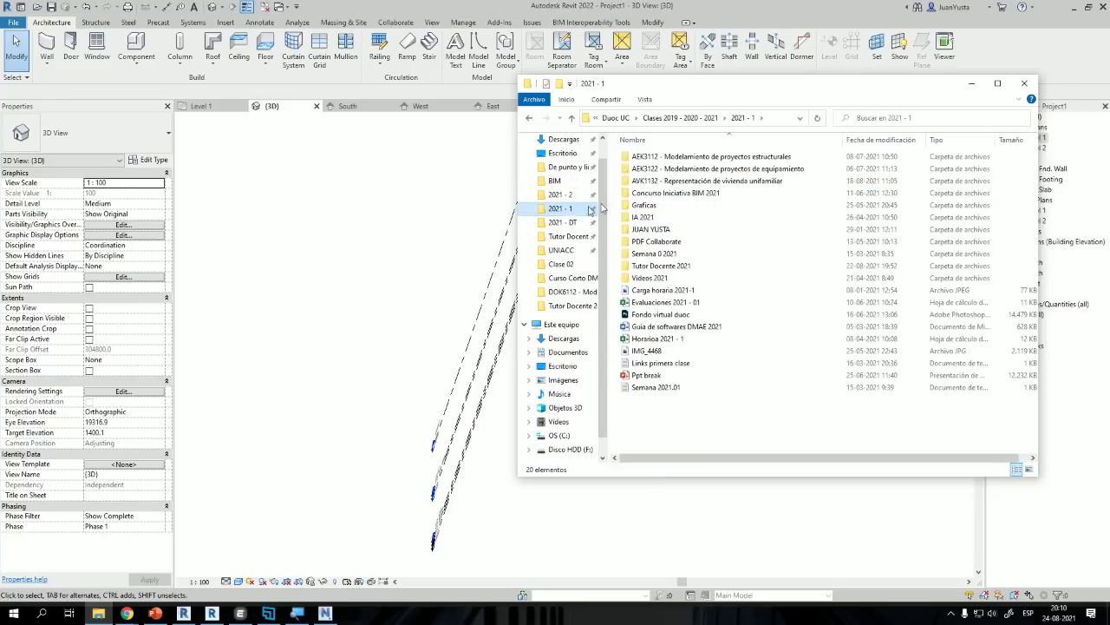
left_click(755, 169)
double_click(754, 169)
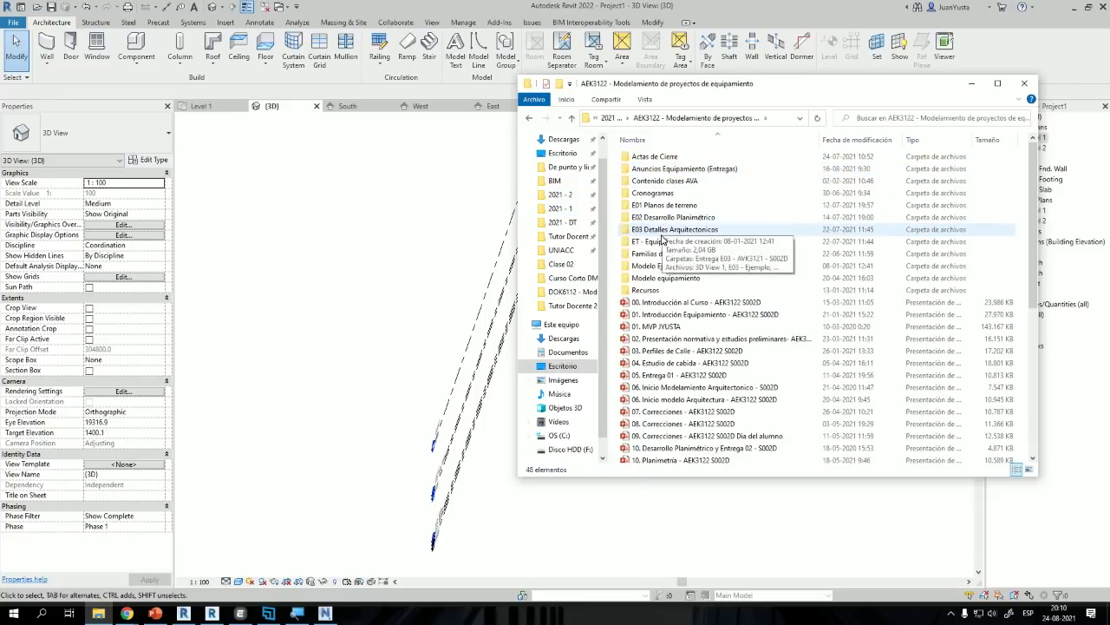
Step: Open the Entregas Alumnos folder inside E03 Detalles Arquitectonicos, under Entrega E03 - AVK3121 - S002D
double_click(665, 231)
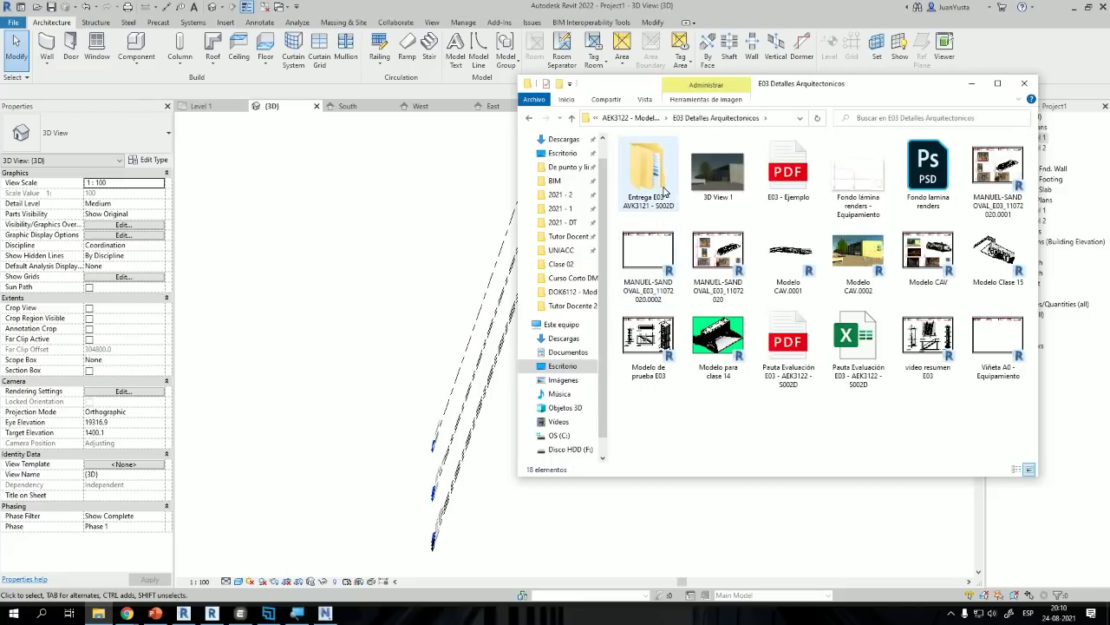
double_click(665, 191)
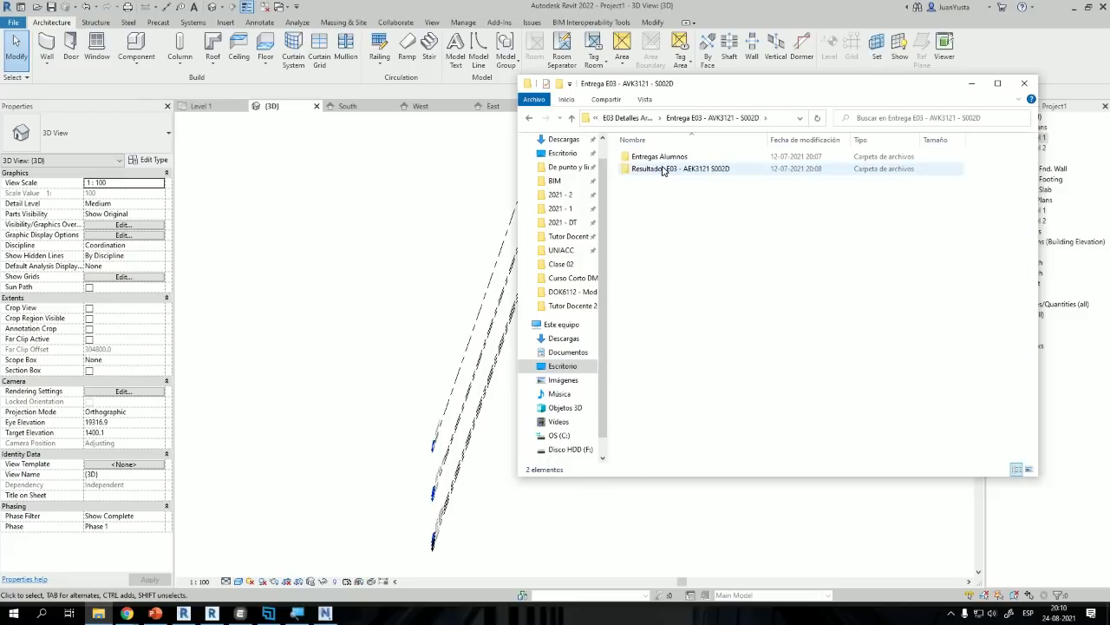
double_click(664, 169)
left_click(571, 117)
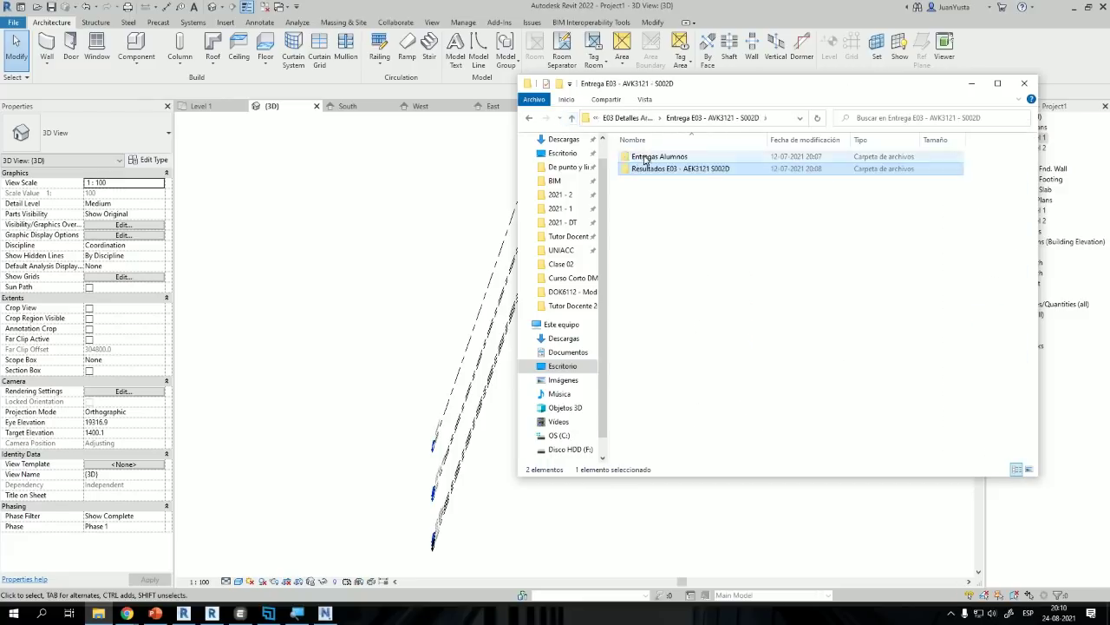
double_click(644, 158)
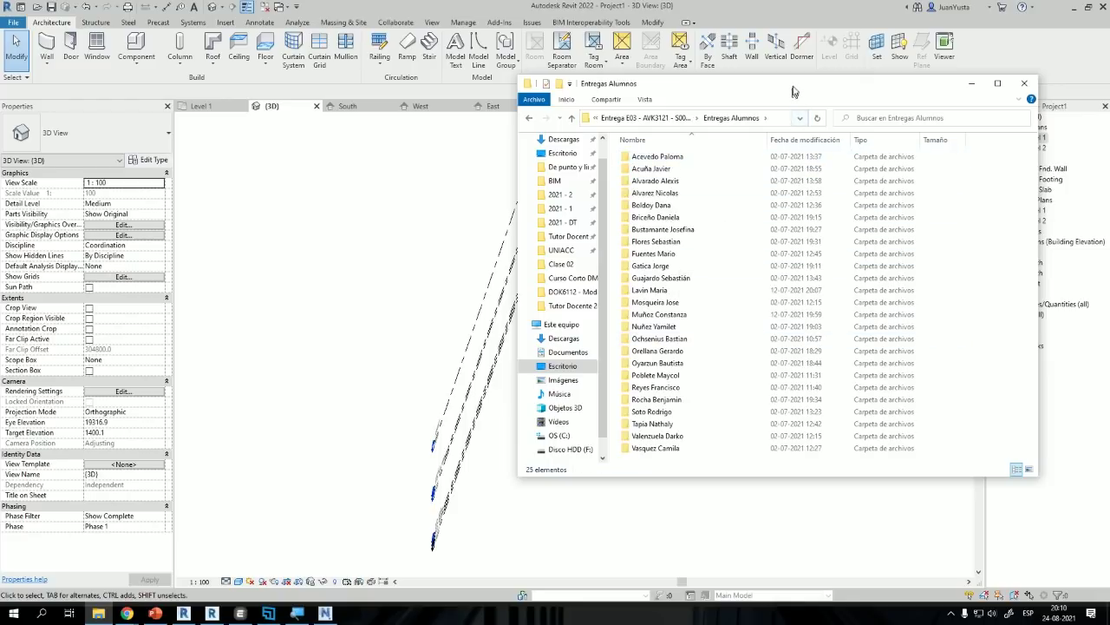
Step: Move the File Explorer window aside and open E03-AEK3122-S002D from the last student's folder
left_click_drag(792, 91, 511, 92)
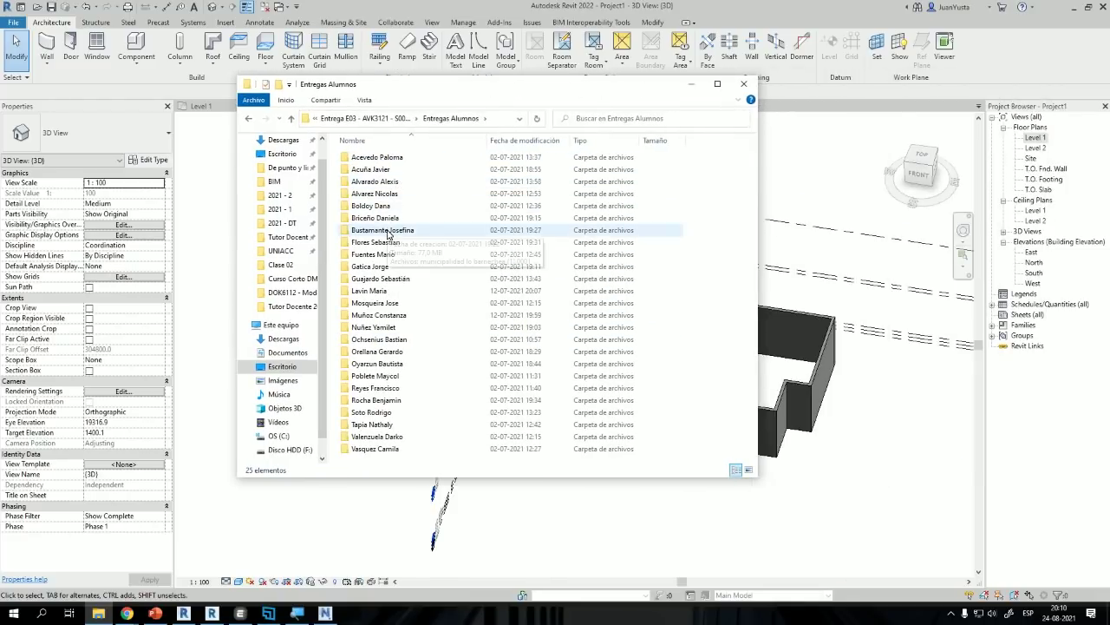
double_click(388, 452)
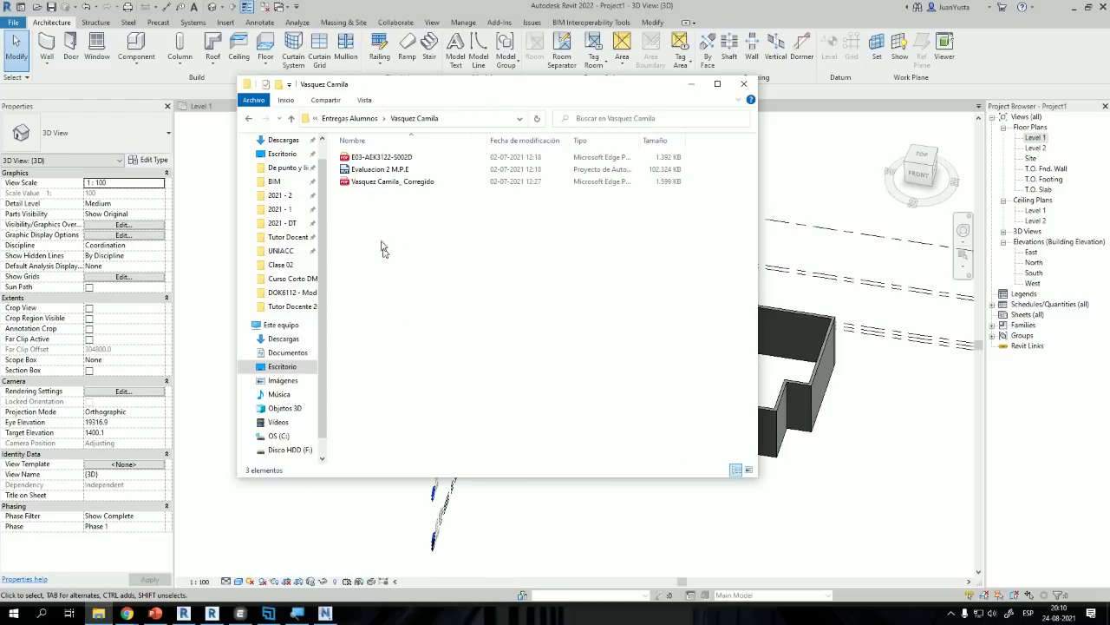
double_click(394, 158)
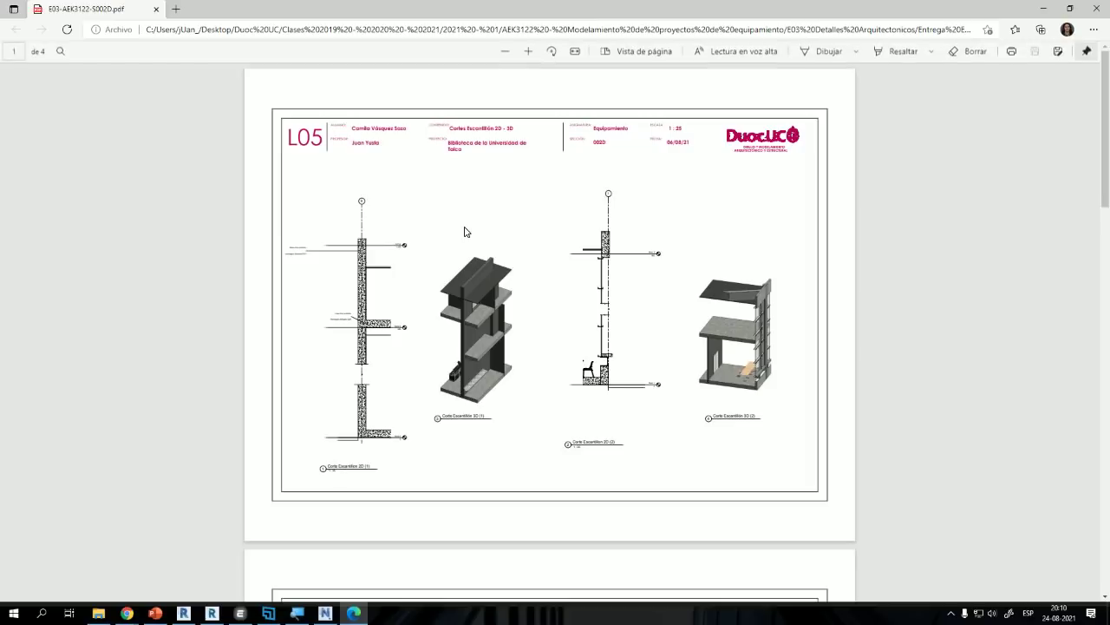
Step: Go to sheet L08 of the PDF and enlarge its exterior renders
scroll(464, 231, "down", 10)
scroll(464, 231, "down", 5)
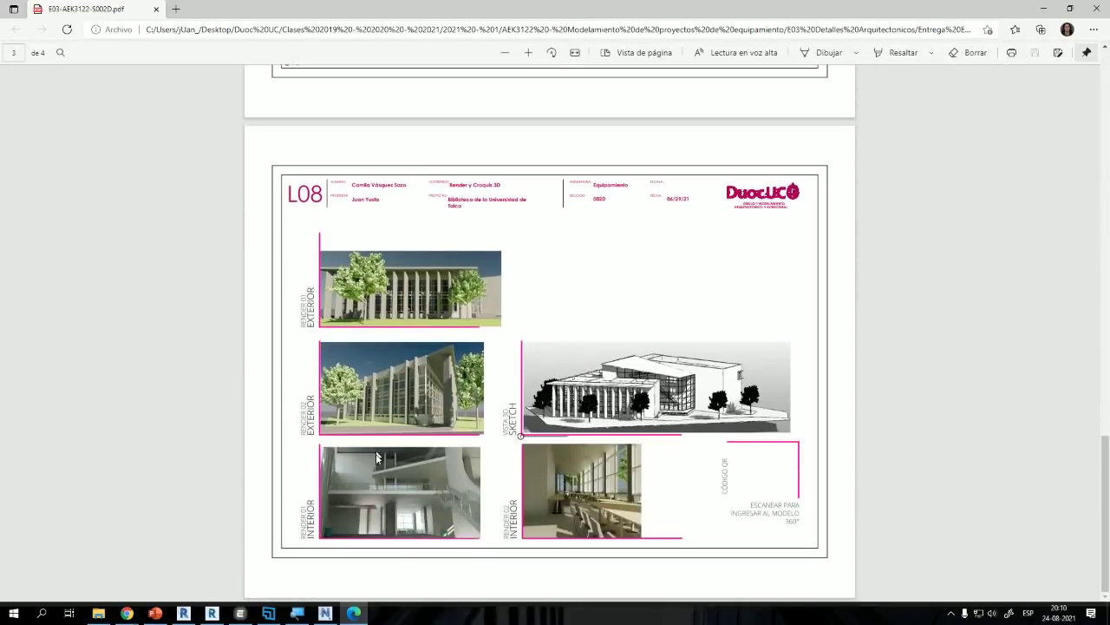
scroll(378, 458, "up", 2, "ctrl")
scroll(244, 178, "up", 3, "ctrl")
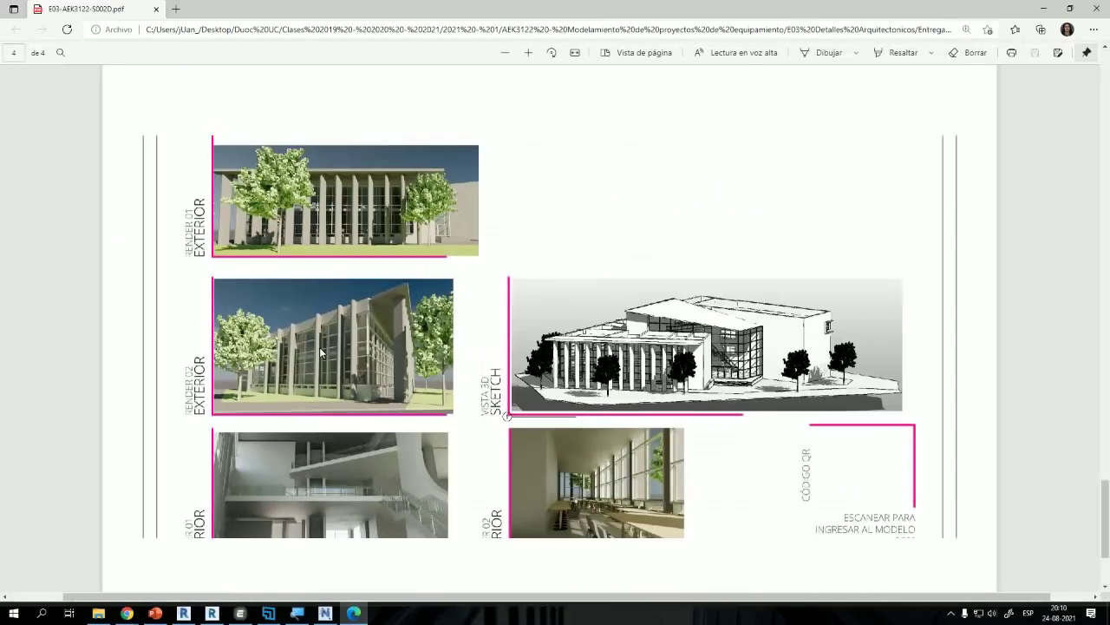
scroll(35, 113, "up", 2, "ctrl")
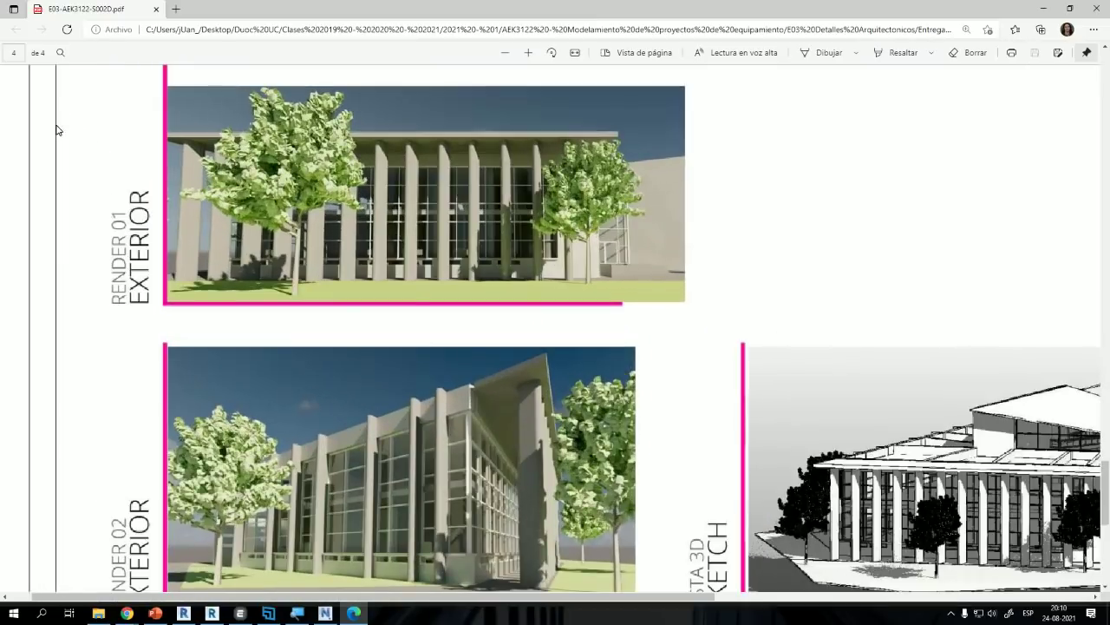
Step: Examine the interior renders, exterior renders and 3D sketch view on sheet L08
scroll(88, 159, "down", 1)
scroll(88, 158, "down", 5)
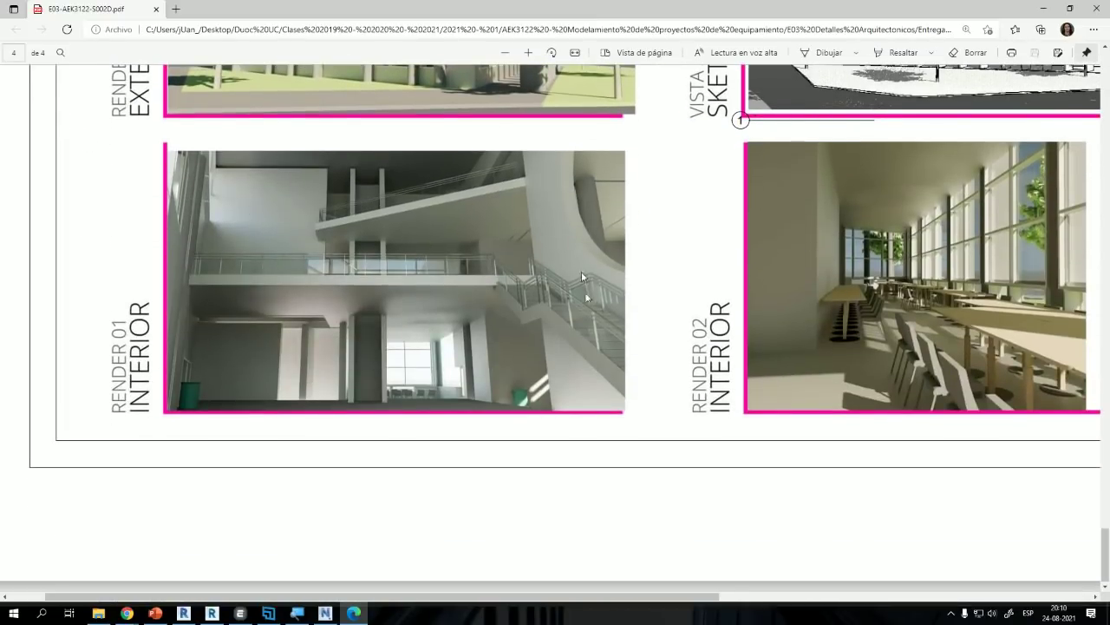
left_click_drag(543, 596, 676, 521)
scroll(788, 211, "up", 4)
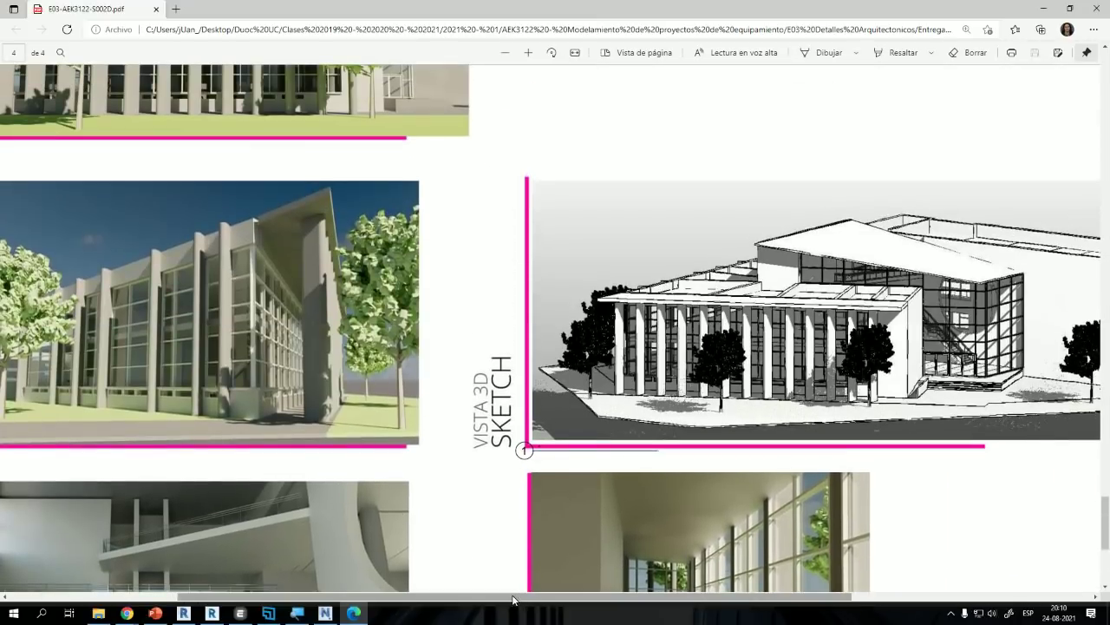
left_click_drag(518, 595, 455, 590)
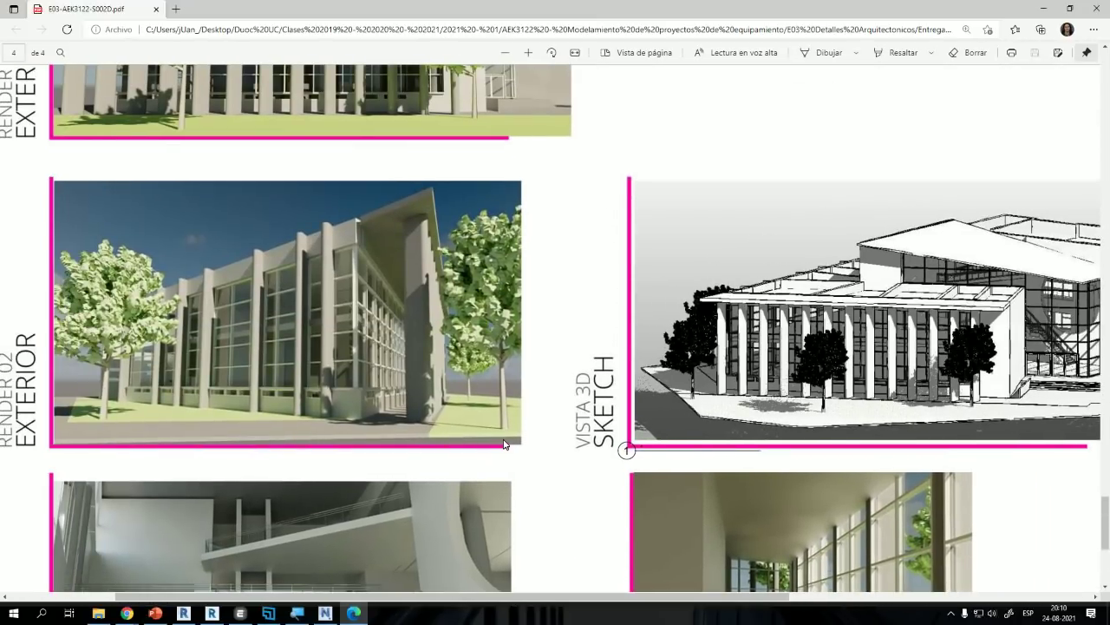
scroll(504, 443, "up", 3)
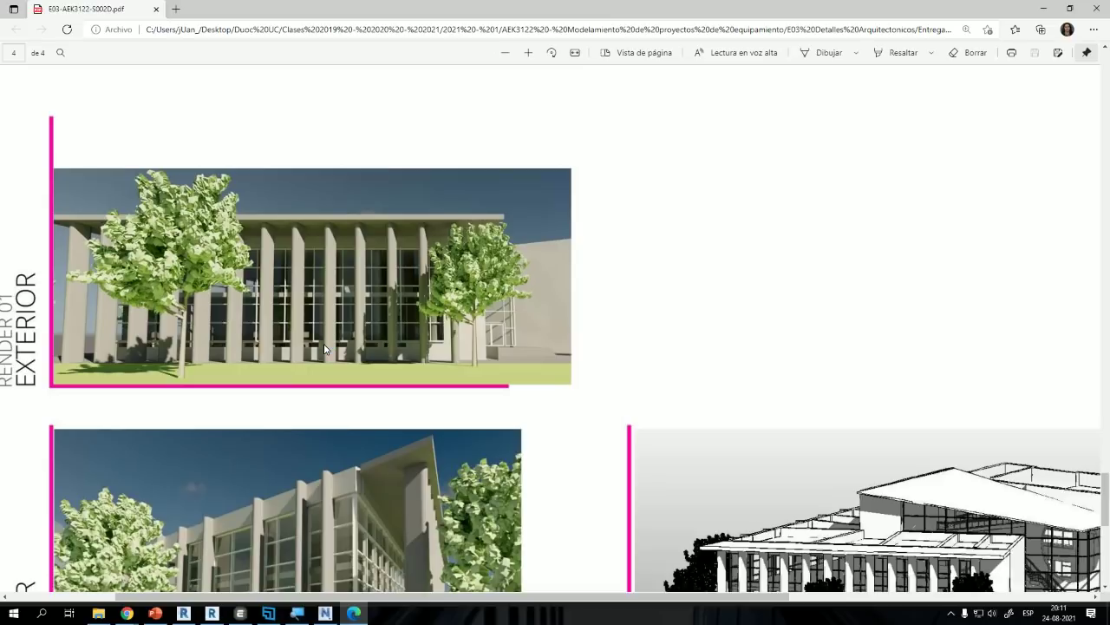
scroll(324, 349, "down", 3)
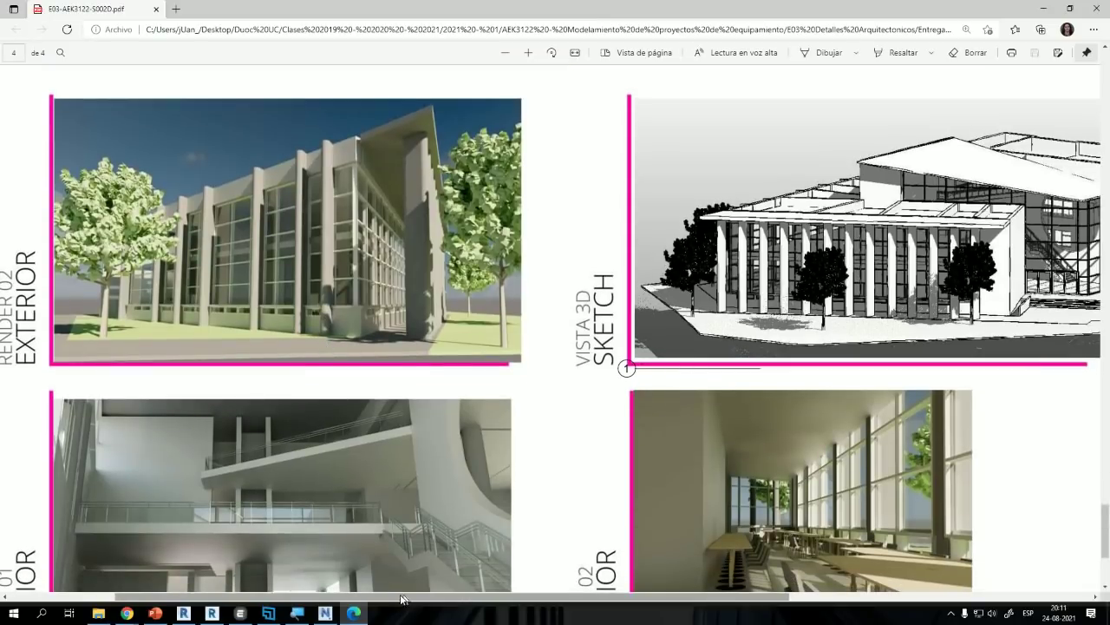
scroll(766, 356, "right", 3)
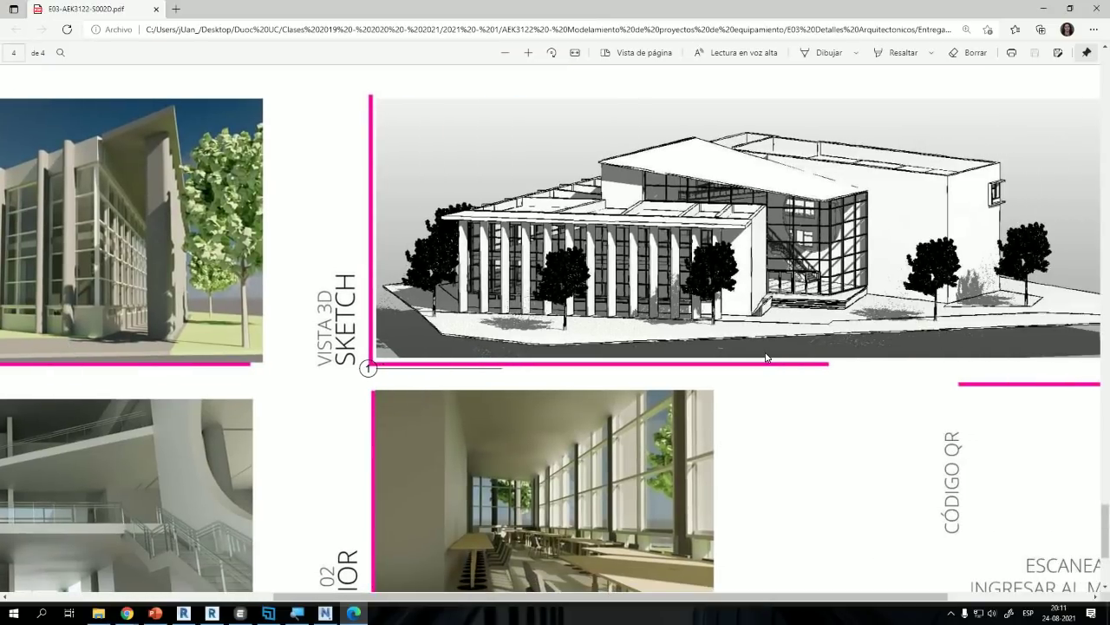
scroll(766, 357, "down", 1)
scroll(766, 357, "up", 2)
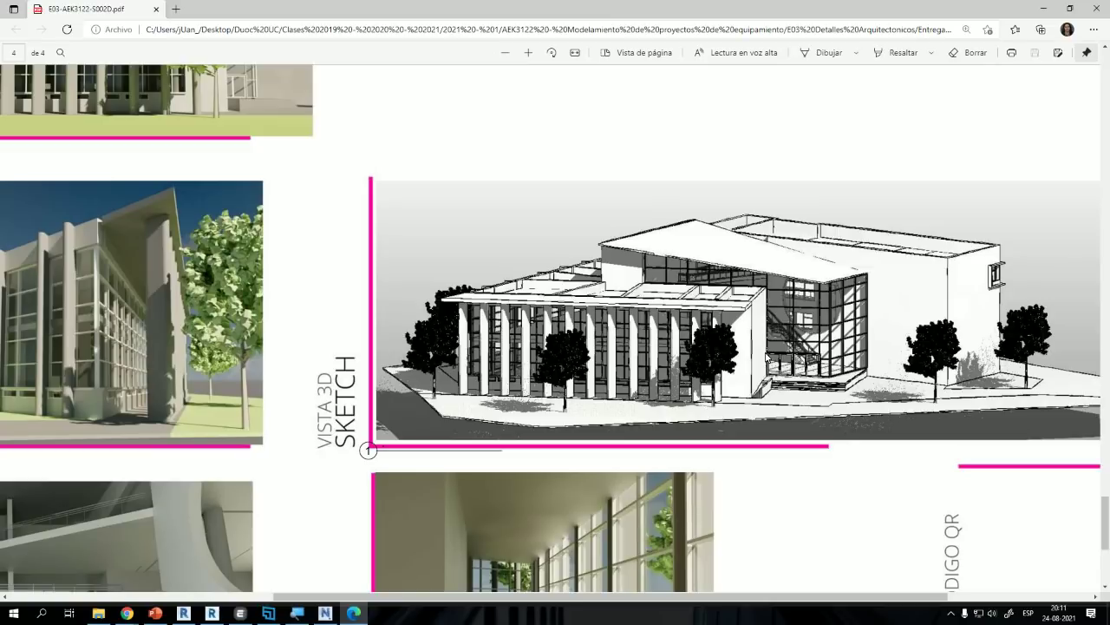
Step: Review the bathroom, stair, door and window detail sheets, and return to the renders on the last page
scroll(633, 456, "up", 10)
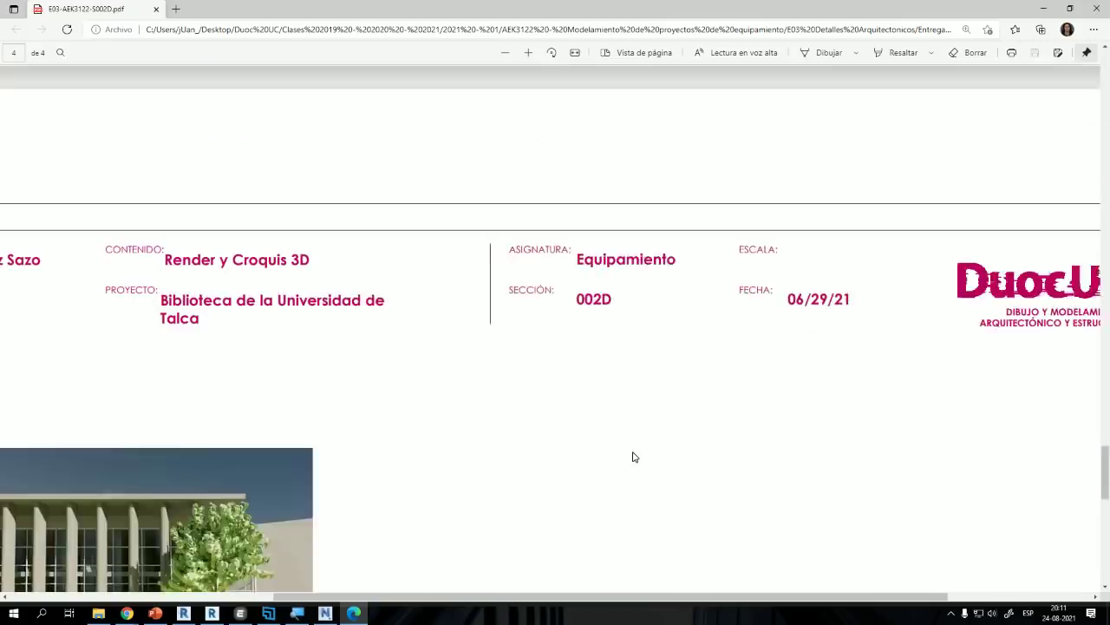
scroll(618, 432, "up", 10)
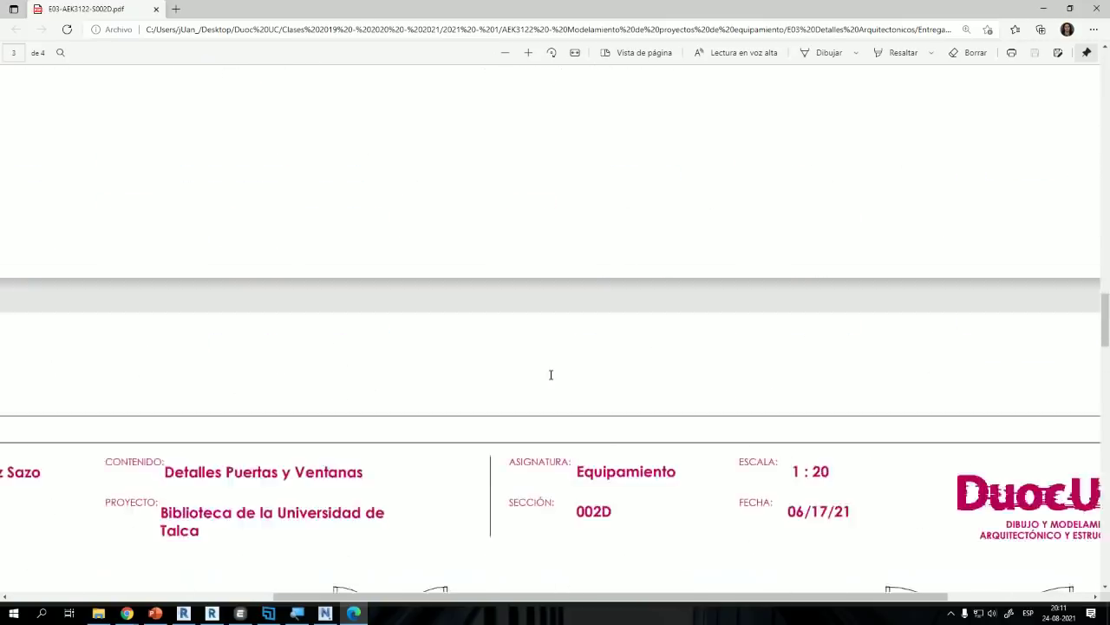
scroll(552, 375, "up", 2)
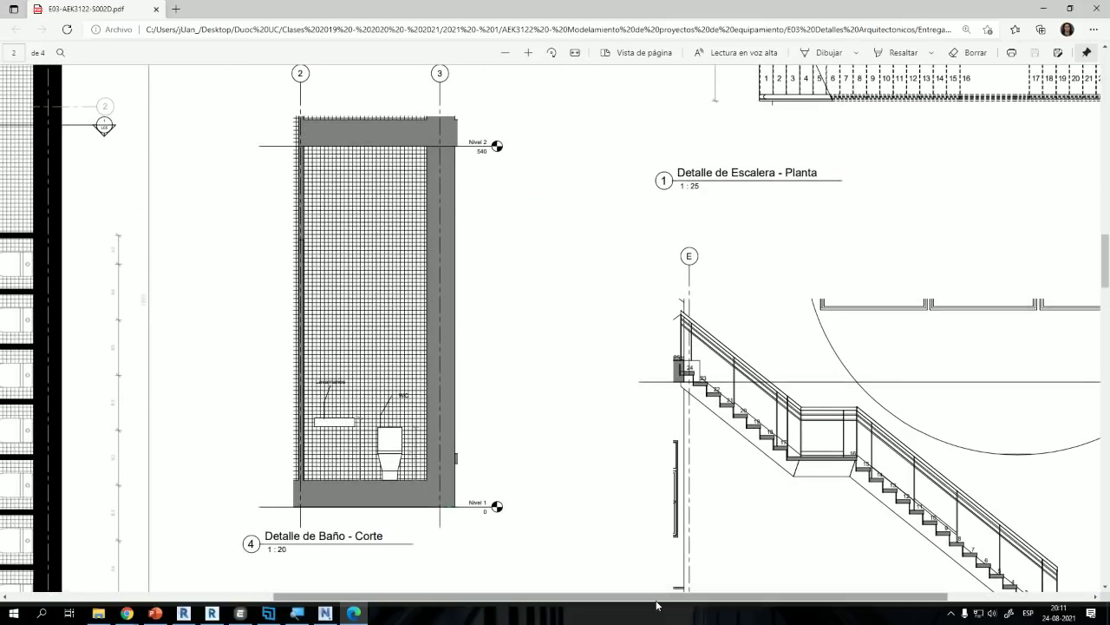
left_click_drag(657, 597, 384, 596)
scroll(244, 357, "down", 2)
scroll(365, 344, "down", 20)
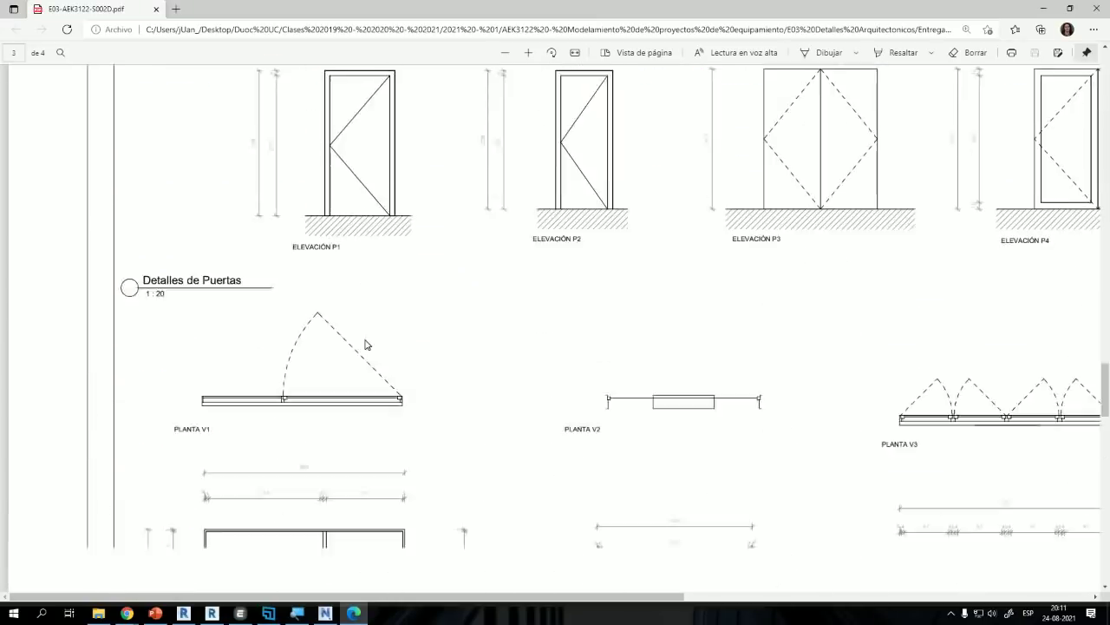
scroll(365, 344, "down", 5)
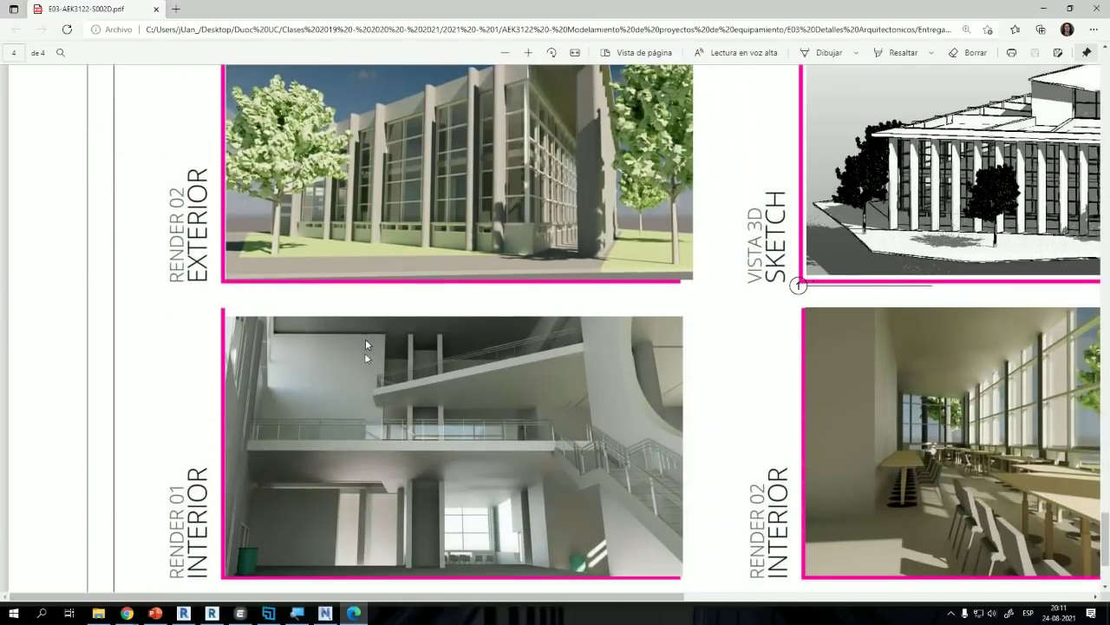
Step: Return to the Entregas Alumnos folder in File Explorer and open the PDF of the Torre Consistorial project from its student's folder
left_click(108, 613)
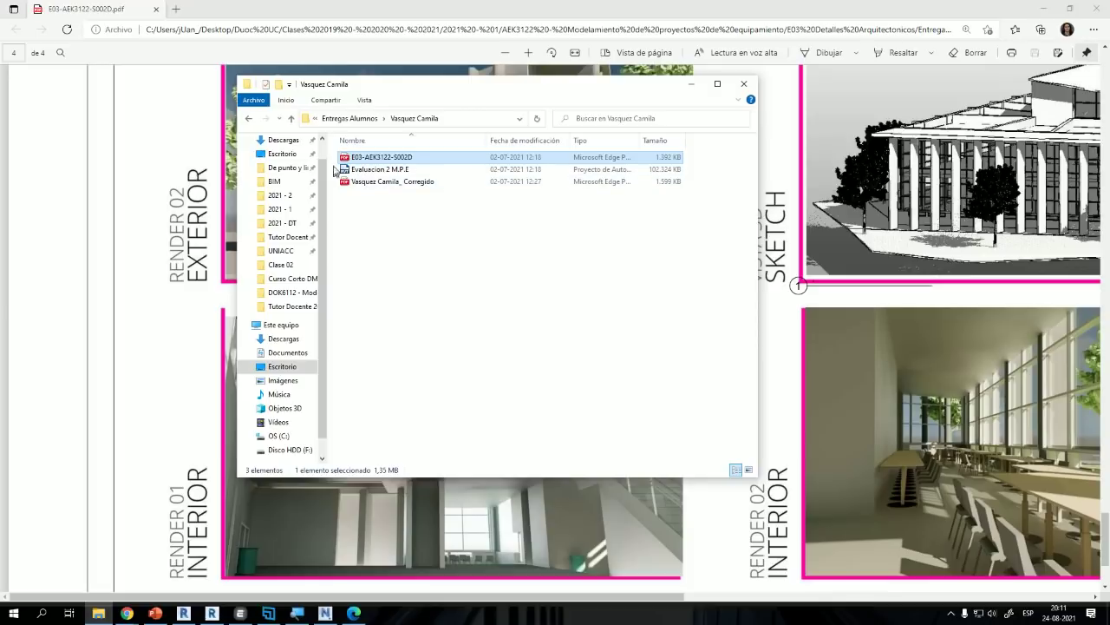
left_click(292, 118)
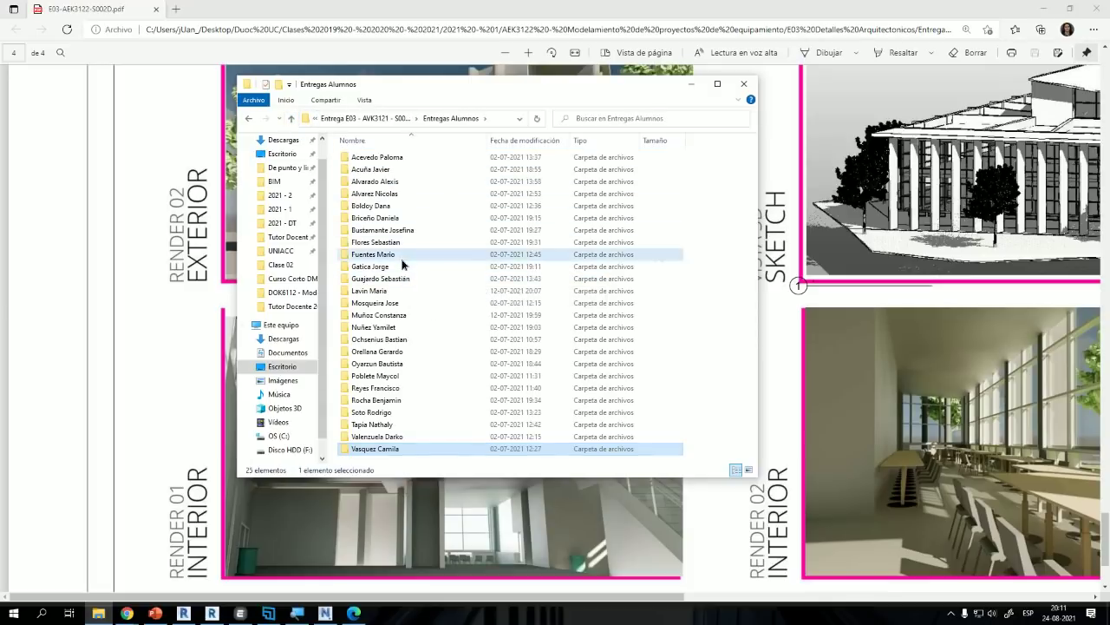
double_click(400, 258)
double_click(383, 174)
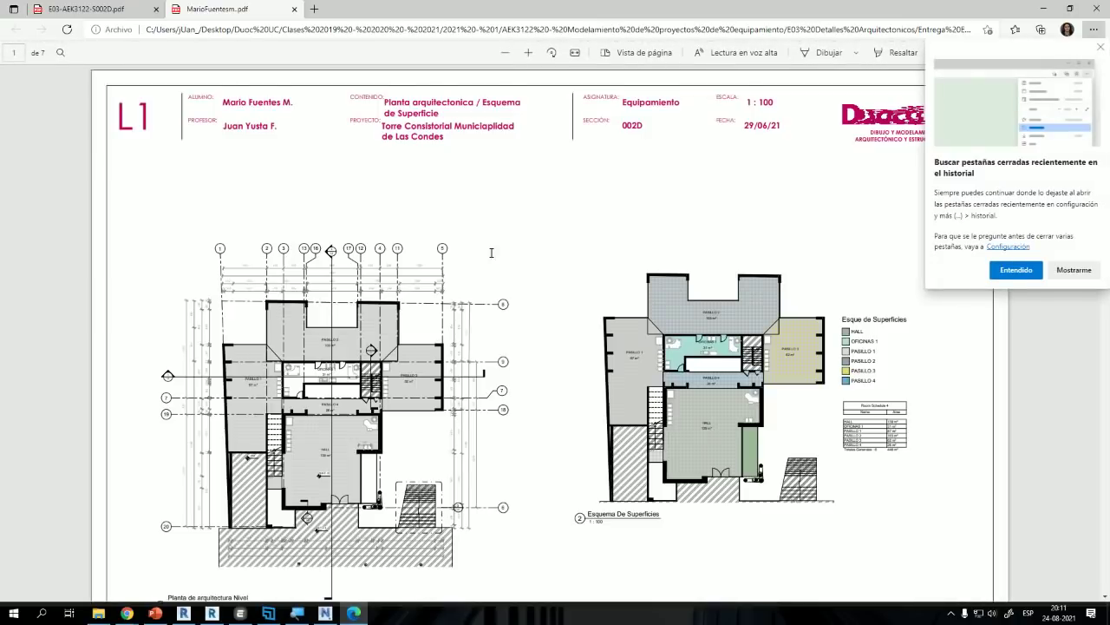
Step: Go to page 7 of the tower project's PDF and examine its exterior renders enlarged
scroll(491, 252, "down", 20)
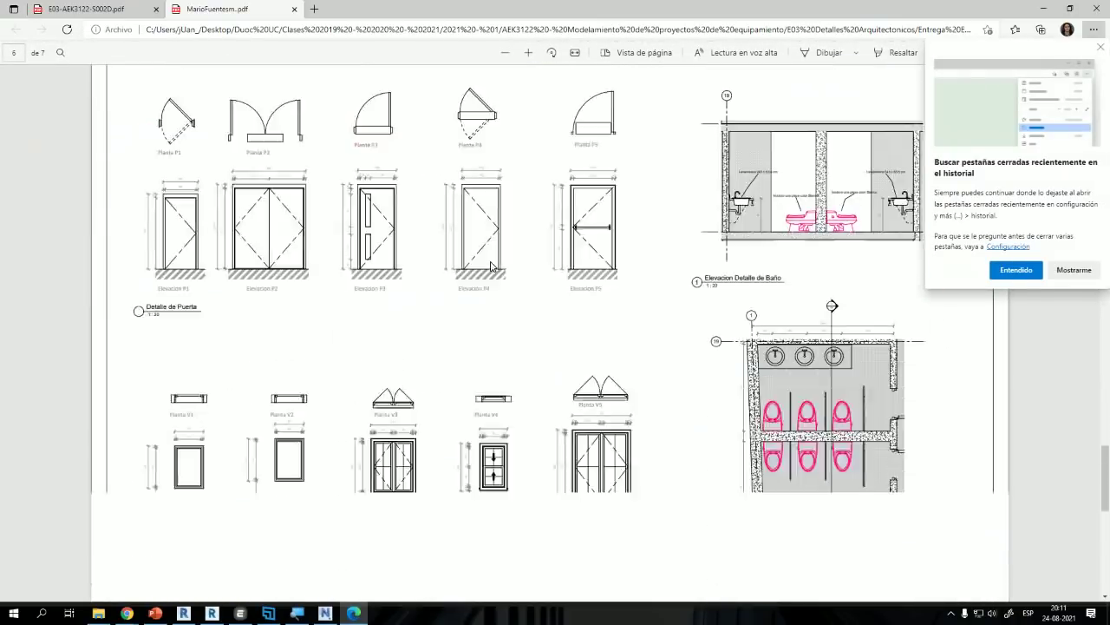
scroll(491, 265, "down", 10)
scroll(184, 304, "up", 3, "ctrl")
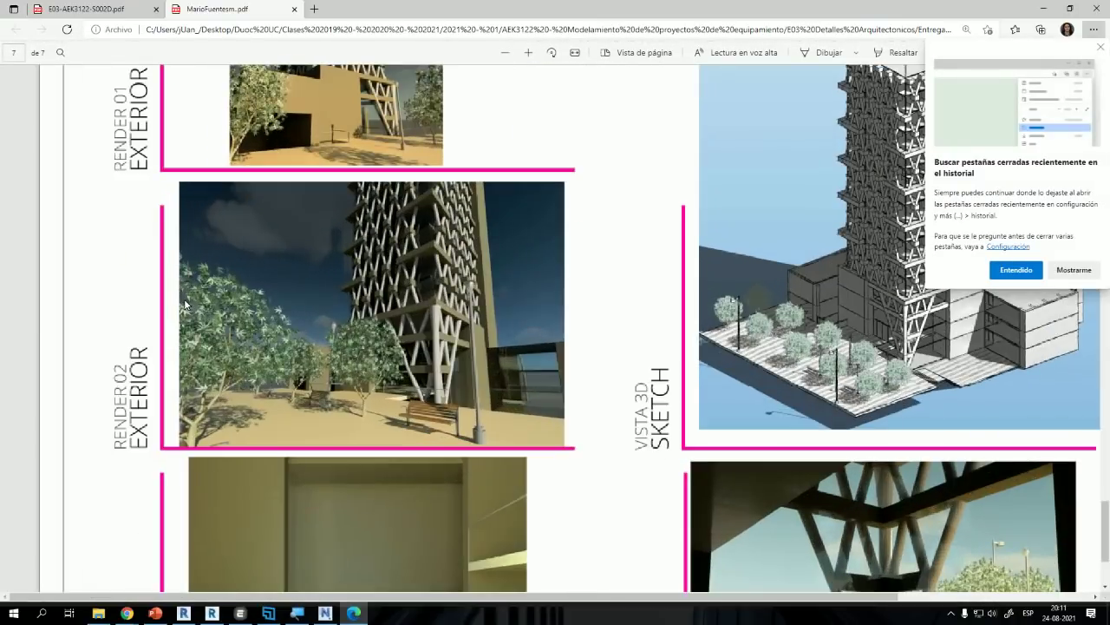
scroll(184, 304, "up", 2, "ctrl")
scroll(127, 298, "up", 5)
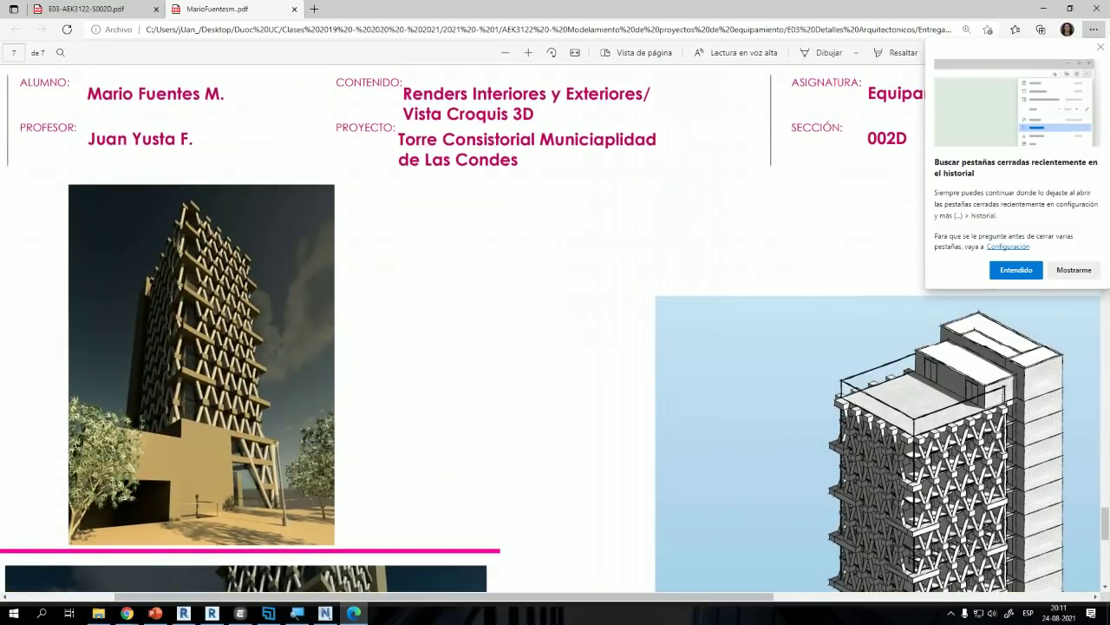
Step: Dismiss the browser's notice about recently closed tabs and show the tower's whole 3D sketch view on page 7
scroll(605, 471, "down", 3)
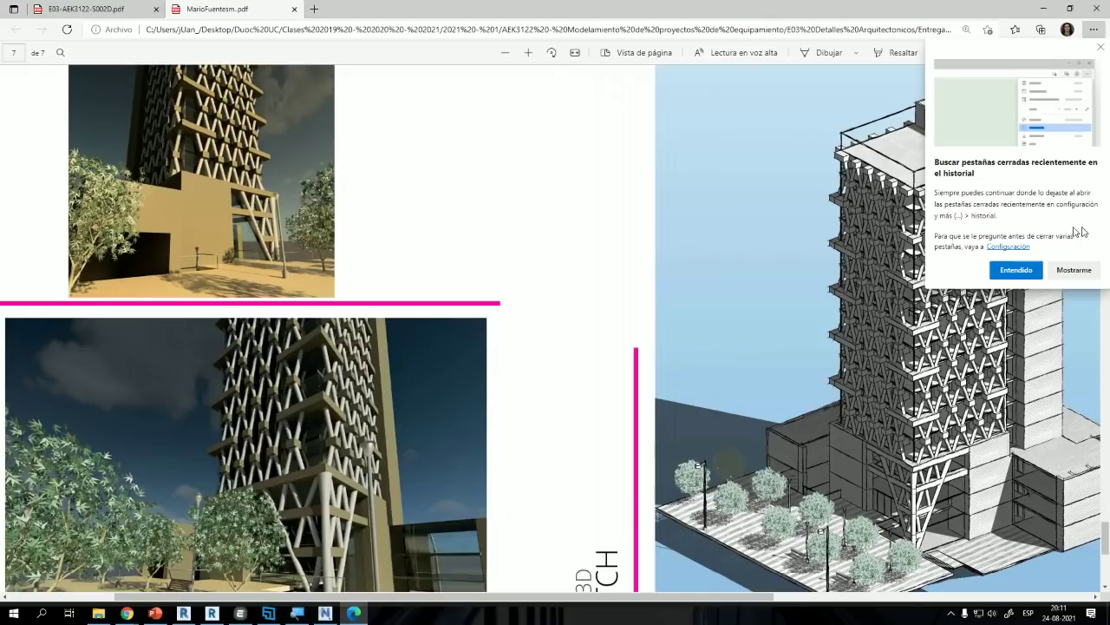
left_click(1013, 276)
left_click_drag(763, 598, 883, 598)
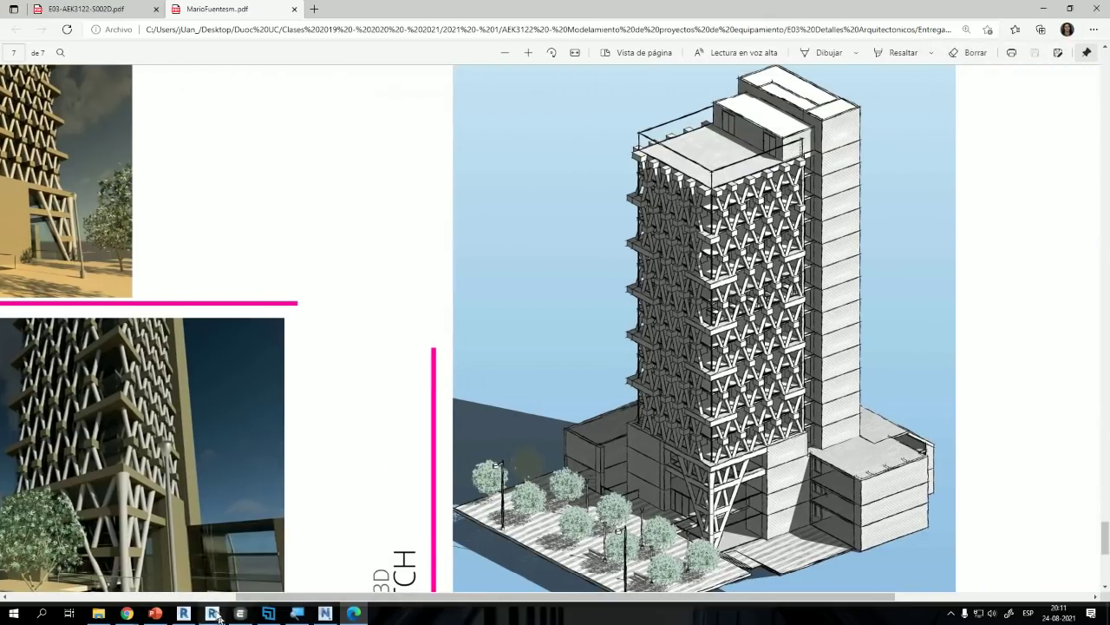
Step: Return to the Entregas Alumnos folder in File Explorer and open the PDF of the Centro de las tradiciones Lo Barnechea project
left_click(98, 612)
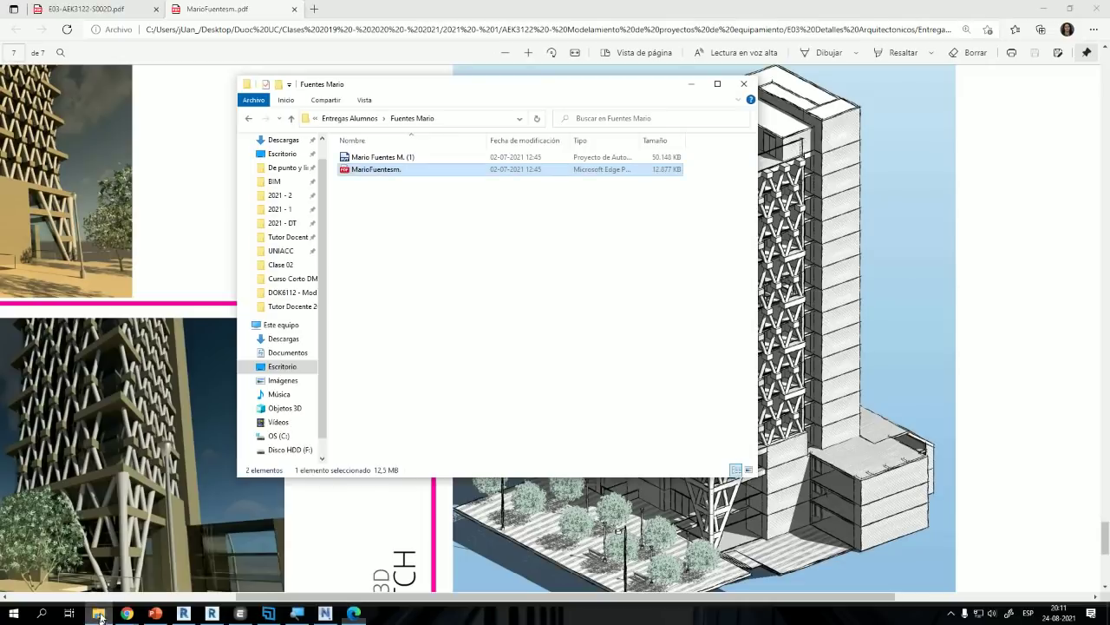
left_click(291, 118)
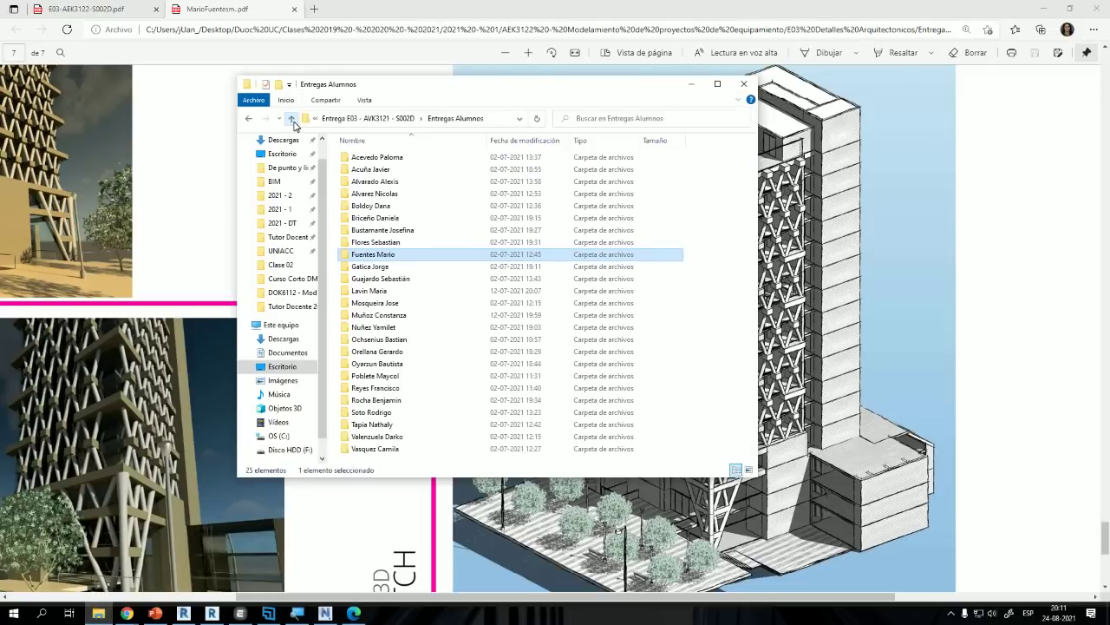
double_click(389, 279)
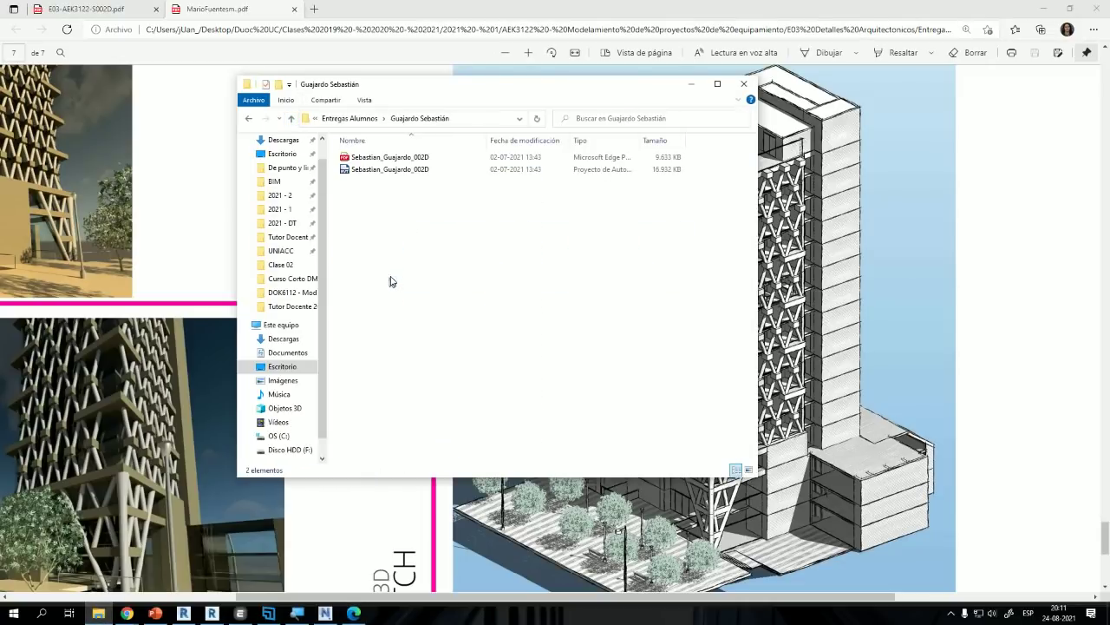
double_click(392, 157)
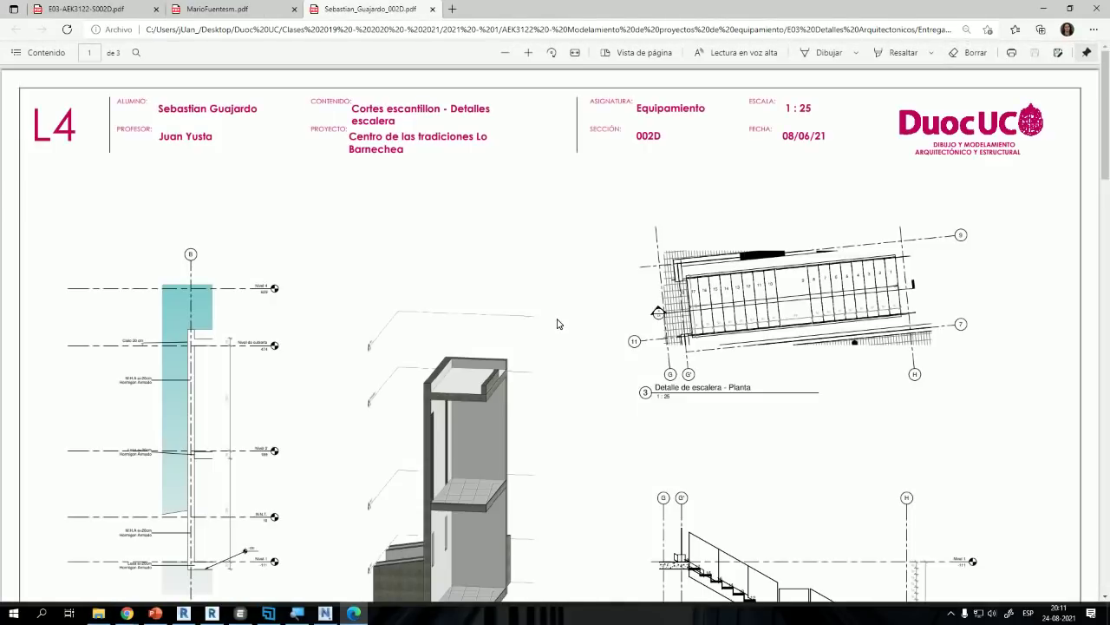
Step: Go to the renders on page 3 of the PDF and enlarge the Render 01 Exterior image
scroll(558, 324, "down", 15)
scroll(558, 324, "down", 5)
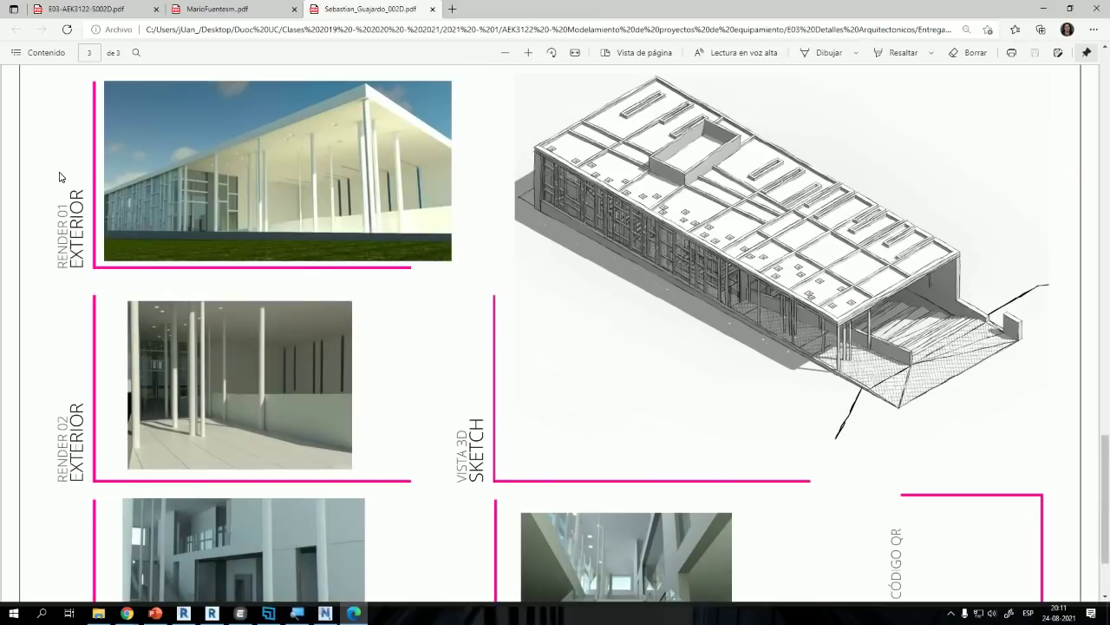
scroll(60, 177, "up", 2, "ctrl")
scroll(100, 202, "up", 2, "ctrl")
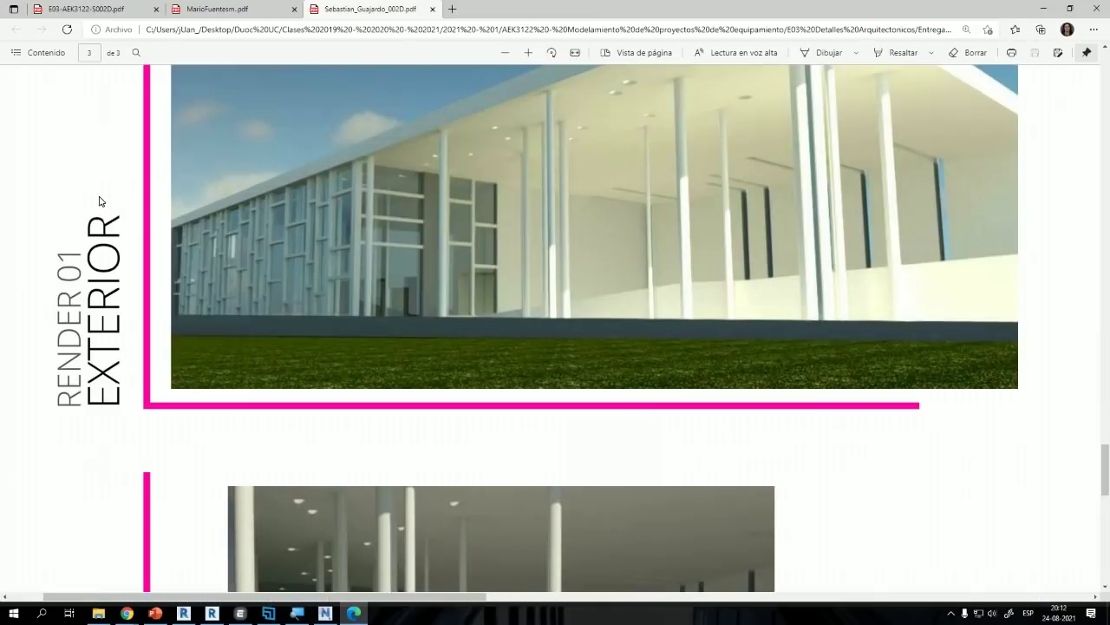
scroll(100, 201, "up", 1)
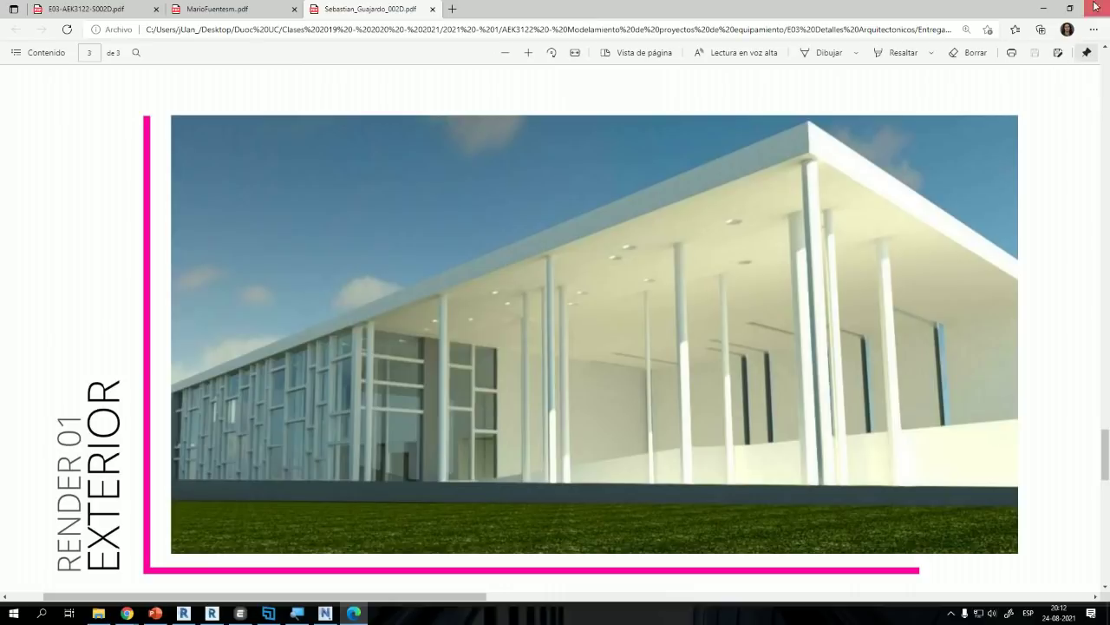
Step: Close the browser with the student PDFs and minimise File Explorer to return to the 3D view of the walls in Revit
left_click(1095, 7)
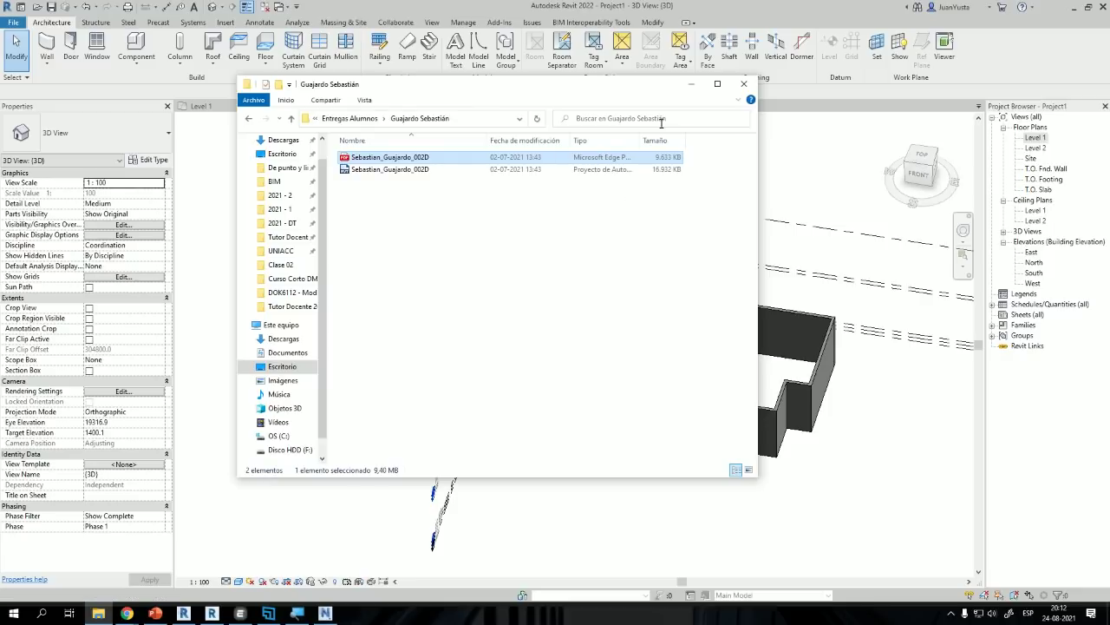
left_click(691, 84)
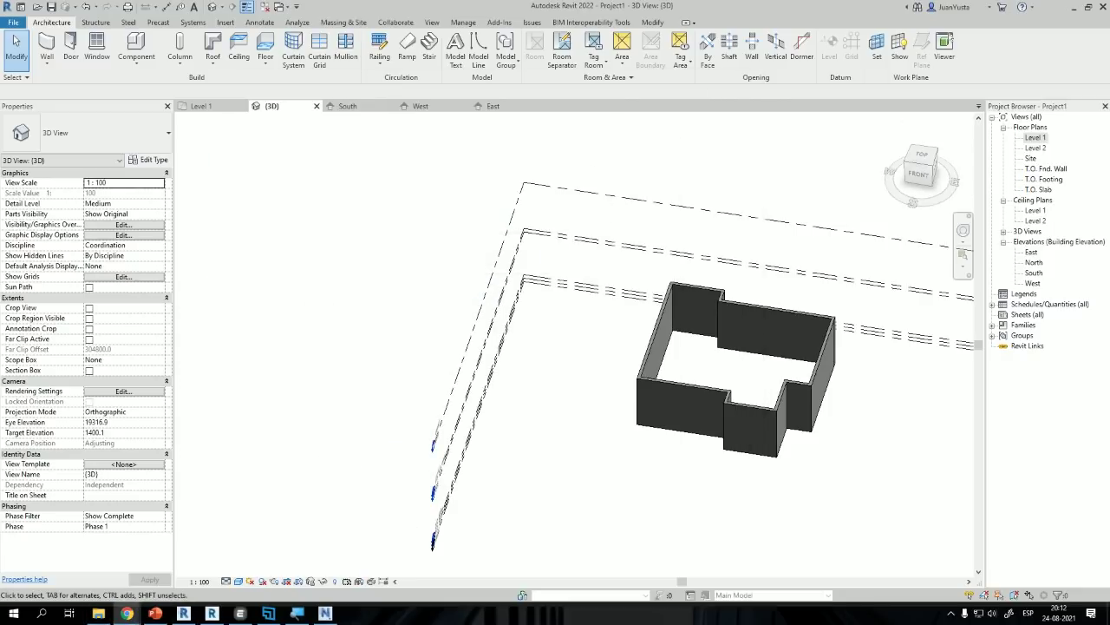